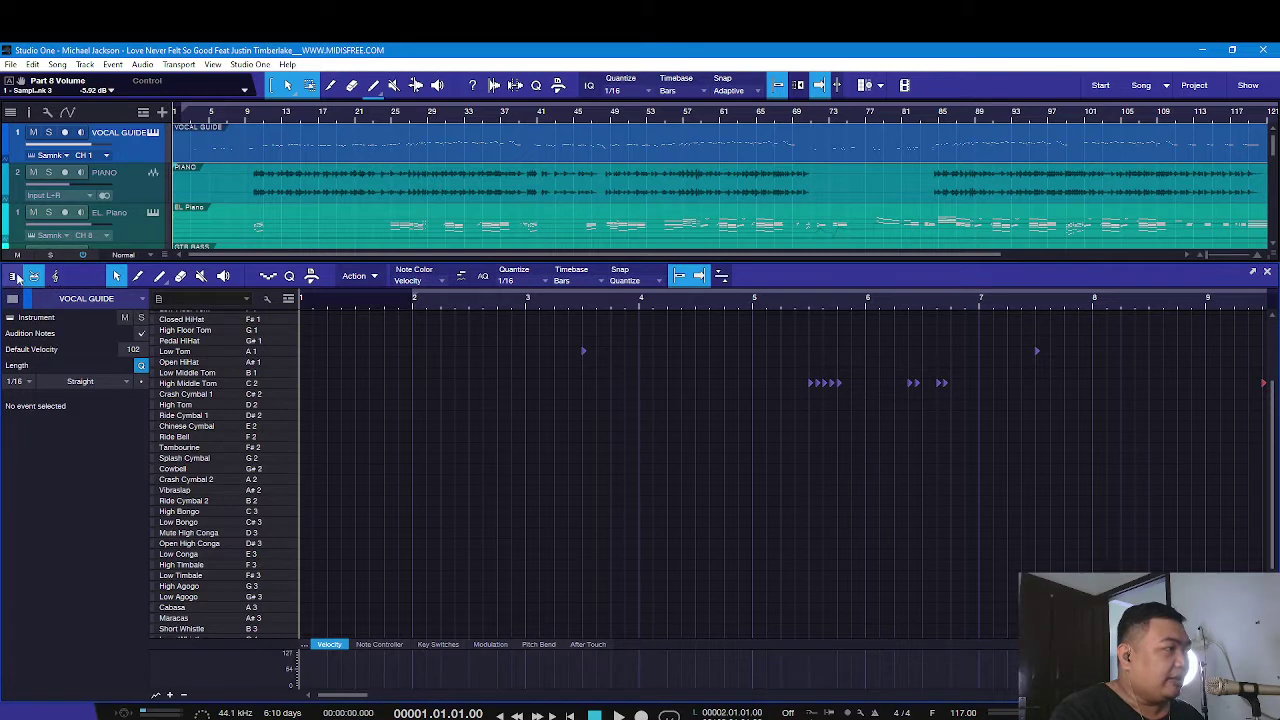
Close the VOCAL GUIDE note editor and view the PIANO audio event's waveform in the editor around bar 11
left_click(1267, 272)
left_click(254, 191)
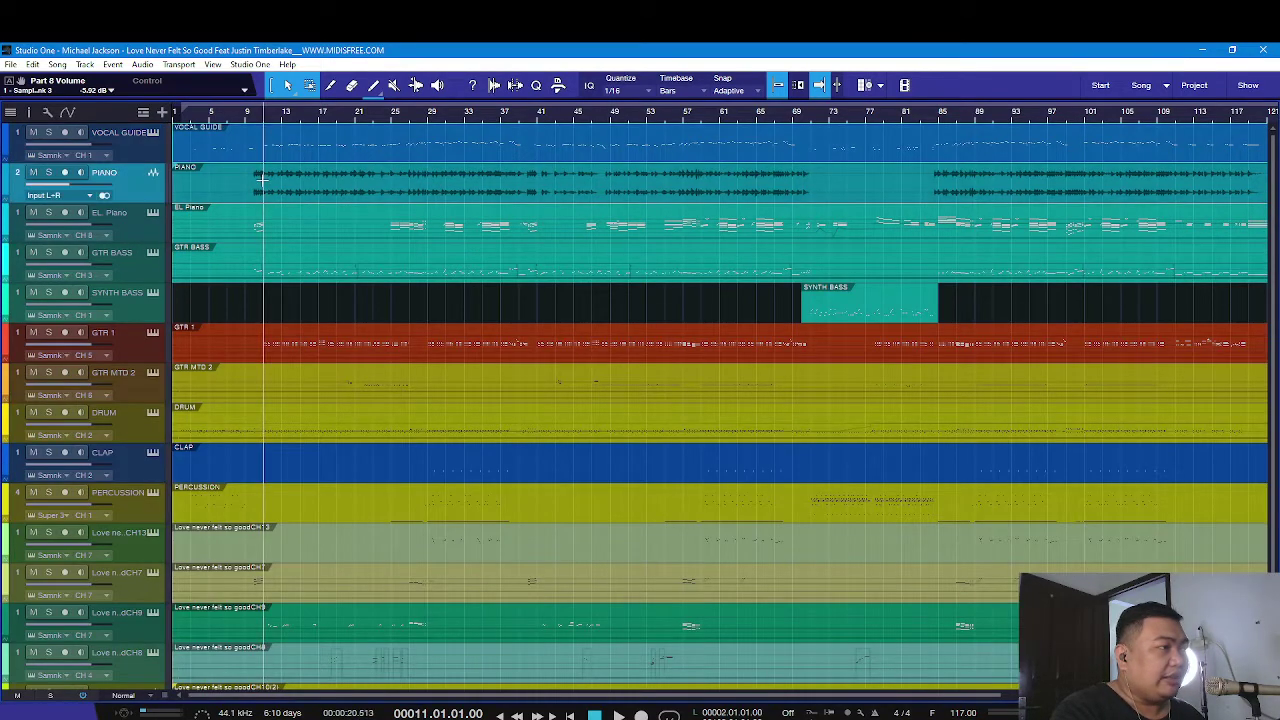
key("Up")
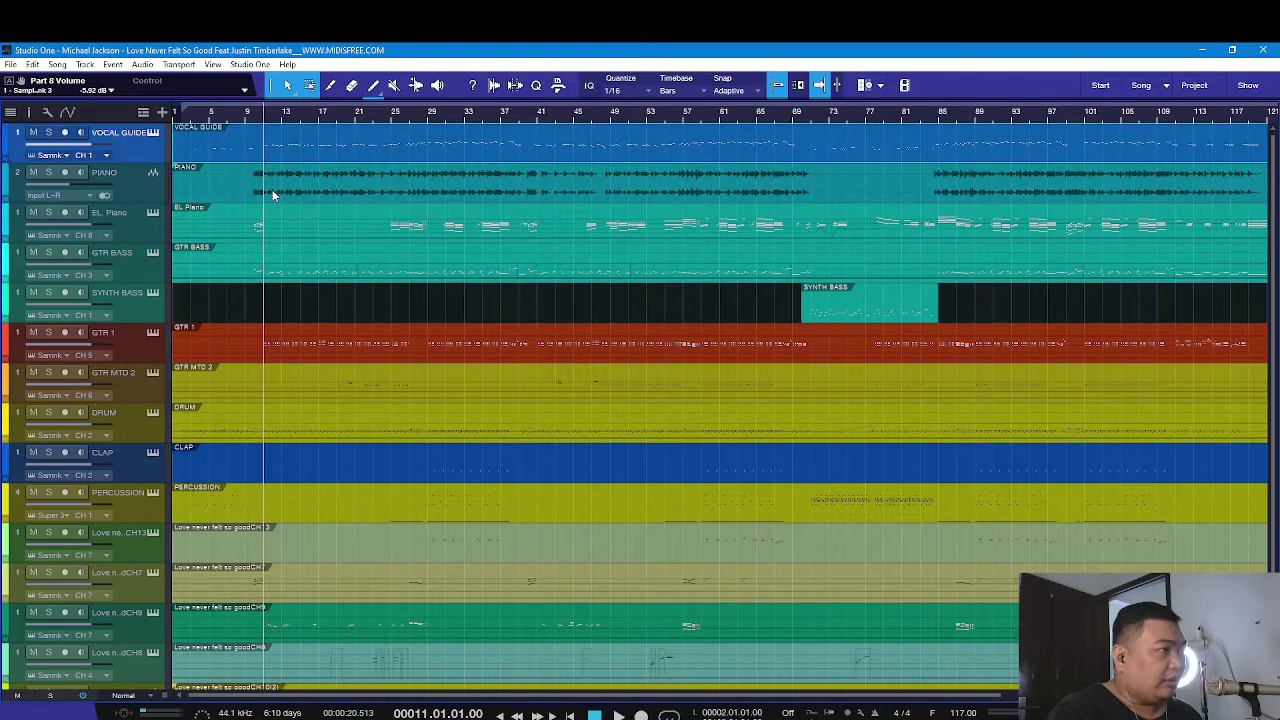
double_click(272, 195)
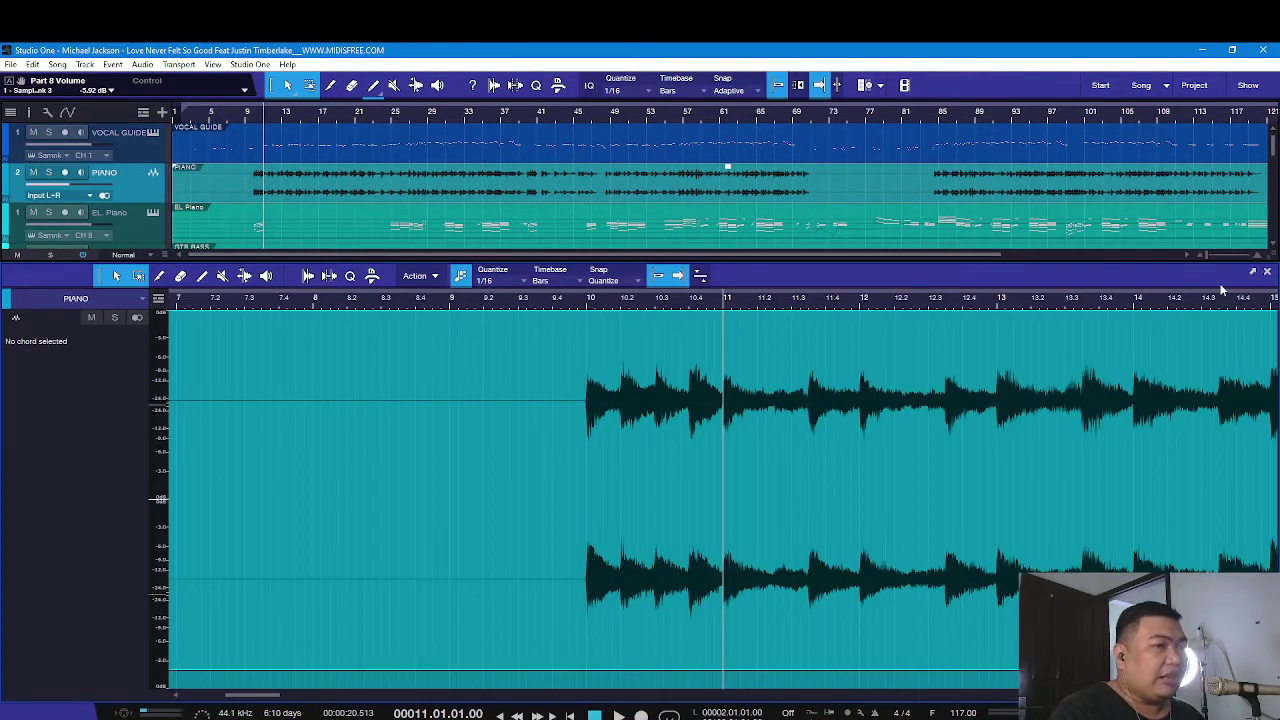
left_click(1267, 272)
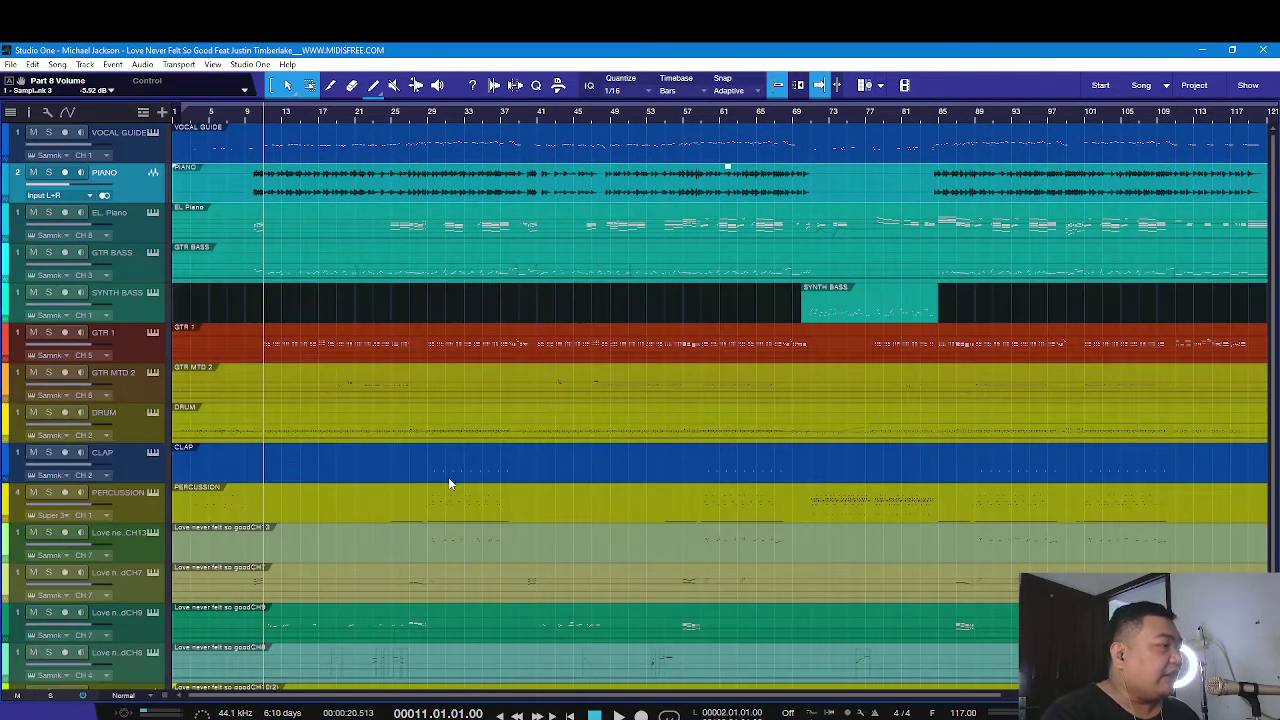
Play the song from bar 2 to hear the intro and place the playback cursor at bar 11
left_click(183, 119)
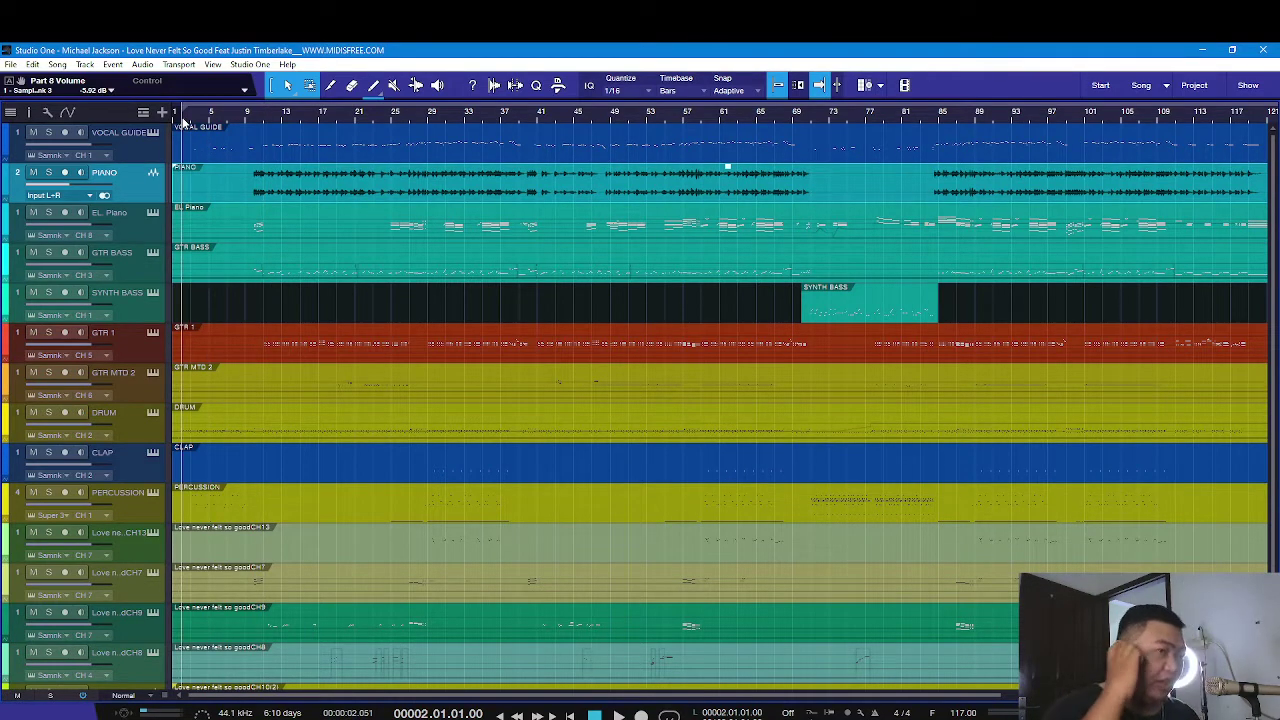
key("space")
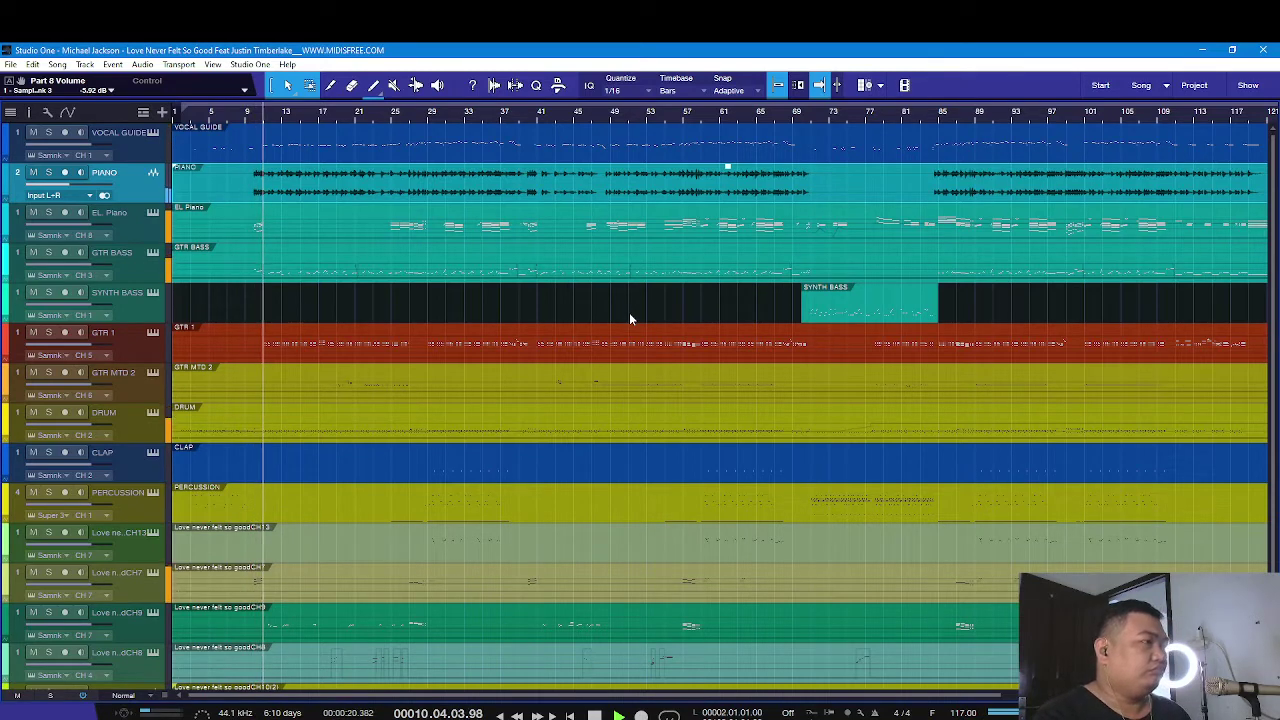
left_click(268, 119)
Show the Arranger track and mark an Intro section from bar 2 to bar 11 and a Verse section from bar 11 to 29
left_click(144, 112)
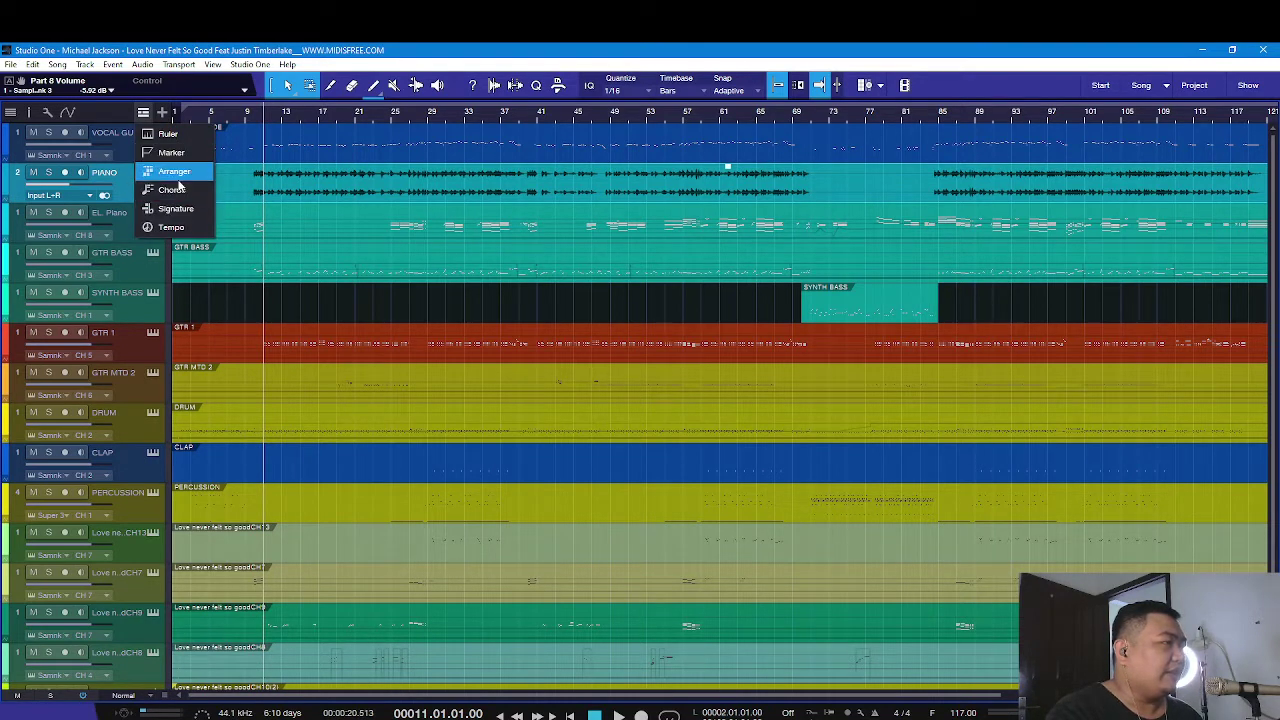
left_click(172, 171)
double_click(185, 135)
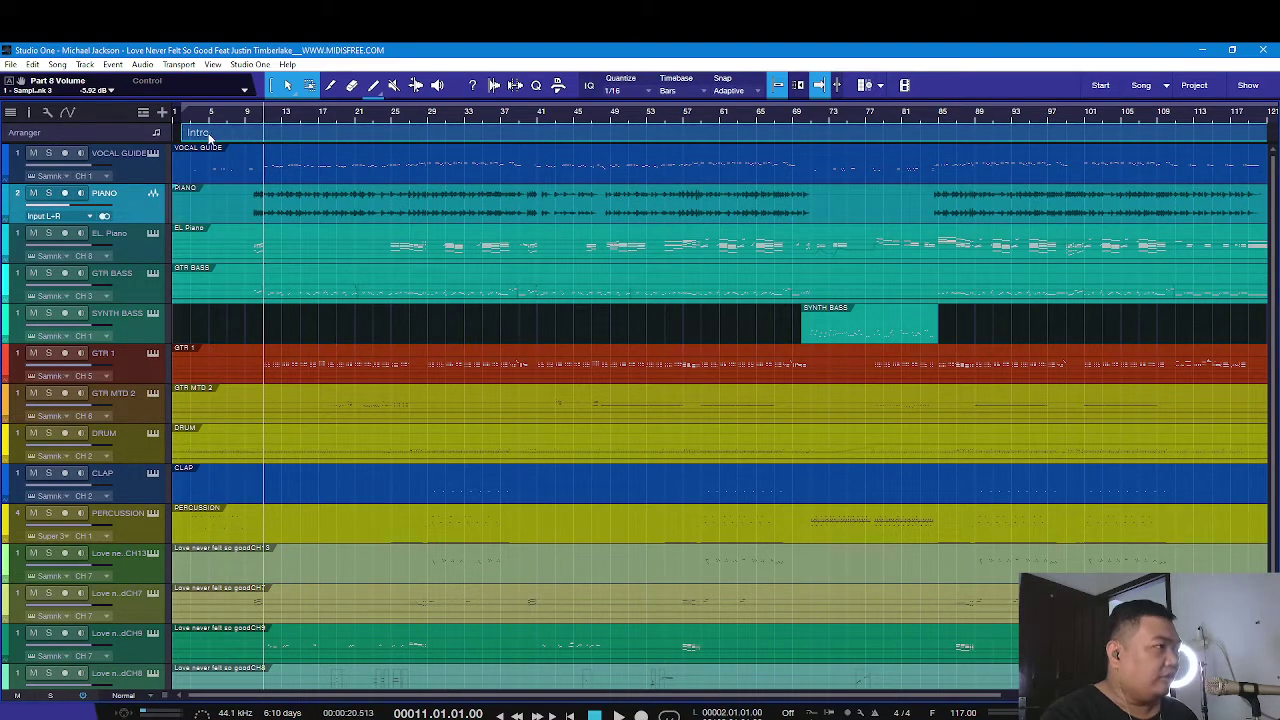
key("Delete")
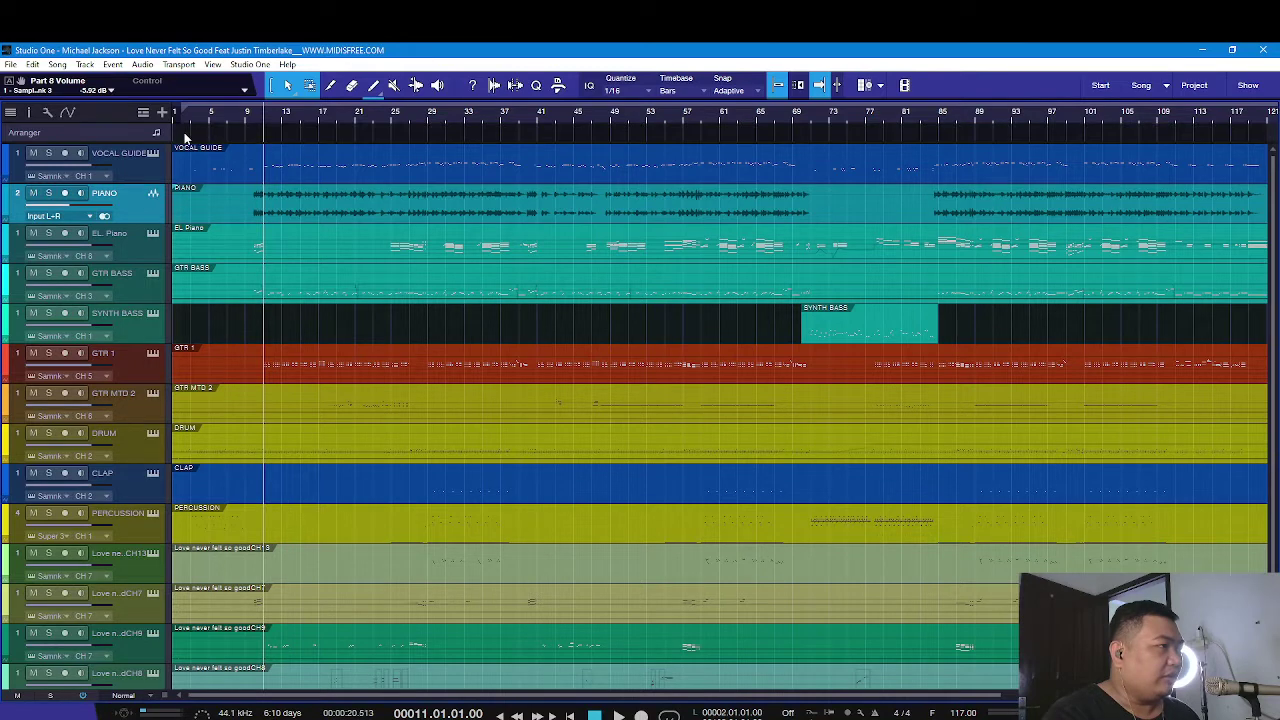
left_click_drag(186, 133, 261, 145)
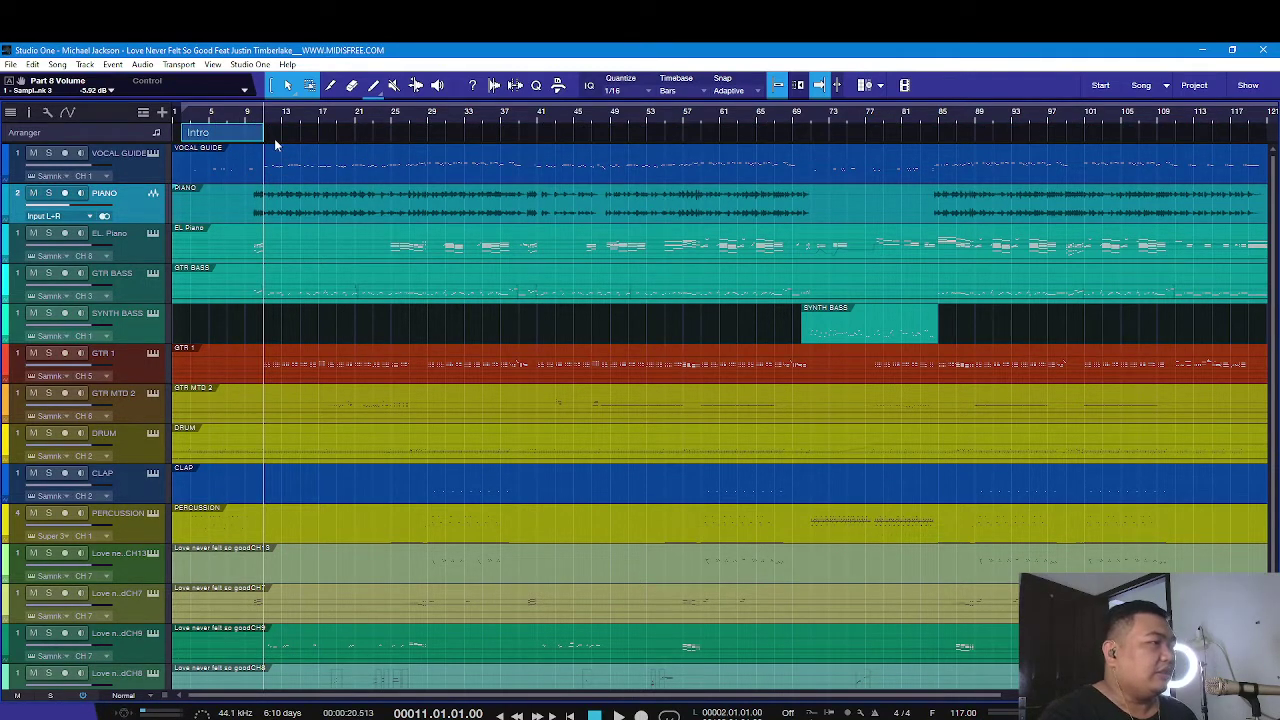
left_click_drag(276, 140, 428, 143)
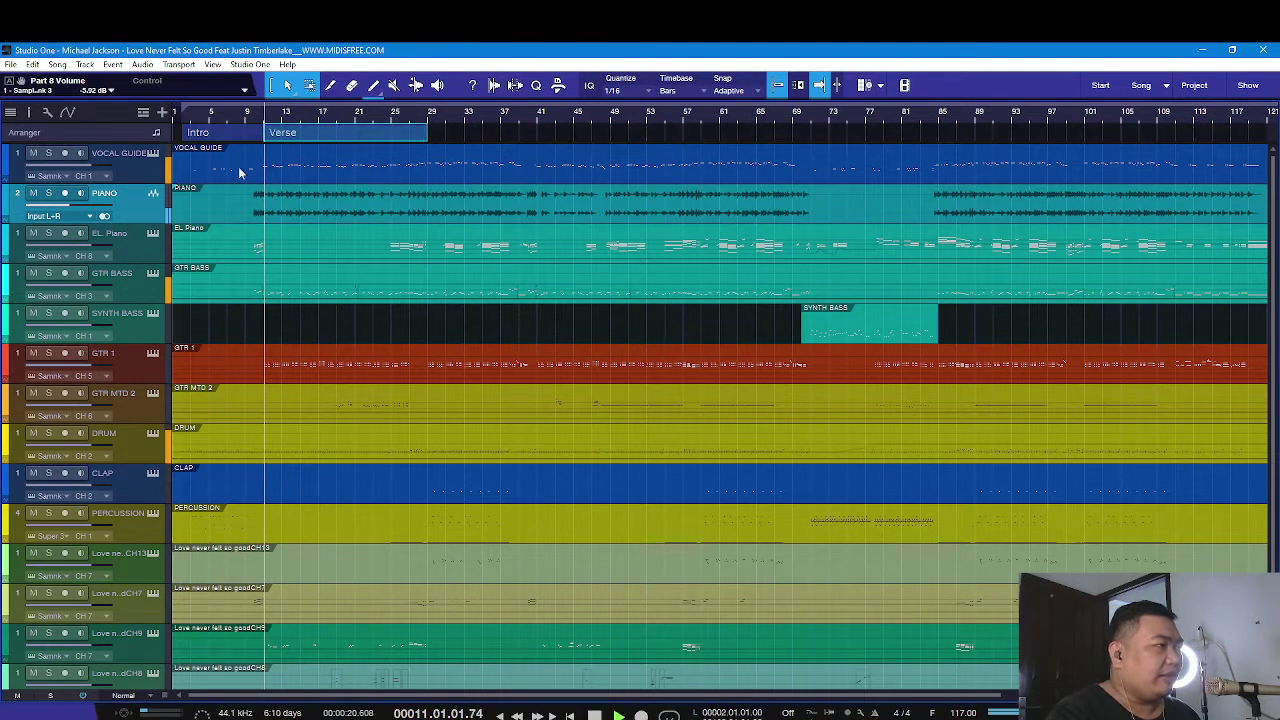
Play back the Intro section from bar 2 until the Verse begins at bar 11
left_click(209, 142)
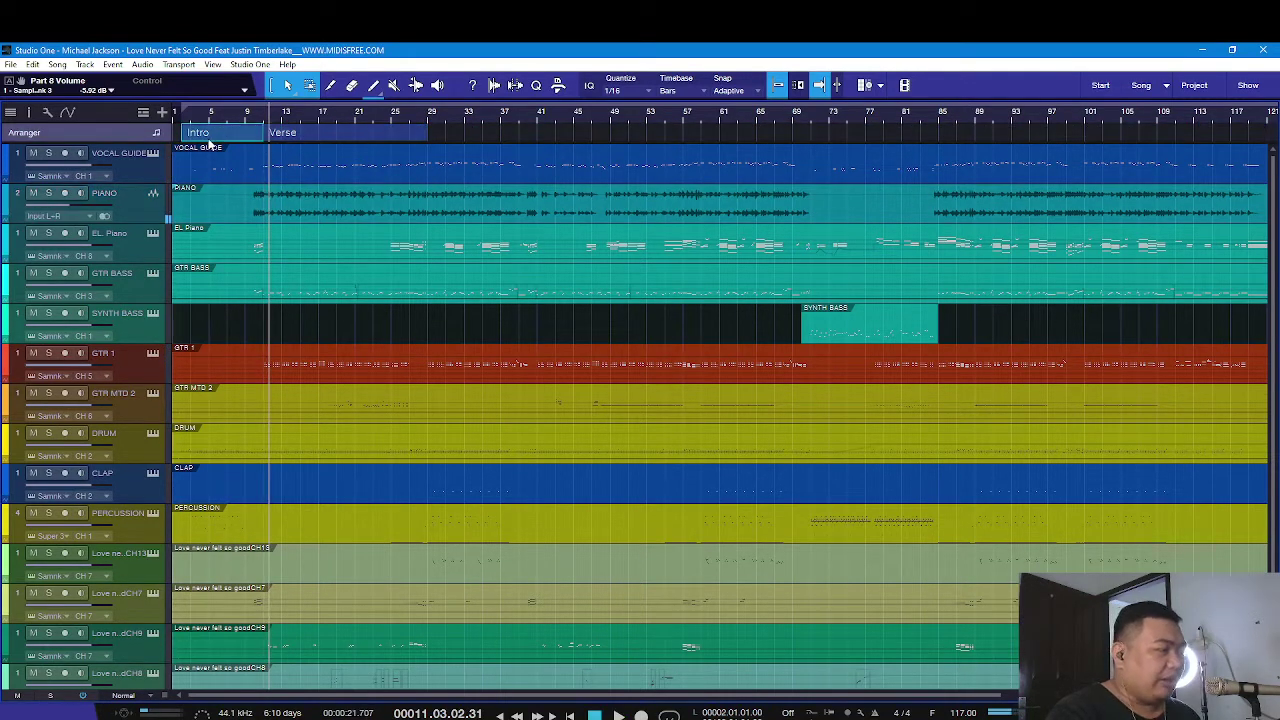
key("space")
key("space")
key("e")
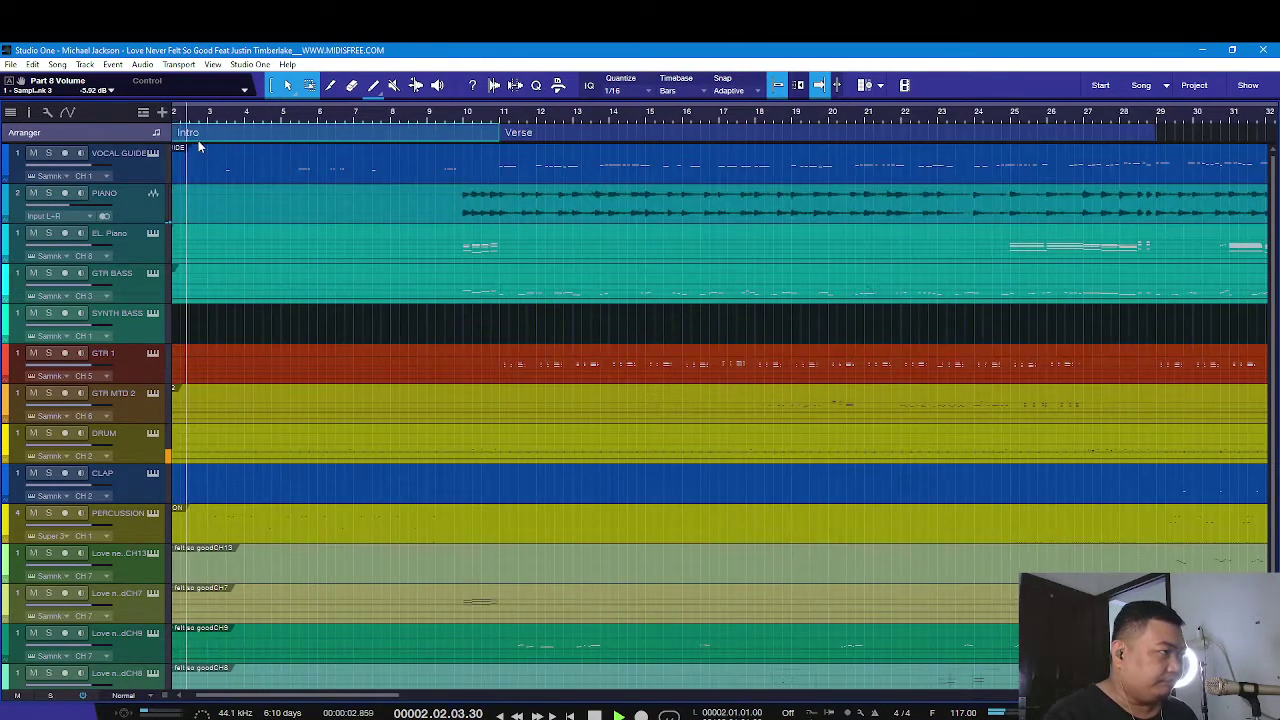
key("w")
key("space")
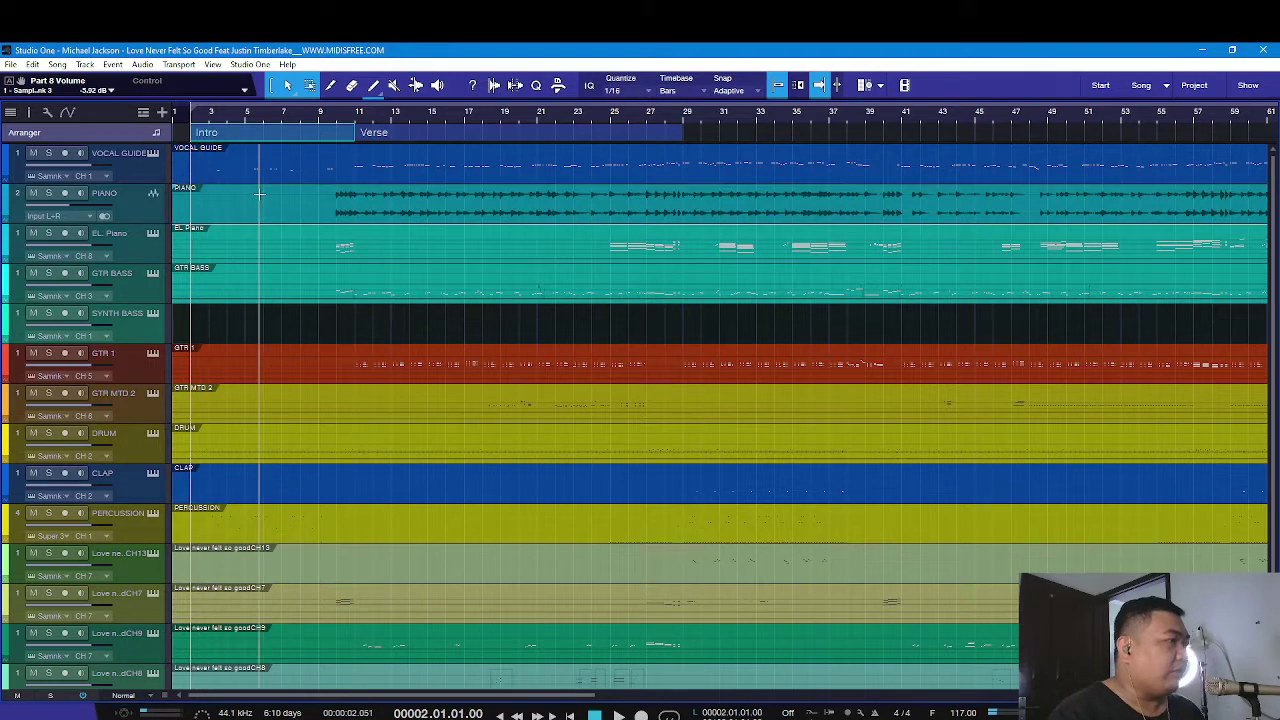
key("e")
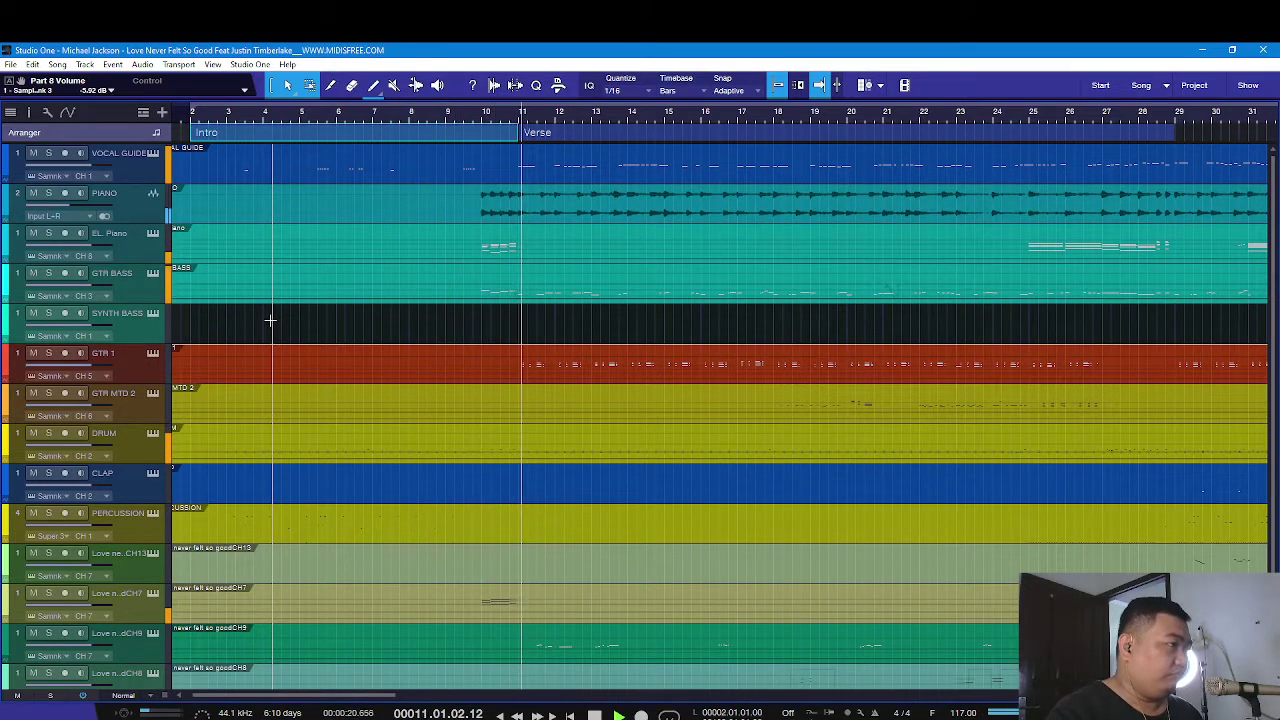
key("space")
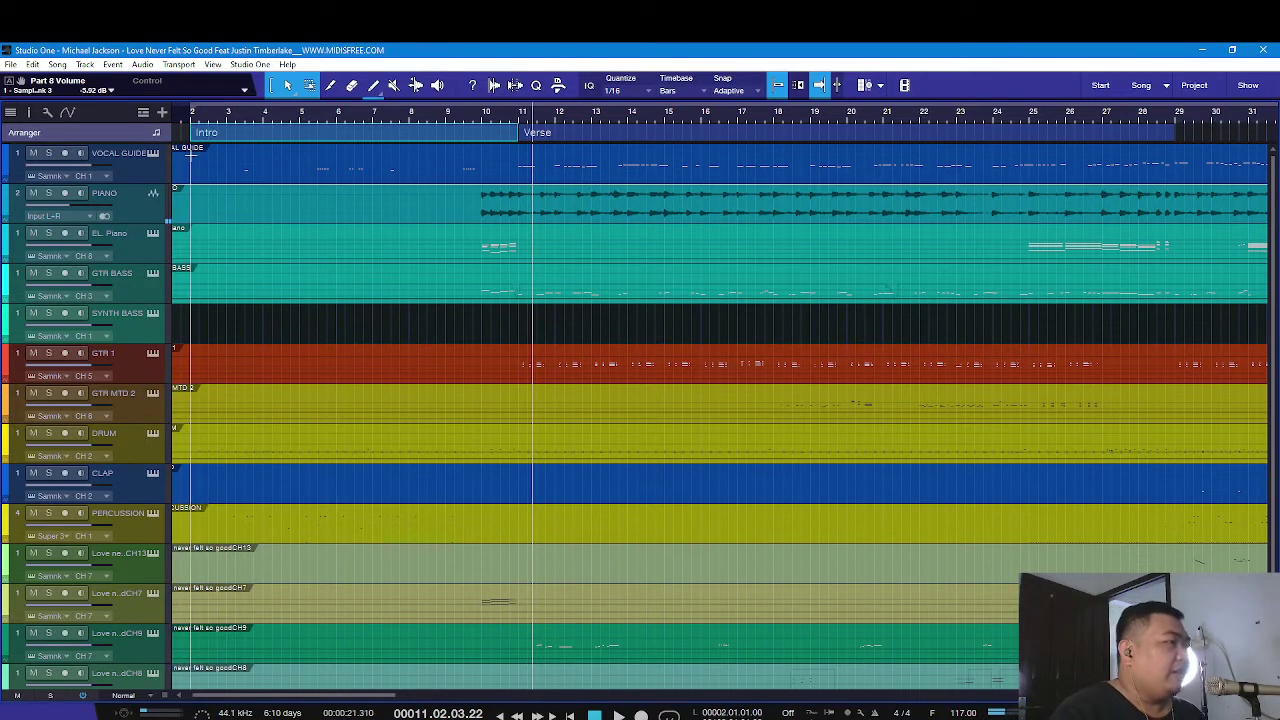
left_click(421, 173)
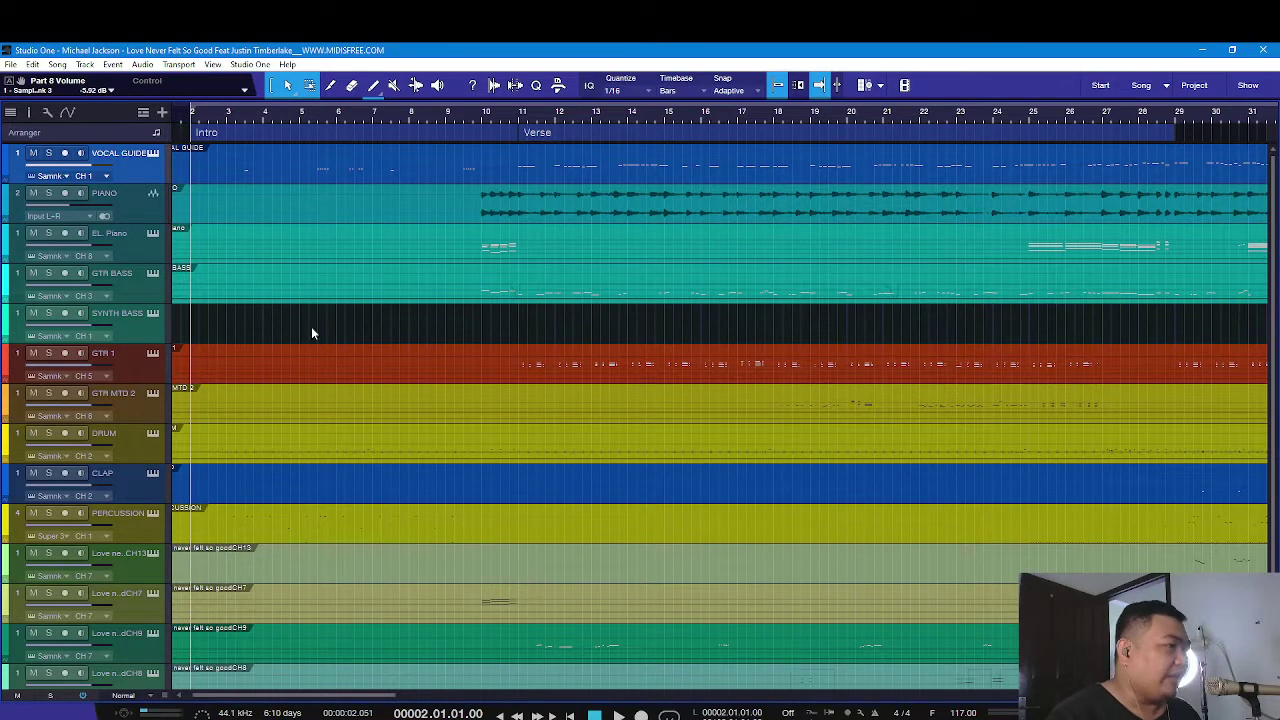
scroll(311, 328, "down", 2)
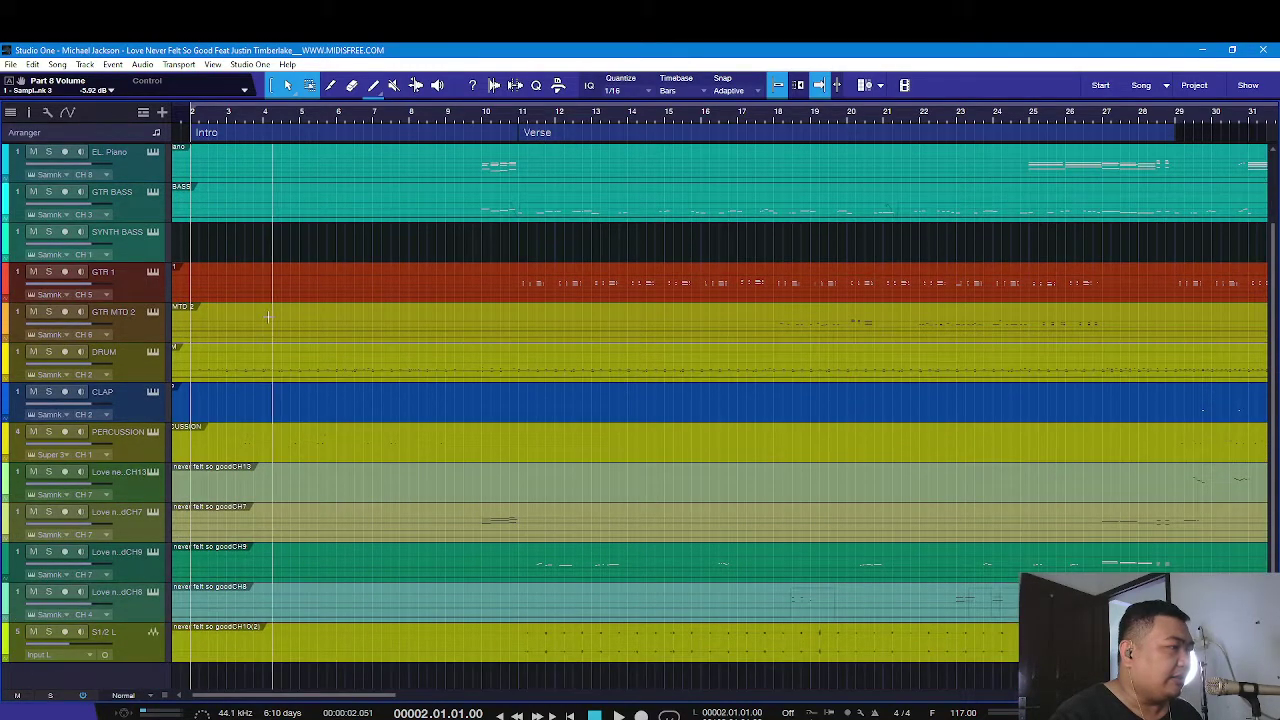
scroll(270, 250, "up", 2)
left_click(218, 137)
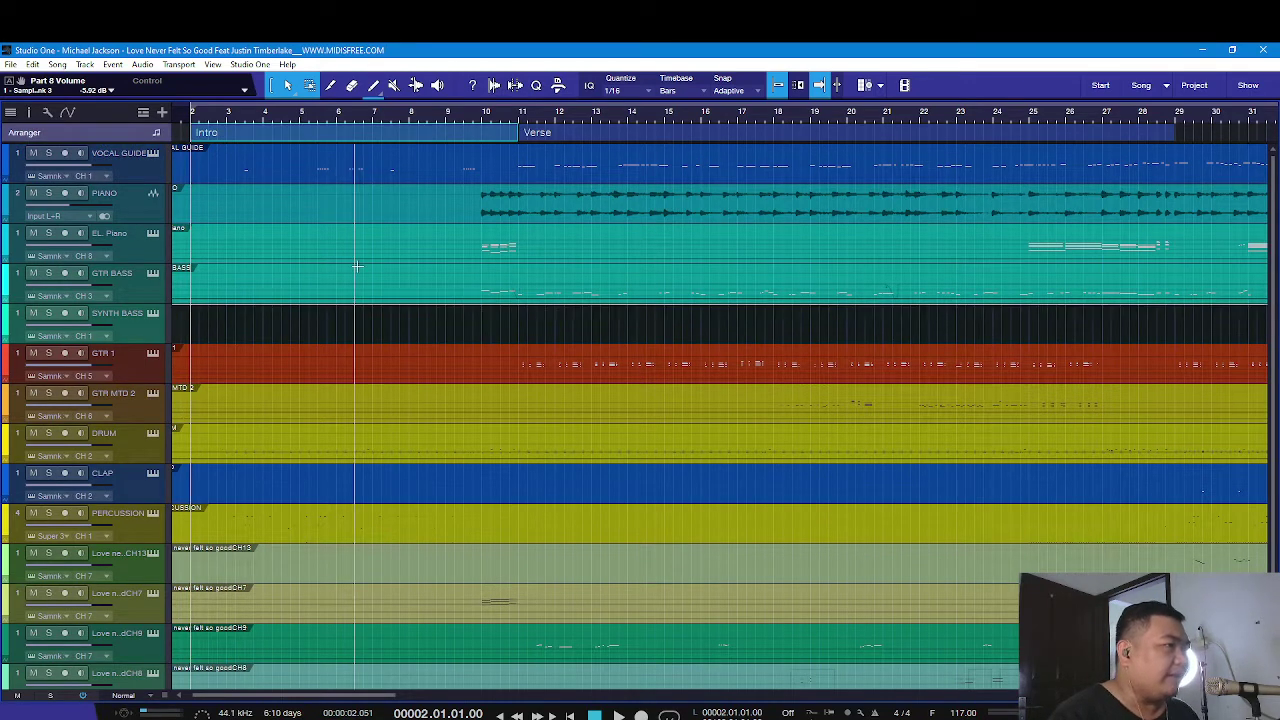
left_click(284, 337)
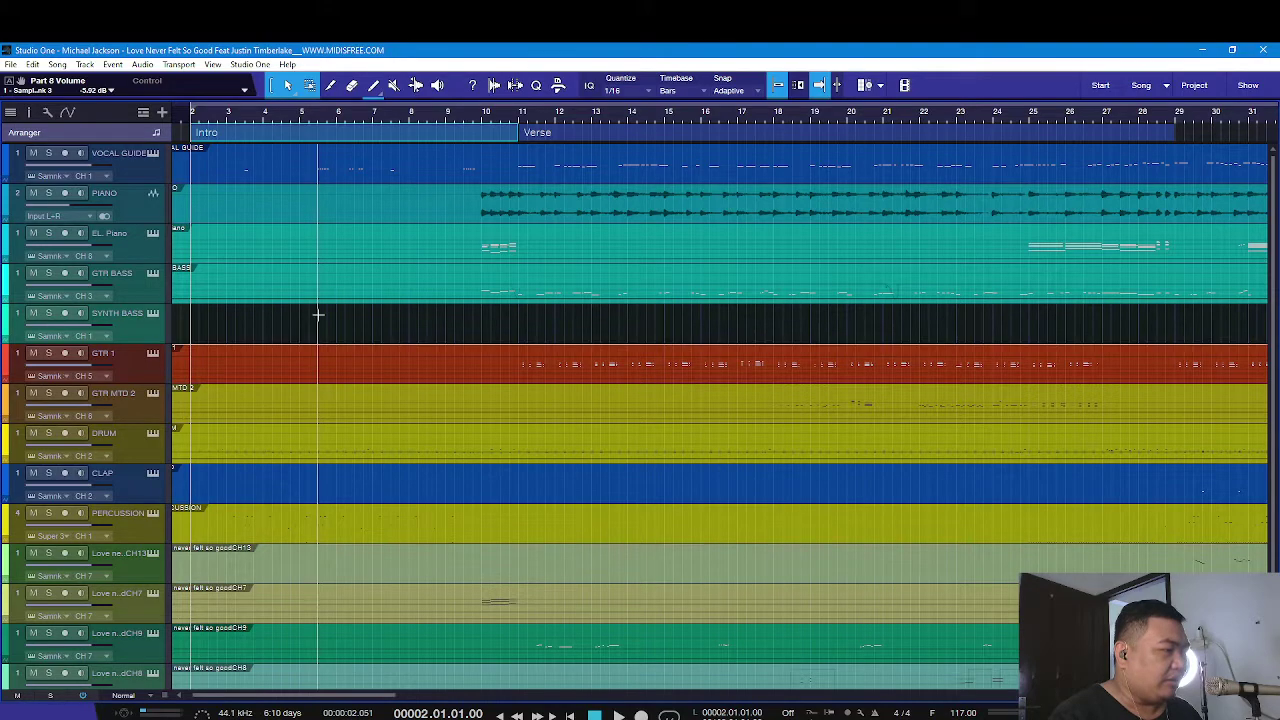
Listen to the DRUM track soloed during the Intro and examine its notes in the drum editor
scroll(314, 314, "down", 2)
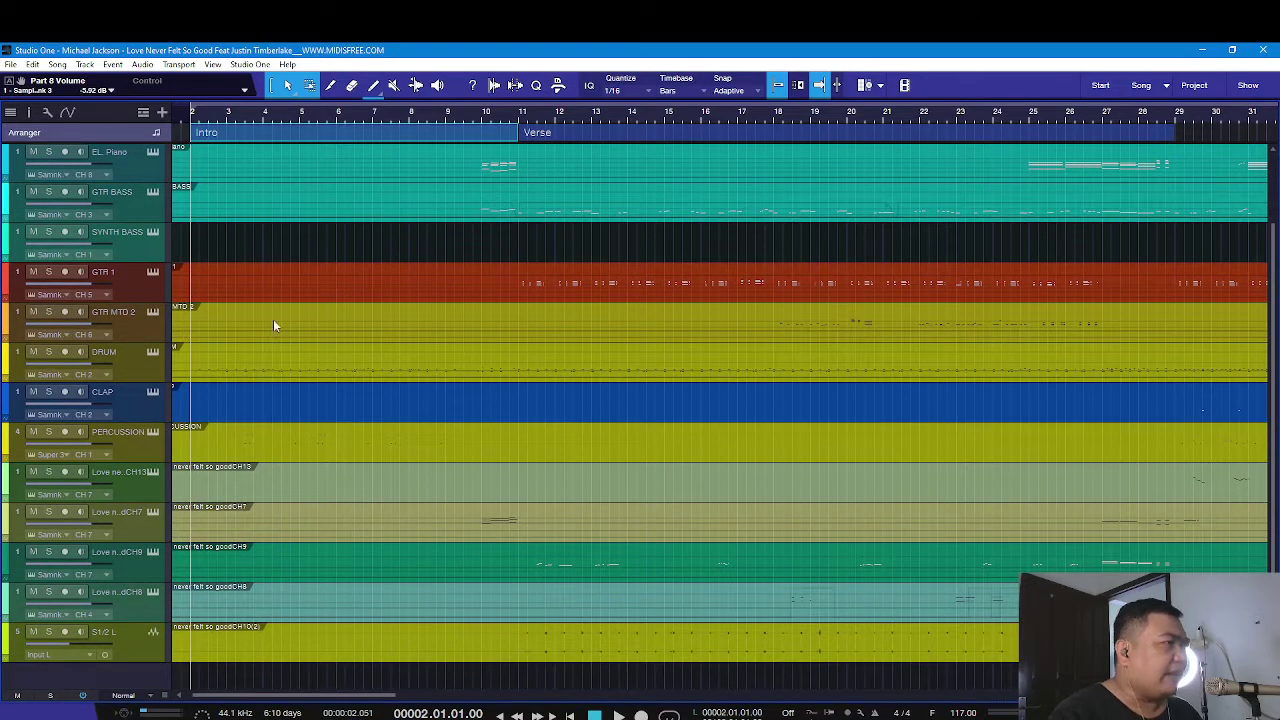
key("space")
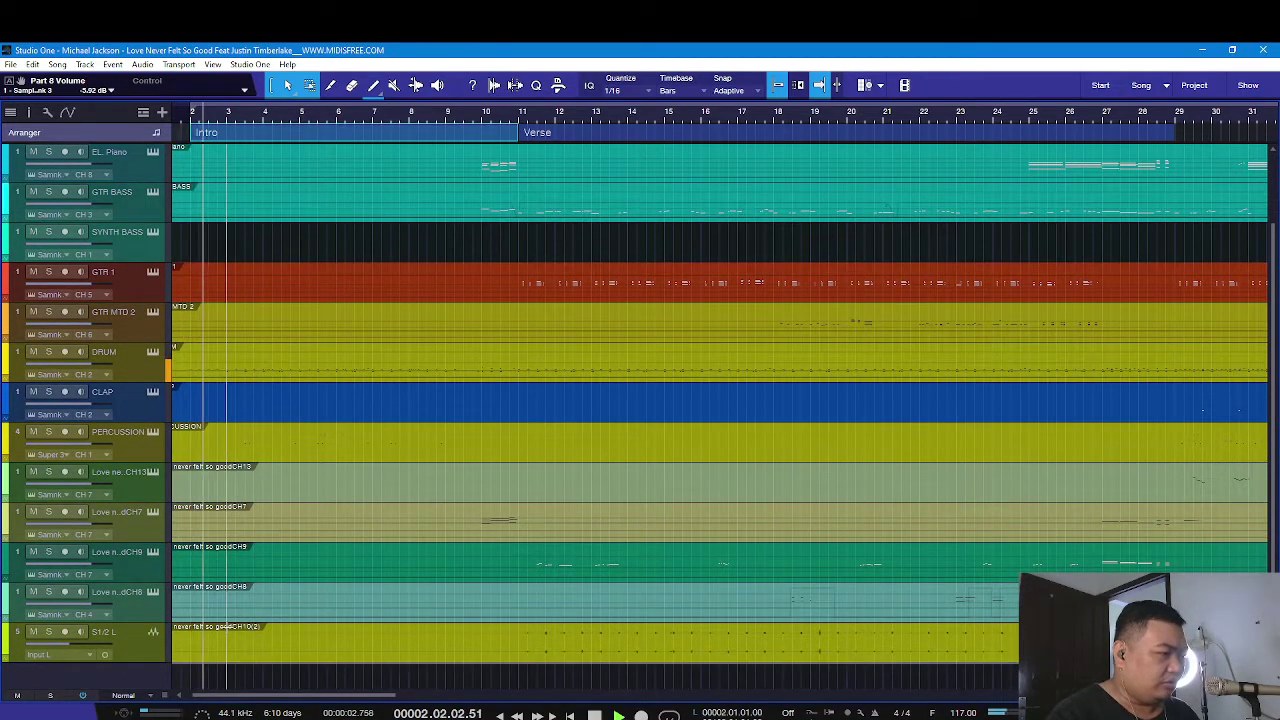
left_click(48, 351)
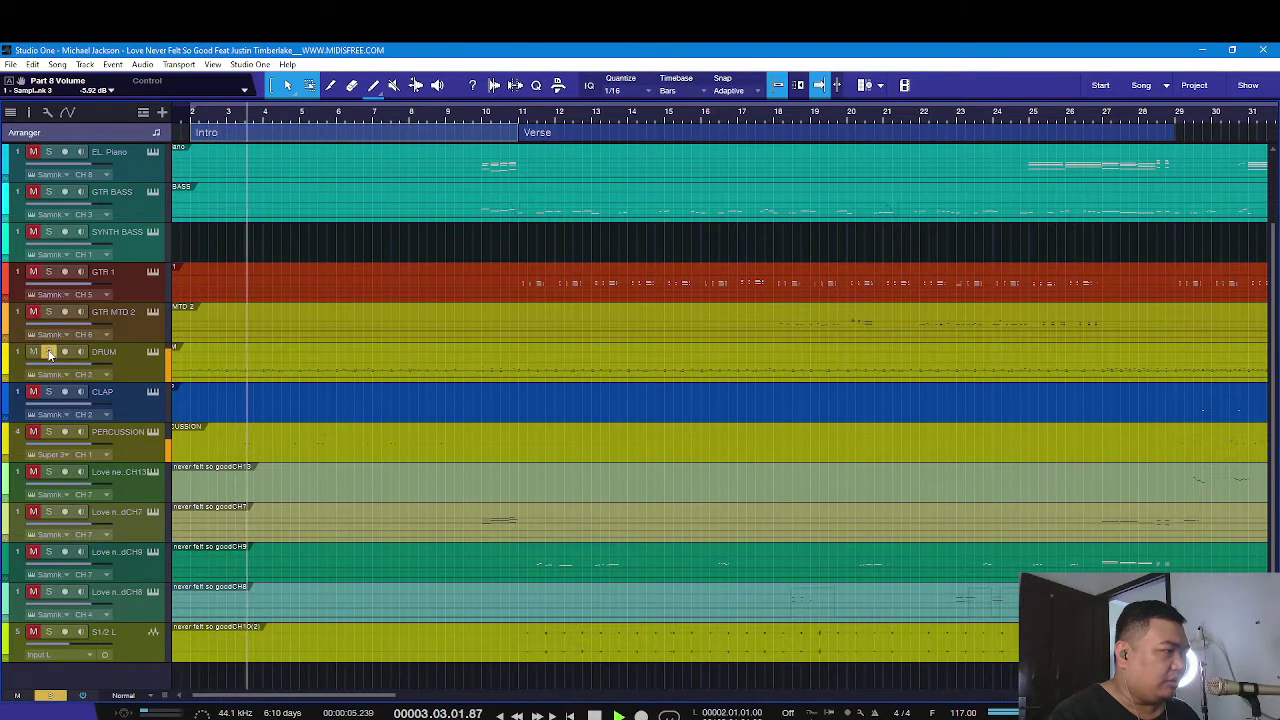
double_click(240, 369)
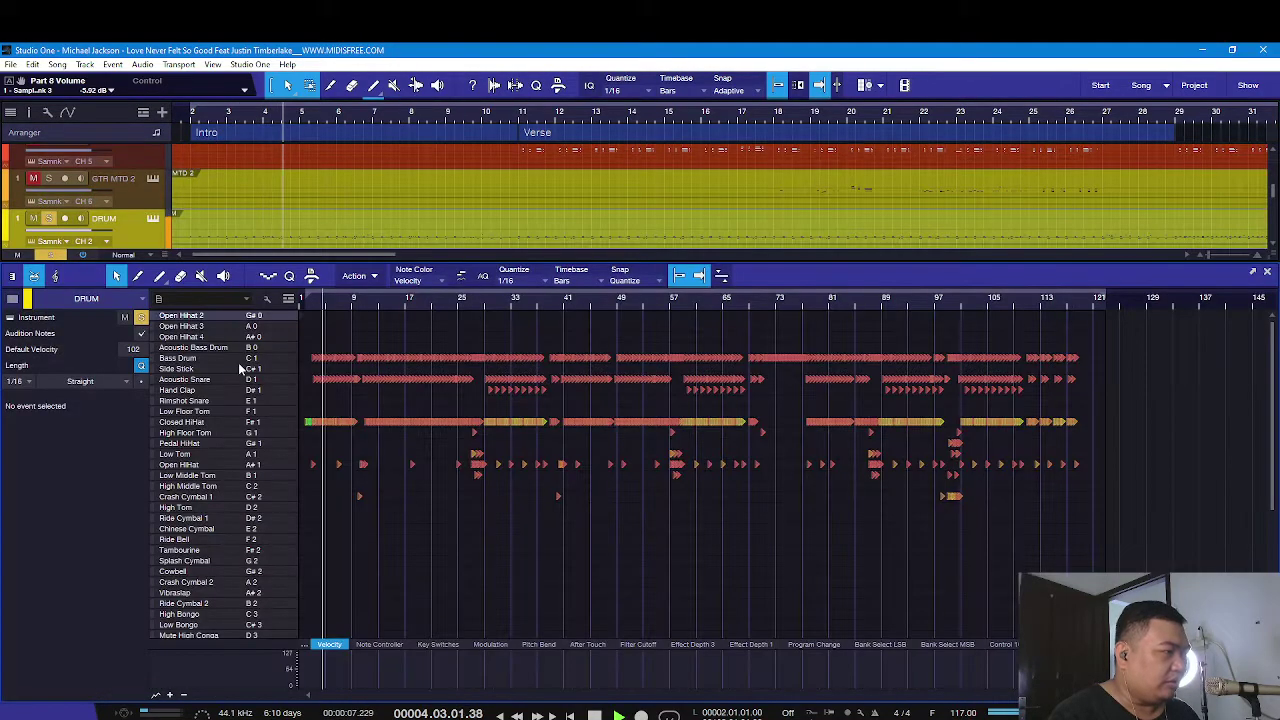
left_click(1268, 275)
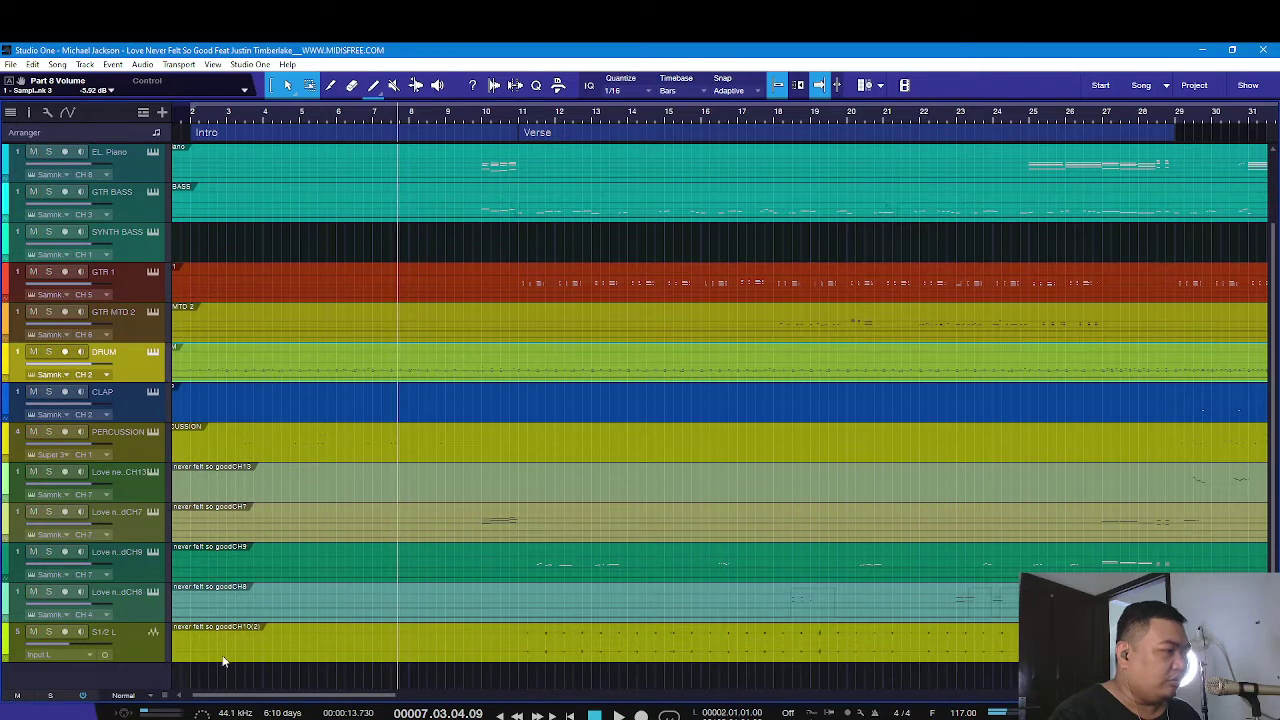
Replay the Intro with the PERCUSSION track soloed and examine its notes in the editor
left_click(139, 651)
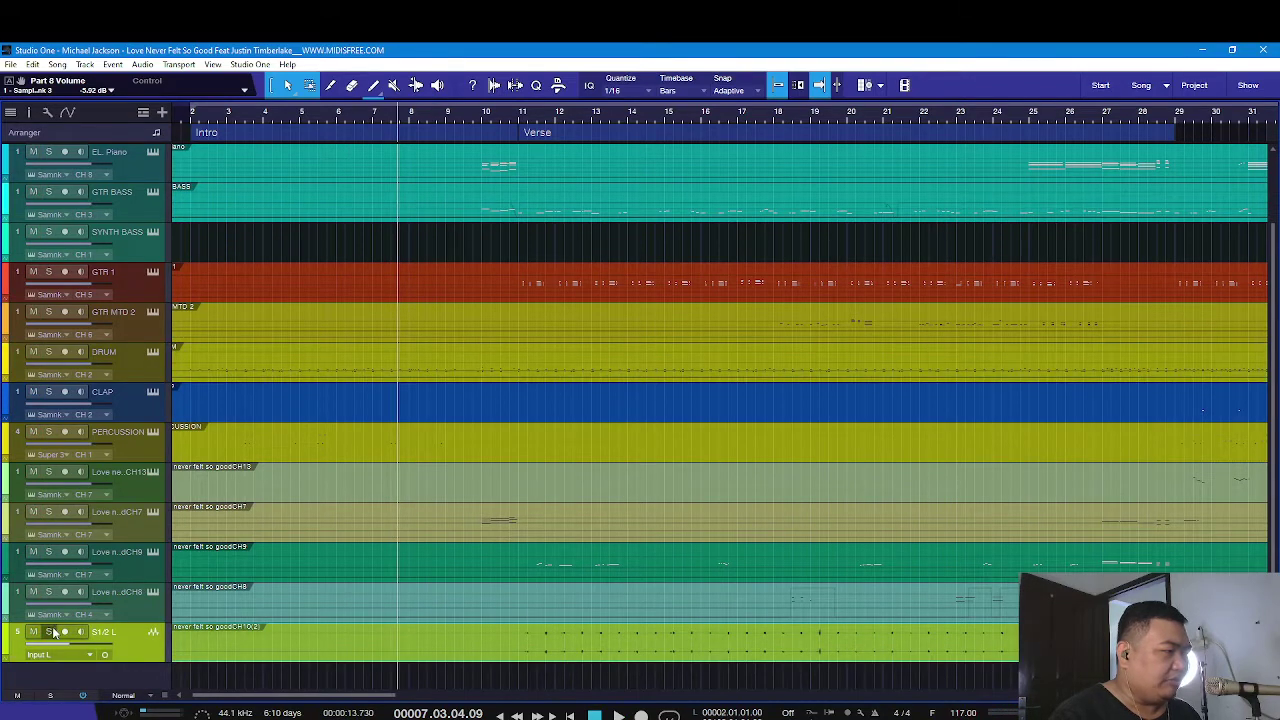
key("KP_Subtract")
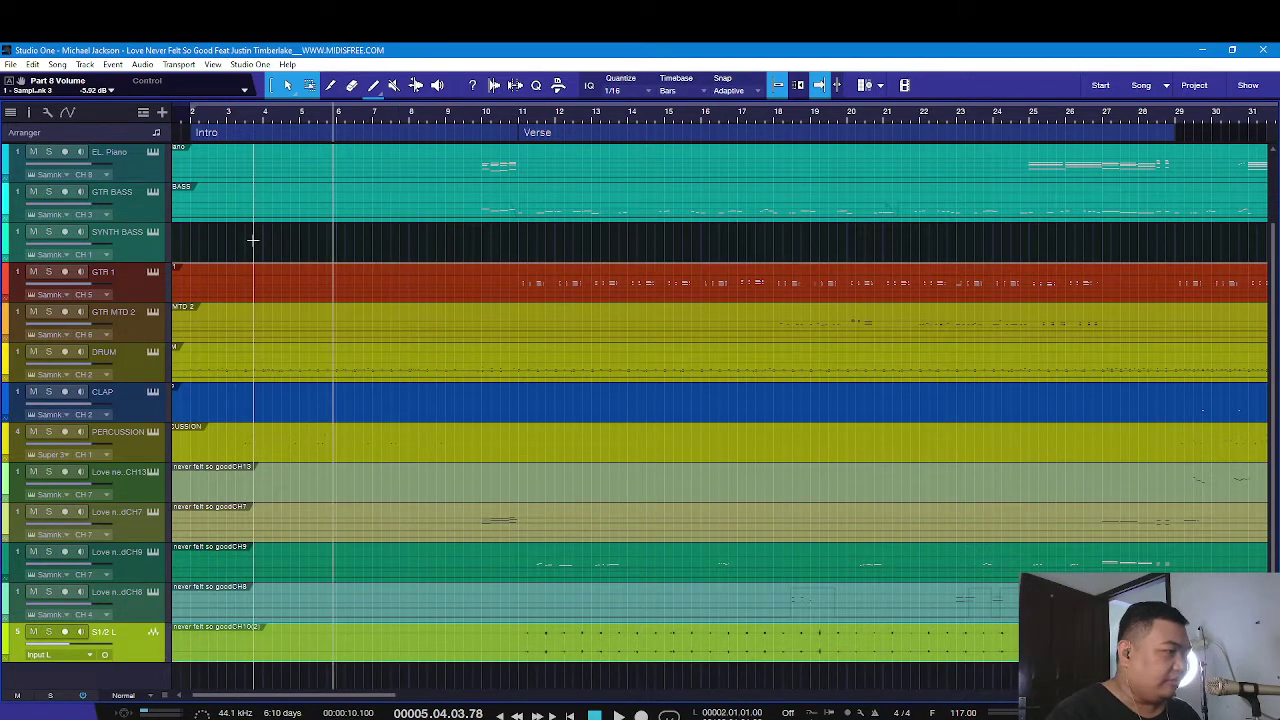
key("space")
left_click(49, 431)
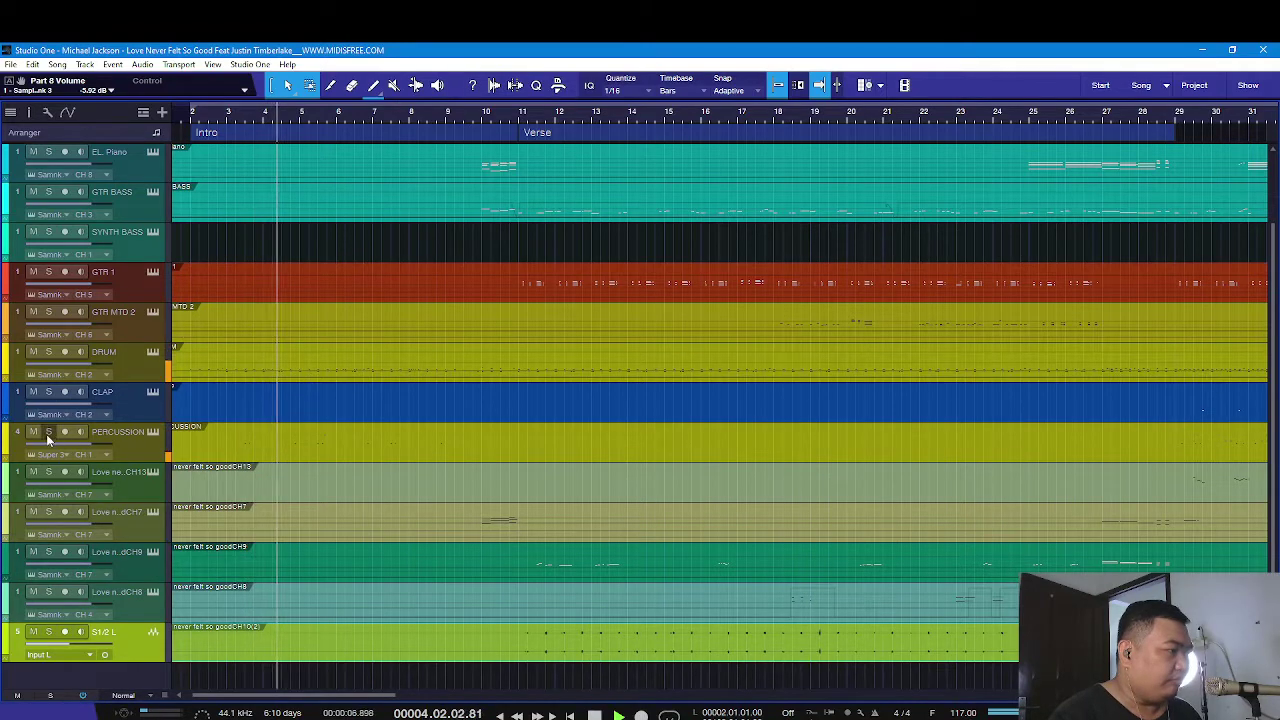
double_click(302, 459)
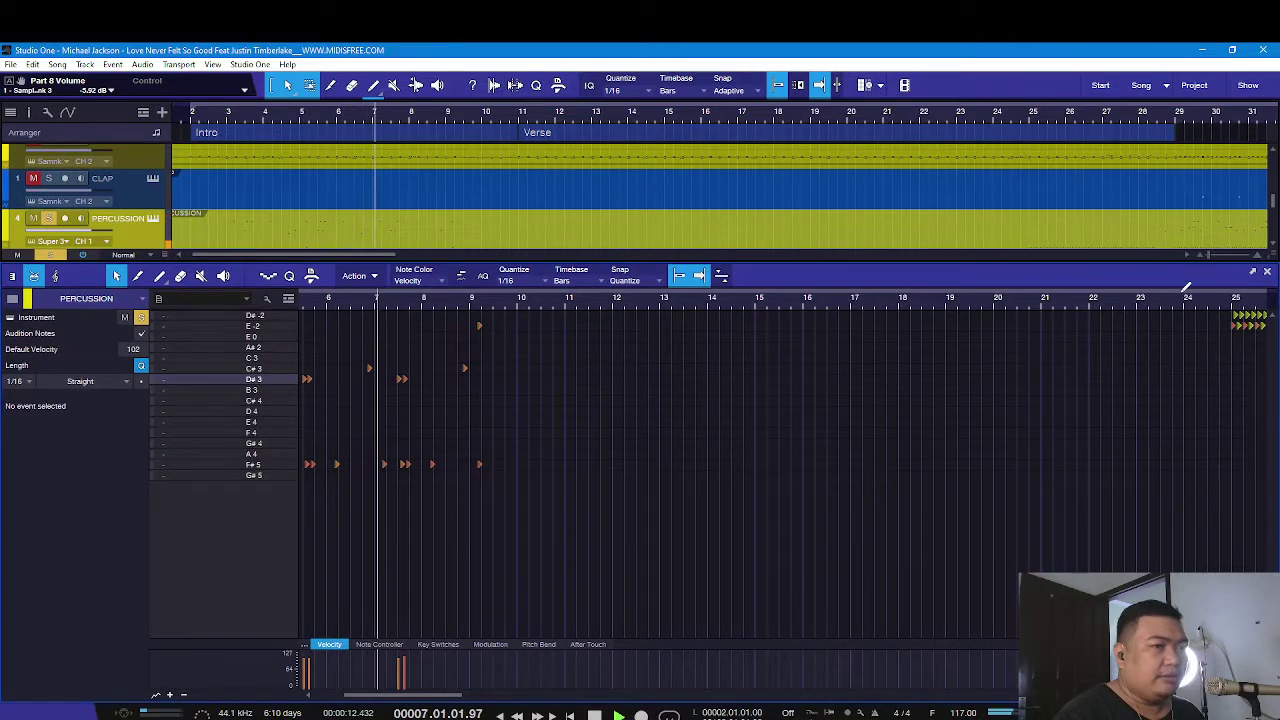
left_click(1267, 276)
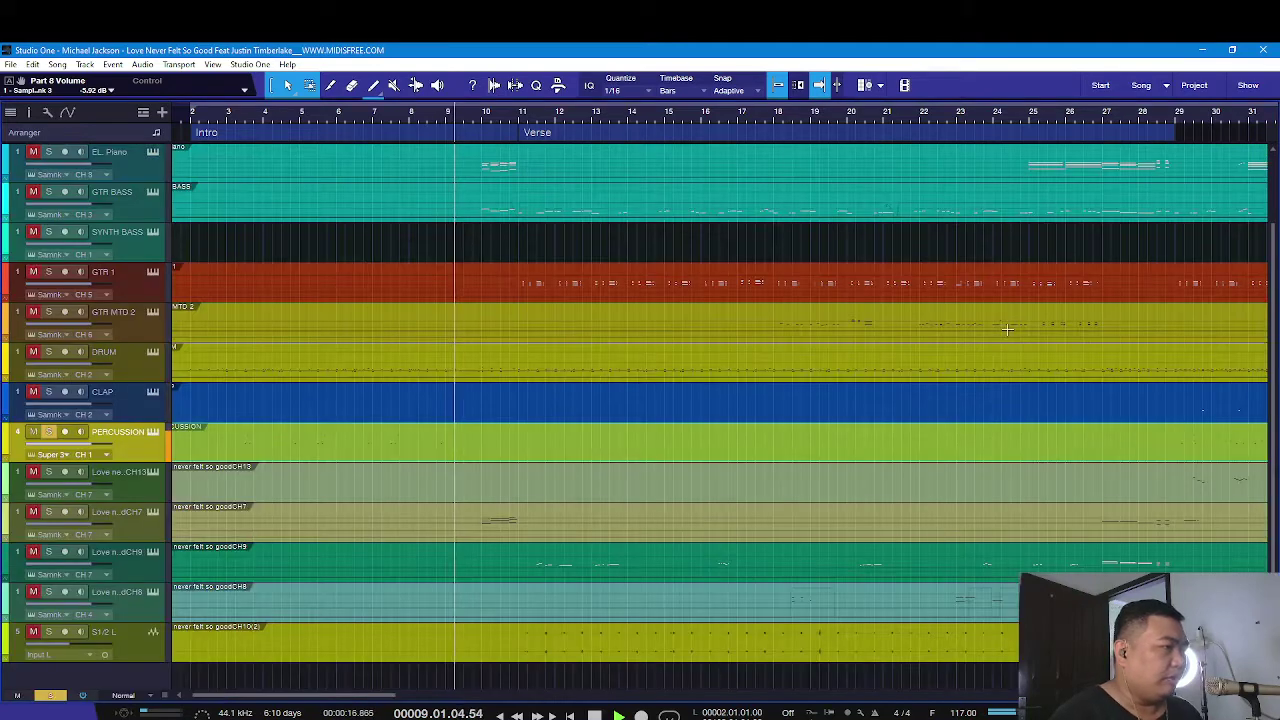
left_click(49, 432)
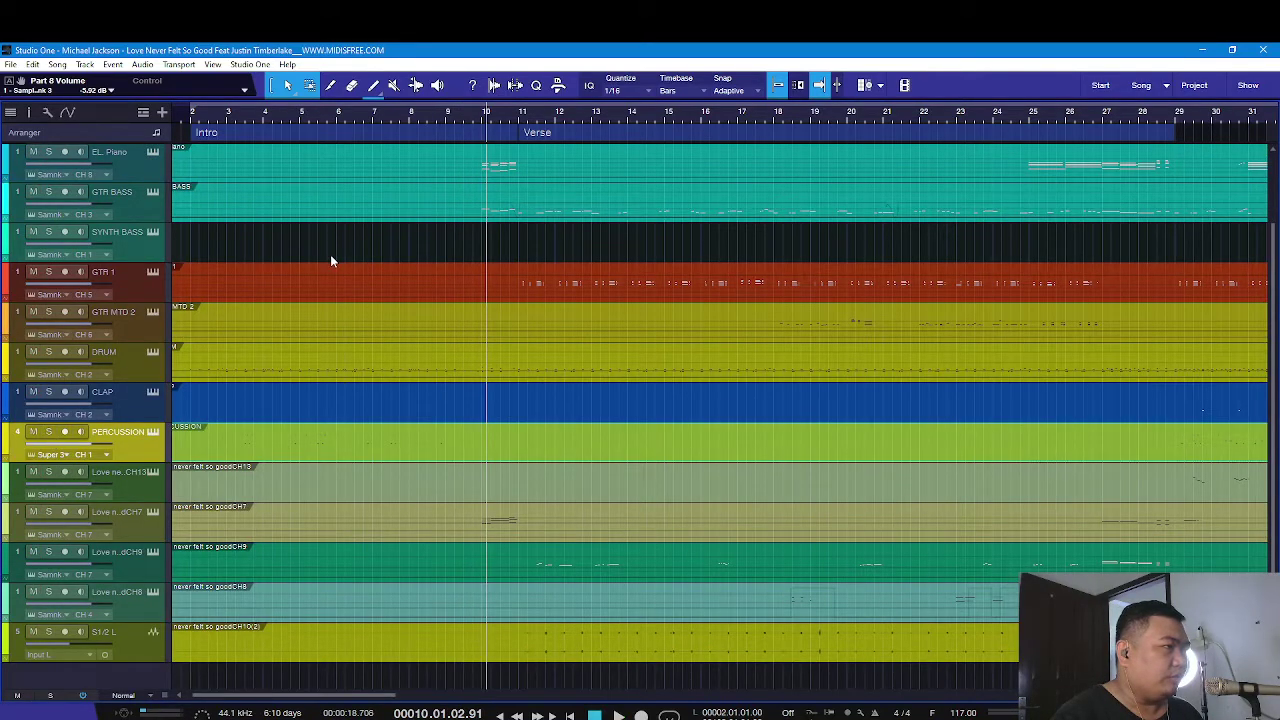
Listen to the PIANO track alone from bar 9 to bar 11 and return the playback cursor to bar 9, beat 4
scroll(330, 258, "up", 2)
left_click(463, 120)
left_click(49, 193)
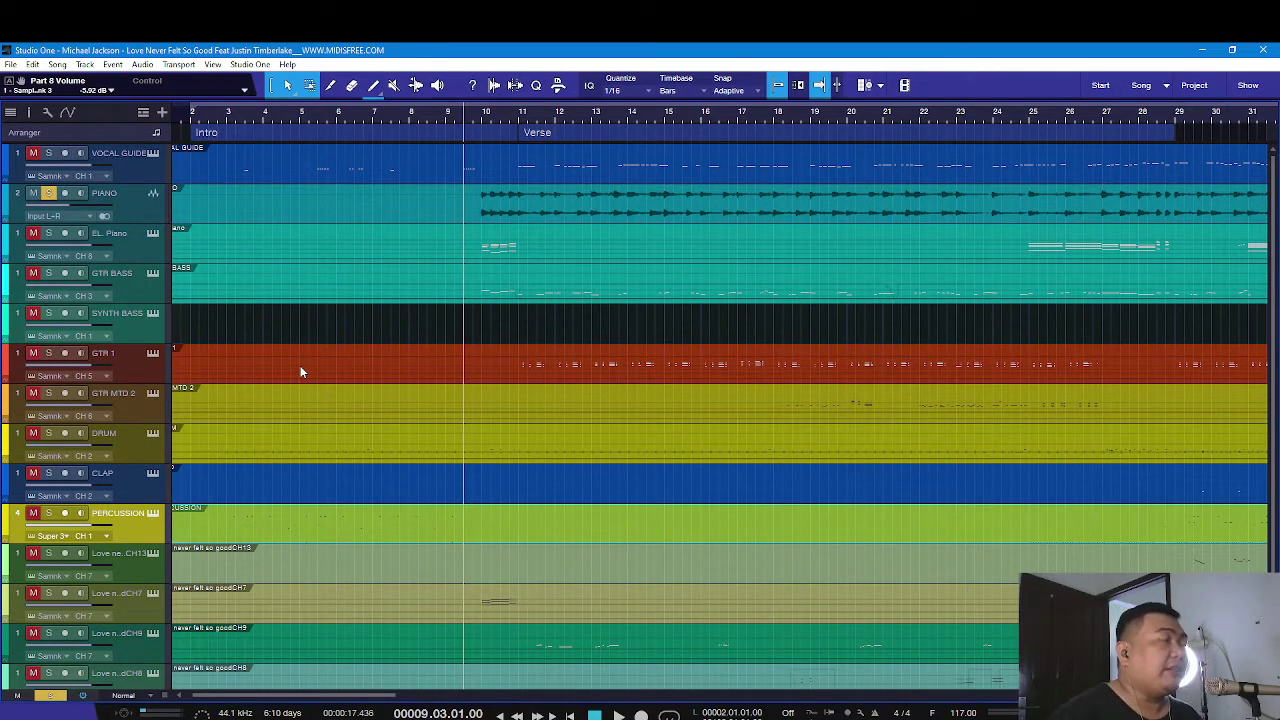
key("space")
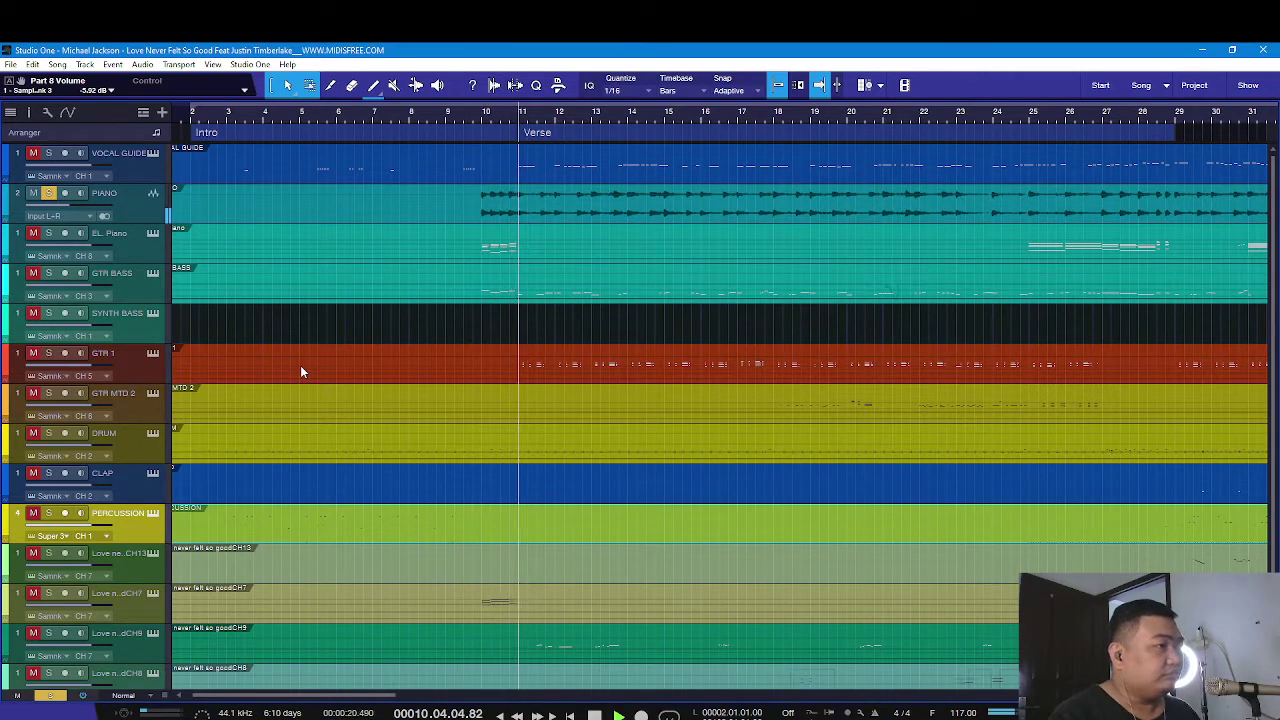
key("space")
left_click(48, 193)
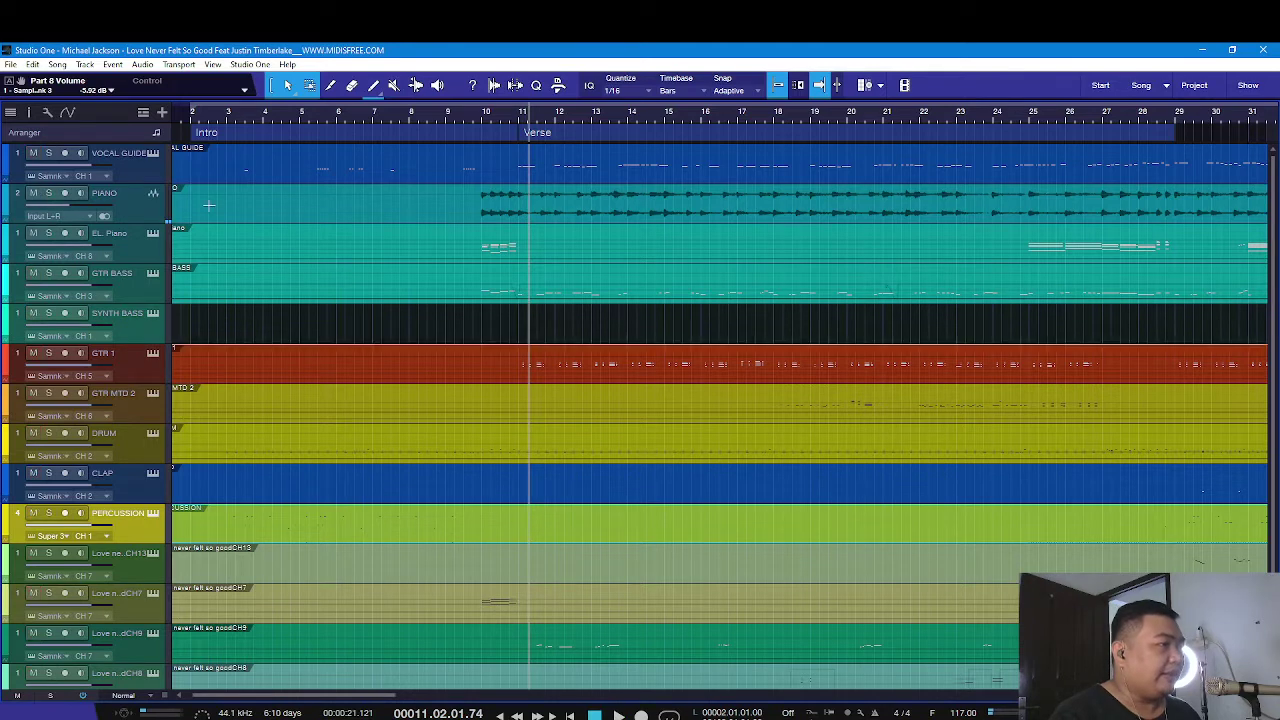
left_click(475, 115)
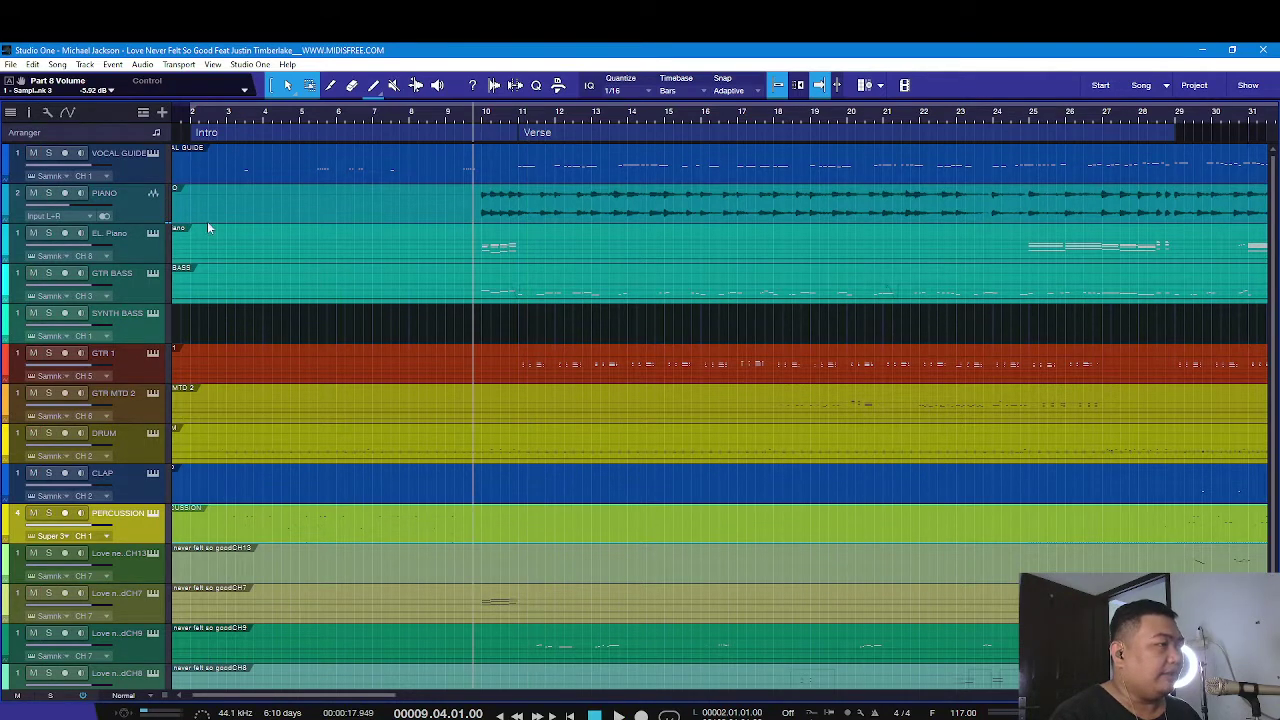
Listen to the EL. Piano track soloed from bar 9, beat 4 until the Verse begins at bar 11
left_click(48, 233)
key("space")
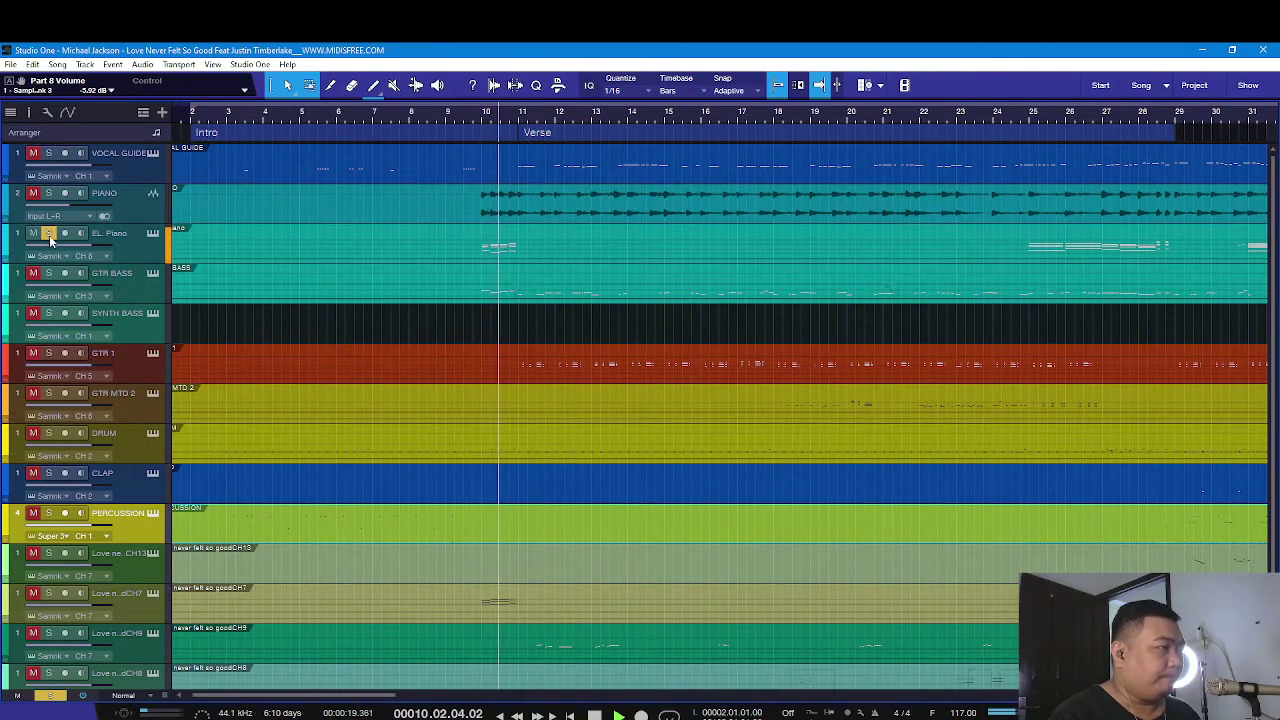
left_click(48, 233)
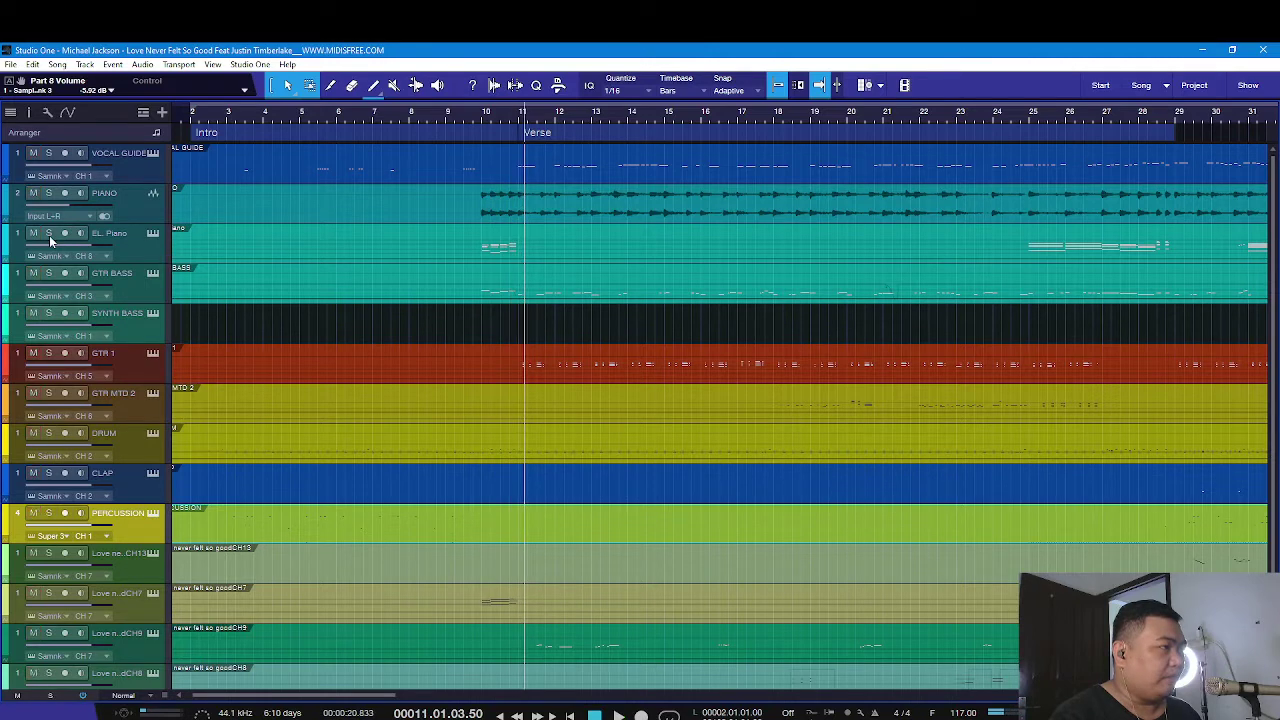
left_click(153, 253)
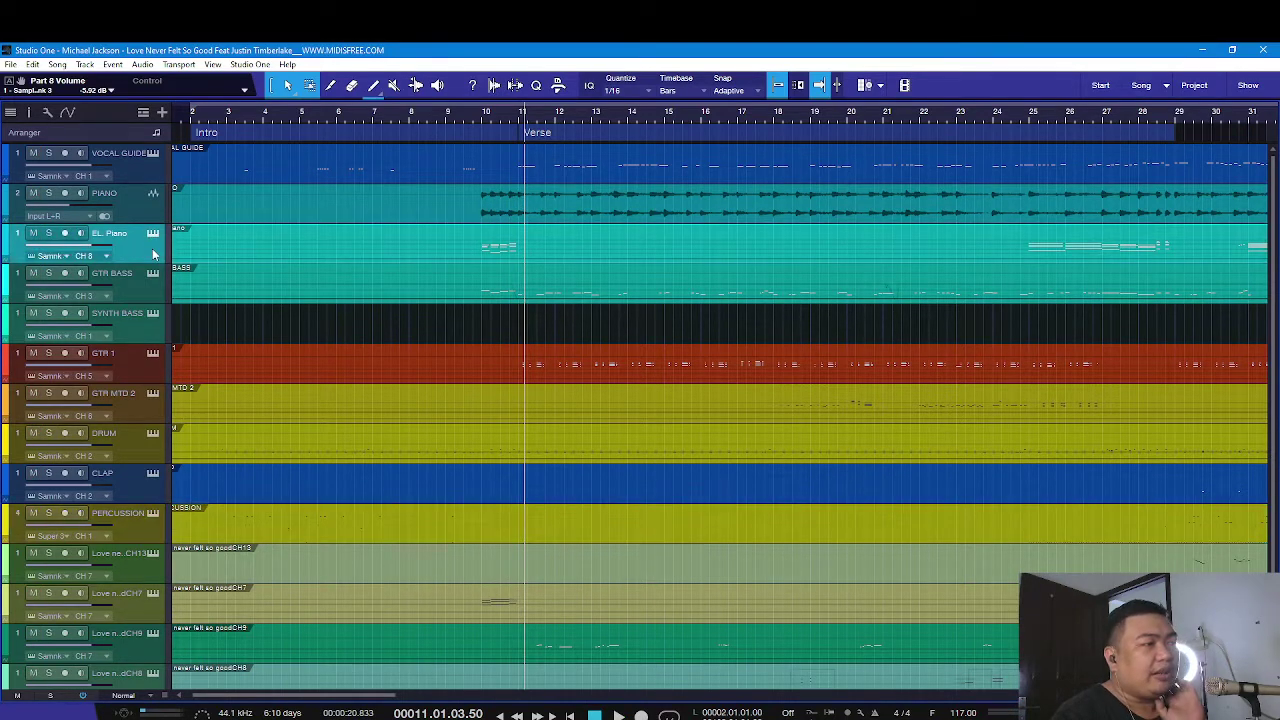
Listen to the GTR BASS track soloed from bar 10 until the Verse begins, and turn its solo off
left_click(48, 273)
left_click(469, 311)
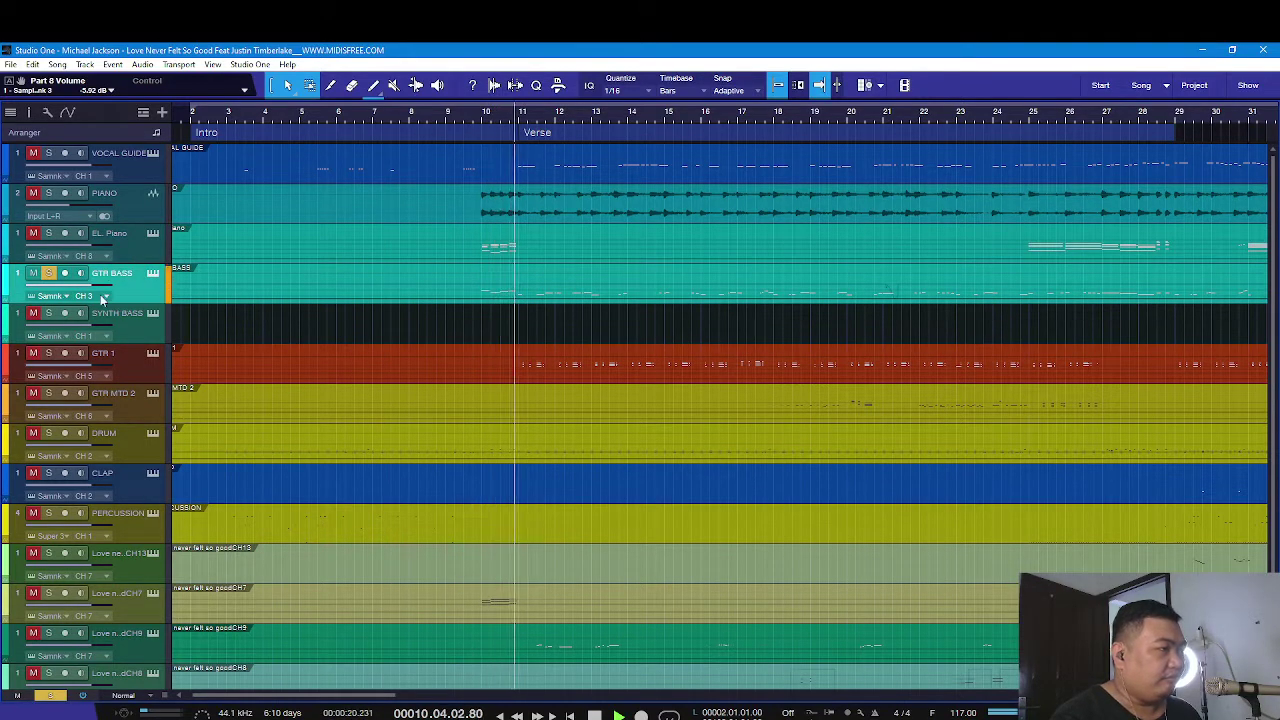
left_click(48, 273)
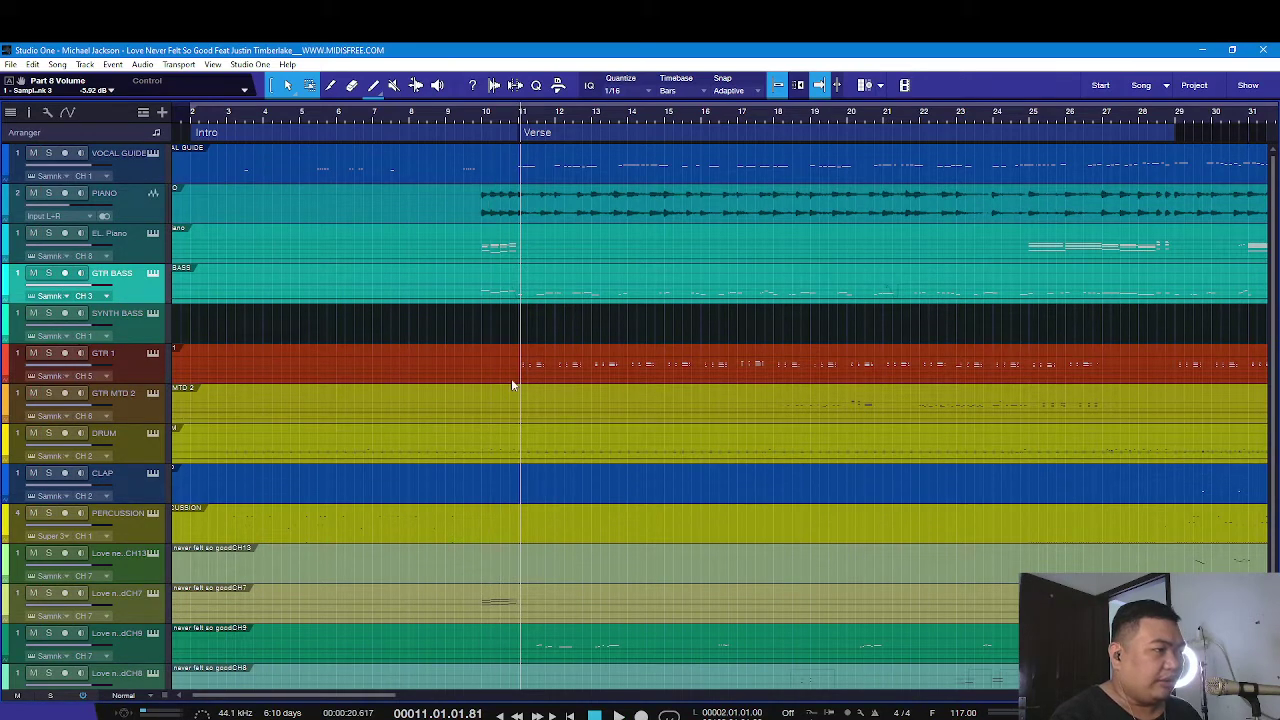
Solo the CH7 track, check its instrument in SampleTank 3, and listen to it alone from bar 10 to bar 11
scroll(511, 378, "down", 1)
left_click(55, 555)
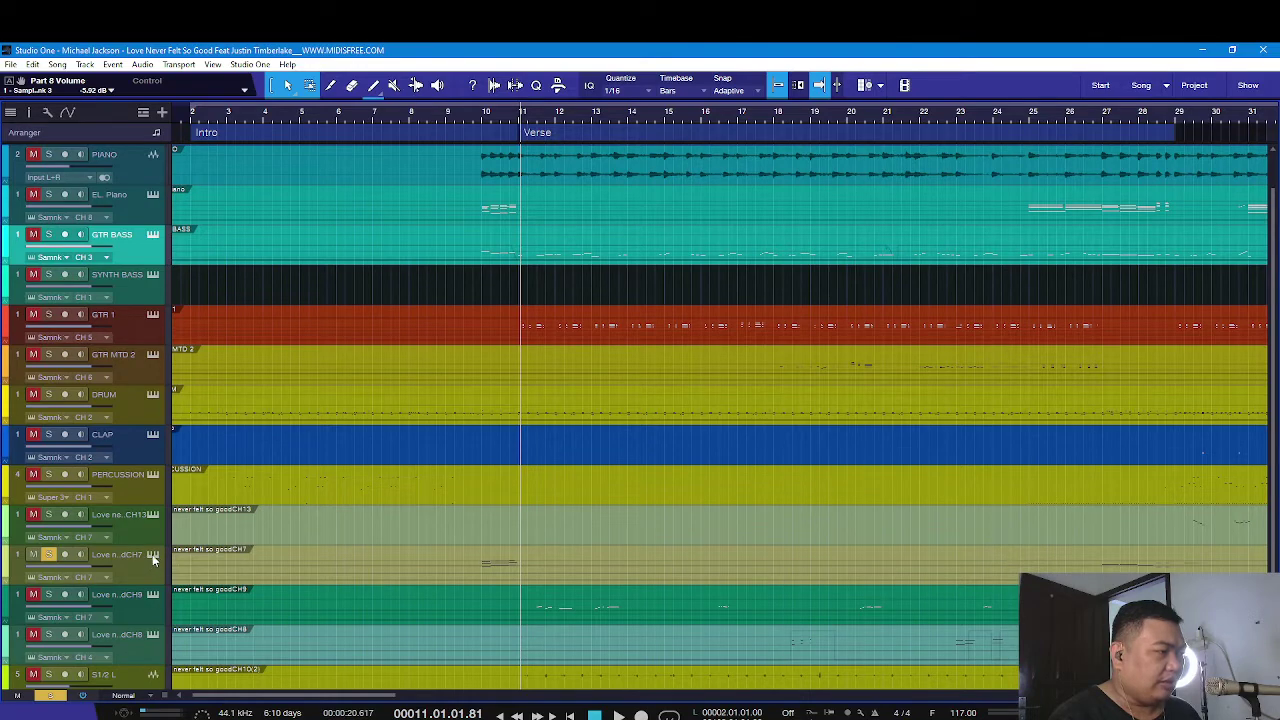
left_click(152, 556)
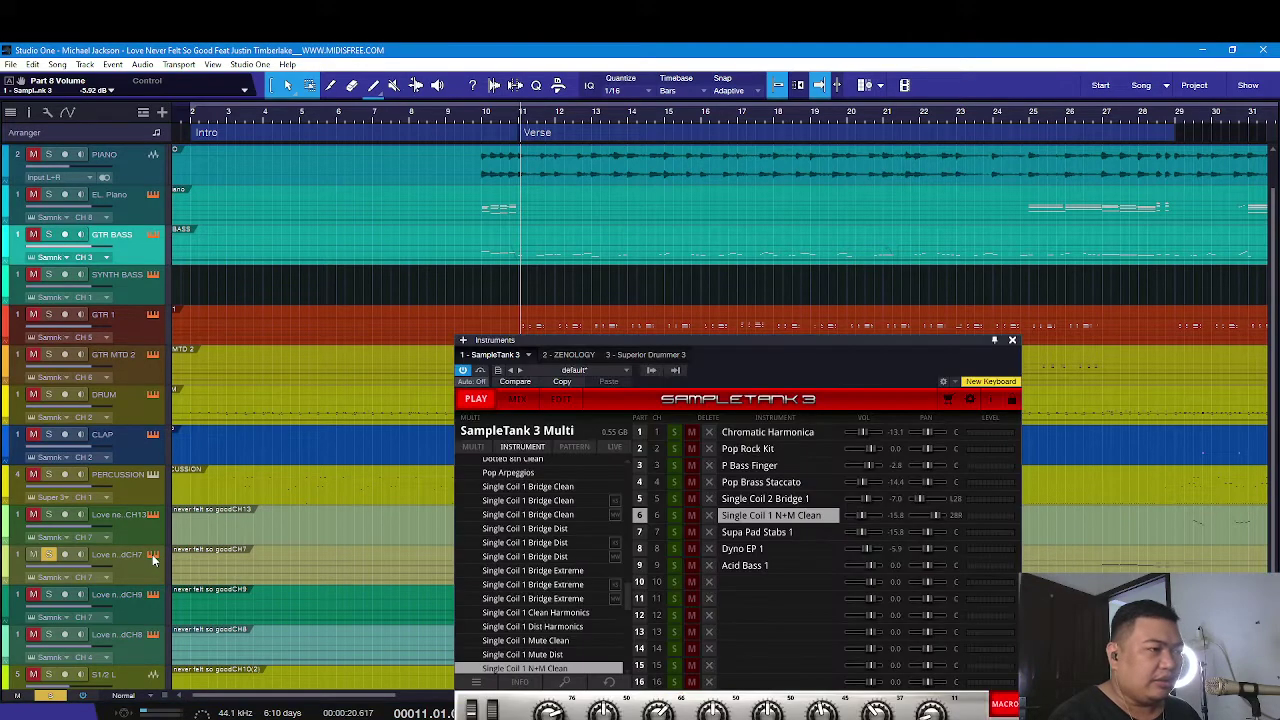
left_click(1012, 342)
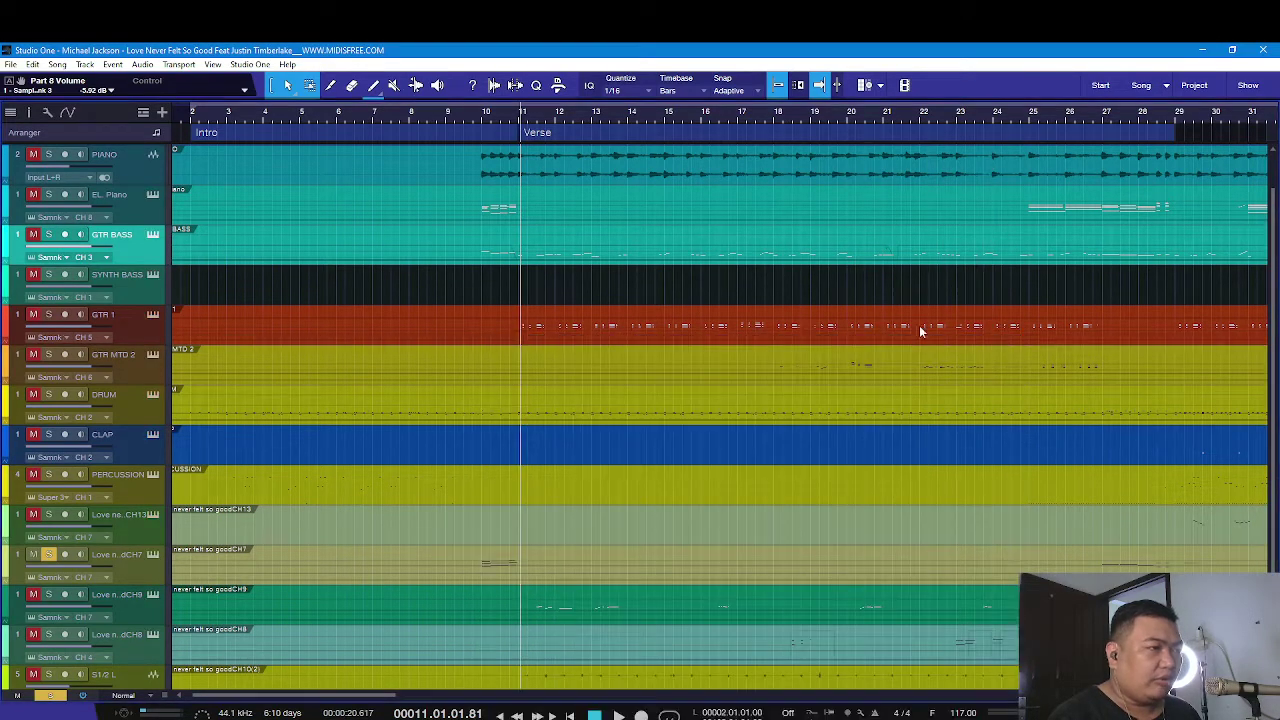
left_click(481, 119)
key("space")
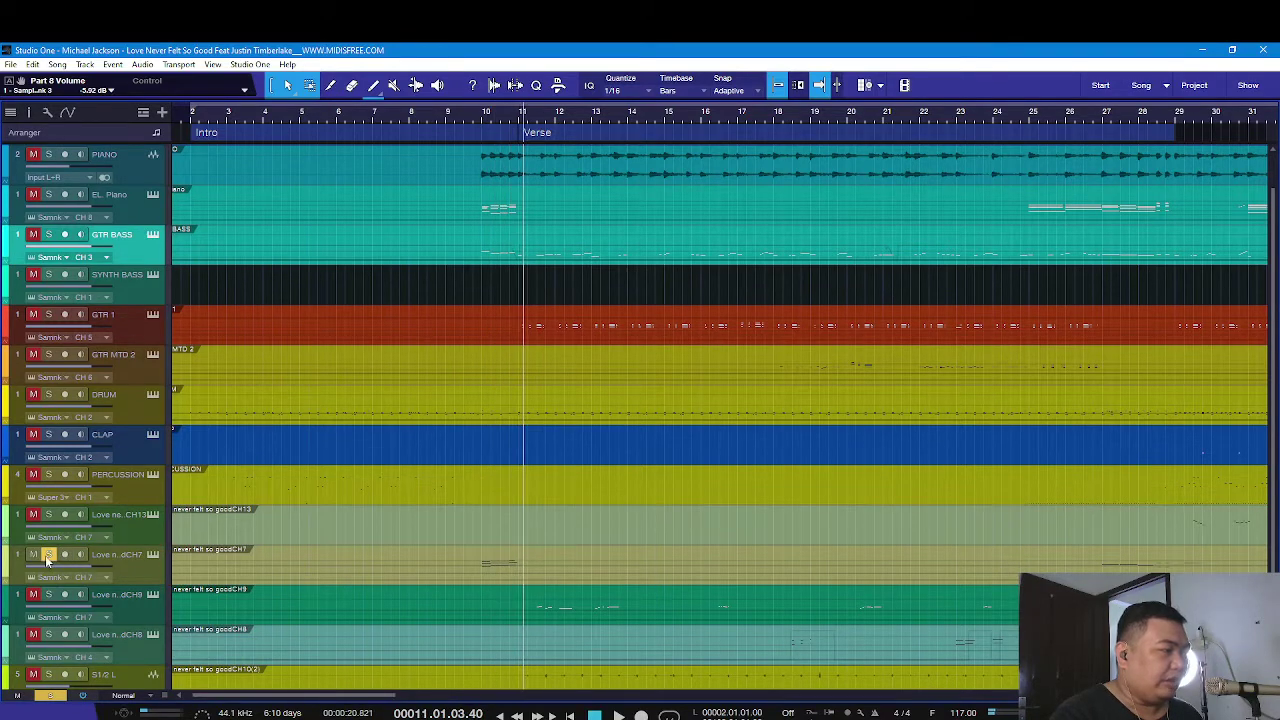
left_click(48, 555)
Play back the full arrangement from bar 10 through the Verse until bar 25
scroll(473, 372, "down", 1)
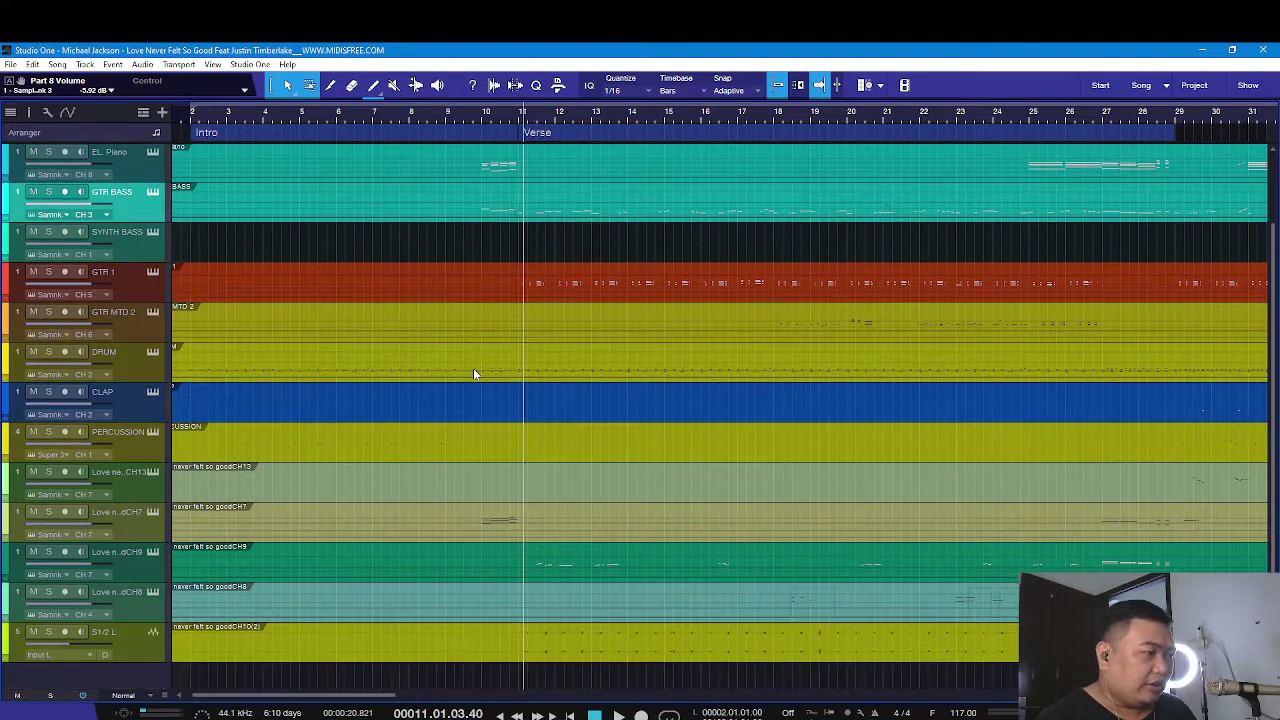
scroll(473, 368, "up", 2)
left_click(483, 120)
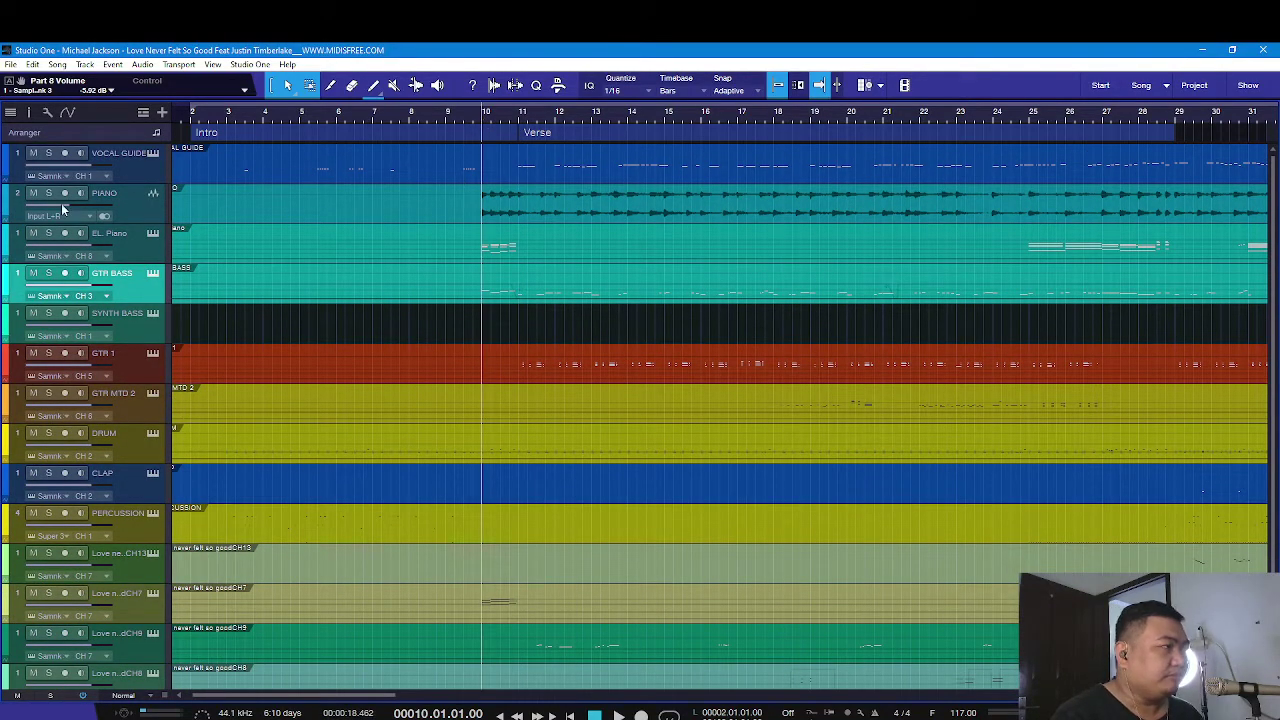
key("space")
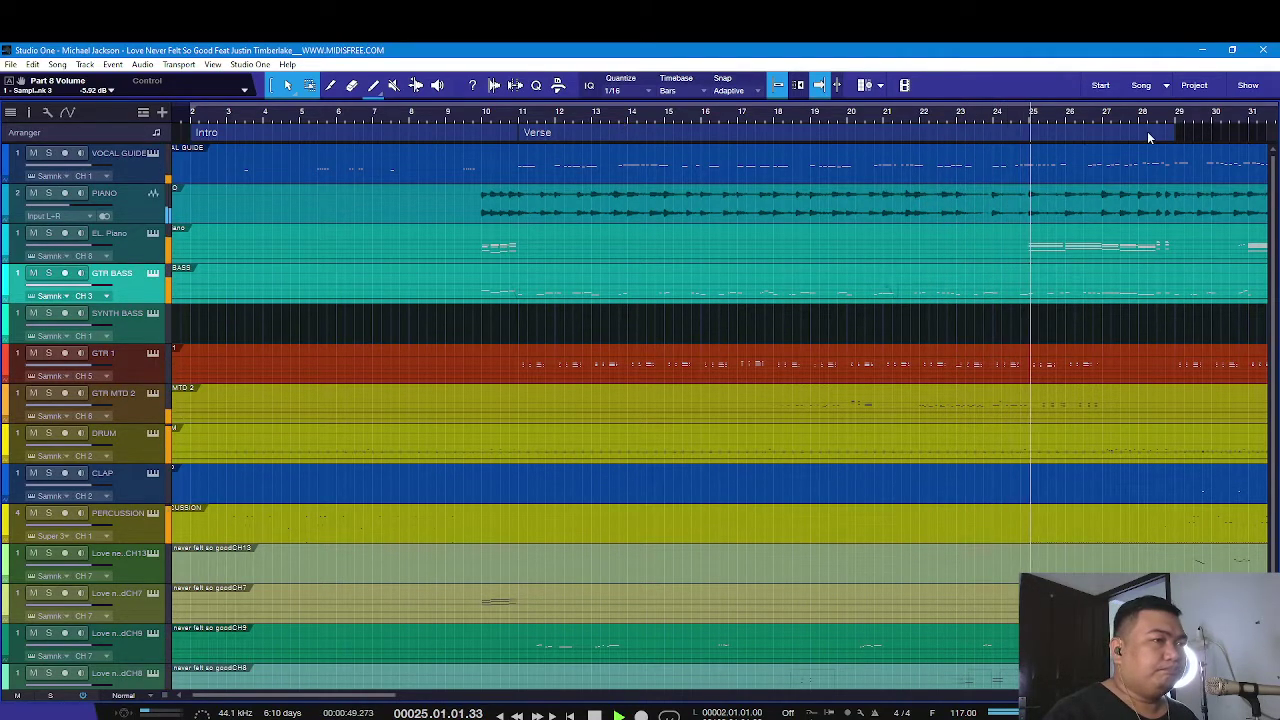
Add an arranger section from bar 25 to bar 29 and rename it Pre - Chorus
left_click_drag(1177, 133, 1229, 146)
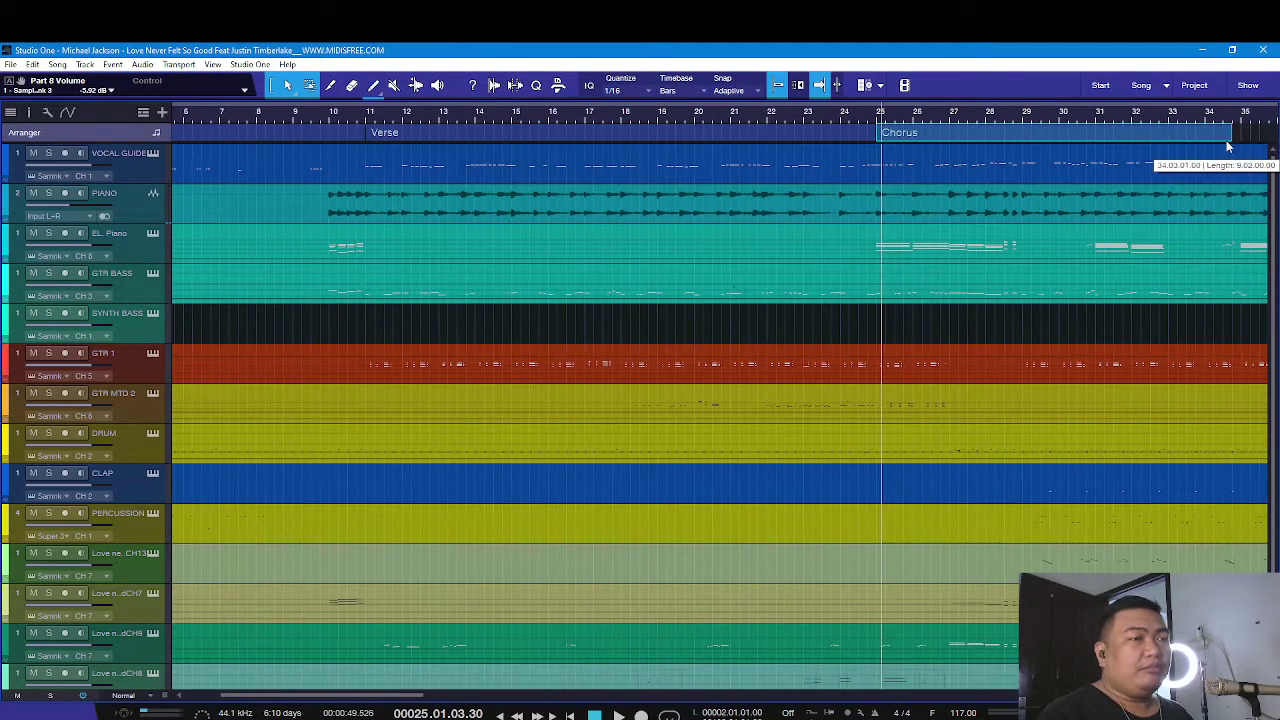
left_click_drag(1094, 140, 1025, 140)
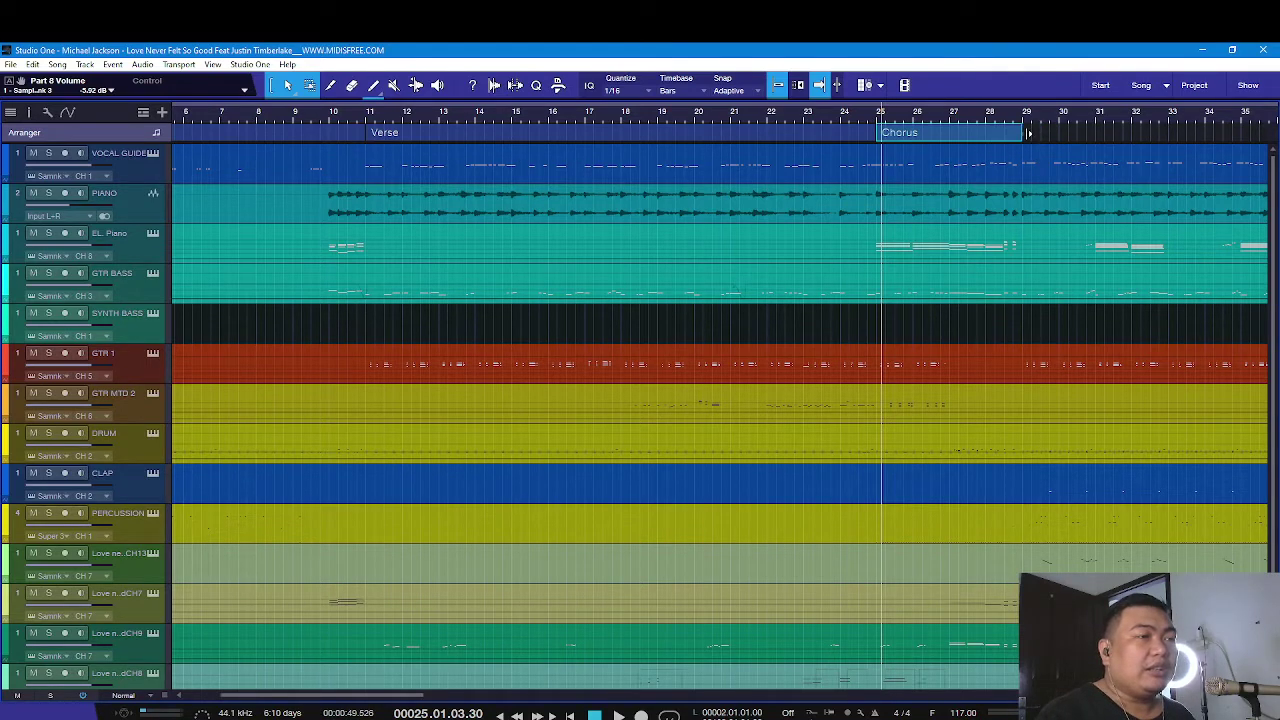
right_click(992, 137)
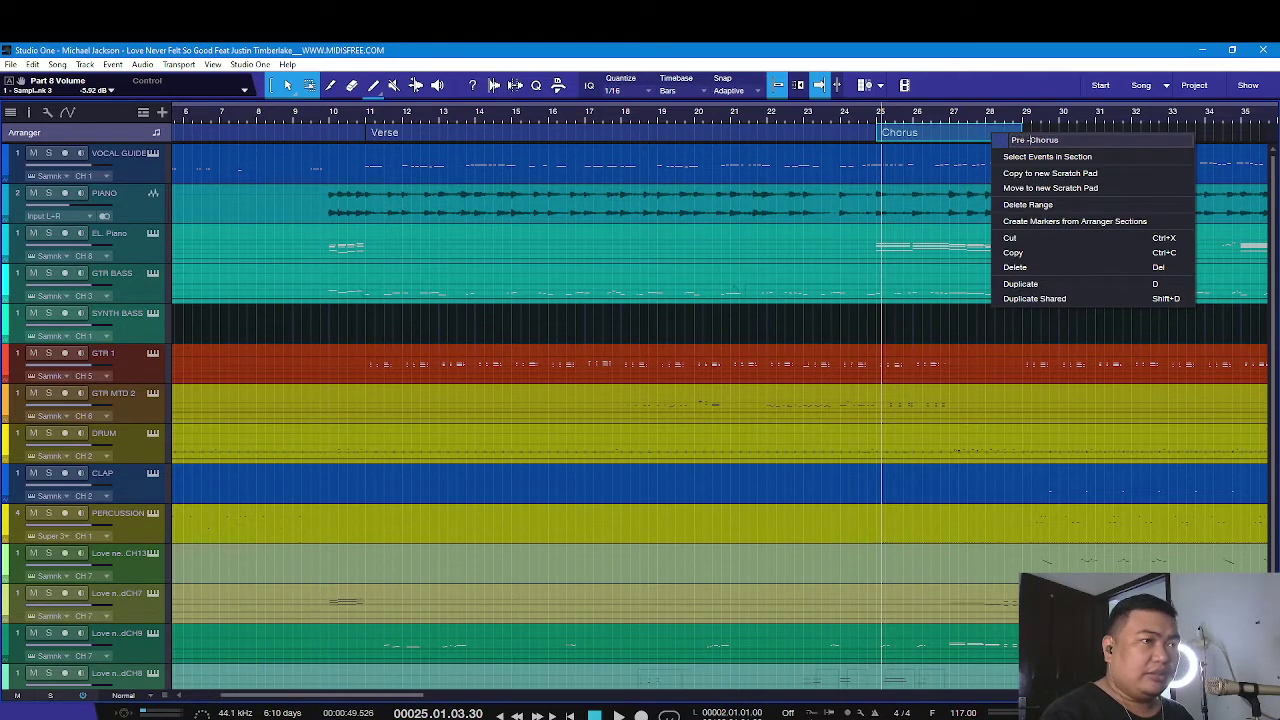
key("Return")
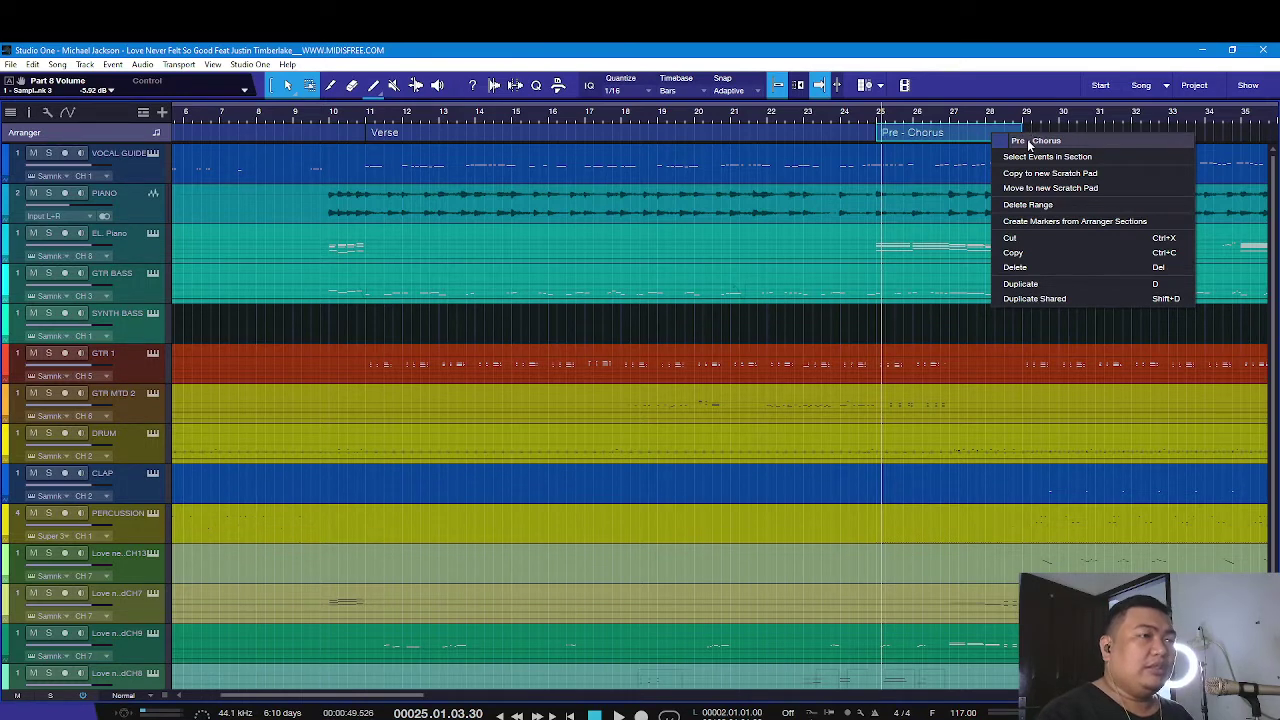
left_click(874, 158)
Play through the Pre - Chorus, add an arranger section from bar 29 to bar 37, and rename it CHORUS
key("space")
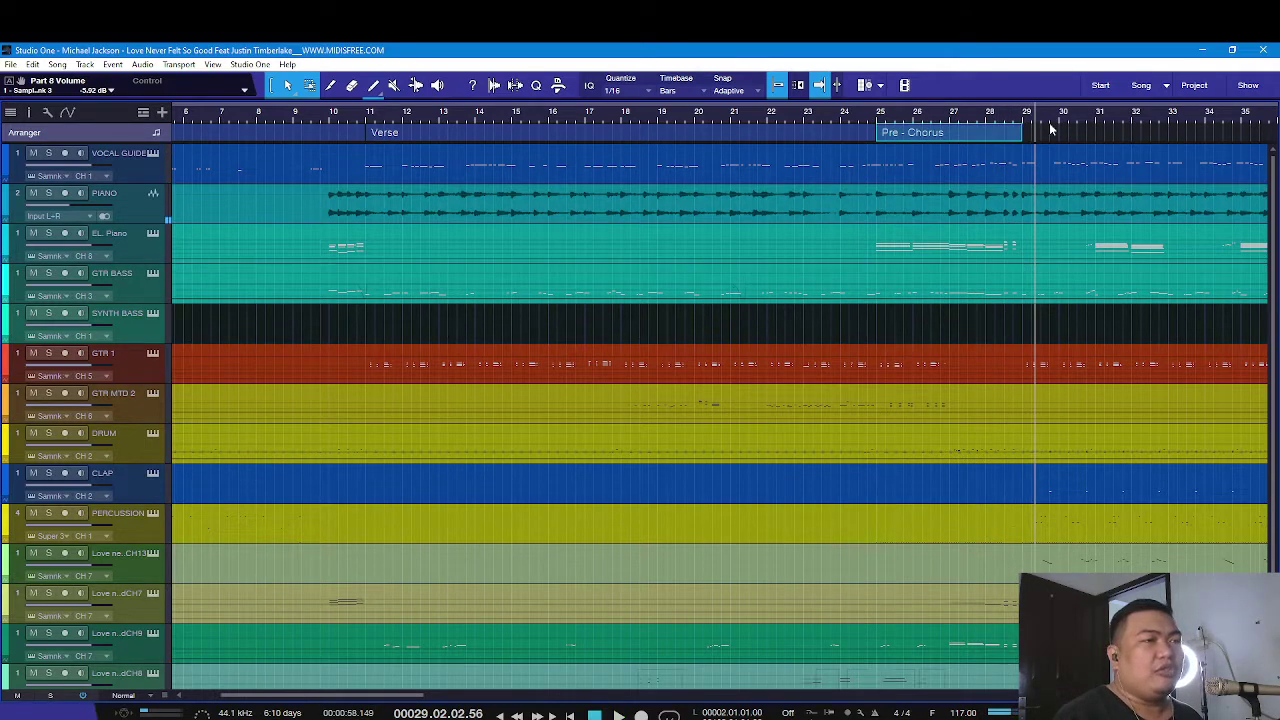
left_click_drag(1032, 135, 948, 146)
right_click(880, 133)
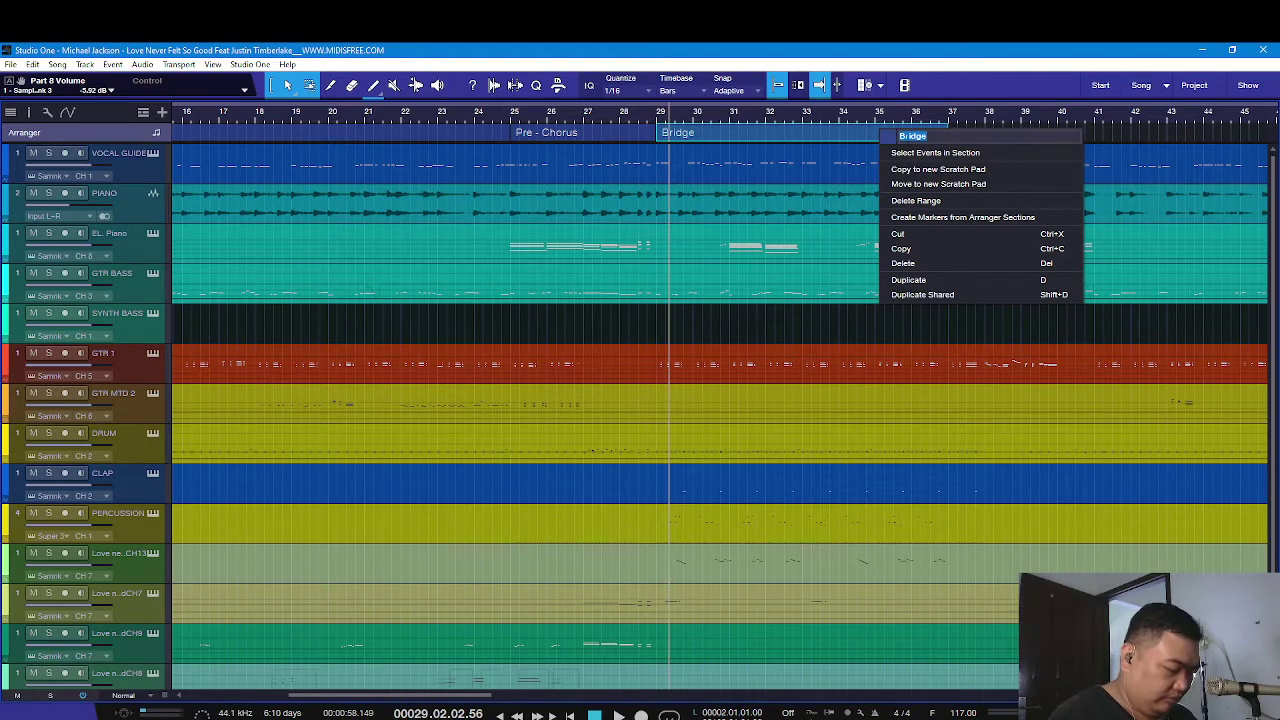
type("CHORUS")
key("Return")
Play back the end of the chorus from about bar 36 and extend the CHORUS section to bar 39
key("space")
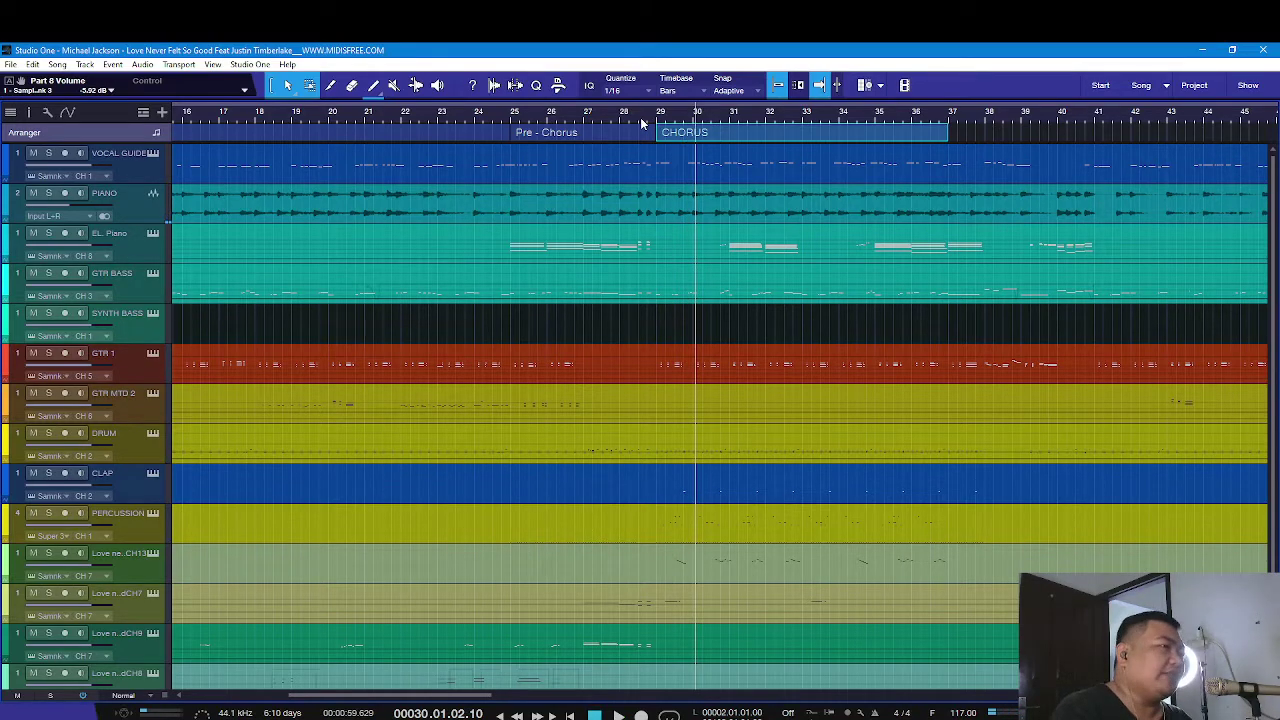
scroll(642, 122, "down", 3)
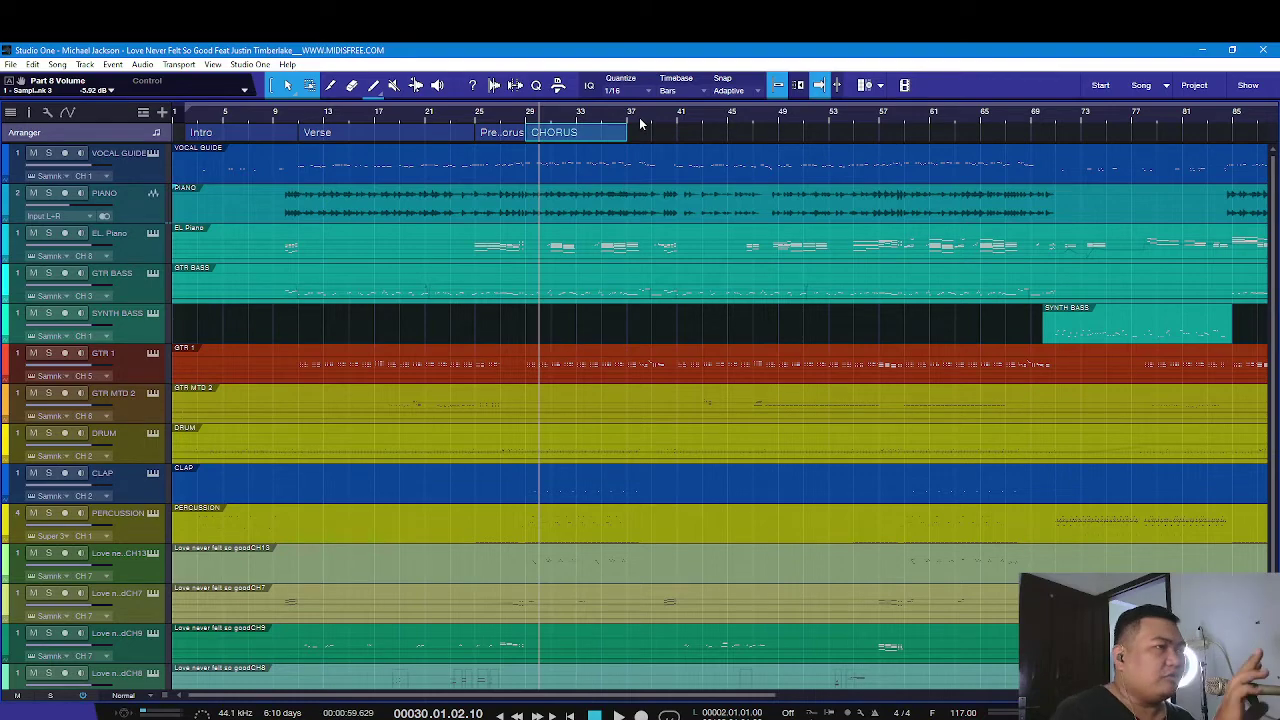
scroll(642, 122, "up", 4)
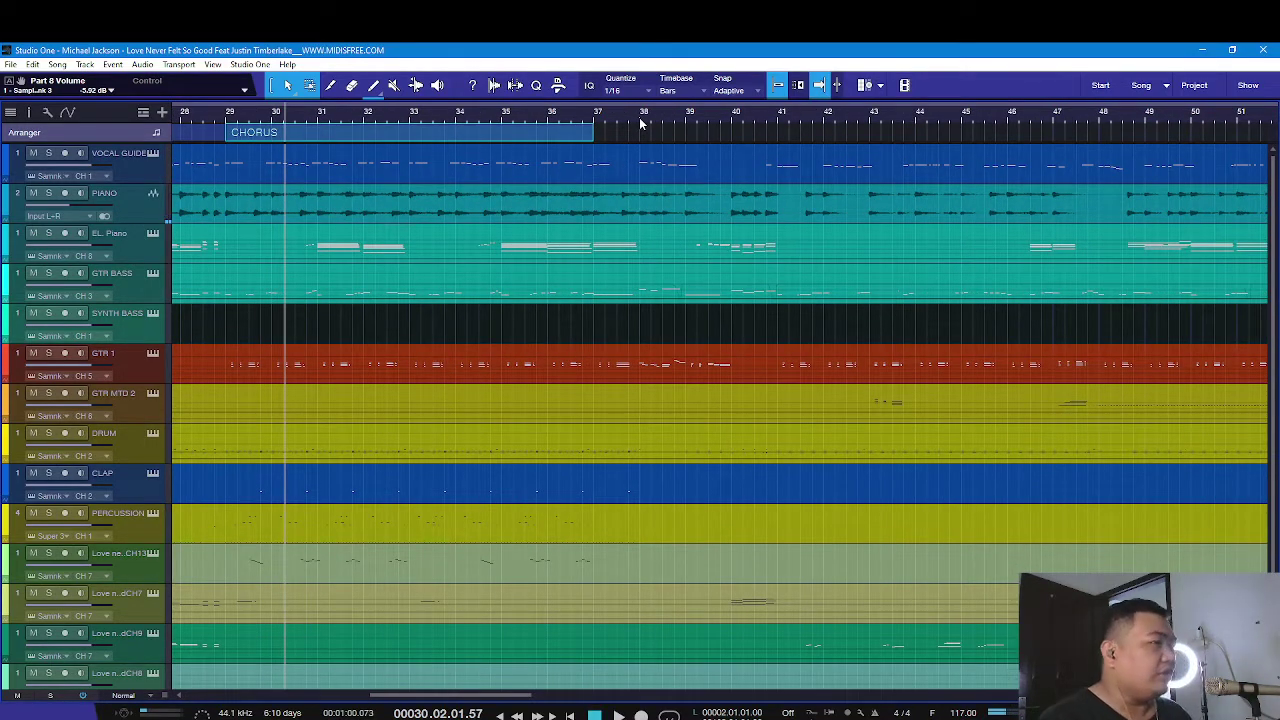
left_click(547, 120)
key("space")
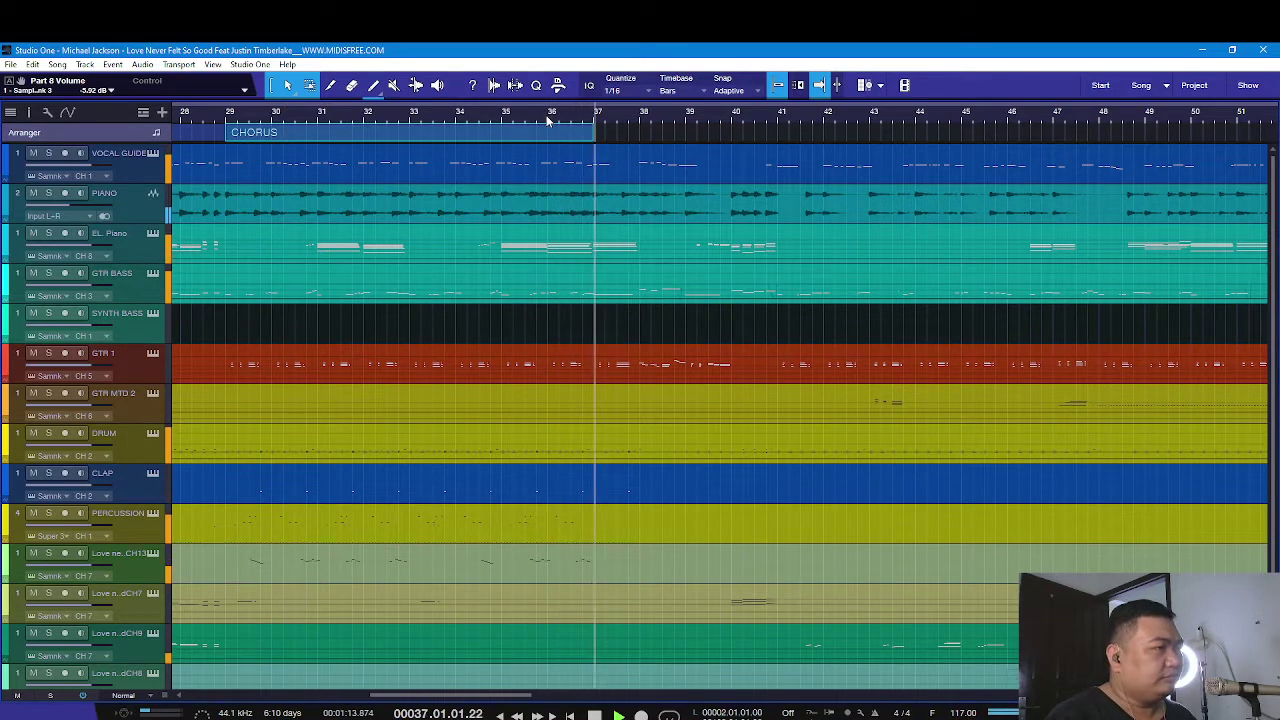
left_click_drag(585, 141, 687, 141)
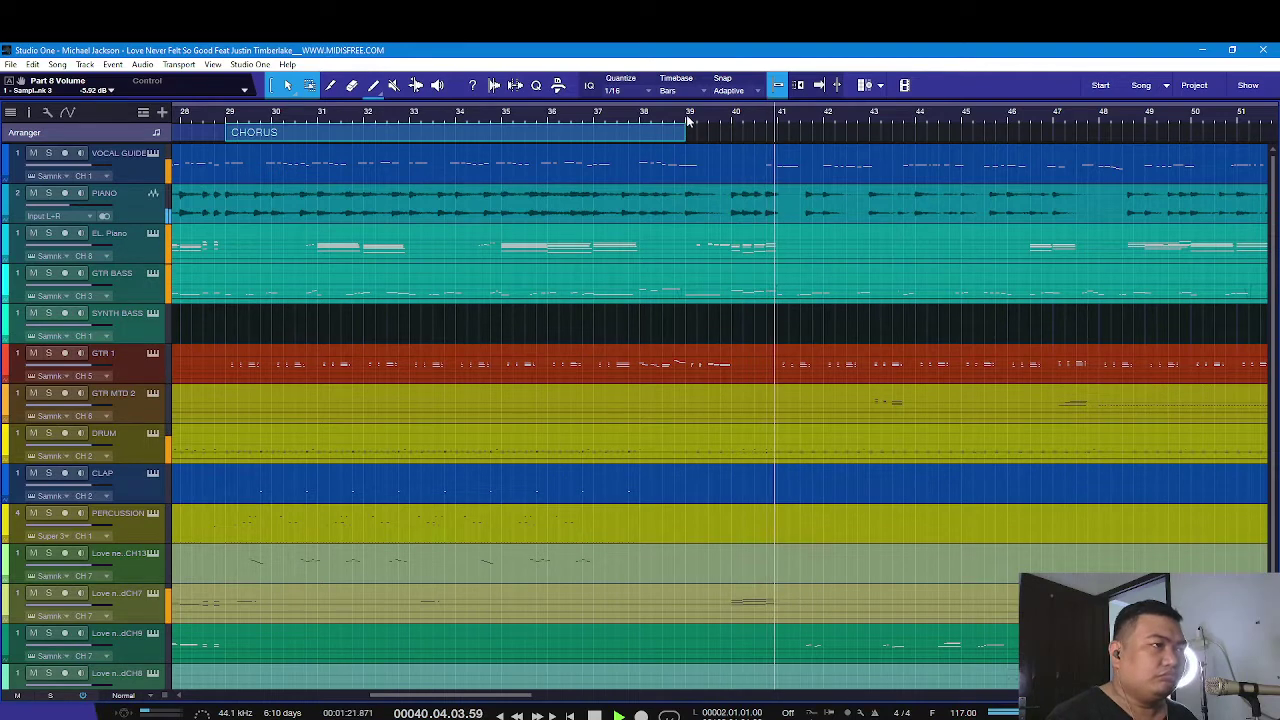
Add an arranger section from bar 39 to bar 41 and rename it INTRO 2
key("f")
left_click_drag(693, 135, 776, 140)
right_click(772, 140)
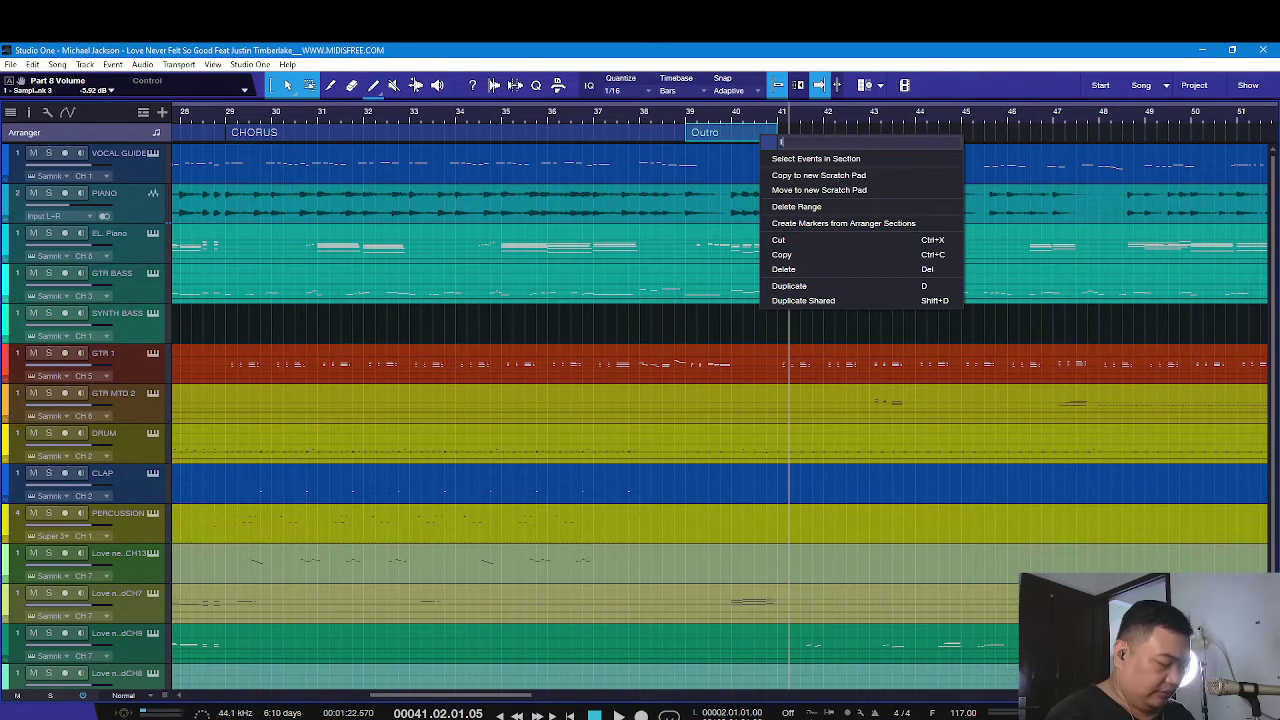
key("Return")
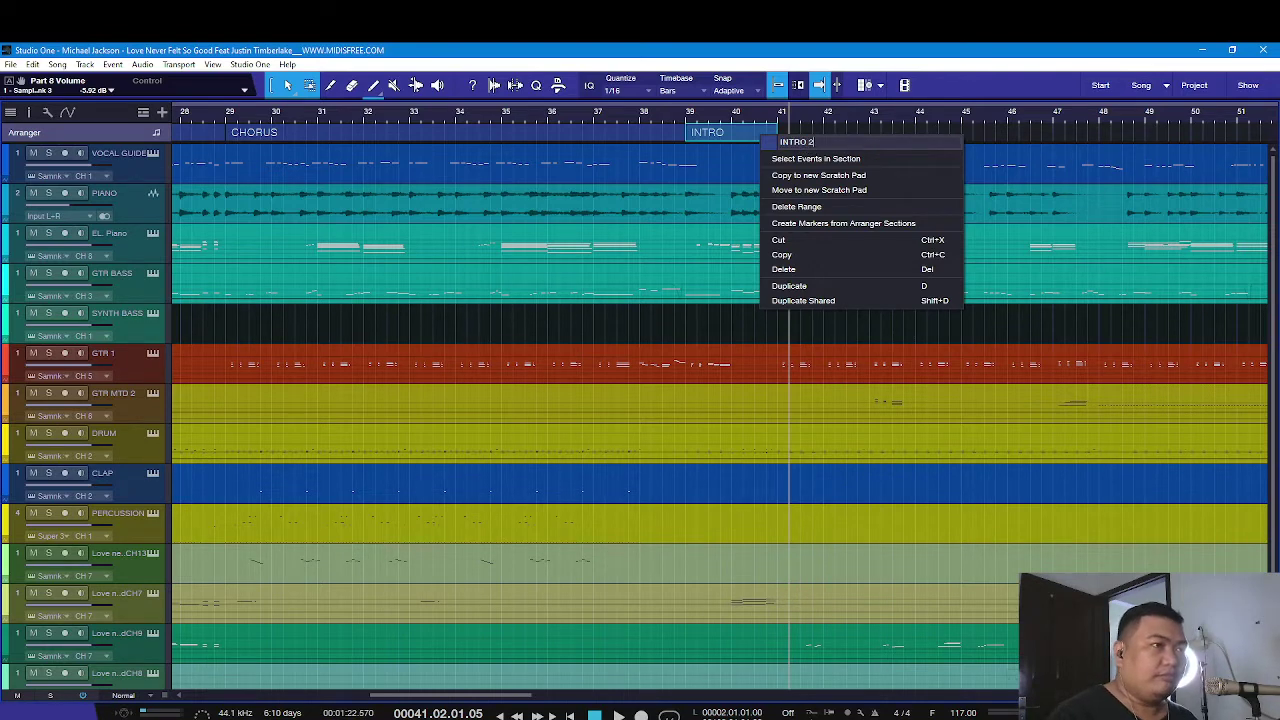
key("Escape")
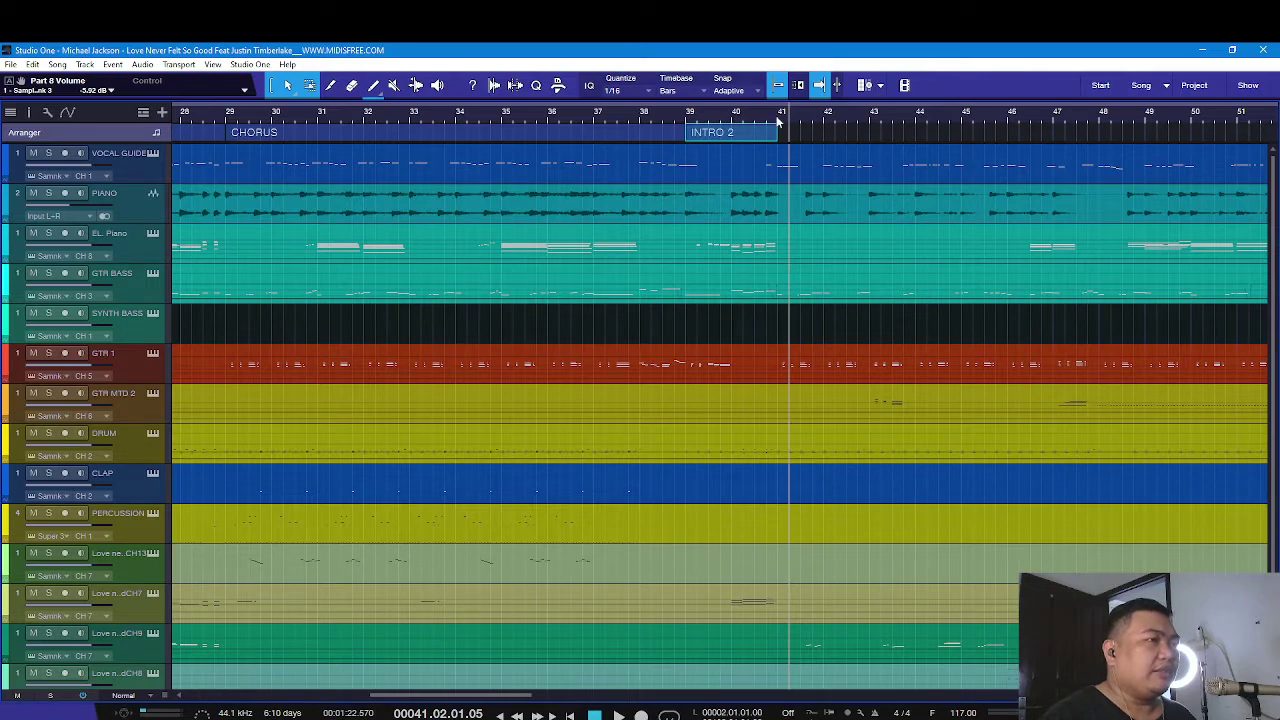
Add a second Verse section in the arranger from bar 41 to about bar 50
left_click_drag(788, 130, 1190, 135)
key("w")
key("w")
key("w")
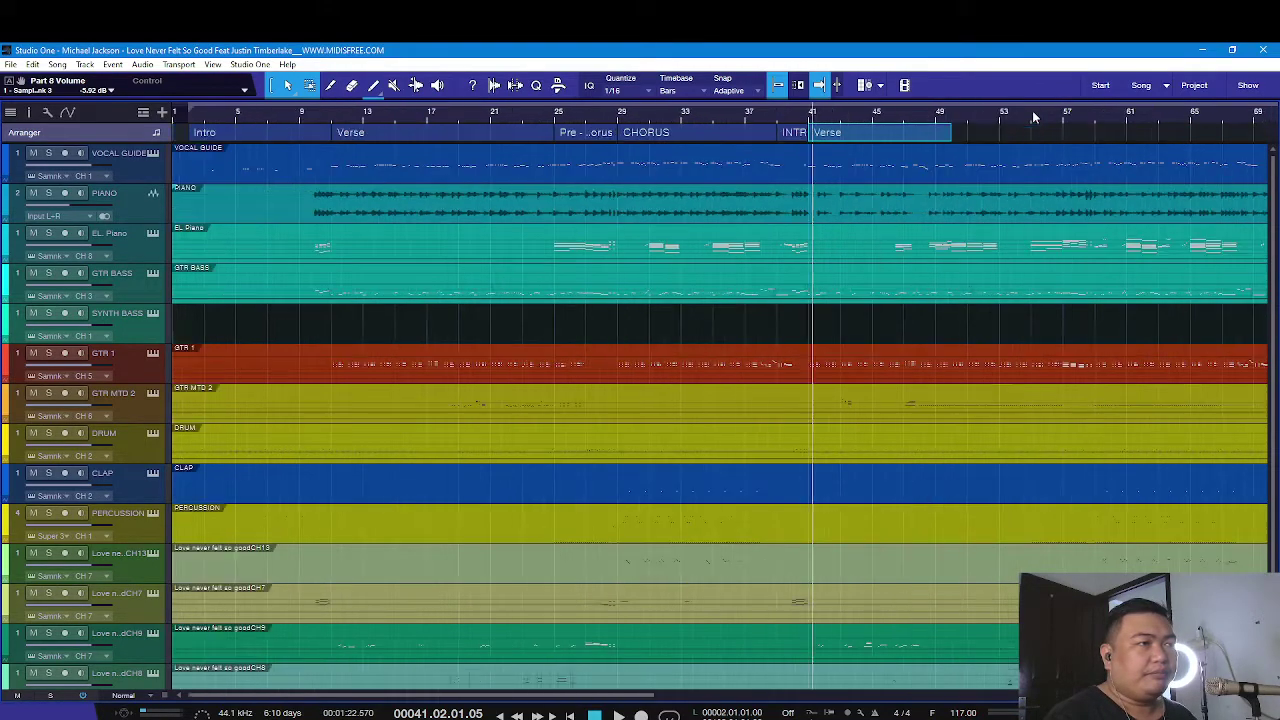
Play back the transition from INTRO 2 at bar 39 into the second Verse at bar 41
left_click(778, 120)
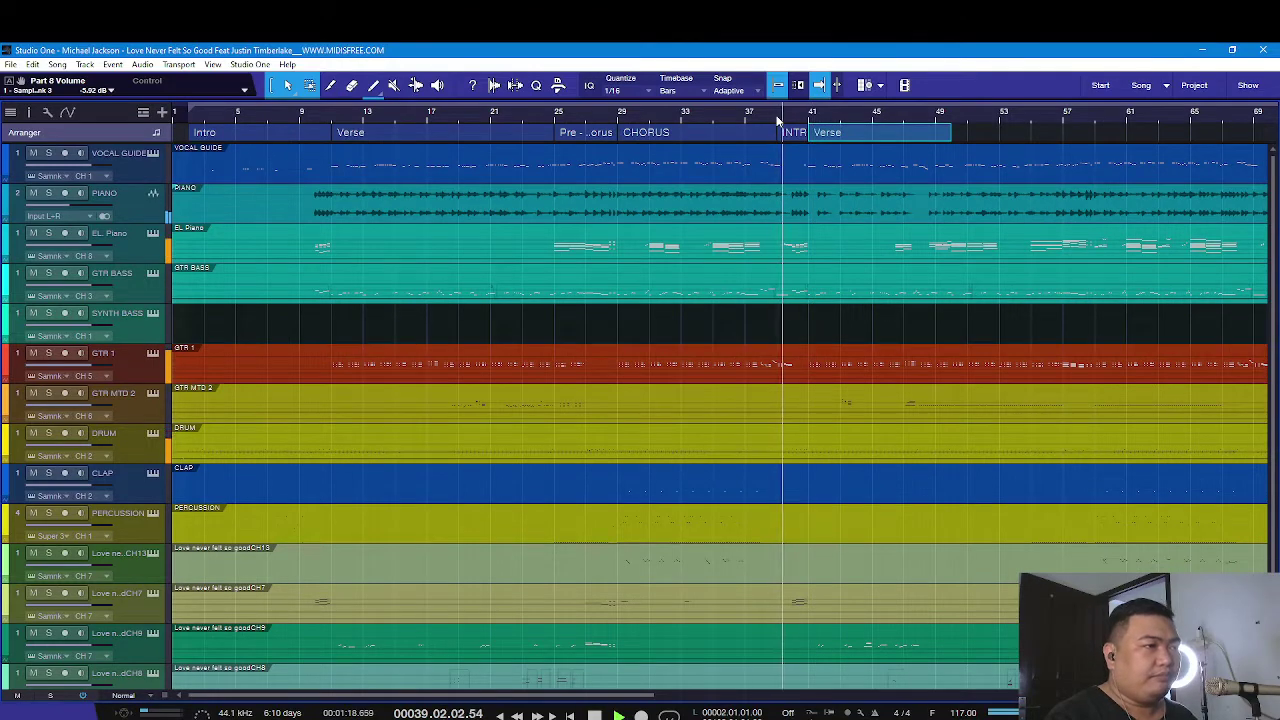
key("e")
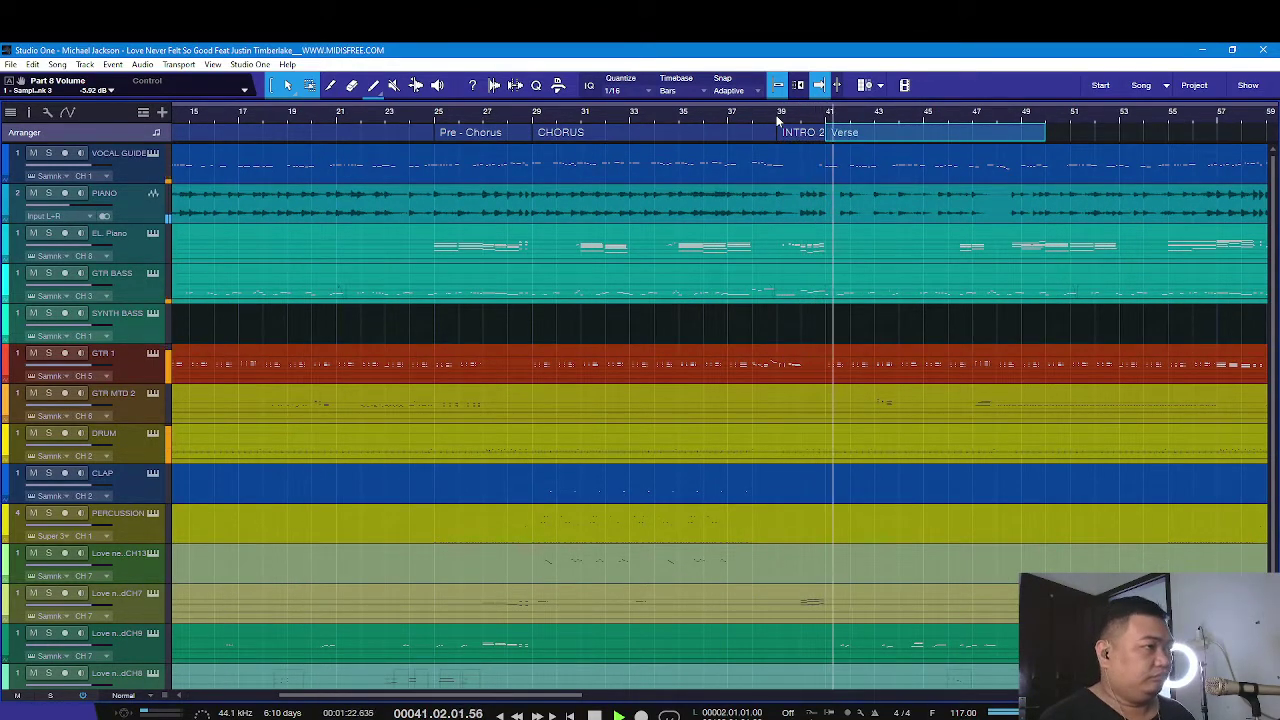
key("w")
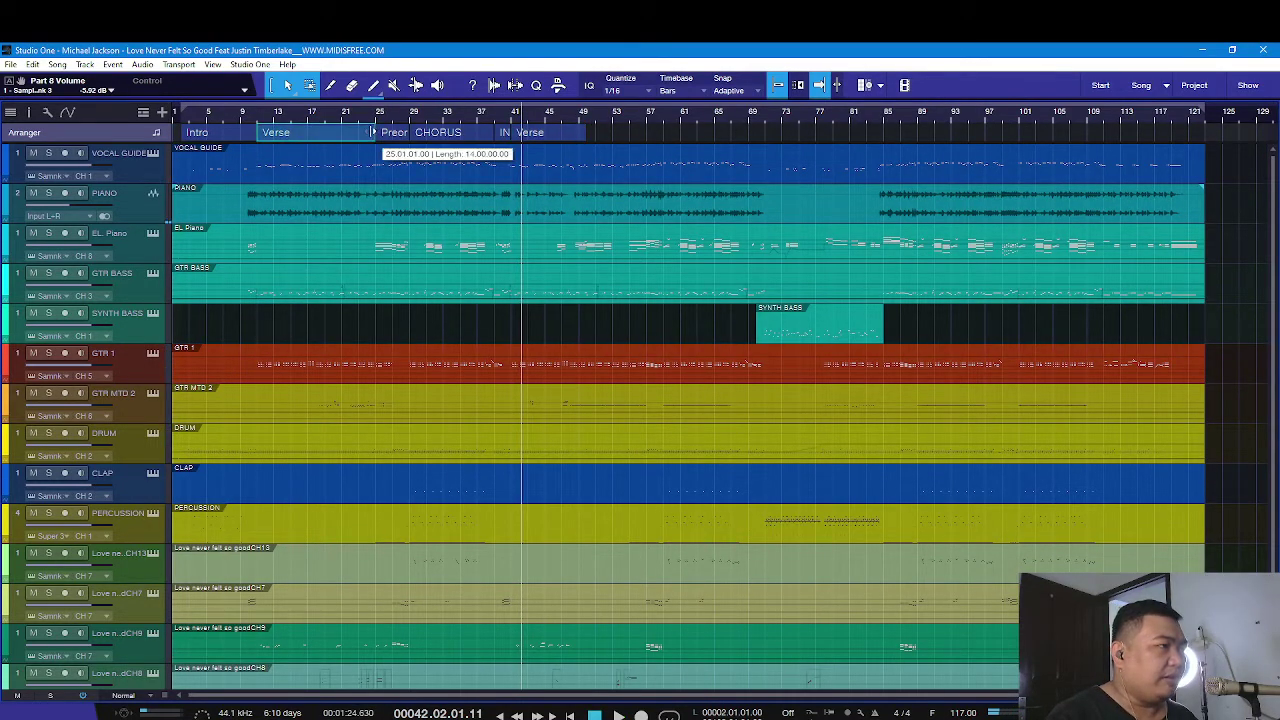
Extend the second Verse section to bar 55 and check its end by playing from bar 54
left_click_drag(591, 139, 631, 134)
scroll(612, 121, "up", 4)
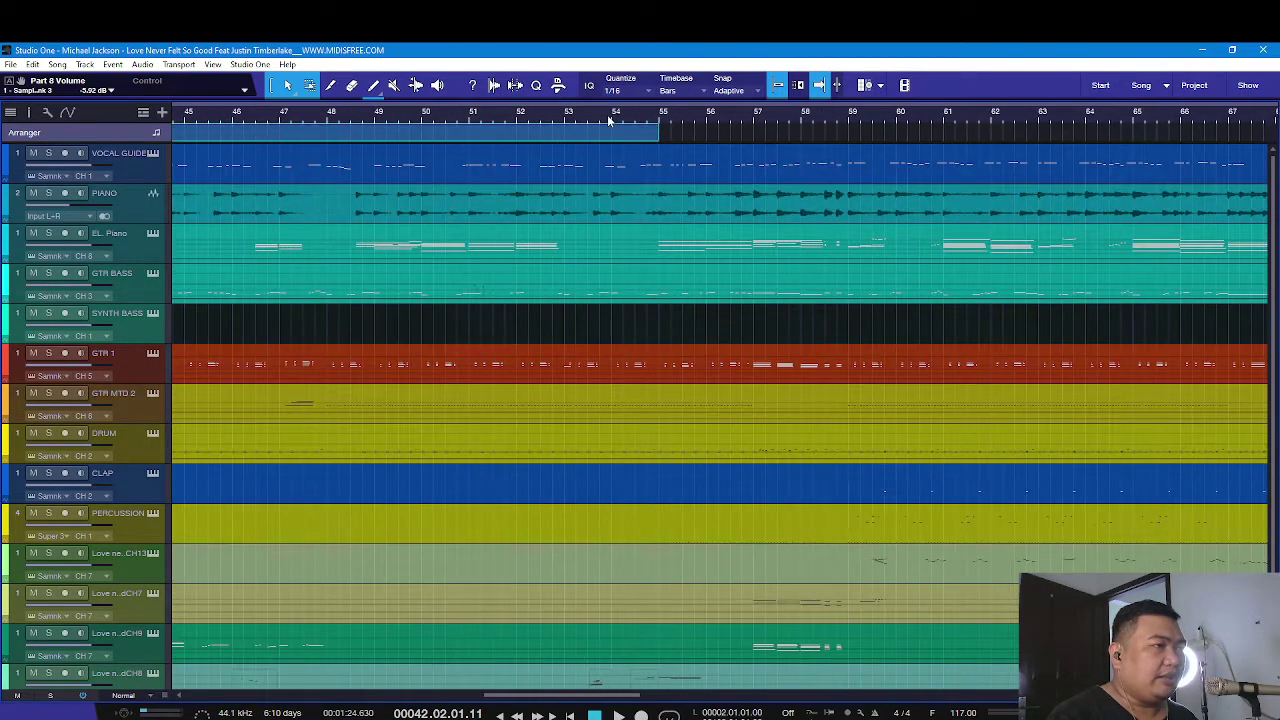
left_click(612, 120)
key("space")
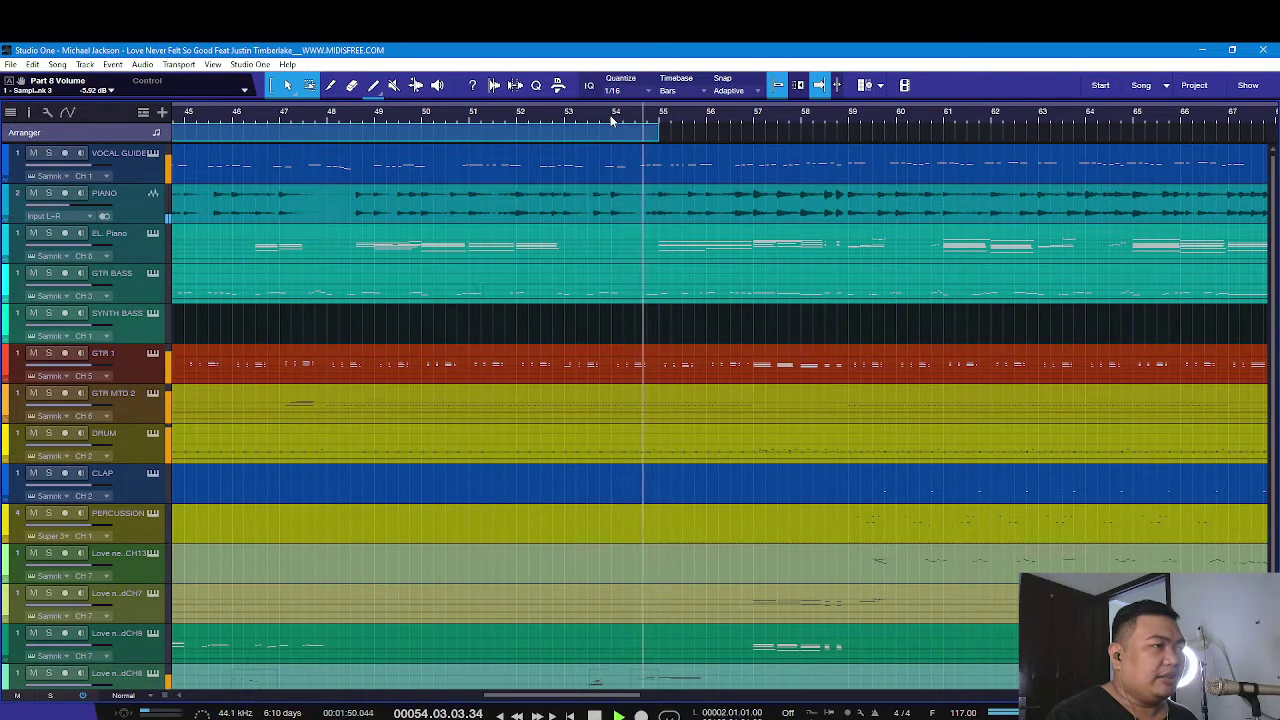
key("space")
Add an arranger section from bar 55 to bar 59 and rename it PRE - CHORUS
scroll(612, 120, "down", 4)
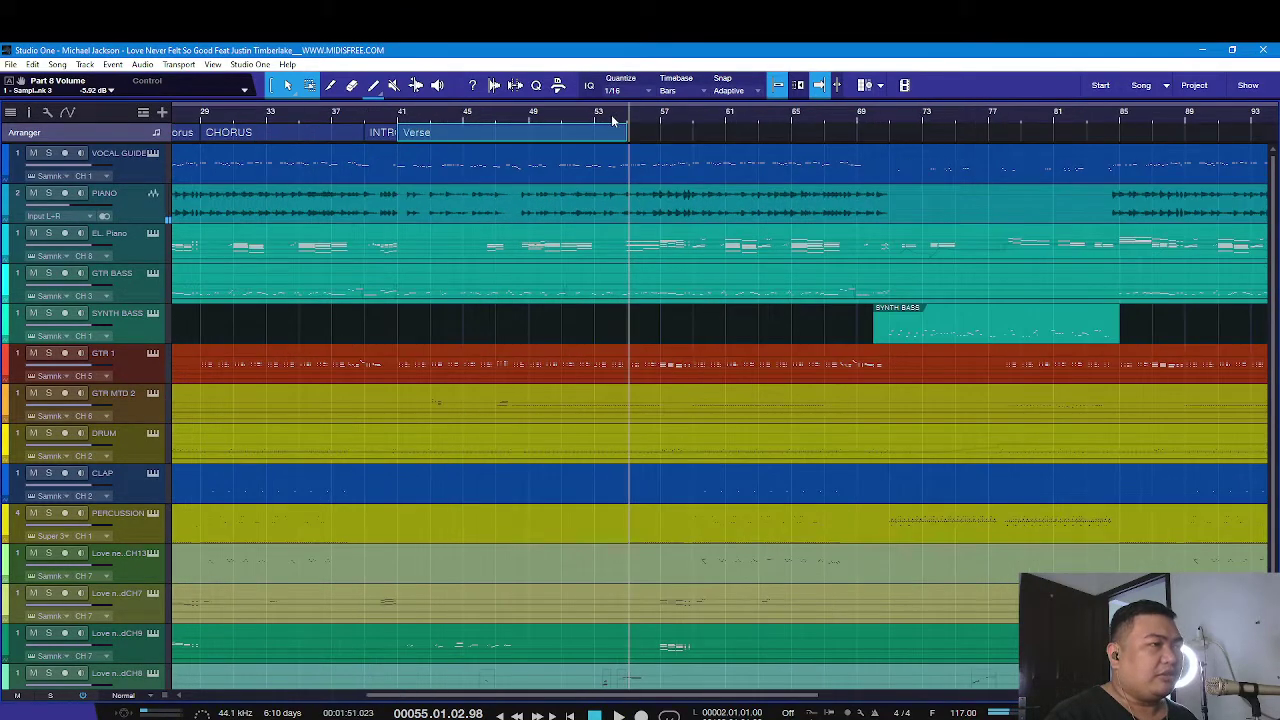
left_click_drag(634, 137, 692, 141)
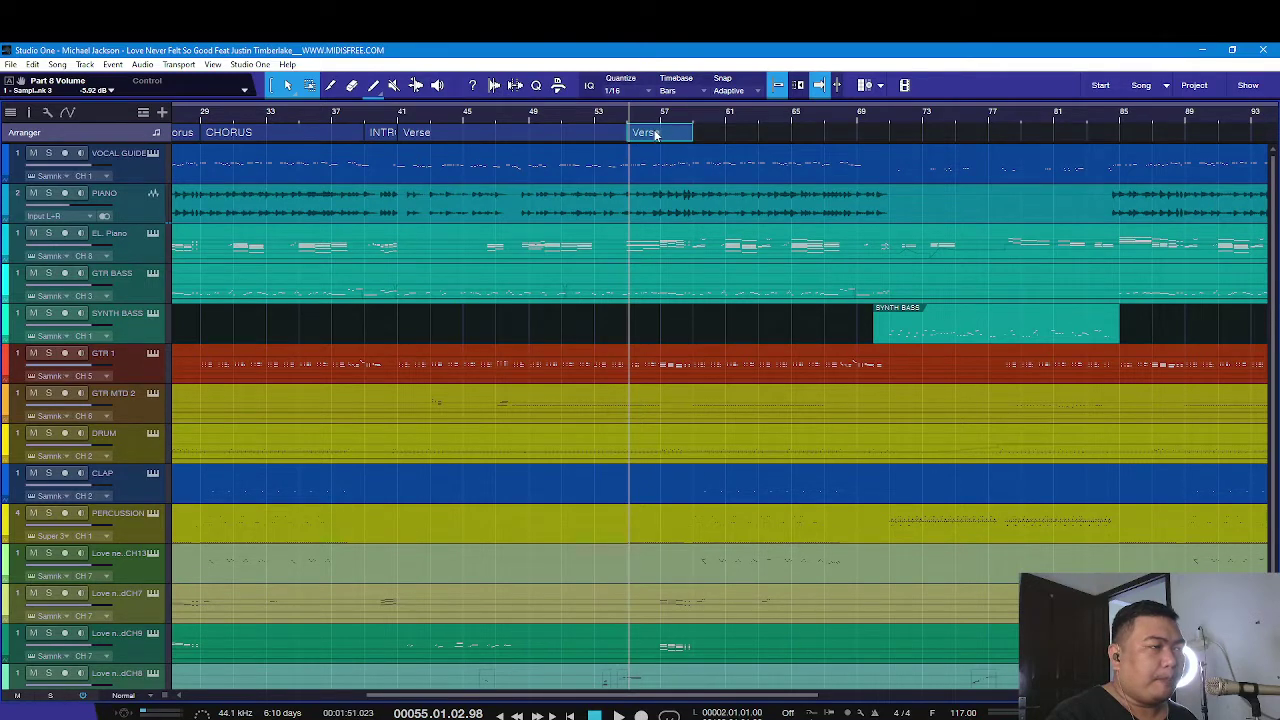
right_click(655, 134)
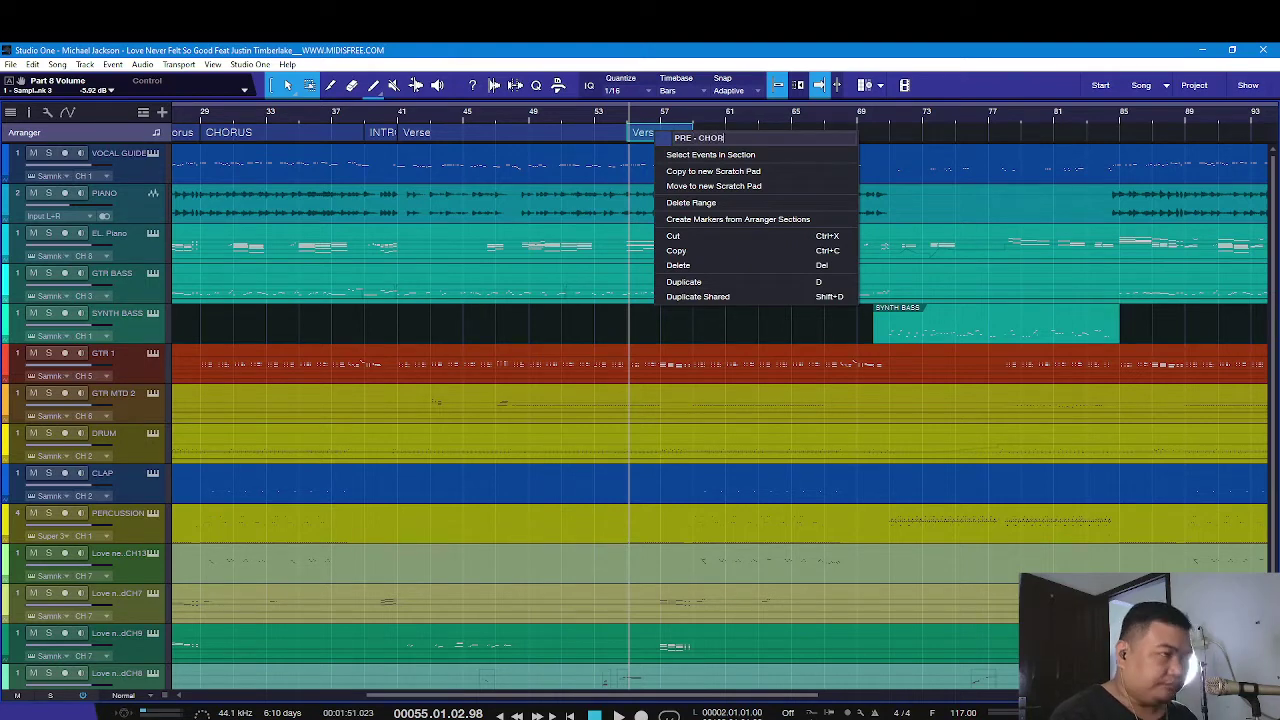
type("PRE - CHORUS")
key("Return")
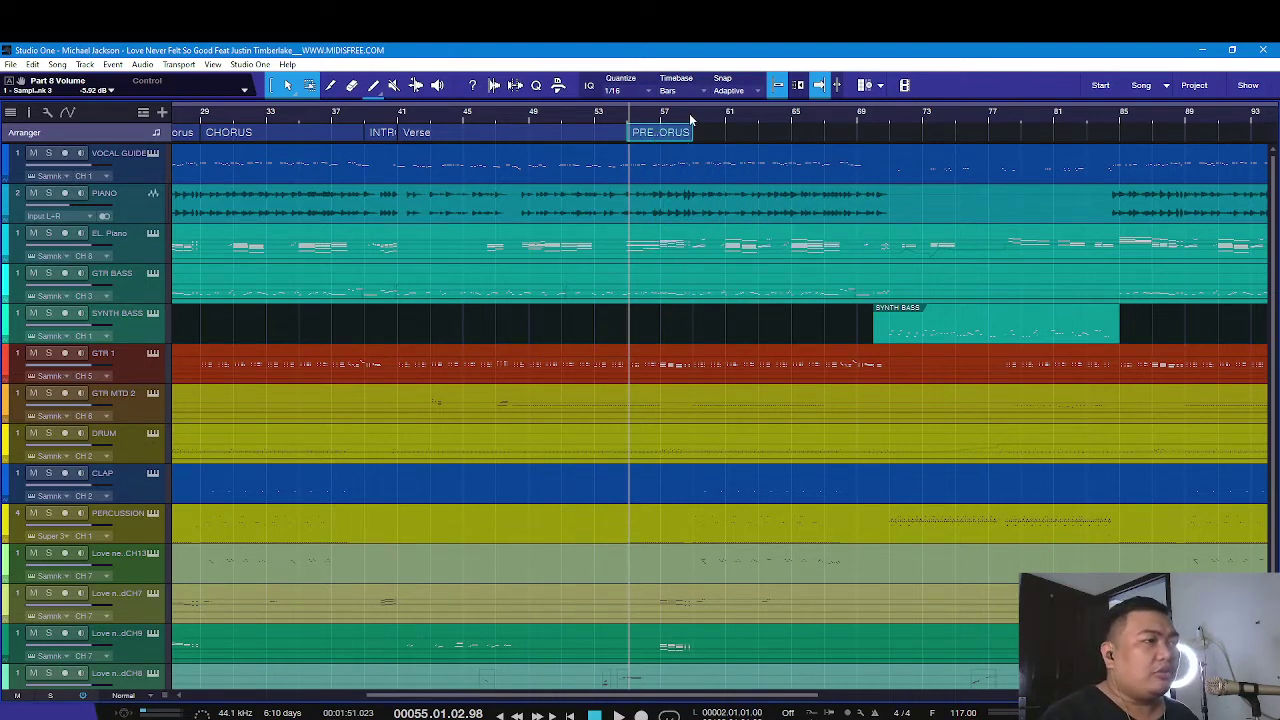
Play back the second pre-chorus from bar 55 to find where it ends
key("z")
key("space")
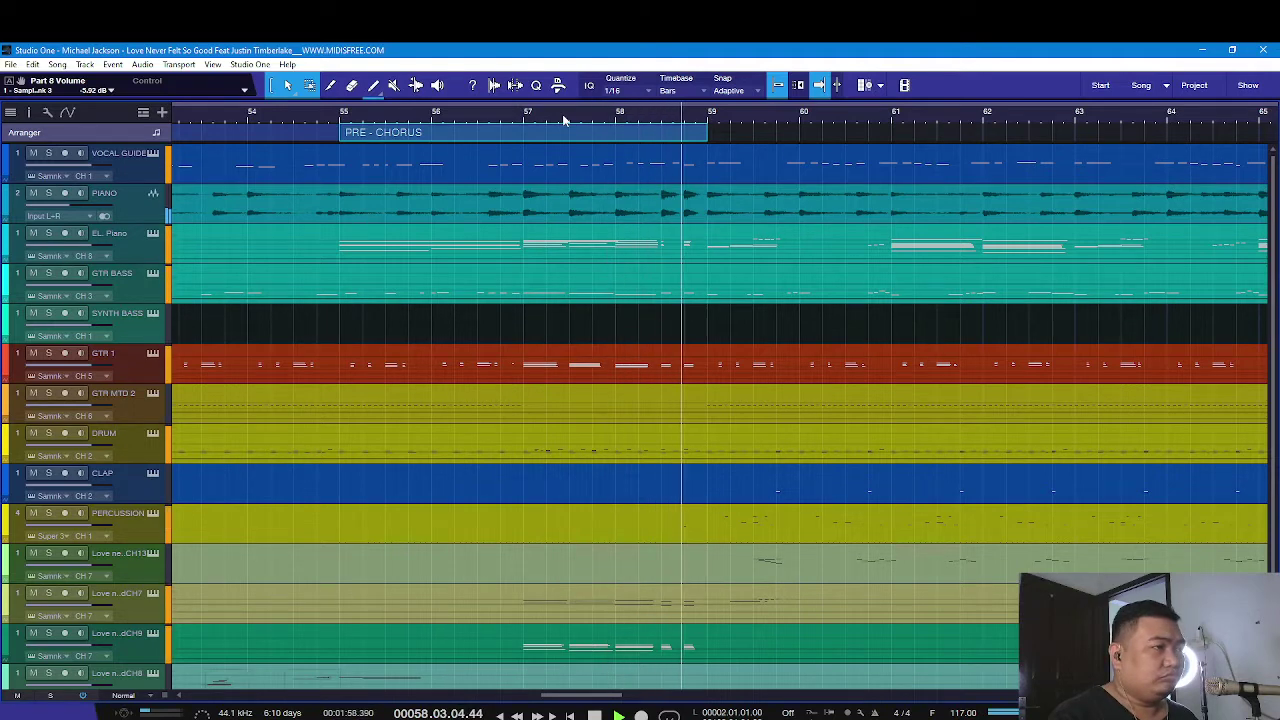
scroll(620, 117, "down", 2)
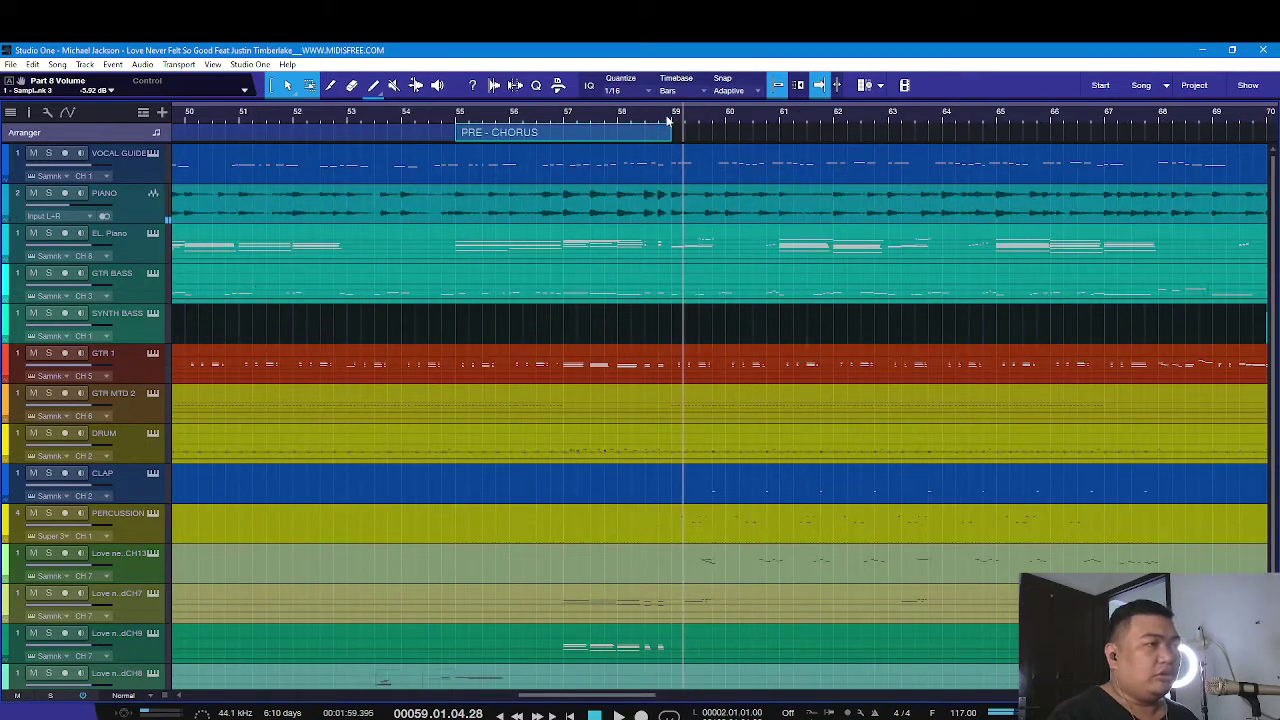
Add an arranger section after the second pre-chorus, from bar 59 to bar 69, and name it CHORUS
scroll(670, 125, "down", 2)
left_click_drag(683, 135, 925, 158)
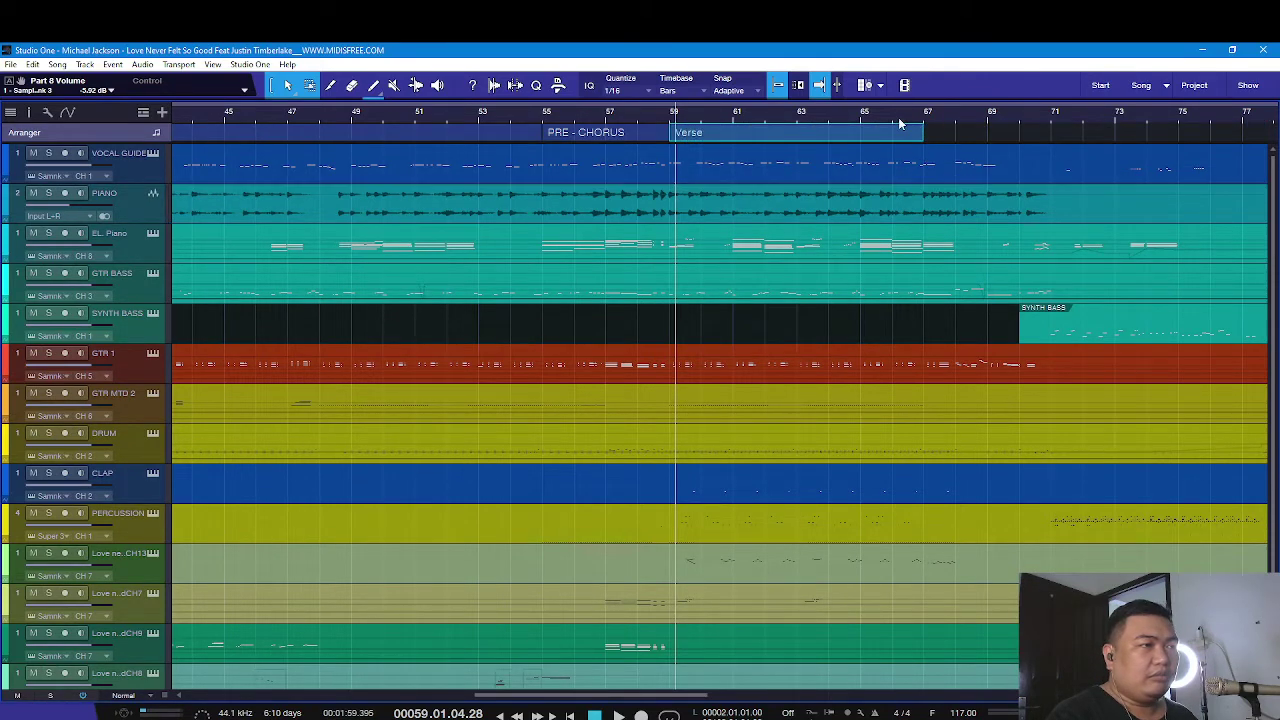
scroll(898, 122, "down", 3)
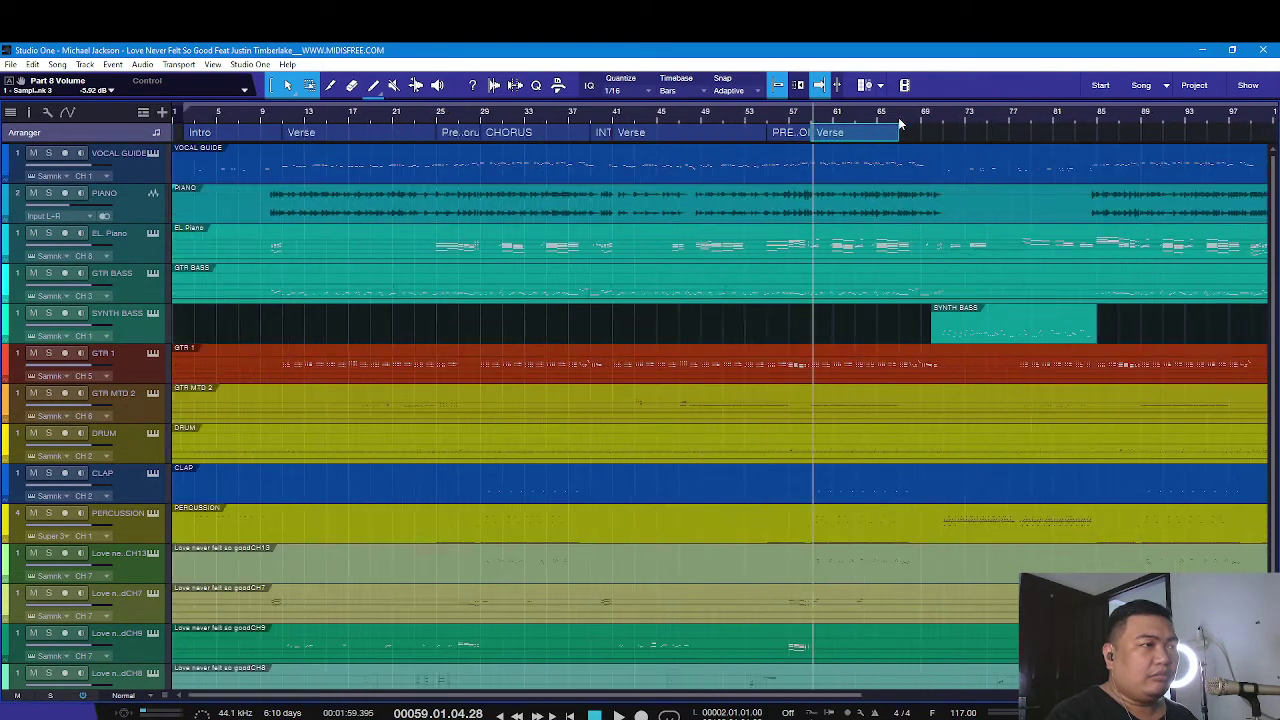
left_click(590, 133)
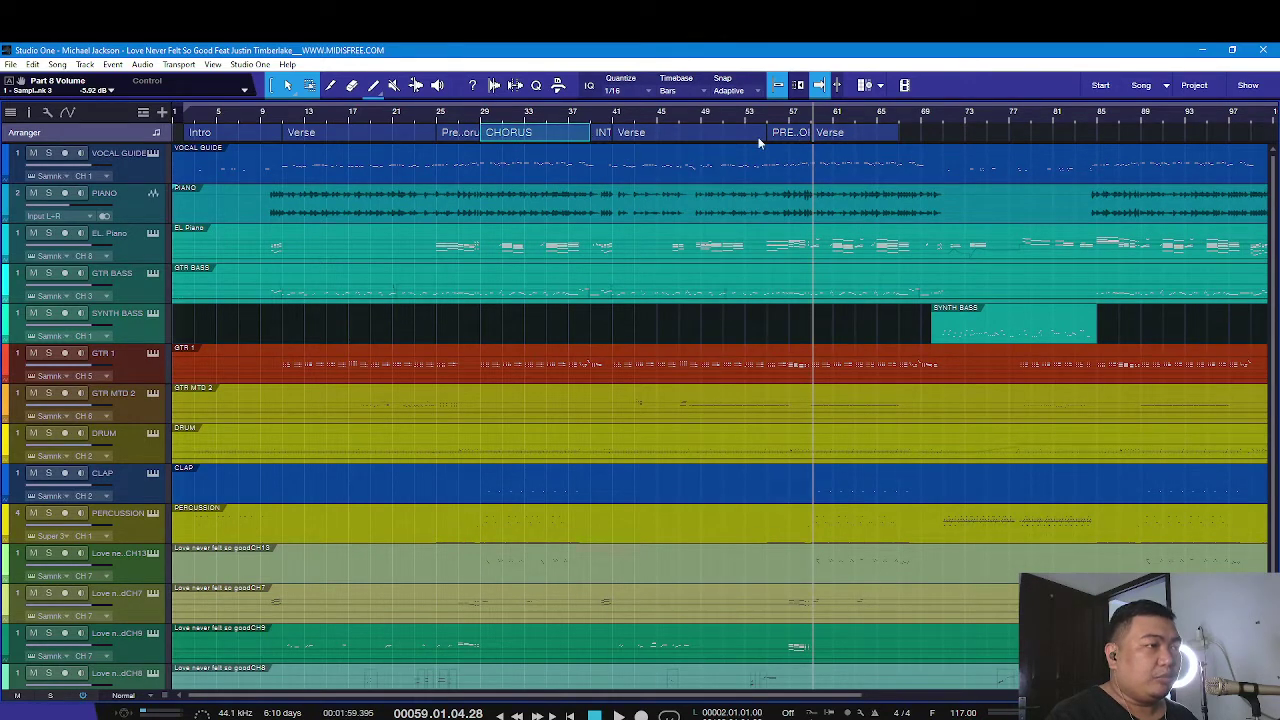
left_click_drag(901, 135, 922, 134)
right_click(828, 134)
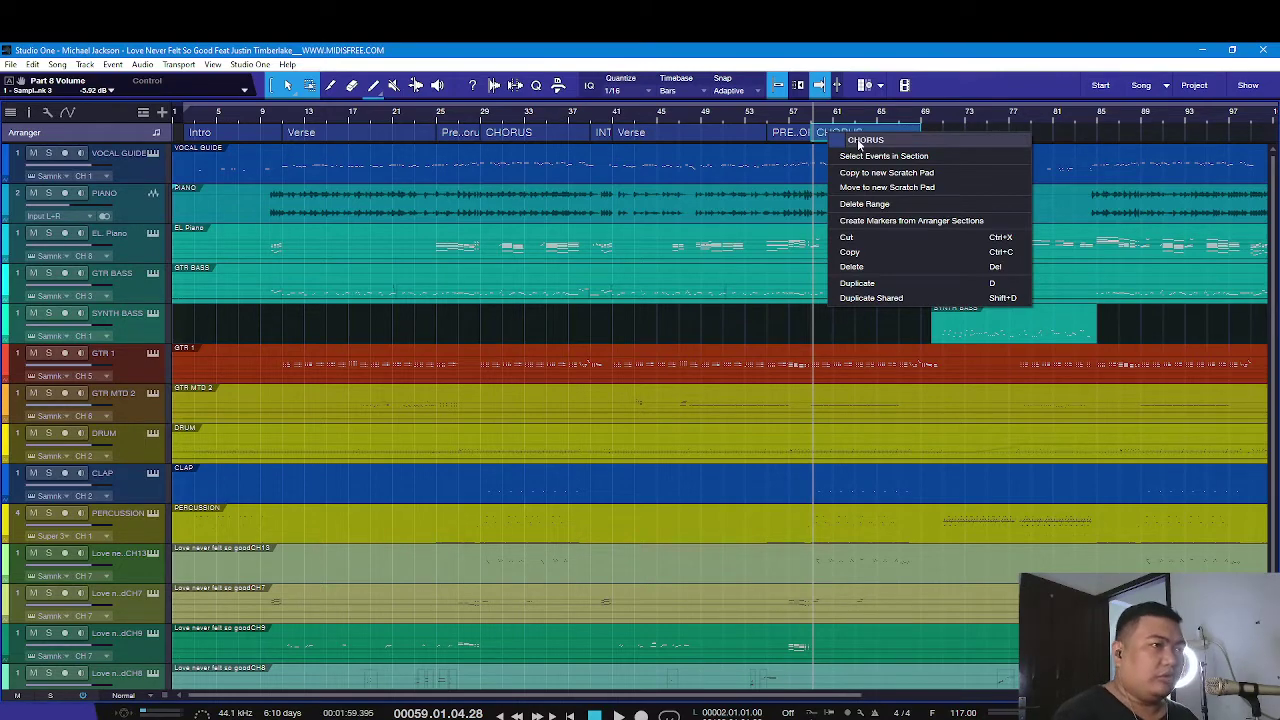
left_click(857, 138)
Play back the second CHORUS from bar 59 and check its ending around bar 69
key("space")
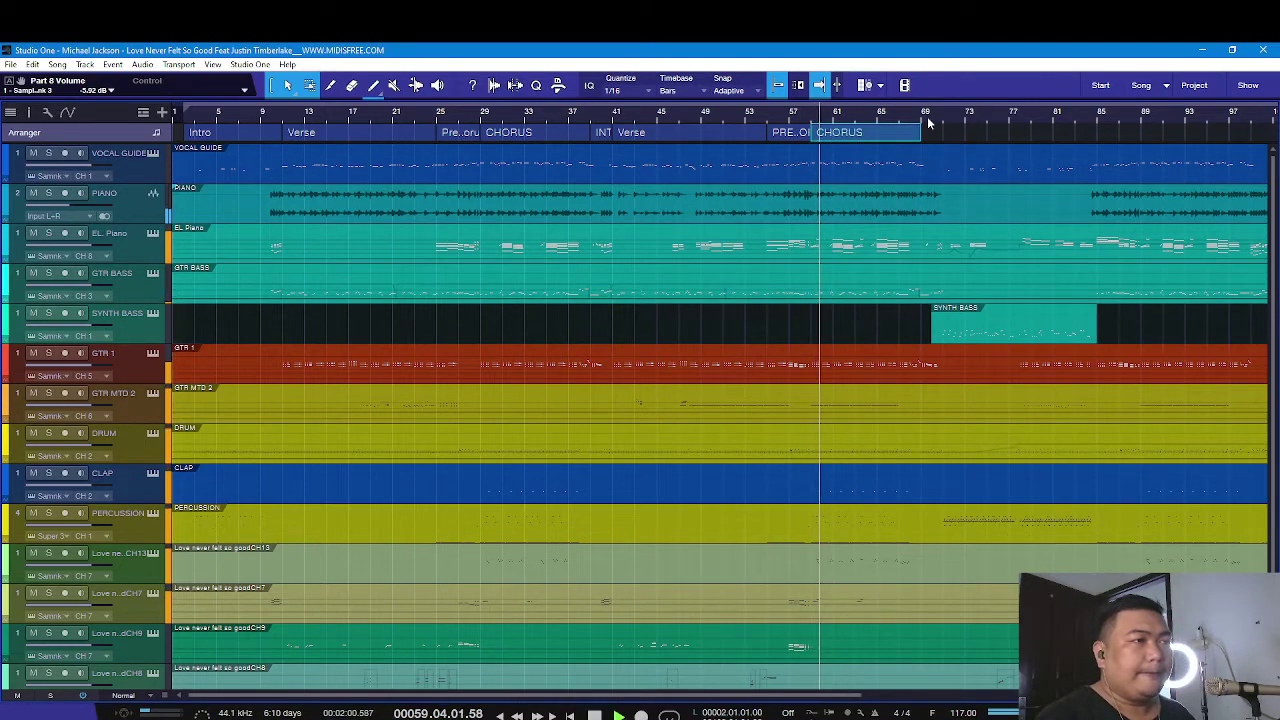
scroll(928, 122, "up", 5)
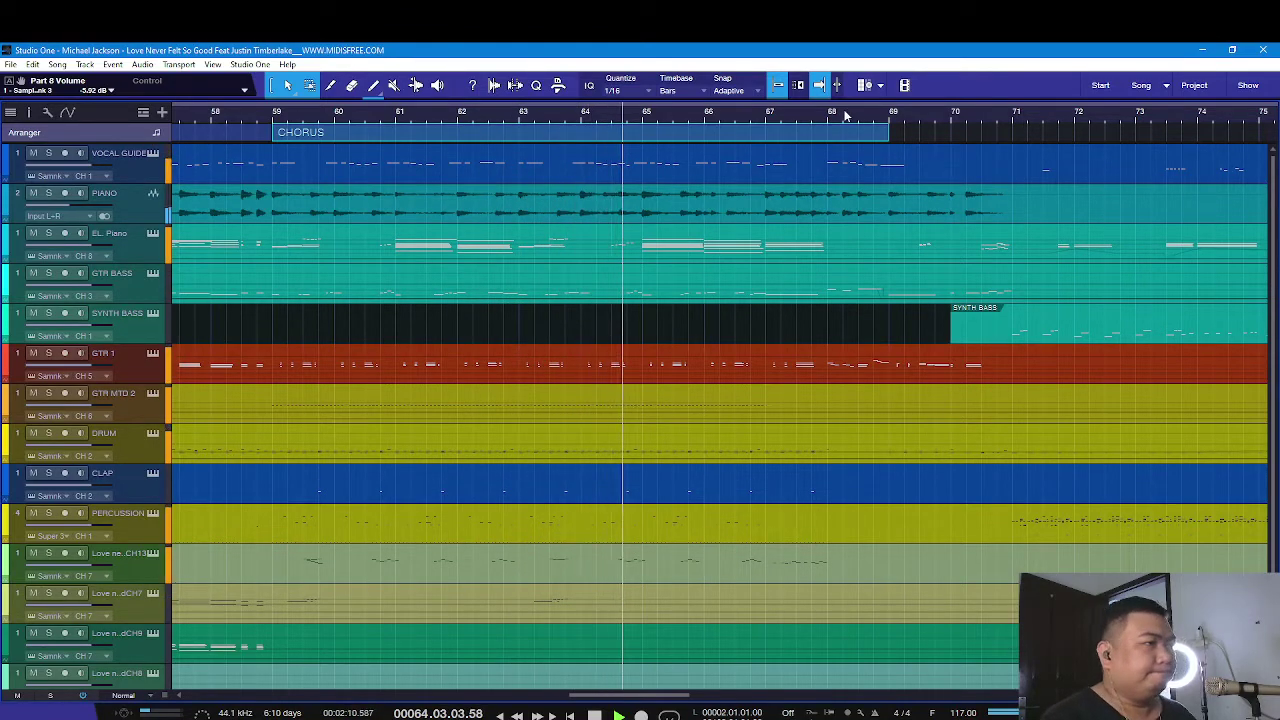
scroll(845, 117, "down", 5)
left_click_drag(845, 116, 677, 118)
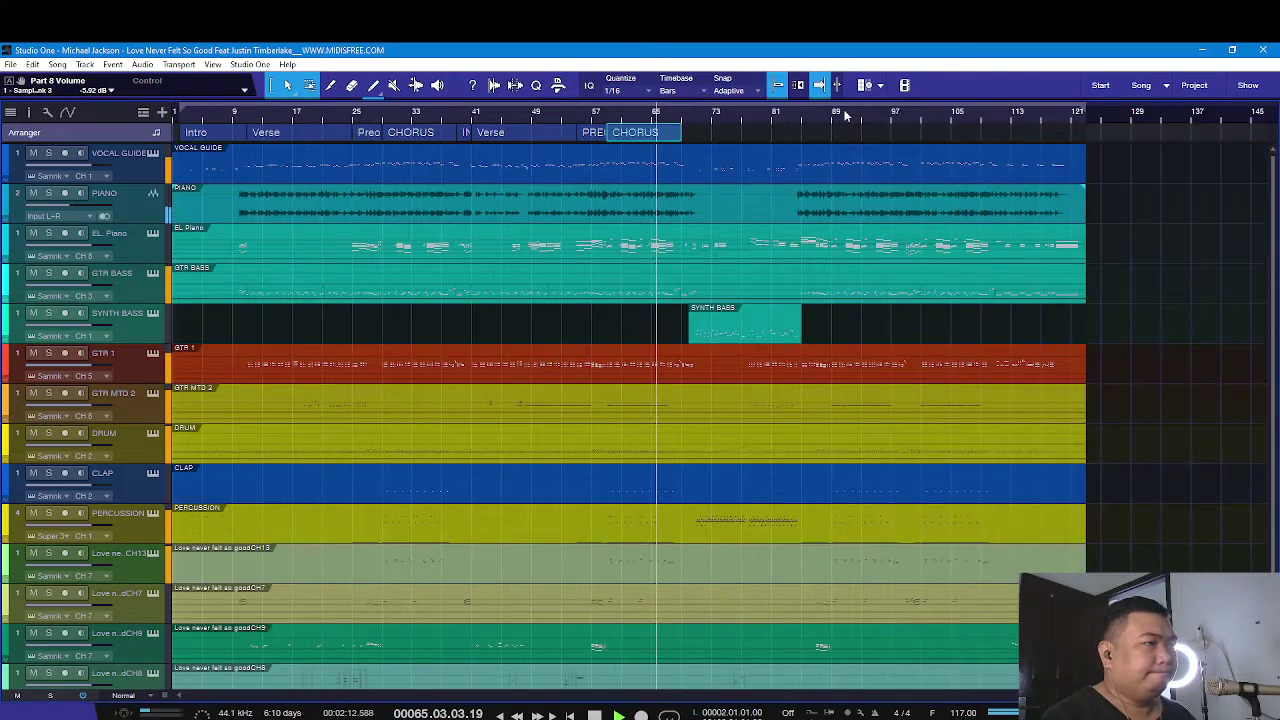
scroll(677, 118, "up", 5)
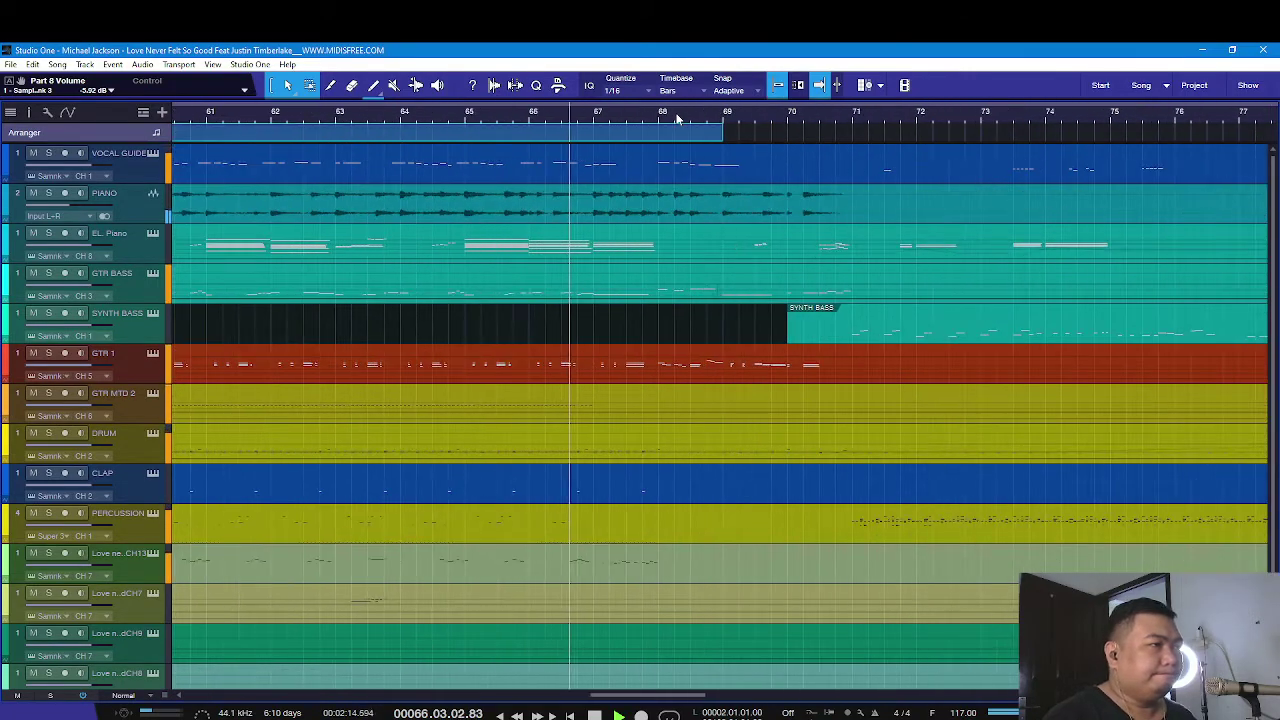
left_click(724, 126)
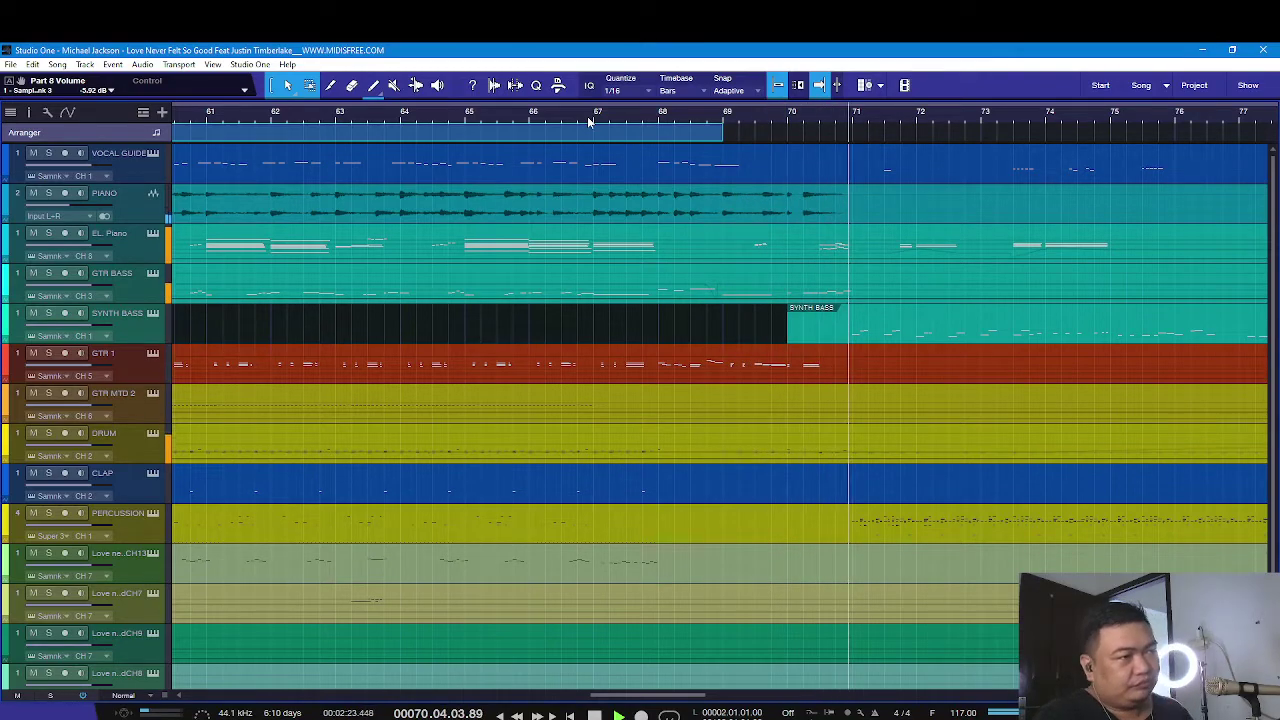
Add an arranger section from bar 69 to bar 85 and rename it INTERLUDE
scroll(735, 122, "down", 2)
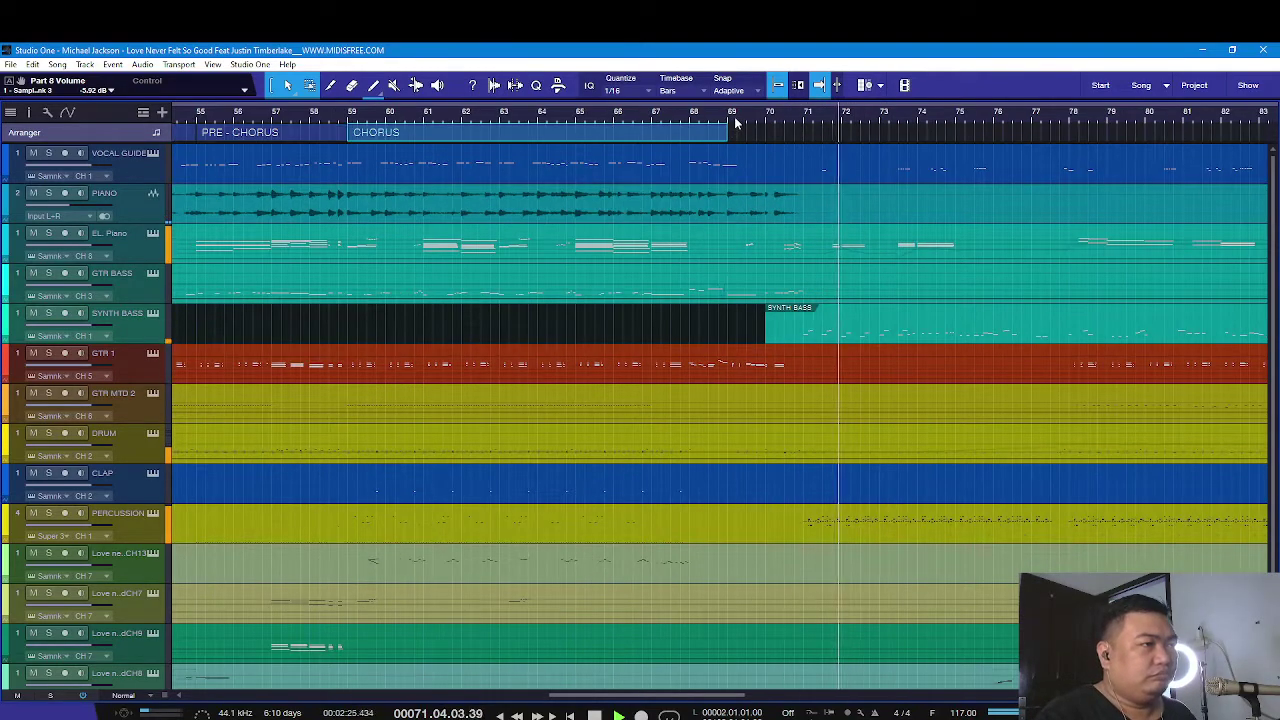
scroll(736, 130, "down", 2)
left_click_drag(738, 138, 804, 132)
left_click_drag(958, 142, 1086, 142)
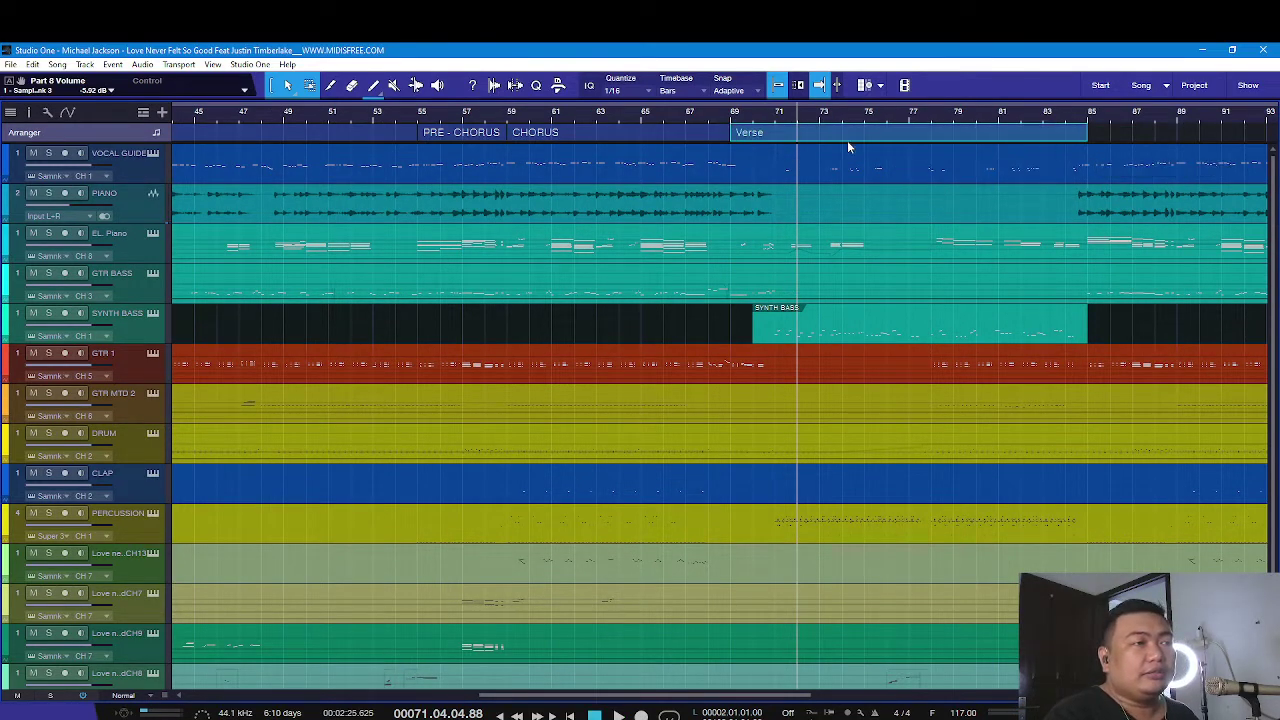
right_click(771, 134)
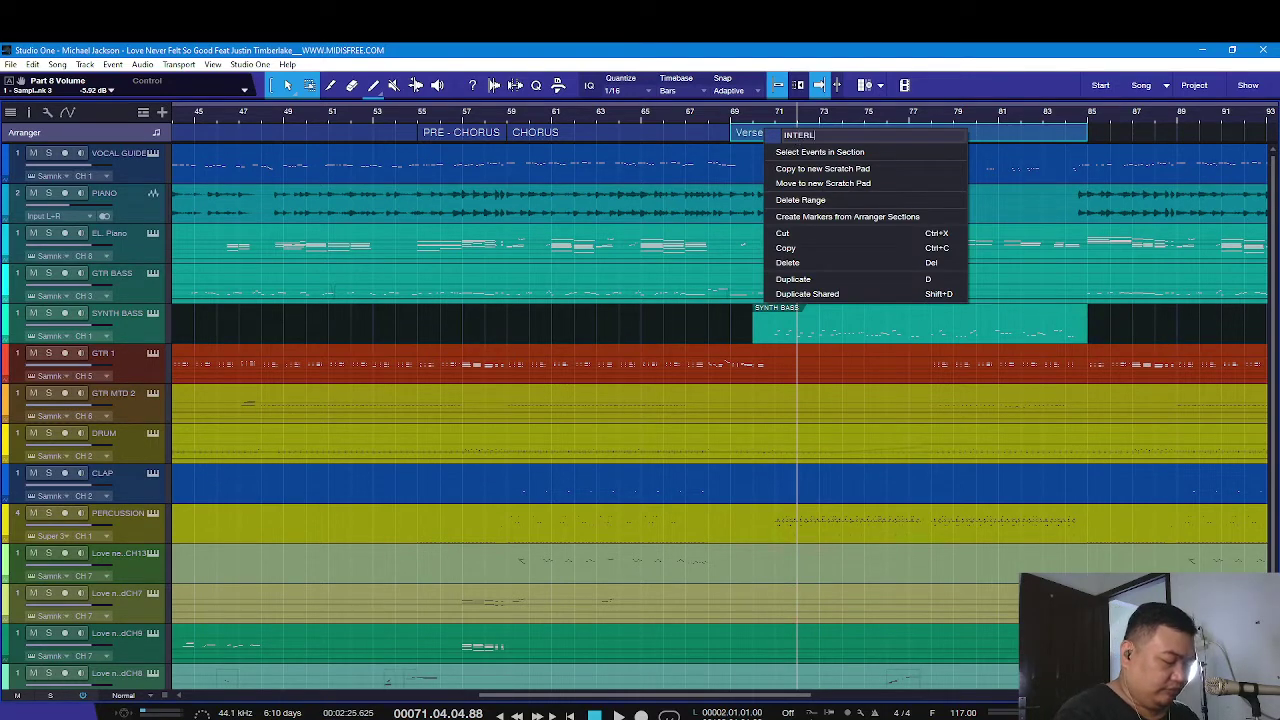
key("Return")
Play back the INTERLUDE section from about bar 72 to check how its instruments sound
key("space")
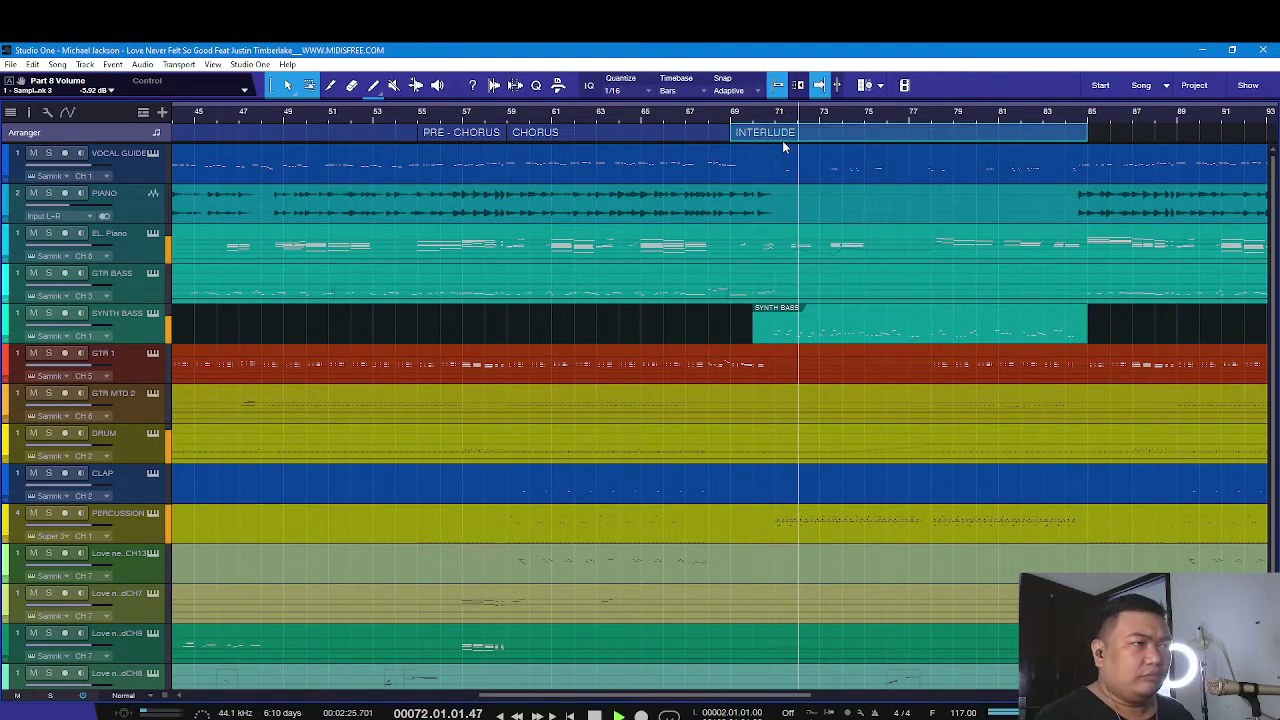
left_click(926, 120)
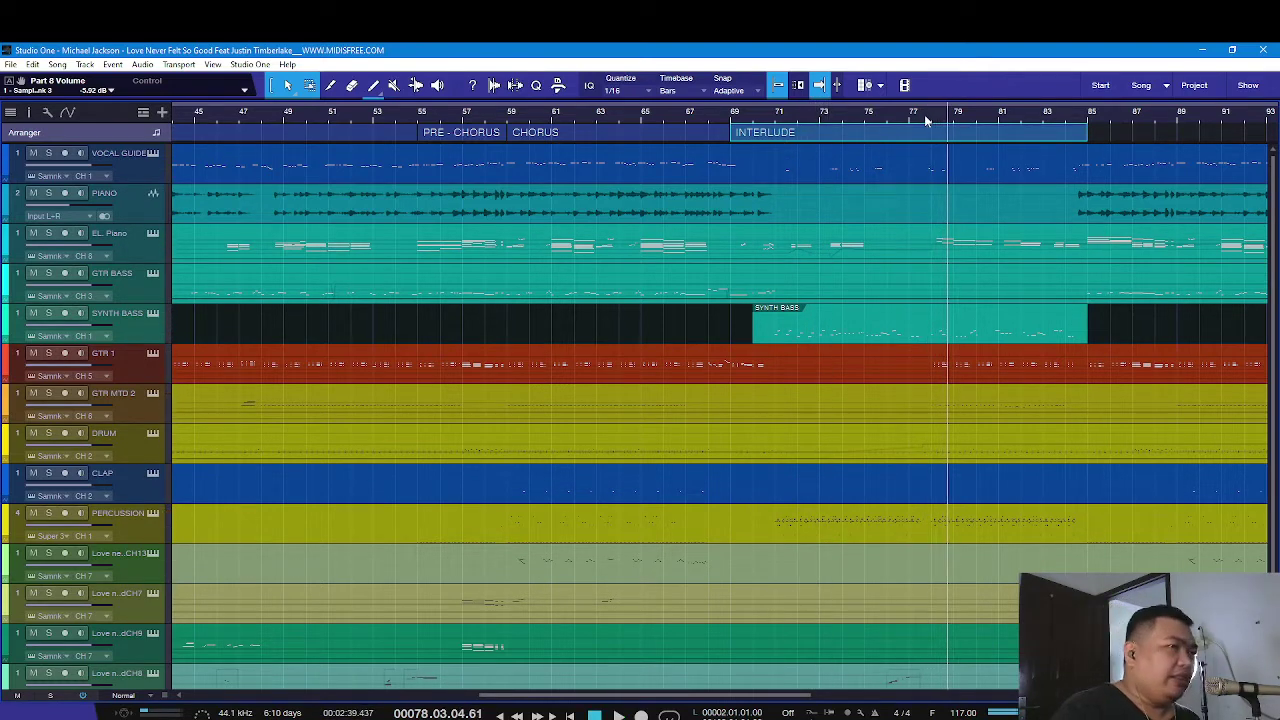
scroll(926, 120, "down", 2)
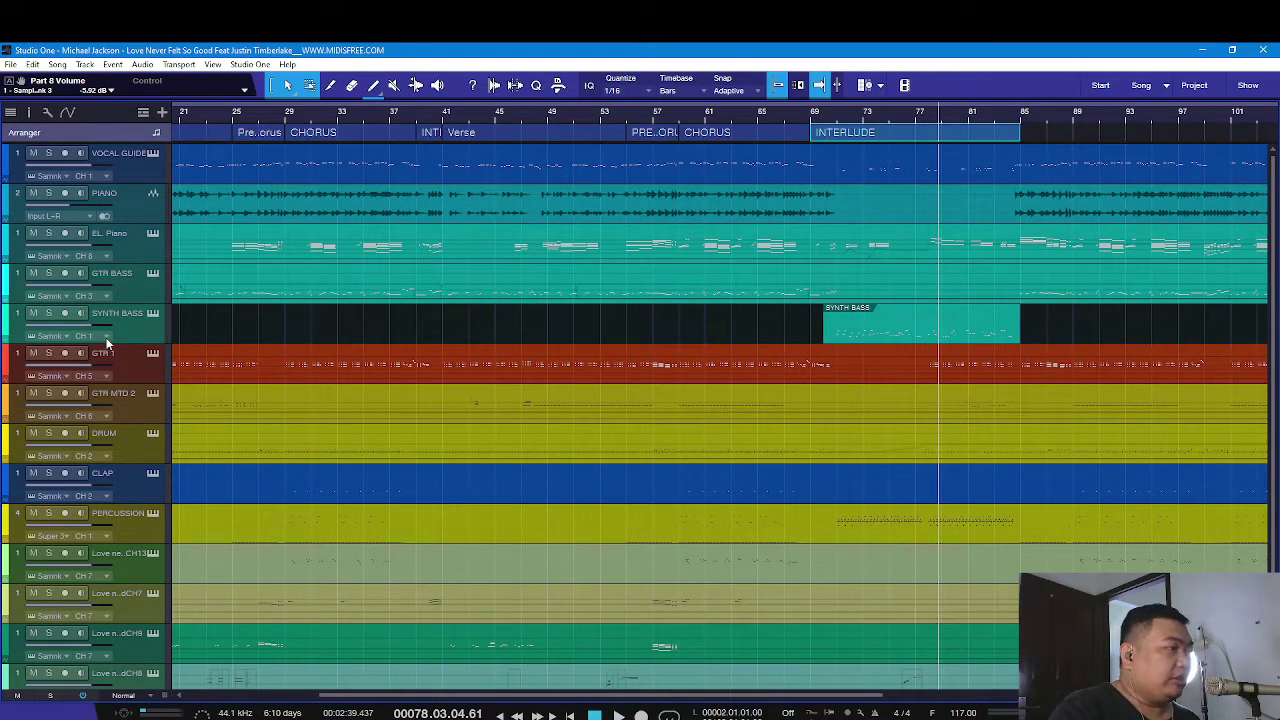
Route the SYNTH BASS track to SampleTank 3 channel 9, the Acid Bass 1 part, and close the instrument window
left_click(153, 314)
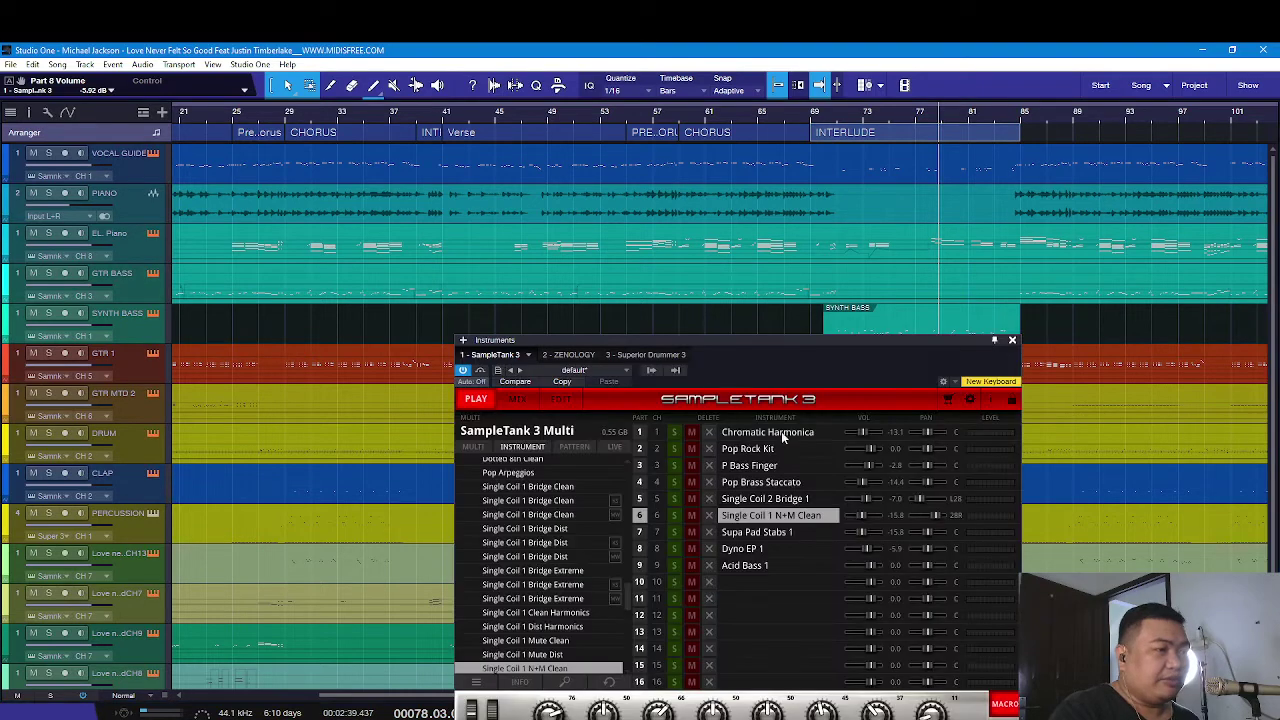
left_click(640, 564)
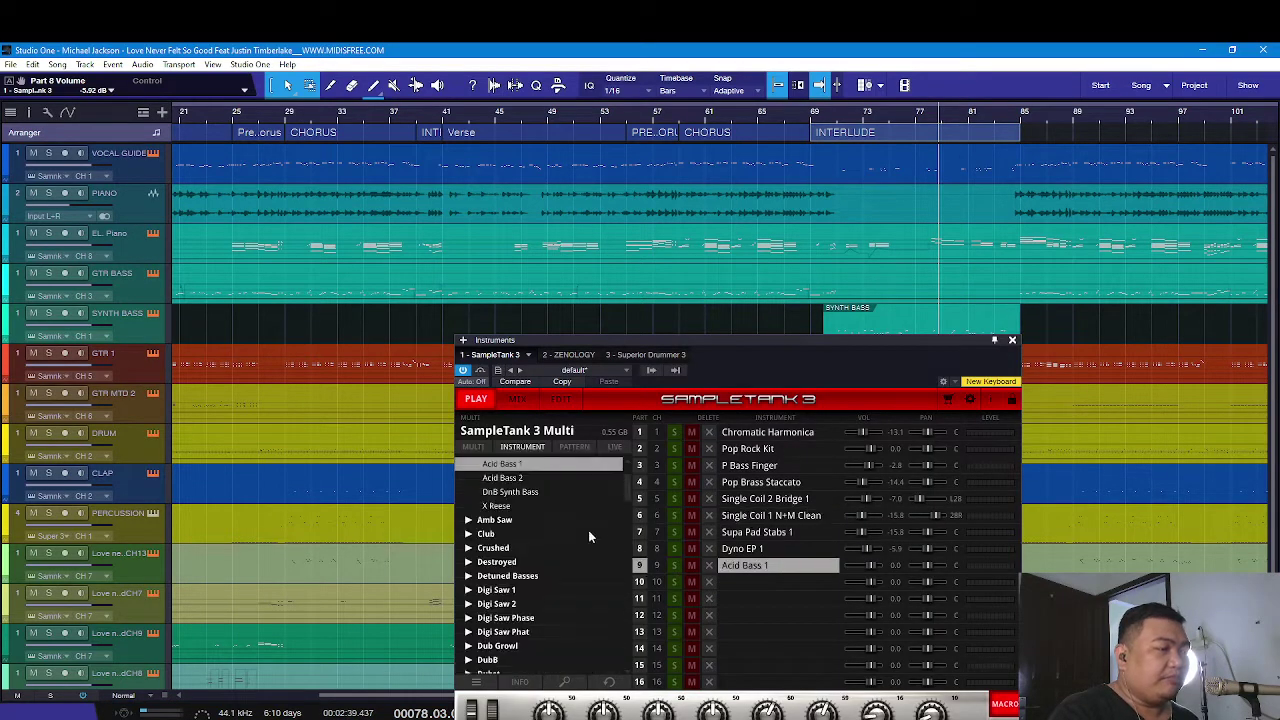
left_click(106, 336)
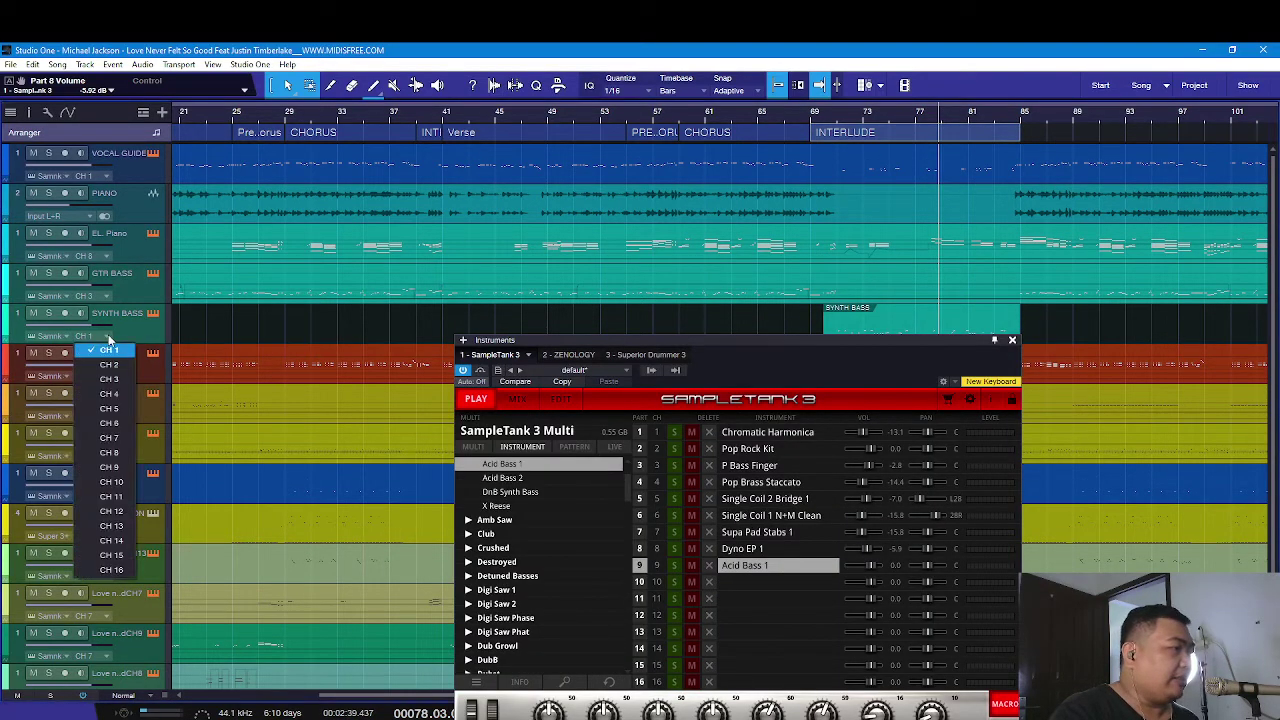
left_click(112, 467)
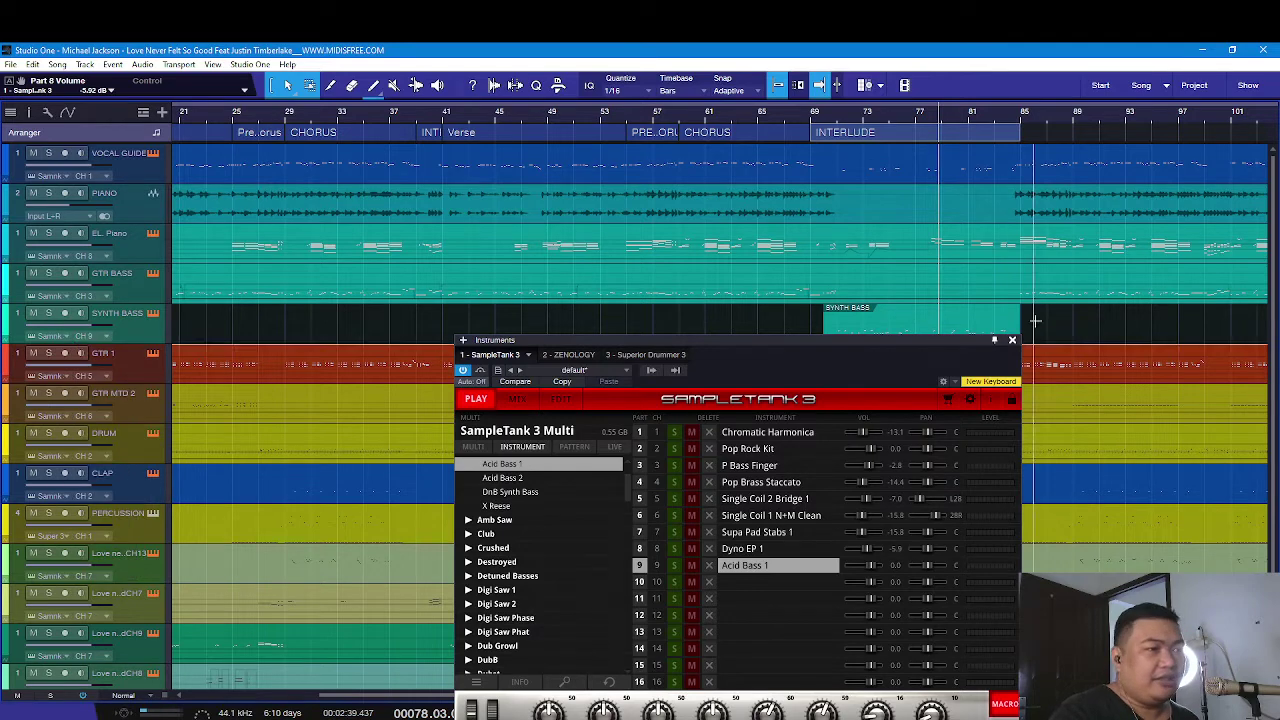
left_click(1014, 342)
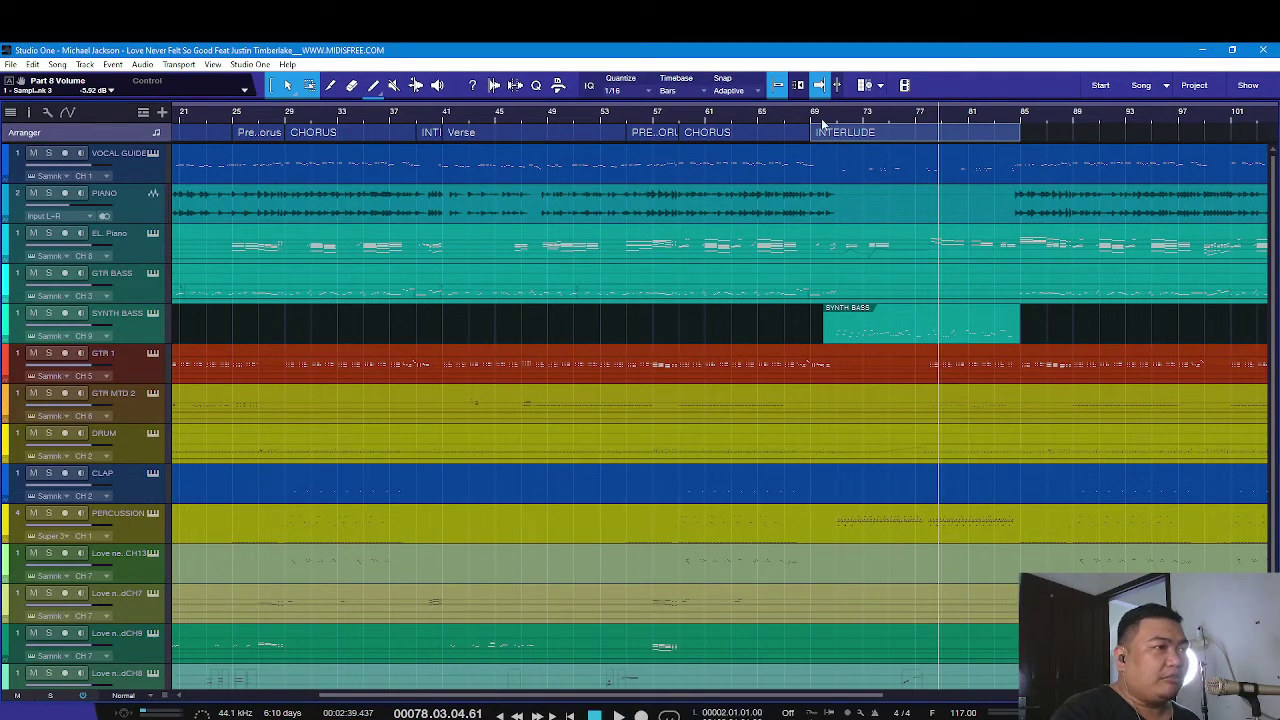
Play back the start of the INTERLUDE to hear the SYNTH BASS with its new sound
scroll(818, 118, "up", 5)
key("space")
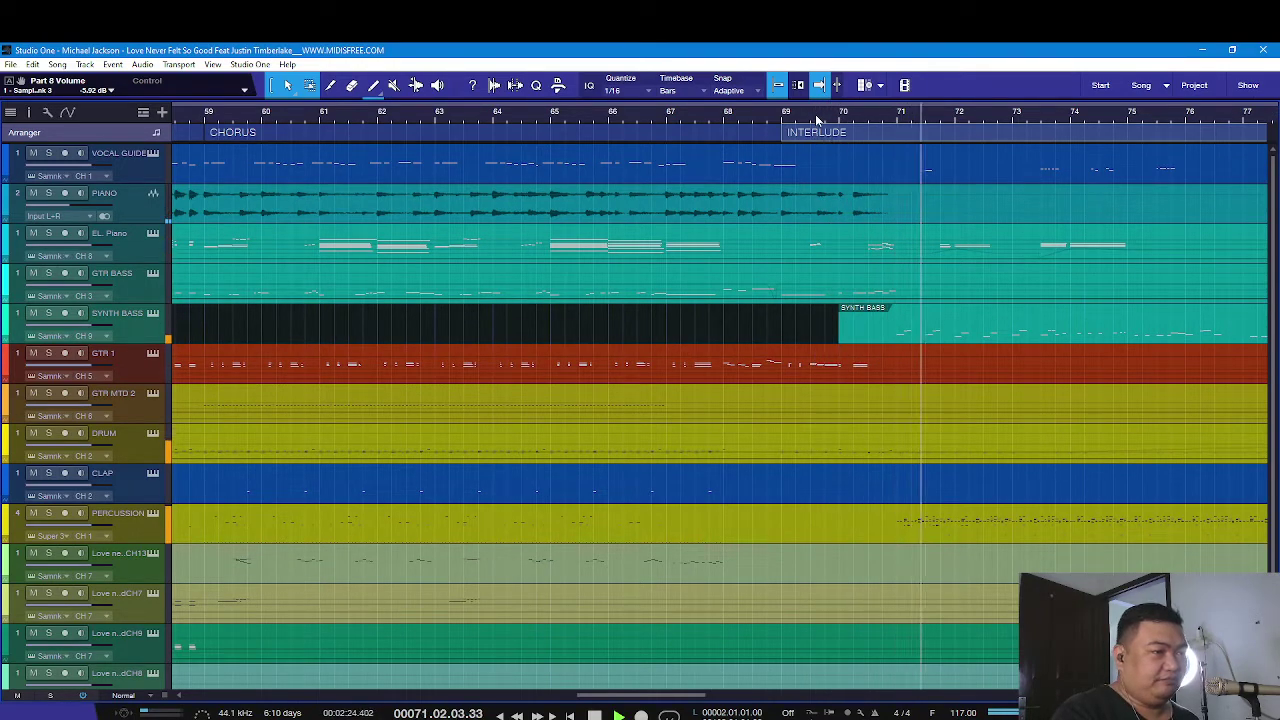
scroll(818, 118, "down", 5)
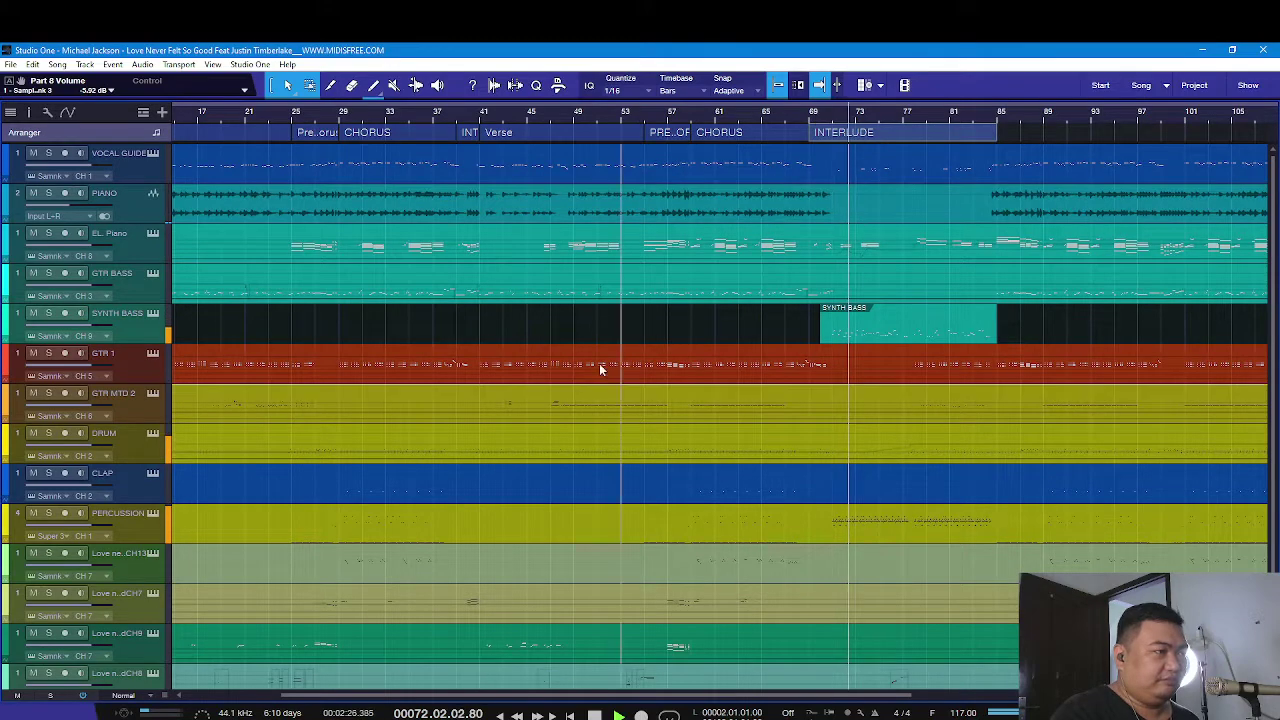
Transpose all SYNTH BASS notes up one octave, play them back, and close the note editor
double_click(867, 335)
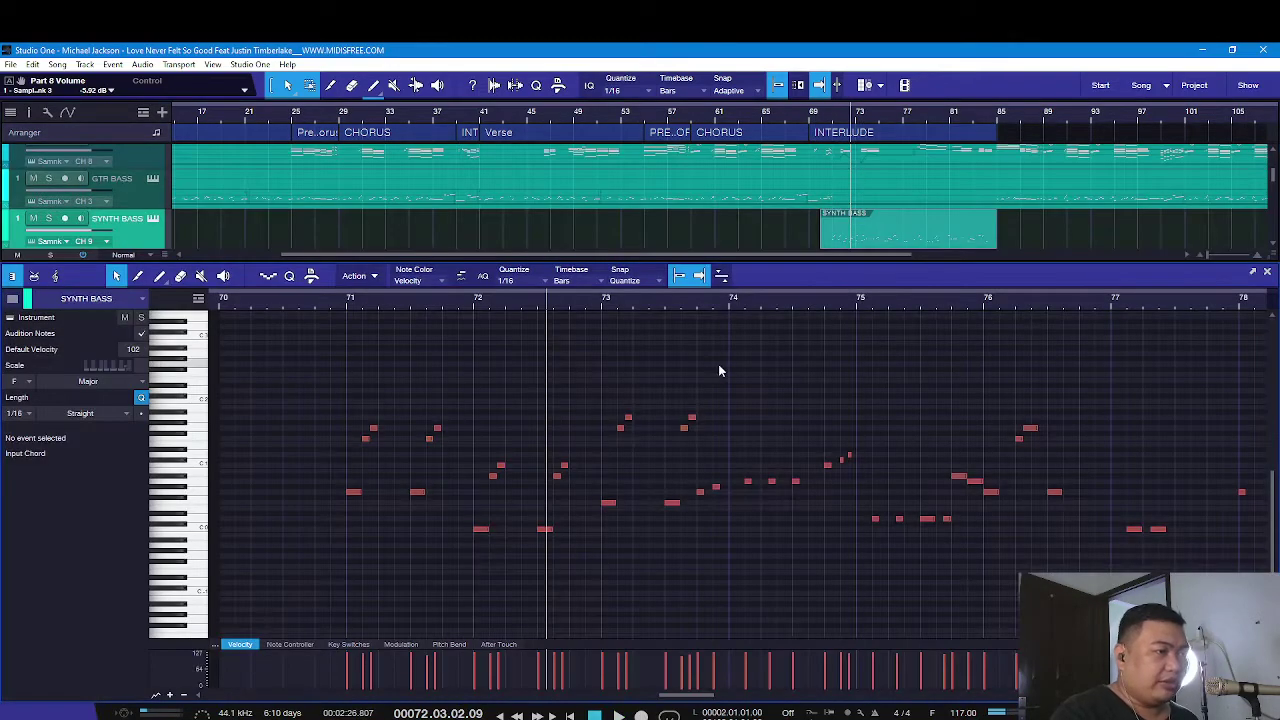
scroll(714, 300, "down", 3)
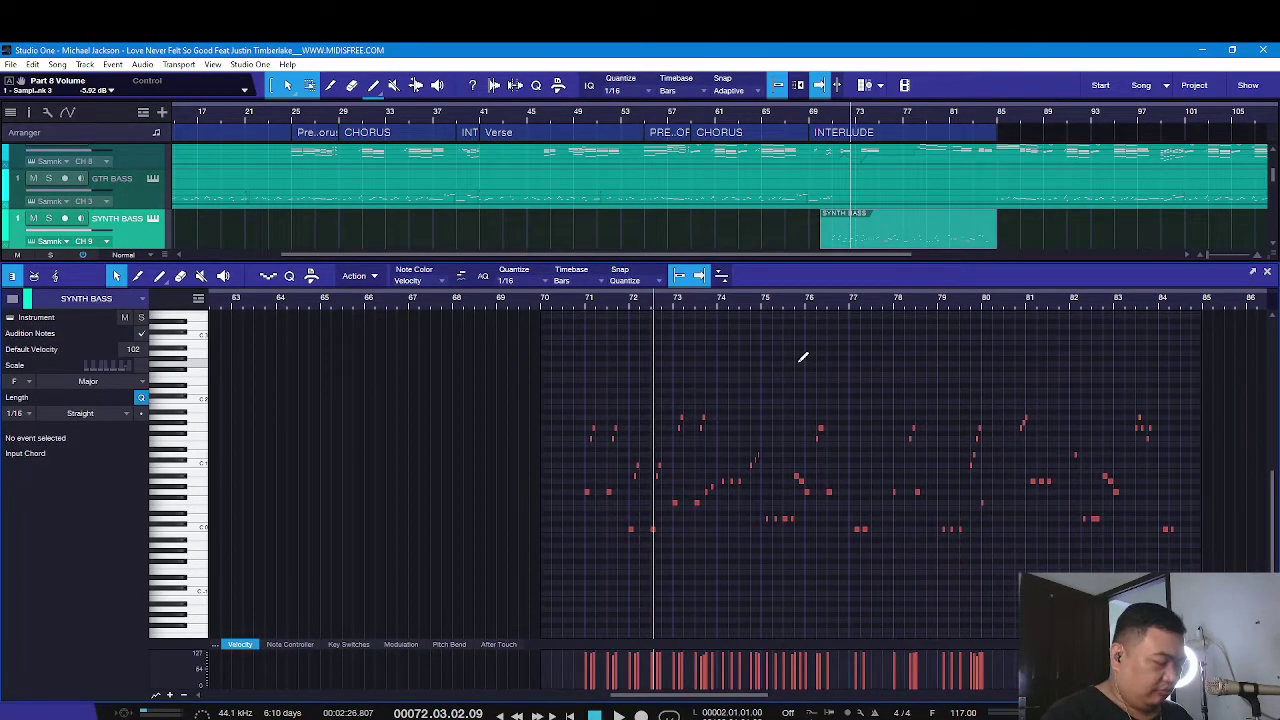
key("ctrl+a")
key("shift+Up")
key("space")
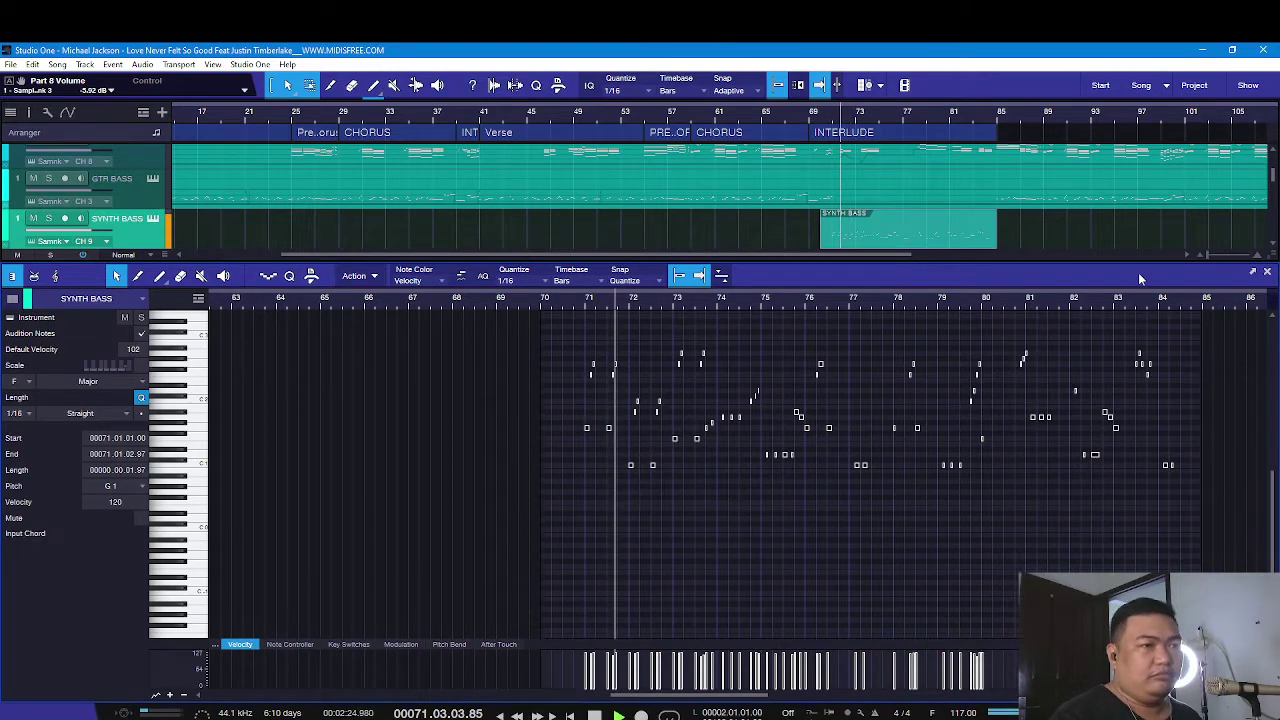
left_click(1268, 273)
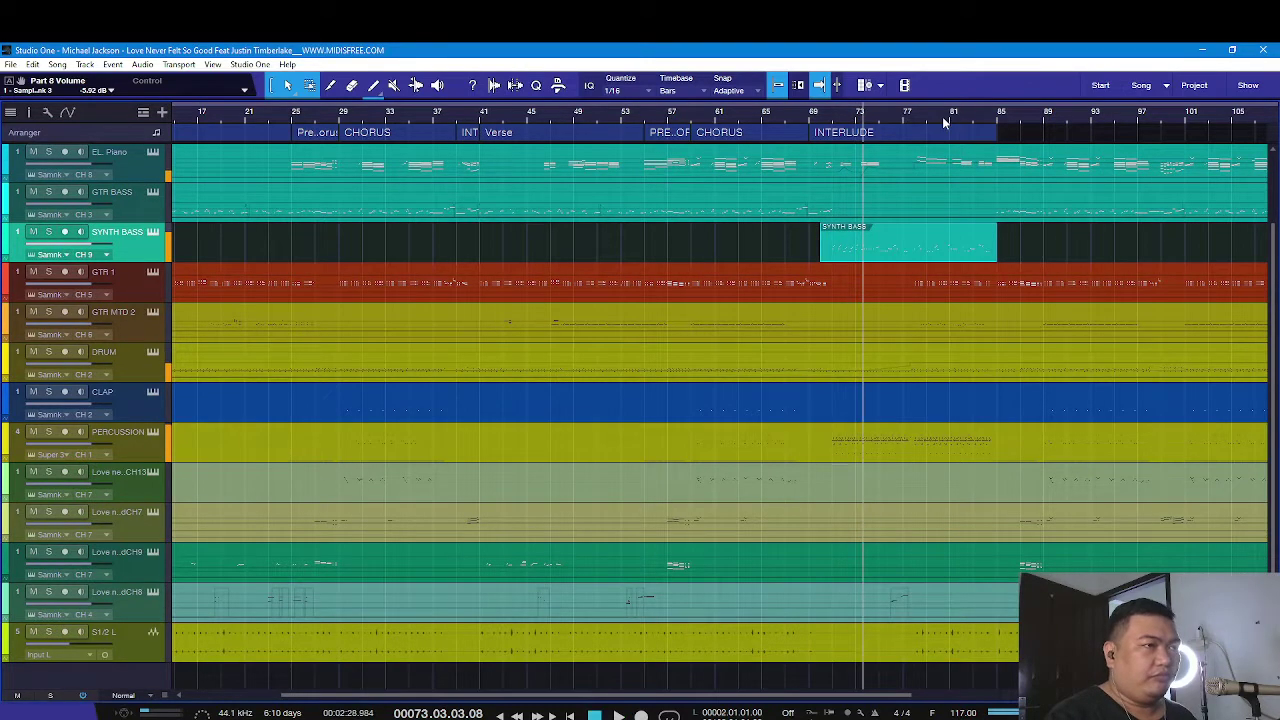
Add a Verse section in the arranger after the INTERLUDE, from bar 85 to bar 109
scroll(943, 121, "up", 3)
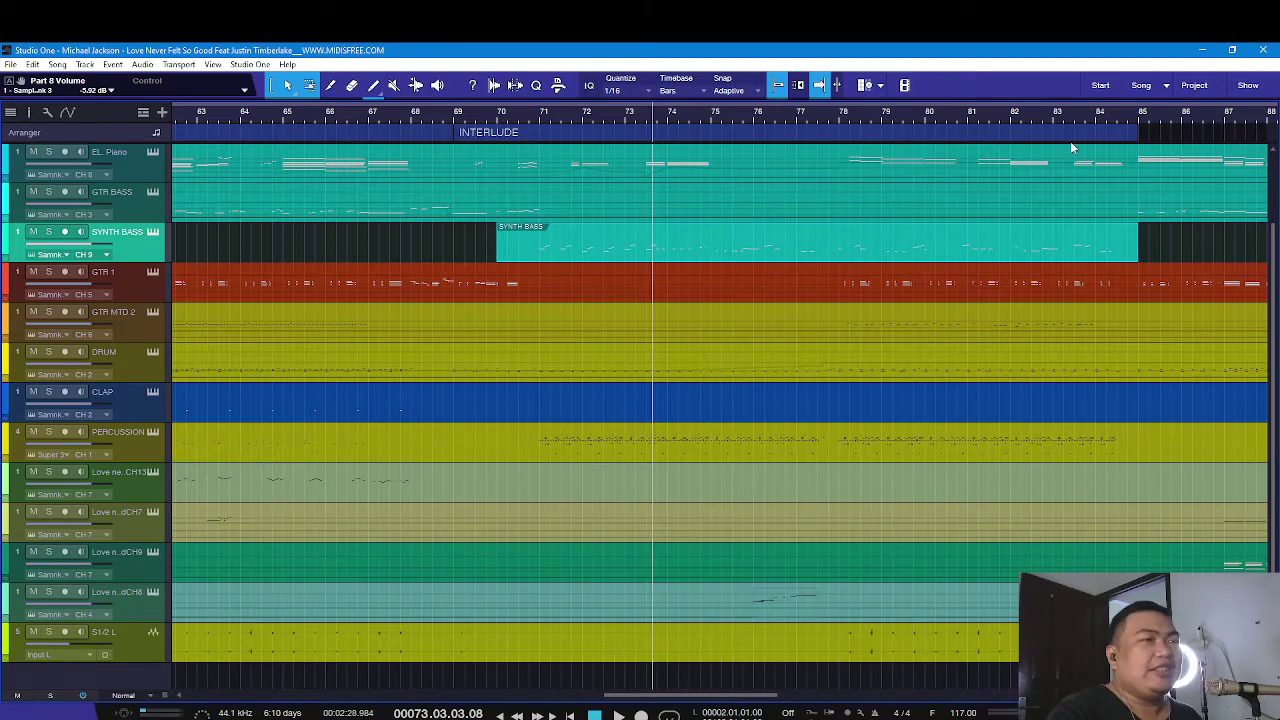
scroll(1090, 117, "down", 3)
left_click_drag(1090, 117, 1188, 152)
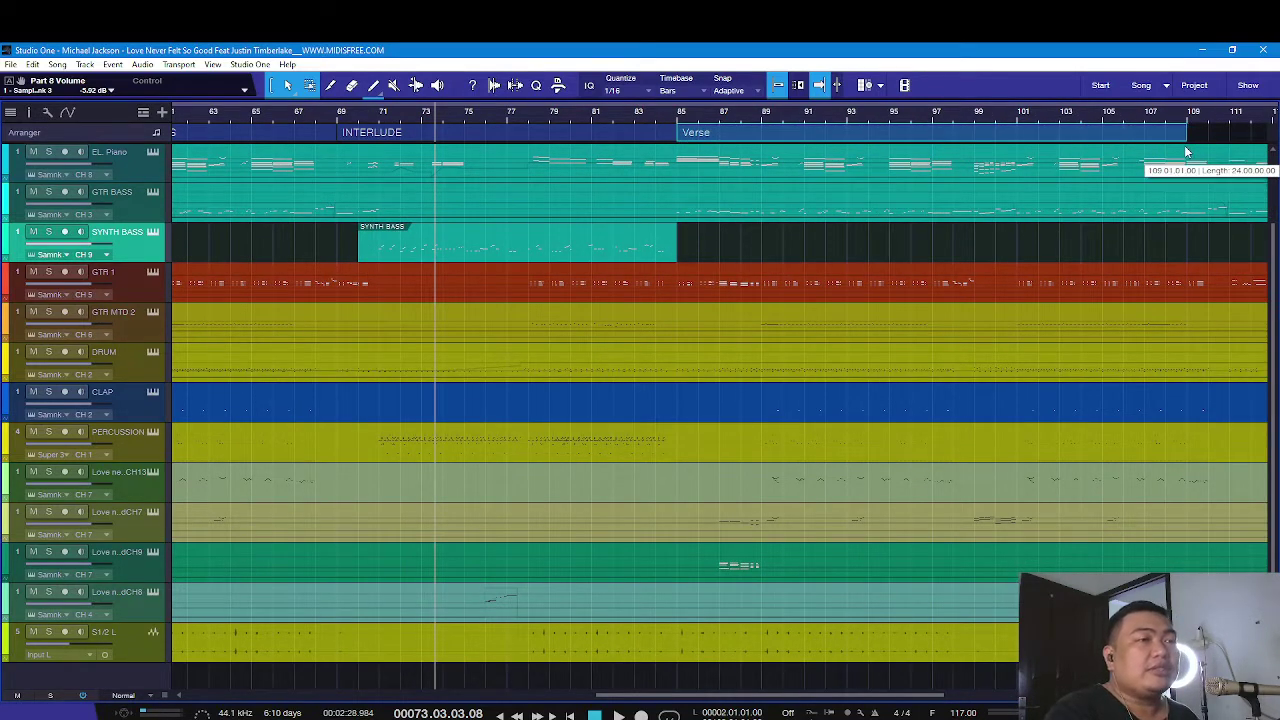
scroll(690, 120, "up", 2)
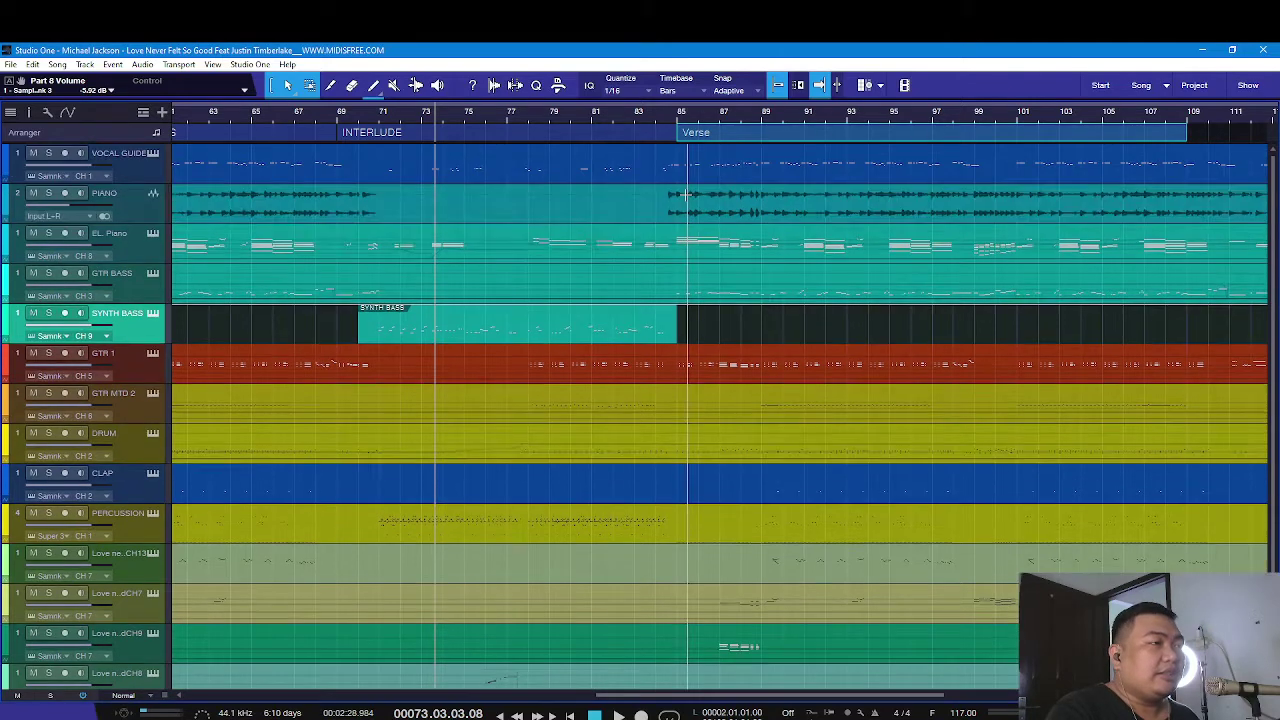
Shorten the Verse section after the INTERLUDE to bars 85 to 89 and rename it PRE - CHORUS
left_click(652, 120)
key("space")
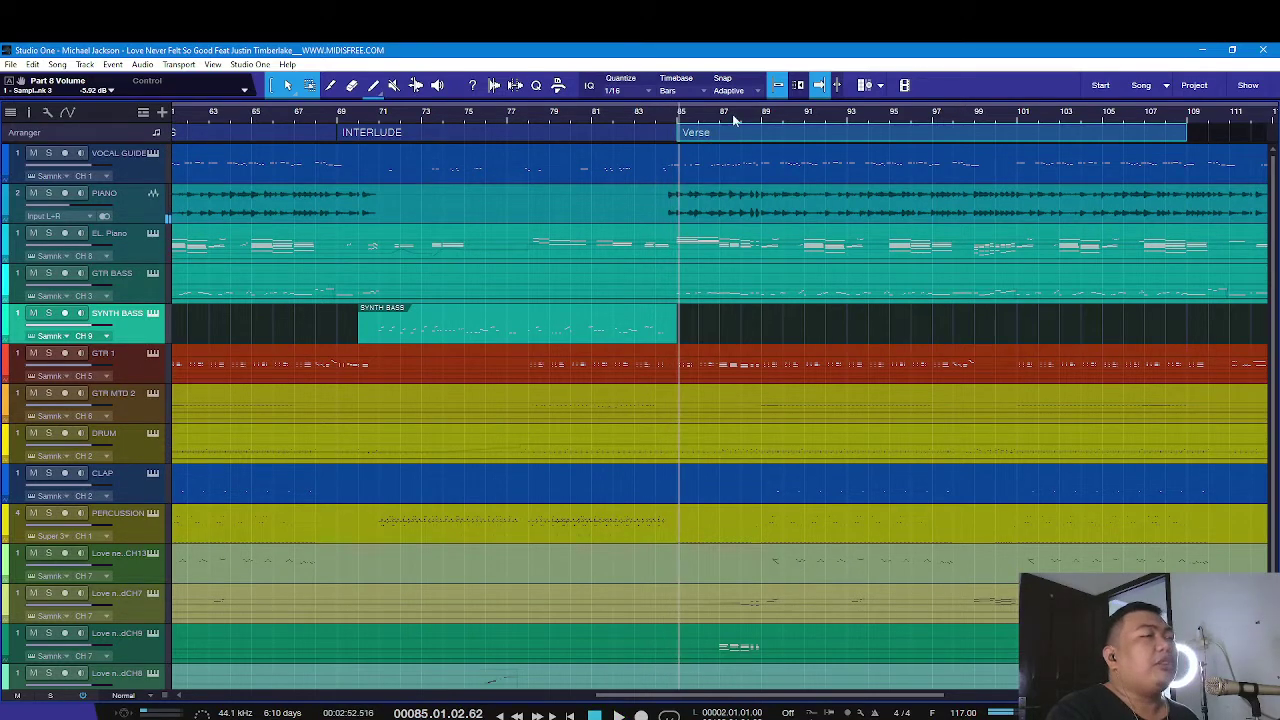
left_click_drag(1187, 132, 770, 133)
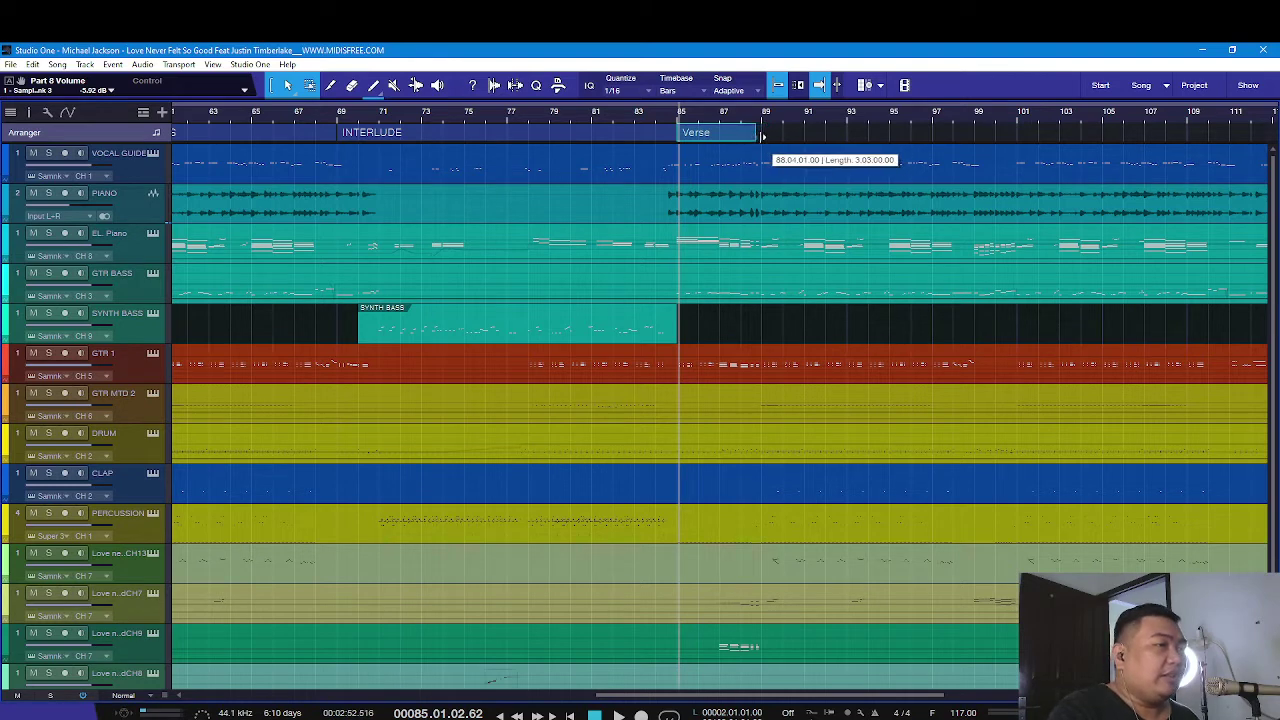
scroll(770, 122, "up", 3)
right_click(679, 135)
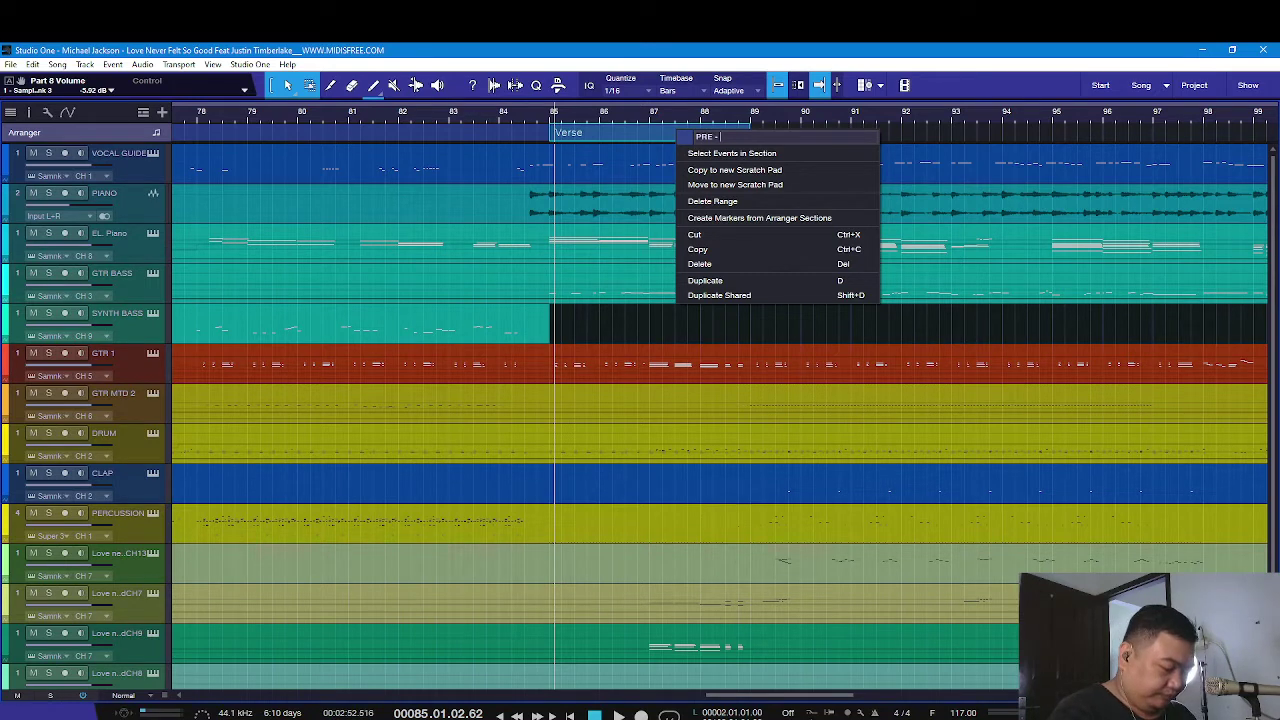
type("PRE - CHORUS")
key("Return")
Add an arranger section from bar 89 to bar 99 and name it CHORUS
key("space")
left_click(700, 112)
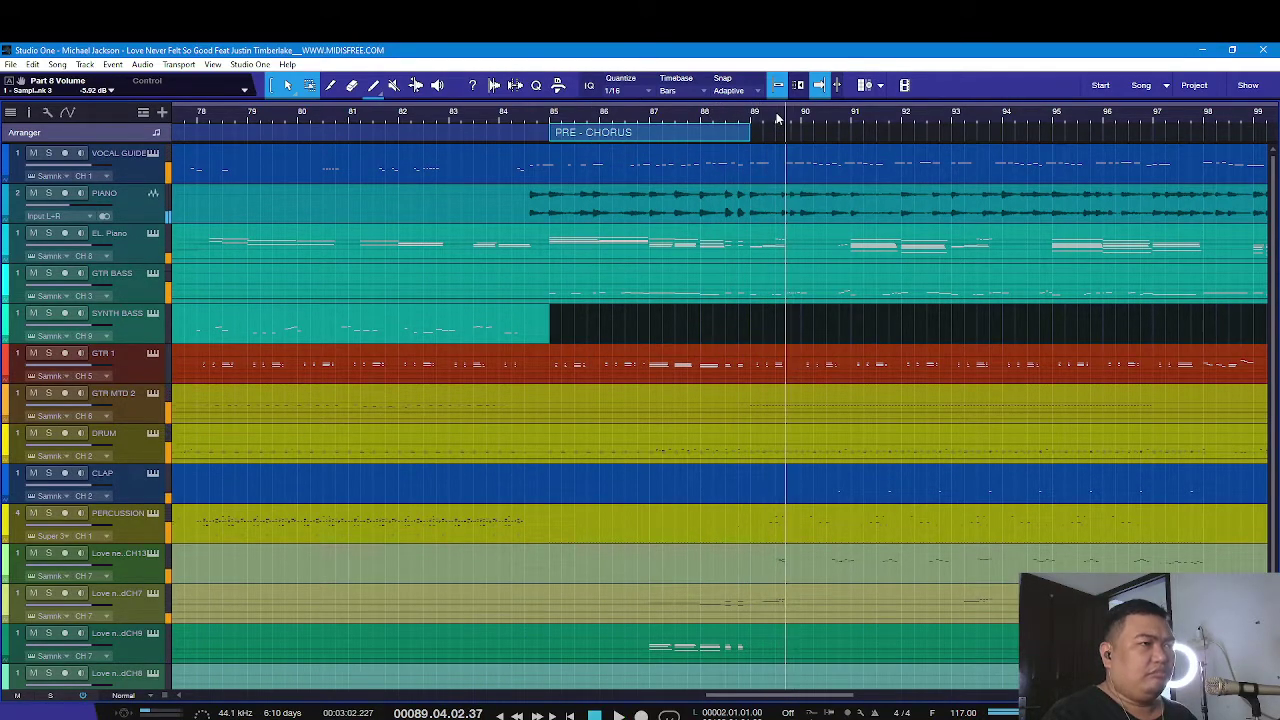
scroll(778, 118, "down", 3)
left_click_drag(773, 135, 941, 144)
right_click(827, 134)
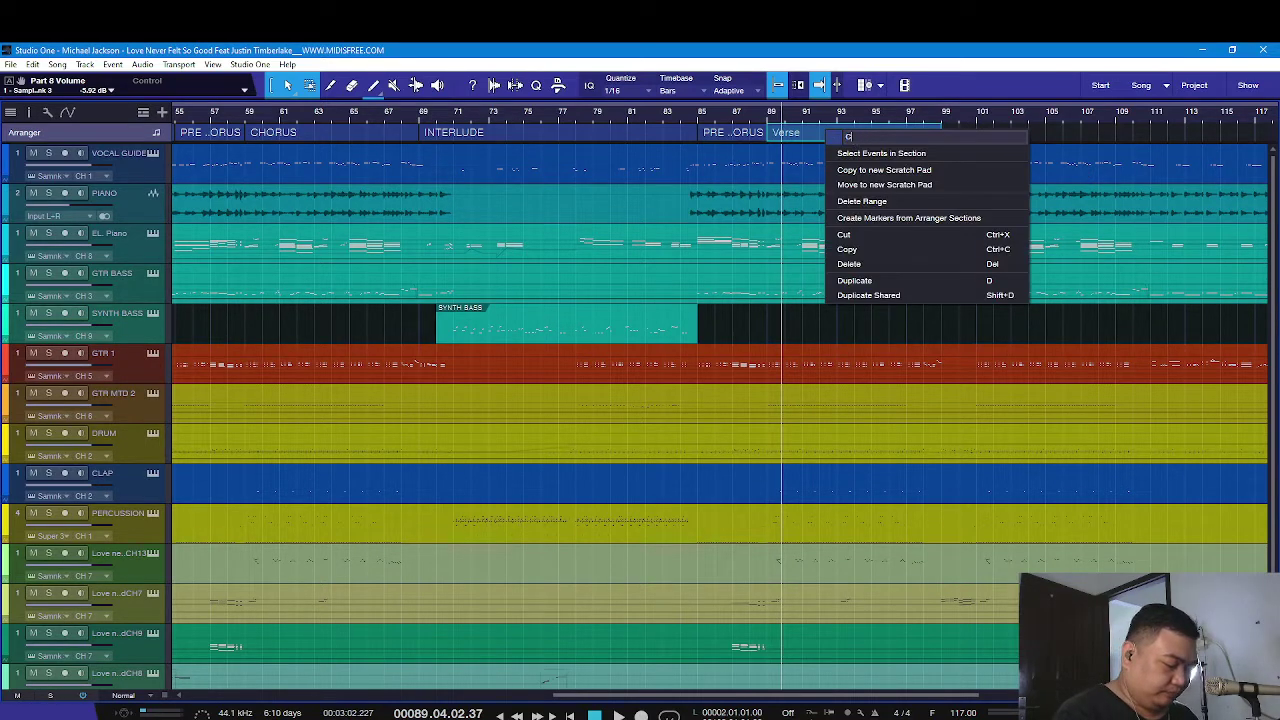
key("Escape")
Listen past bar 99, add an arranger section from bar 99 to bar 101 and name it MODULATION
key("space")
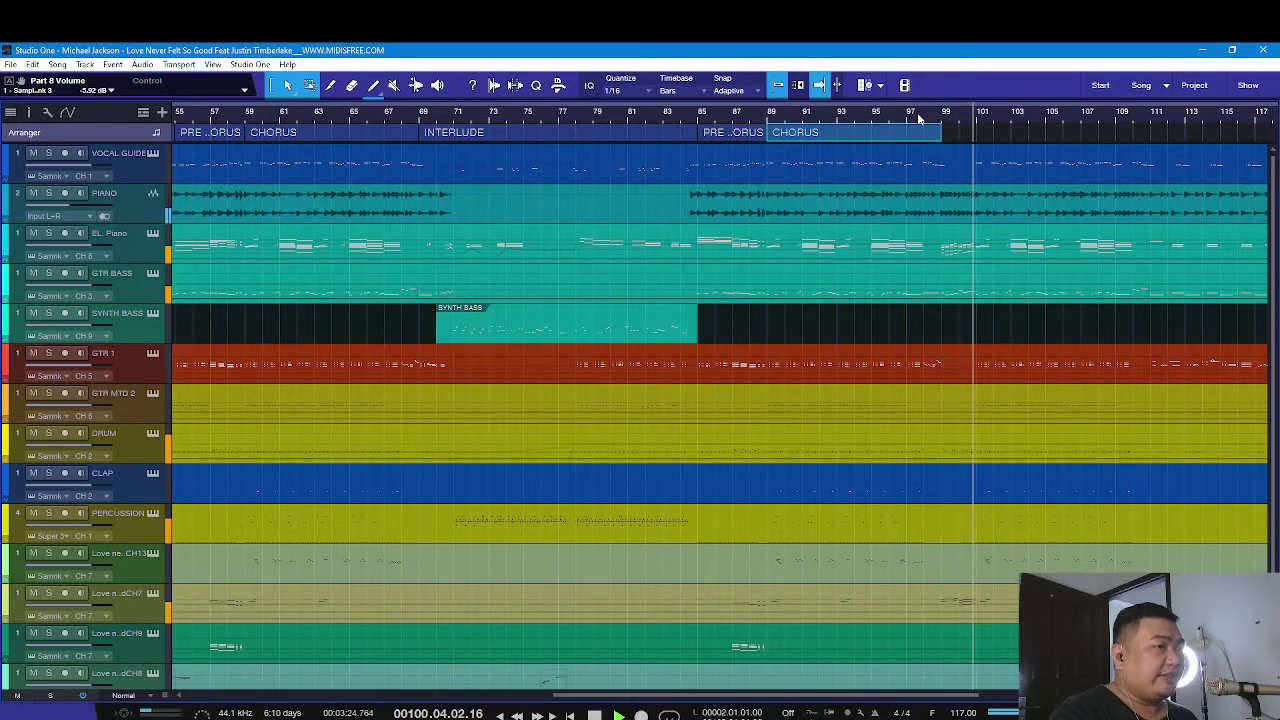
scroll(960, 118, "up", 5)
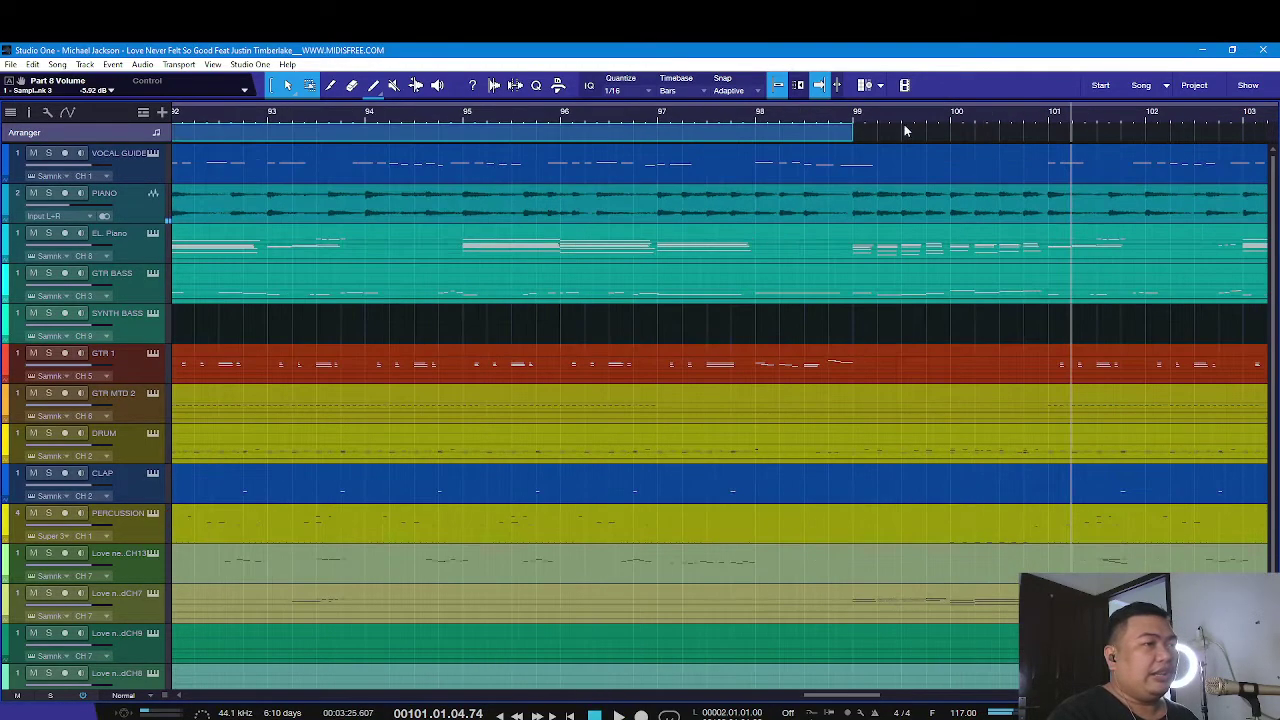
left_click_drag(880, 133, 1048, 143)
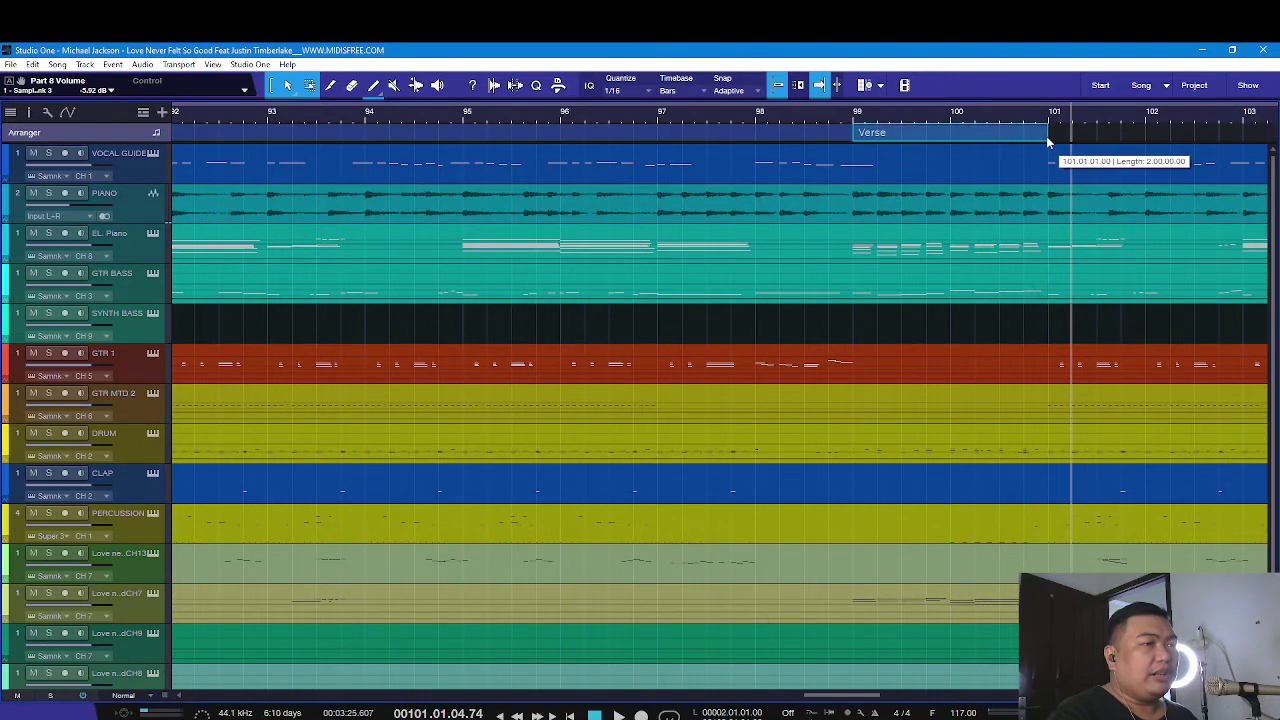
right_click(1029, 140)
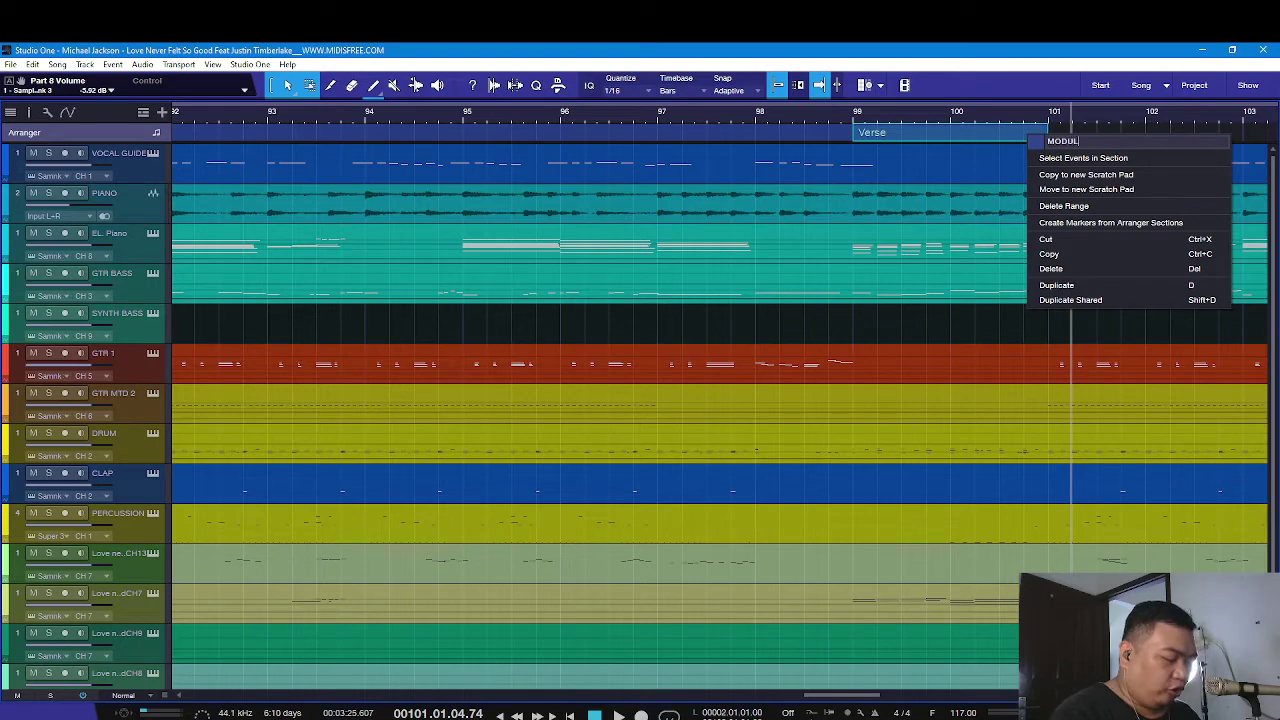
type("MODULATION")
key("Return")
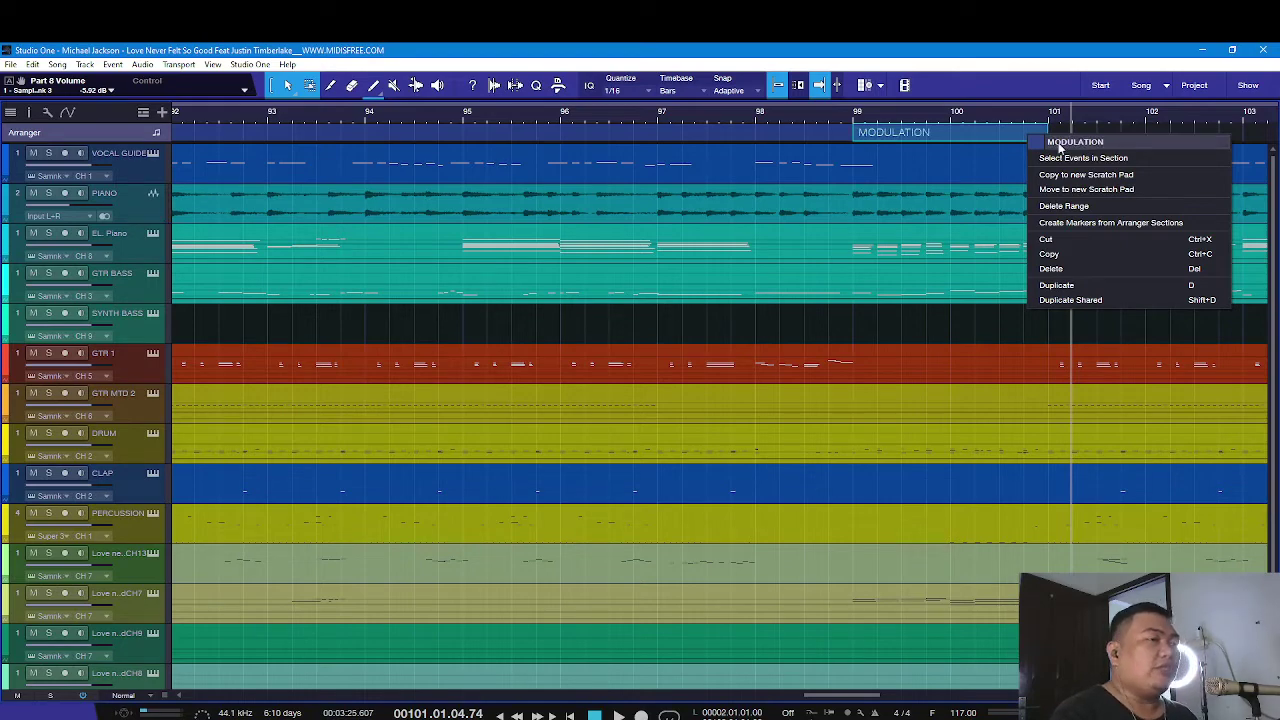
Add an arranger section from bar 101 to bar 110 after the MODULATION and name it CHORUS
scroll(1062, 127, "down", 3)
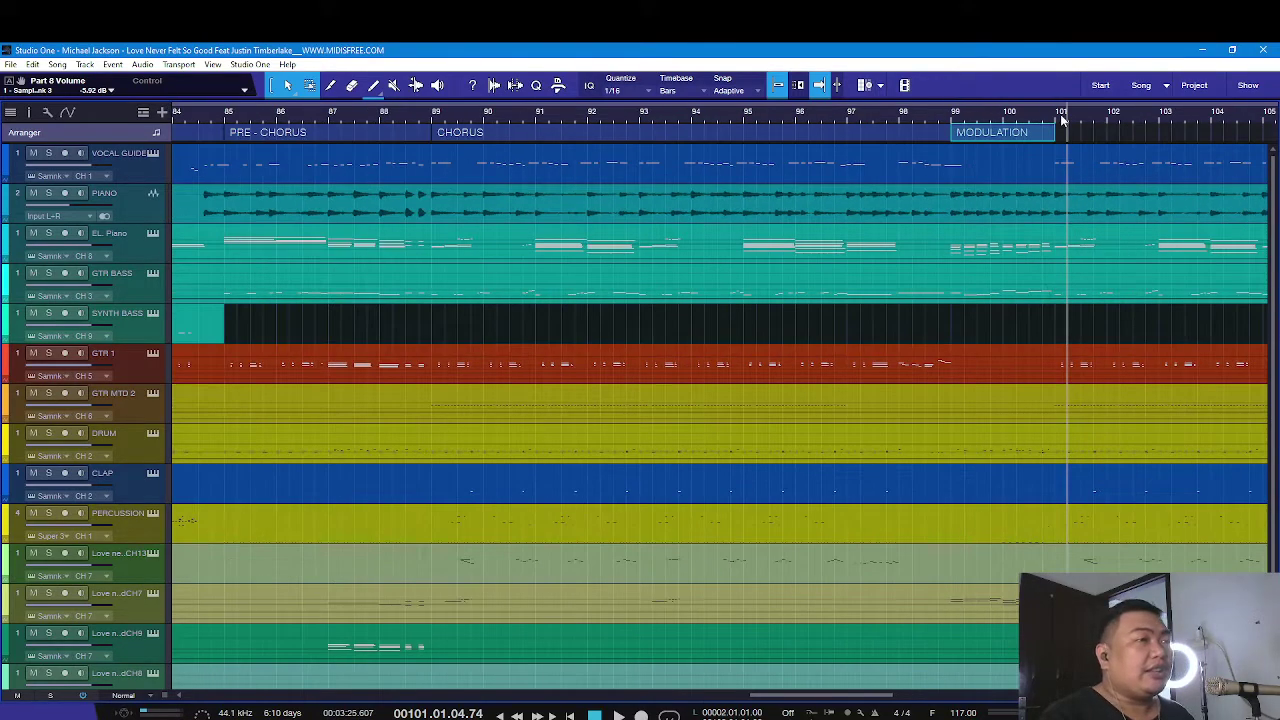
scroll(1062, 127, "right", 1)
scroll(706, 145, "up", 2)
scroll(706, 145, "right", 4)
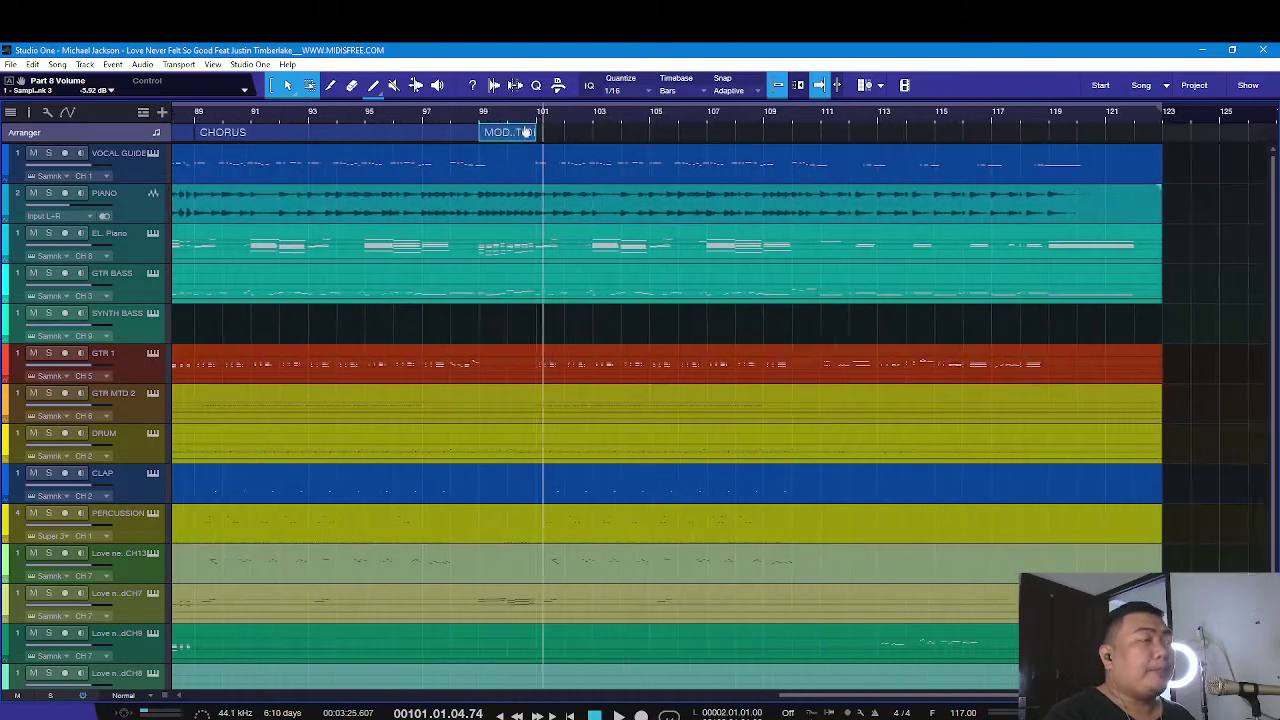
scroll(463, 143, "up", 2)
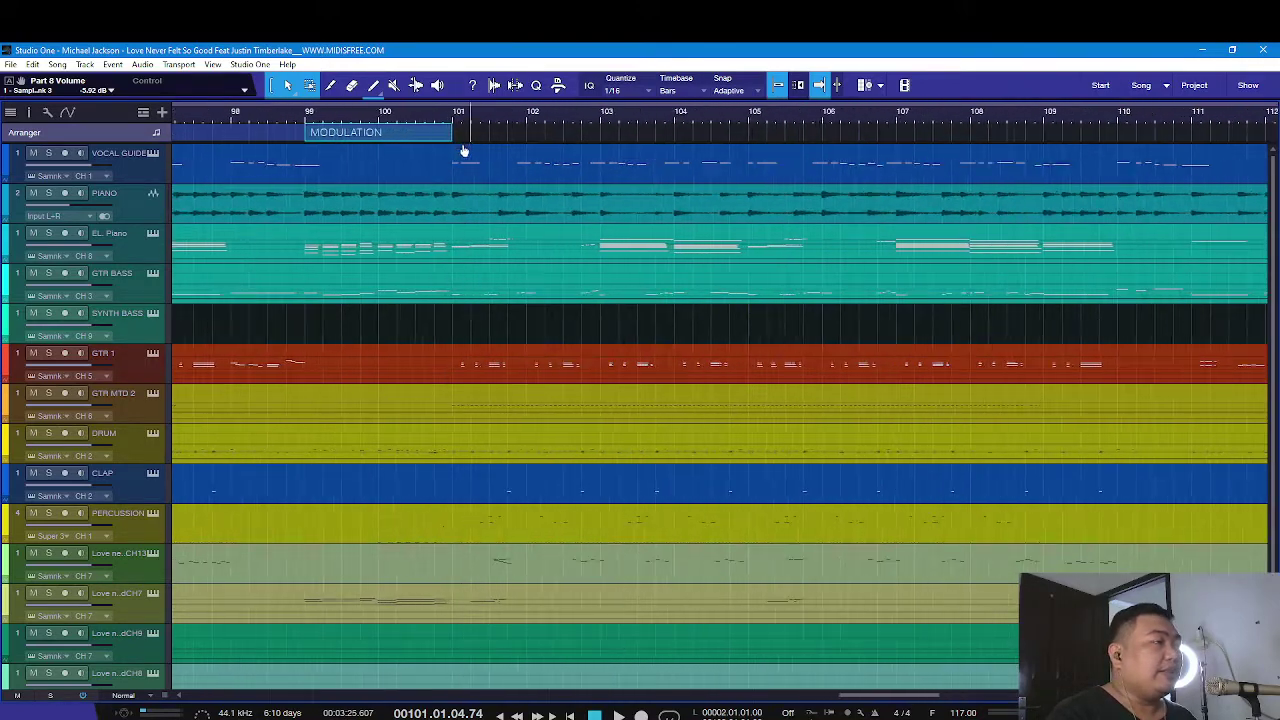
left_click_drag(457, 128, 1188, 143)
scroll(870, 140, "down", 6)
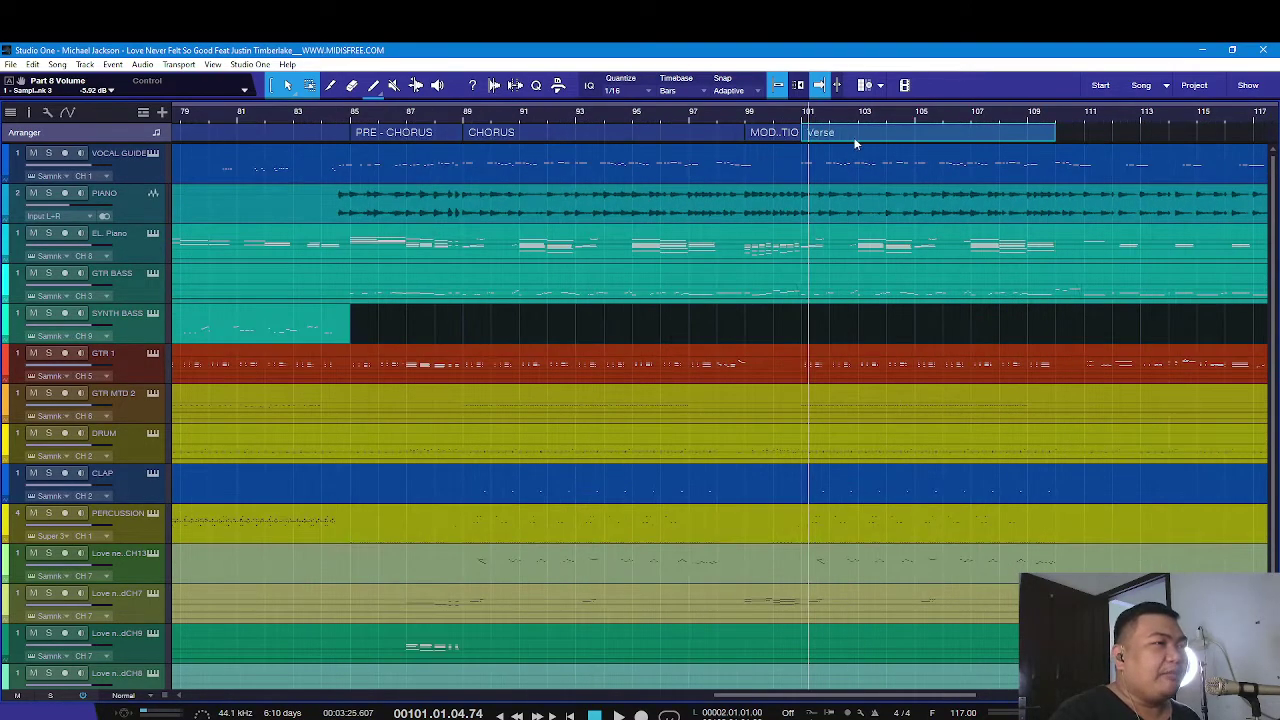
right_click(1041, 135)
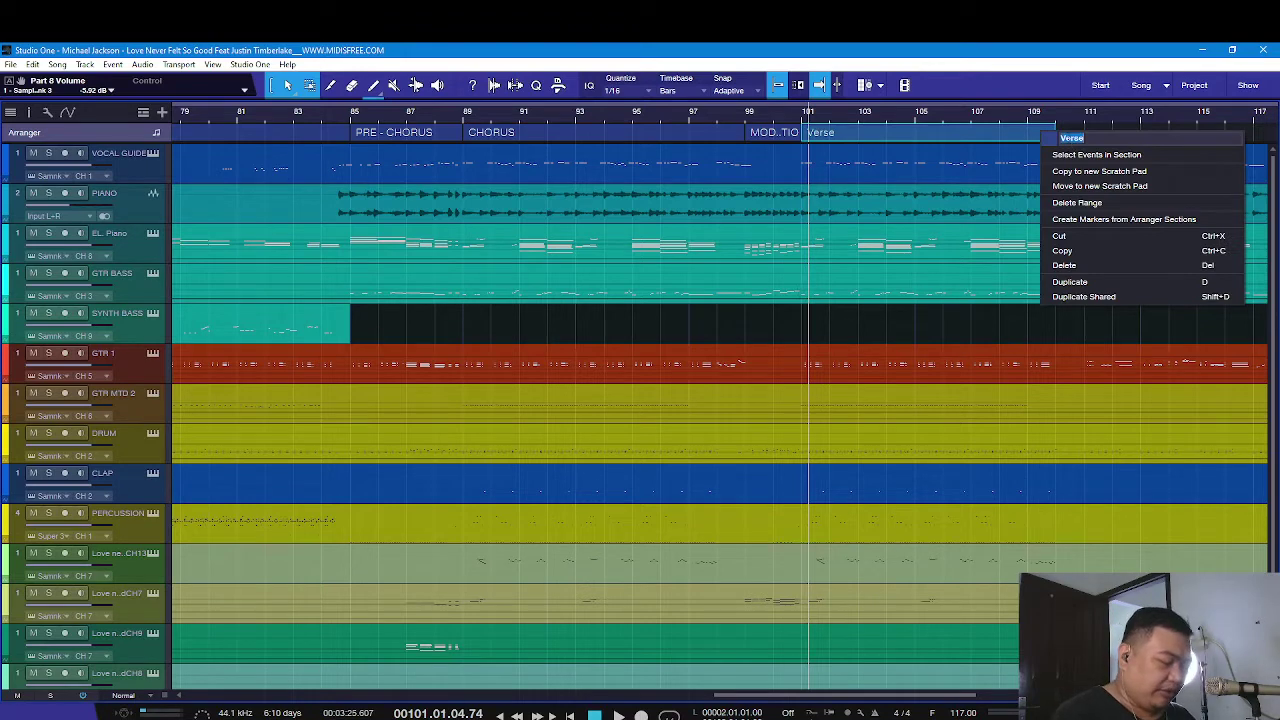
type("CHORUS")
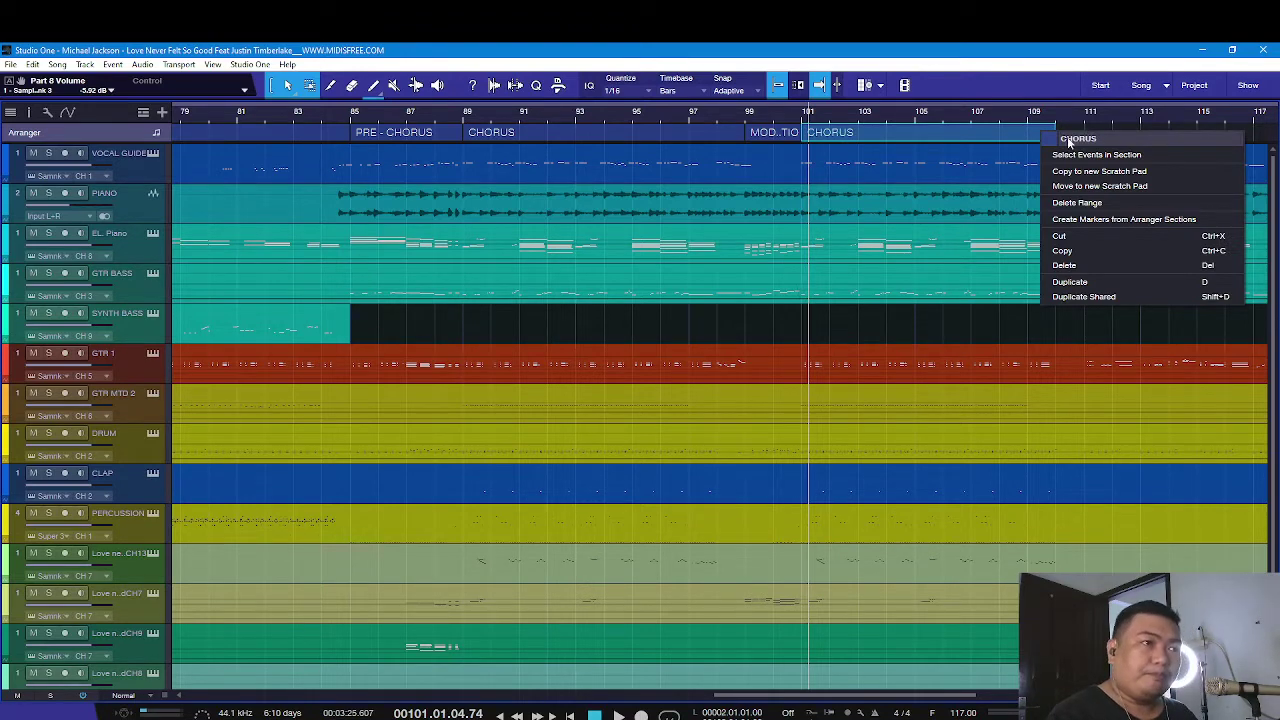
key("Return")
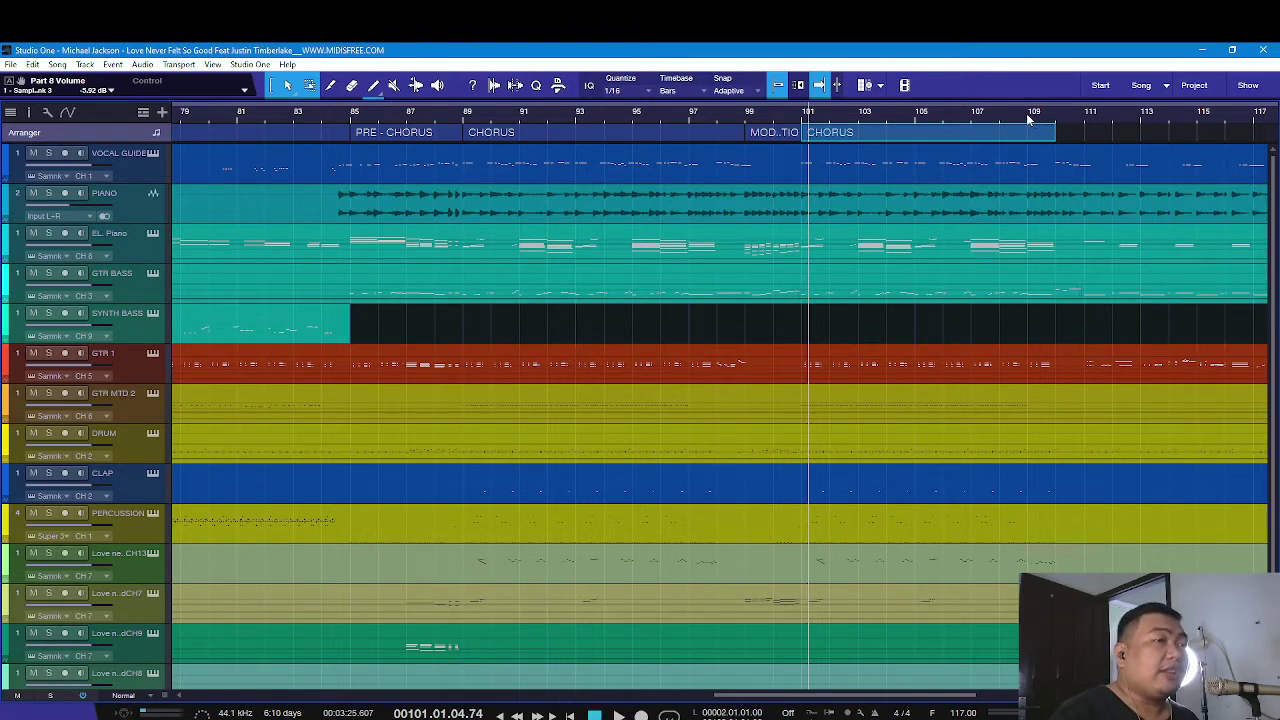
Play back the end of the last CHORUS section and extend the section to bar 111
left_click(1022, 118)
key("space")
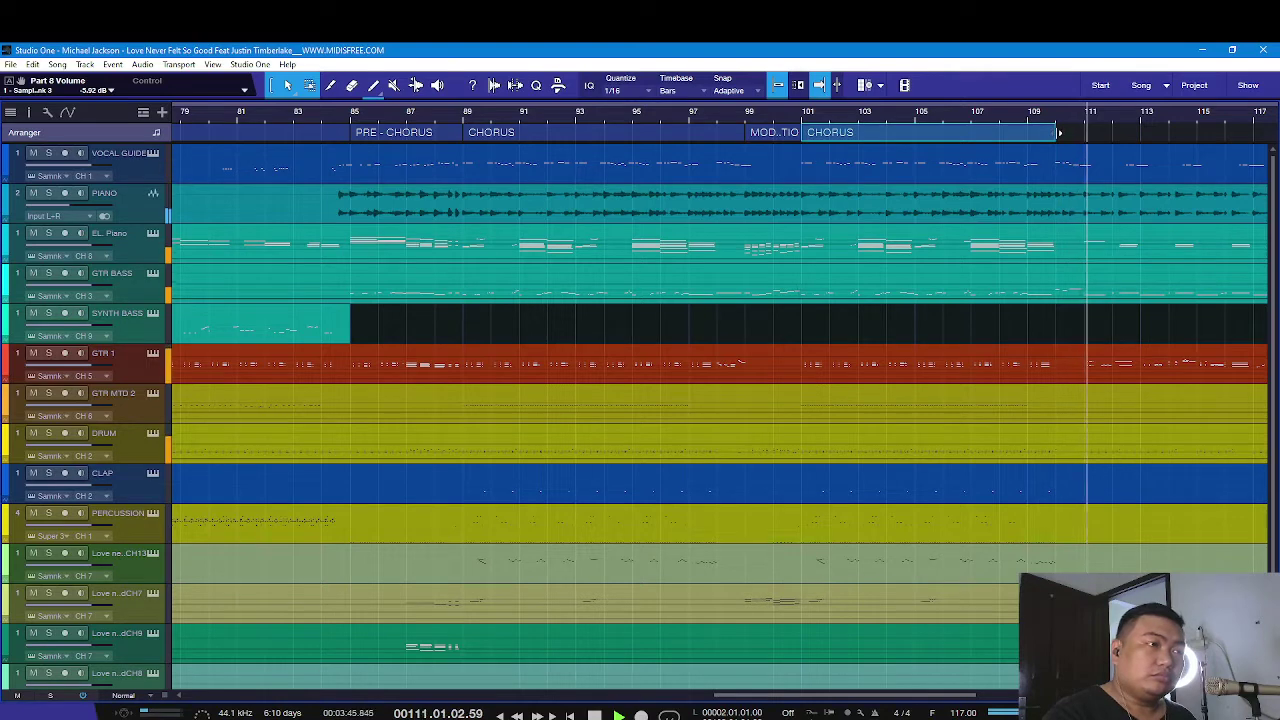
key("f")
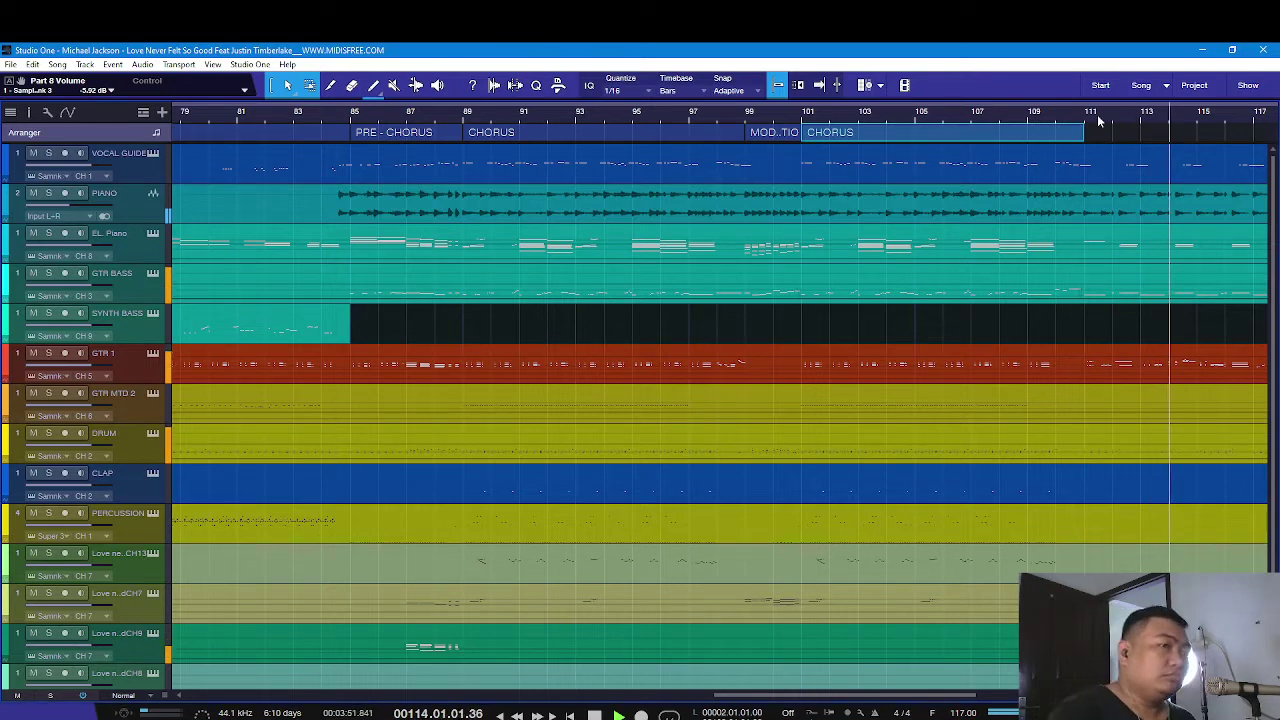
Add an arranger section starting at bar 111, name it CODA, and set its end to bar 119
key("w")
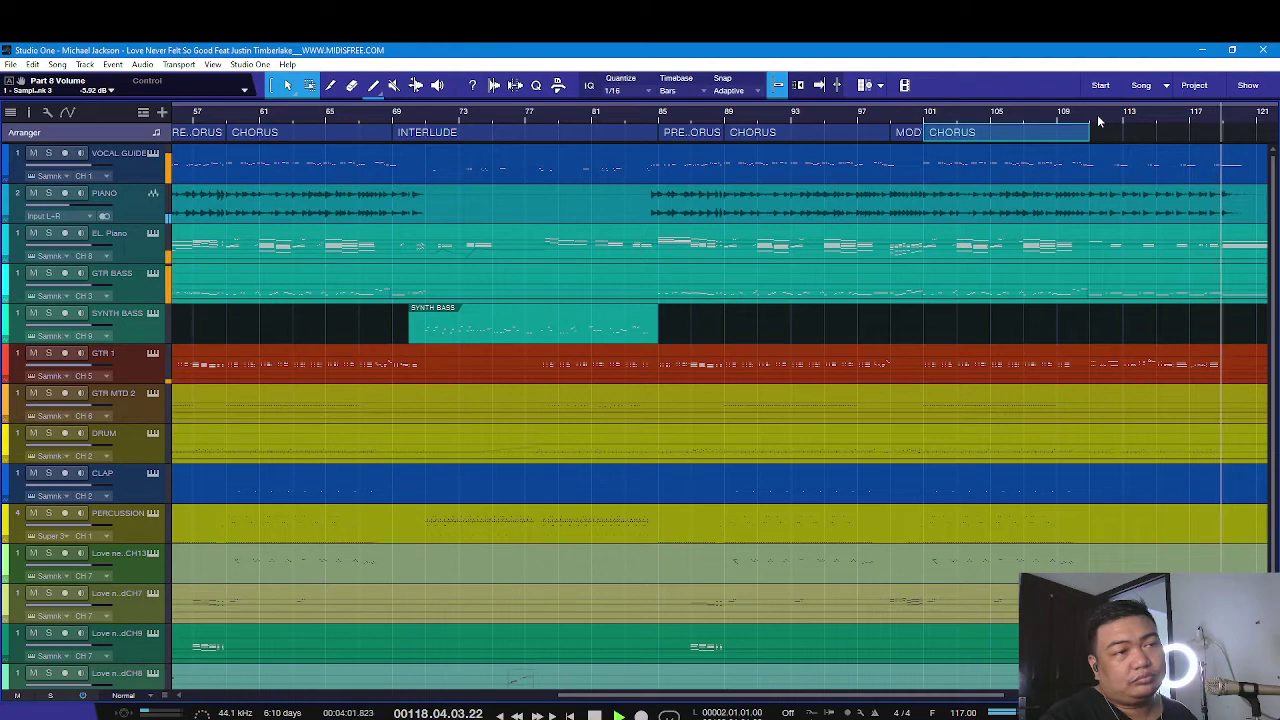
key("f")
key("e")
key("e")
left_click_drag(875, 140, 1205, 140)
right_click(1168, 133)
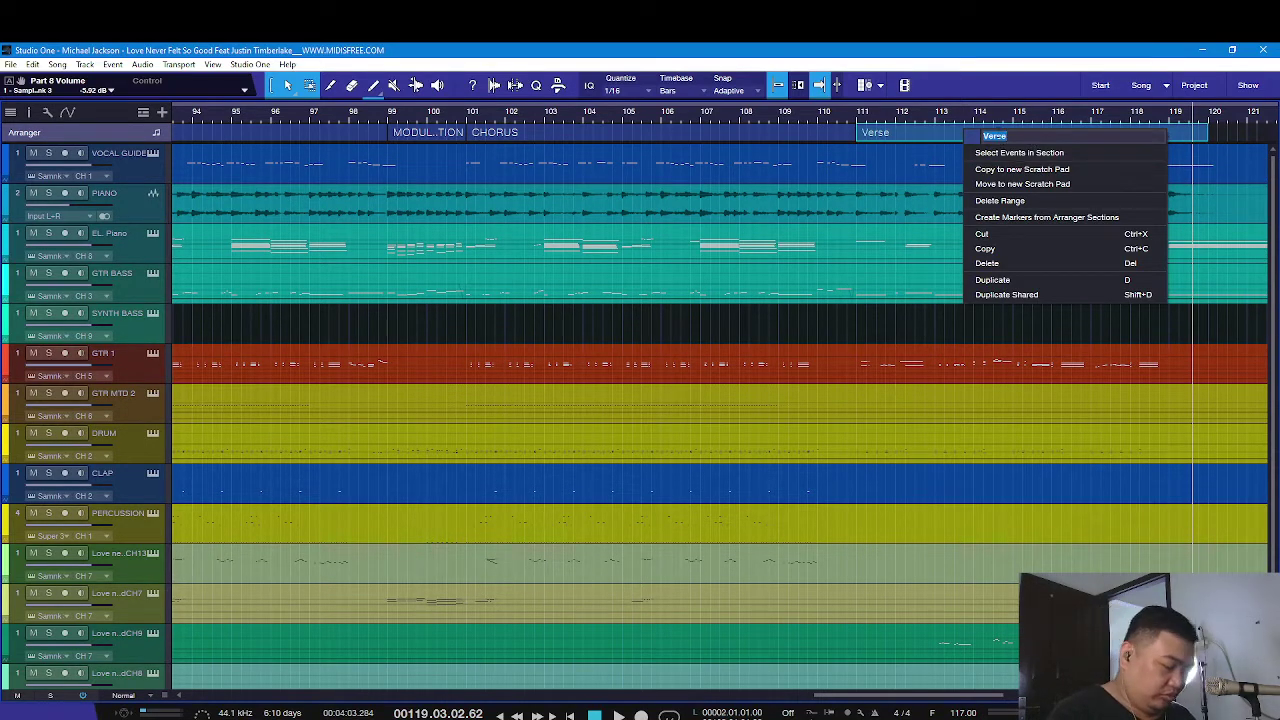
key("Return")
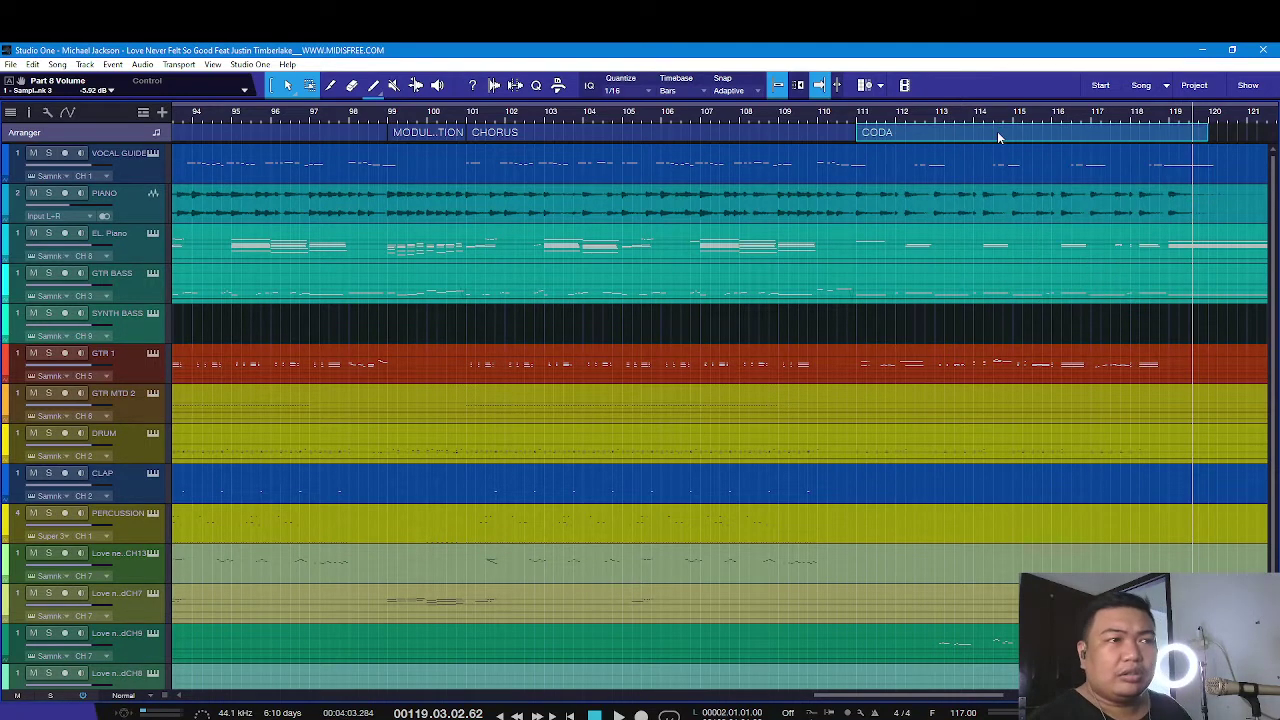
left_click_drag(1208, 133, 1147, 133)
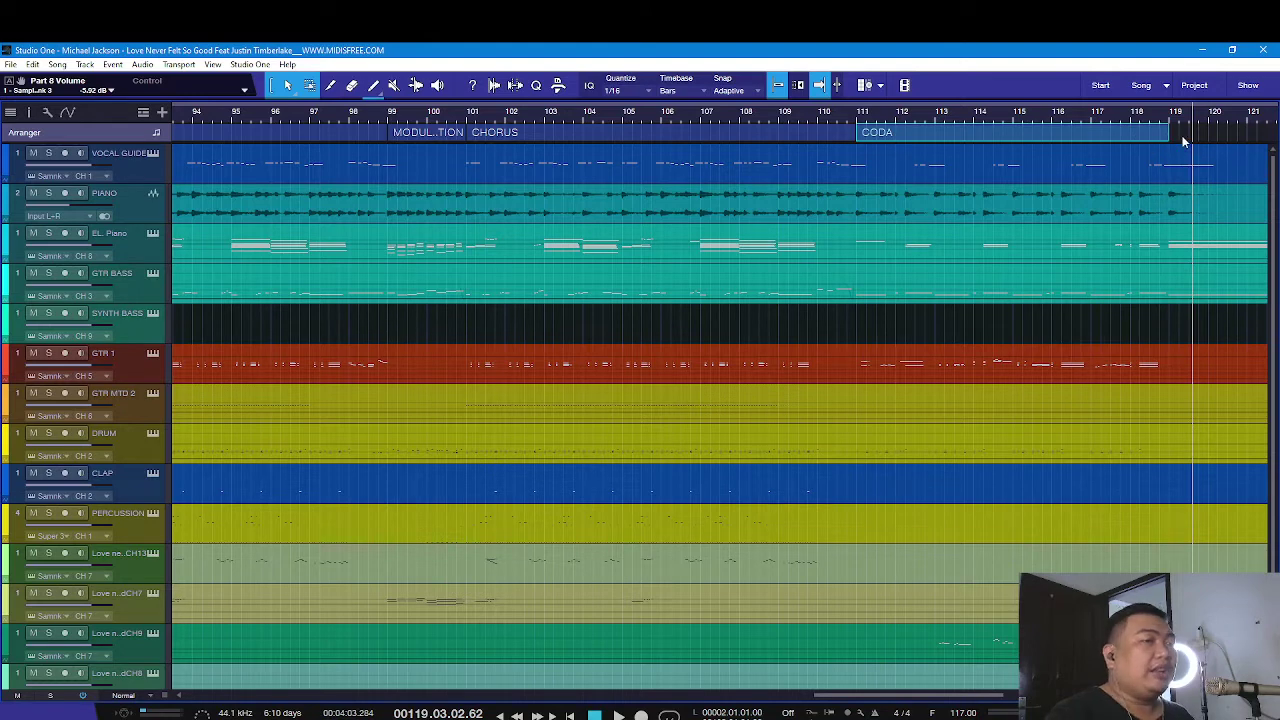
Add an arranger section from bar 119 to bar 121 after the CODA and name it ENDING
double_click(1183, 138)
left_click_drag(1218, 133, 1254, 139)
right_click(1223, 136)
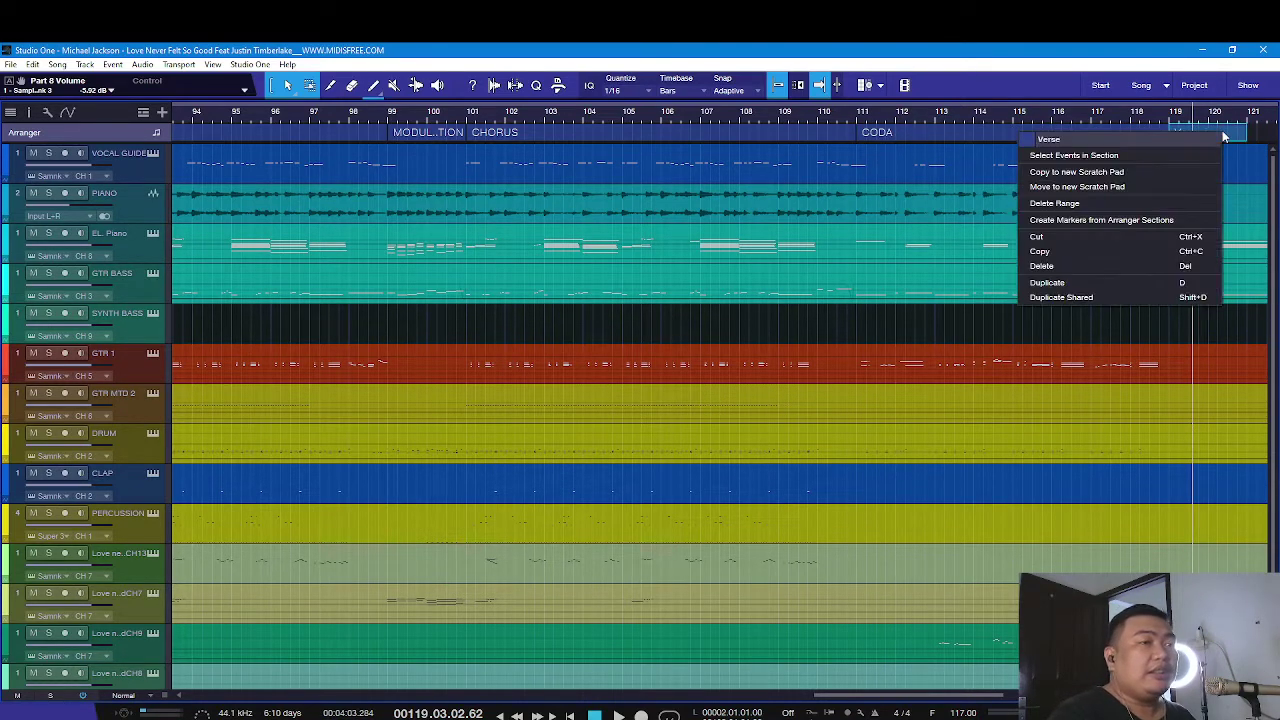
left_click(1058, 142)
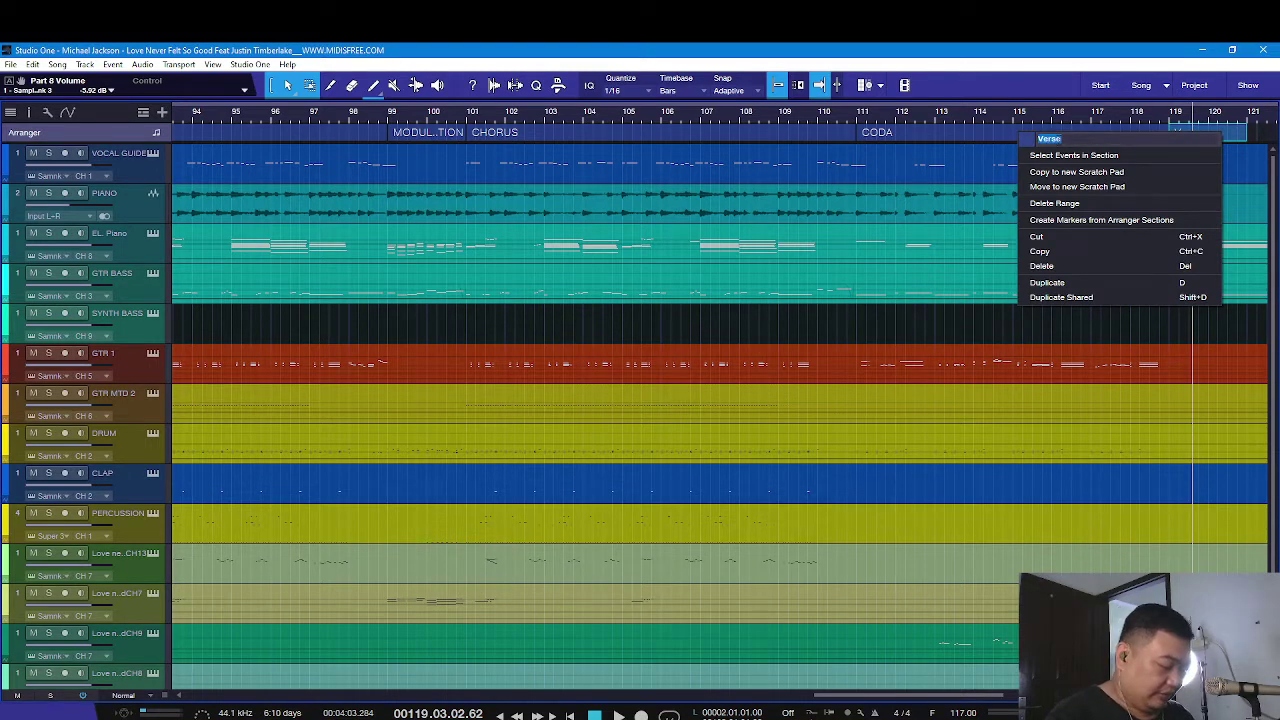
type("ENDING")
key("Return")
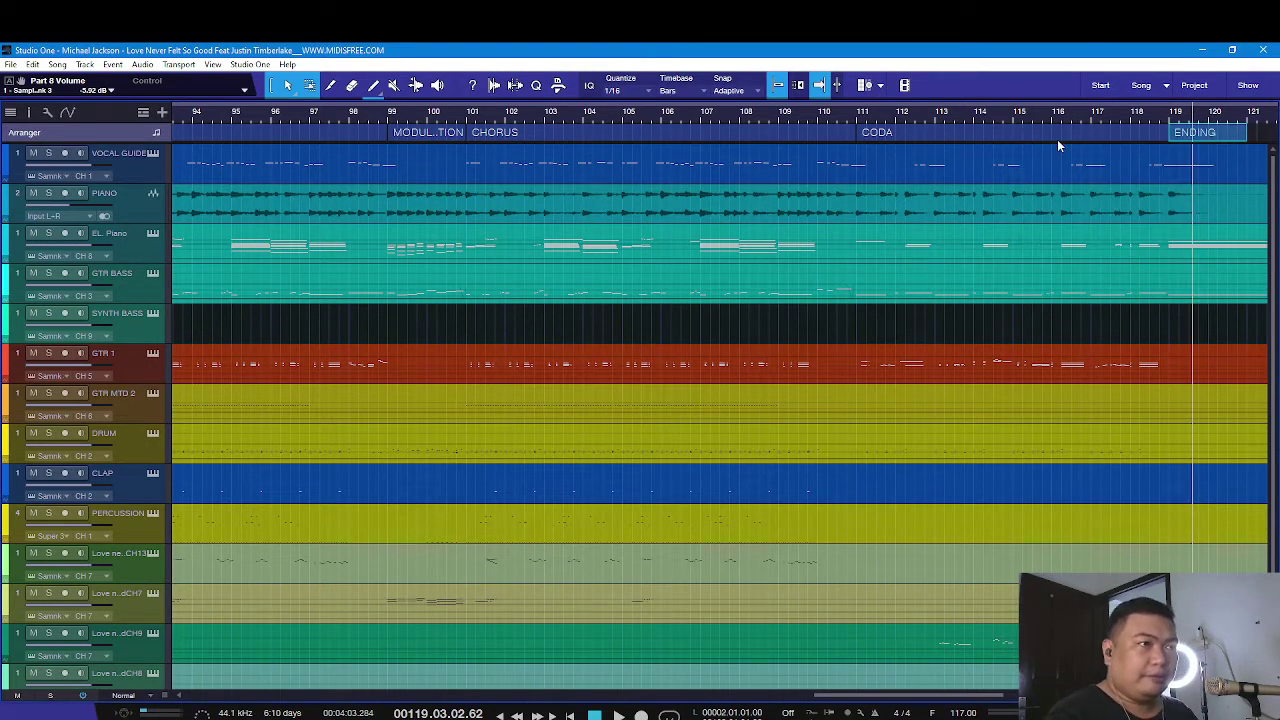
Play back the song from the end of the last CHORUS through the CODA and ENDING sections
left_click(808, 118)
key("space")
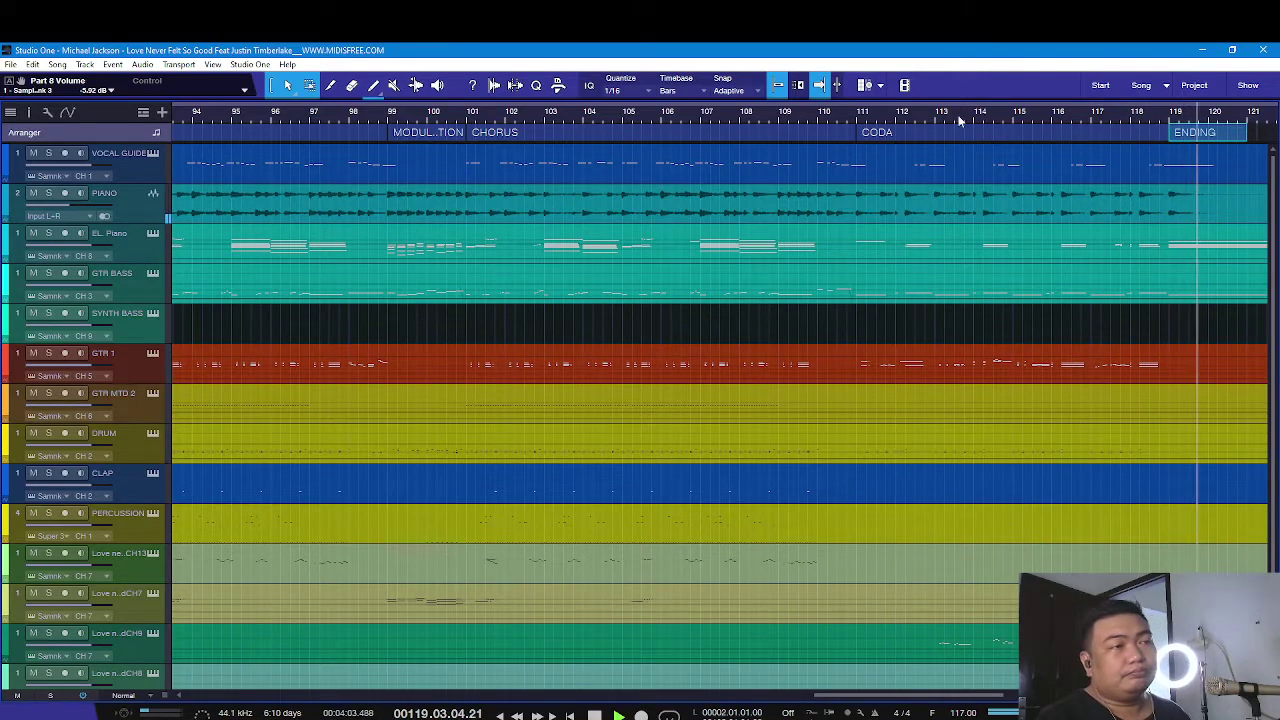
scroll(990, 125, "down", 5)
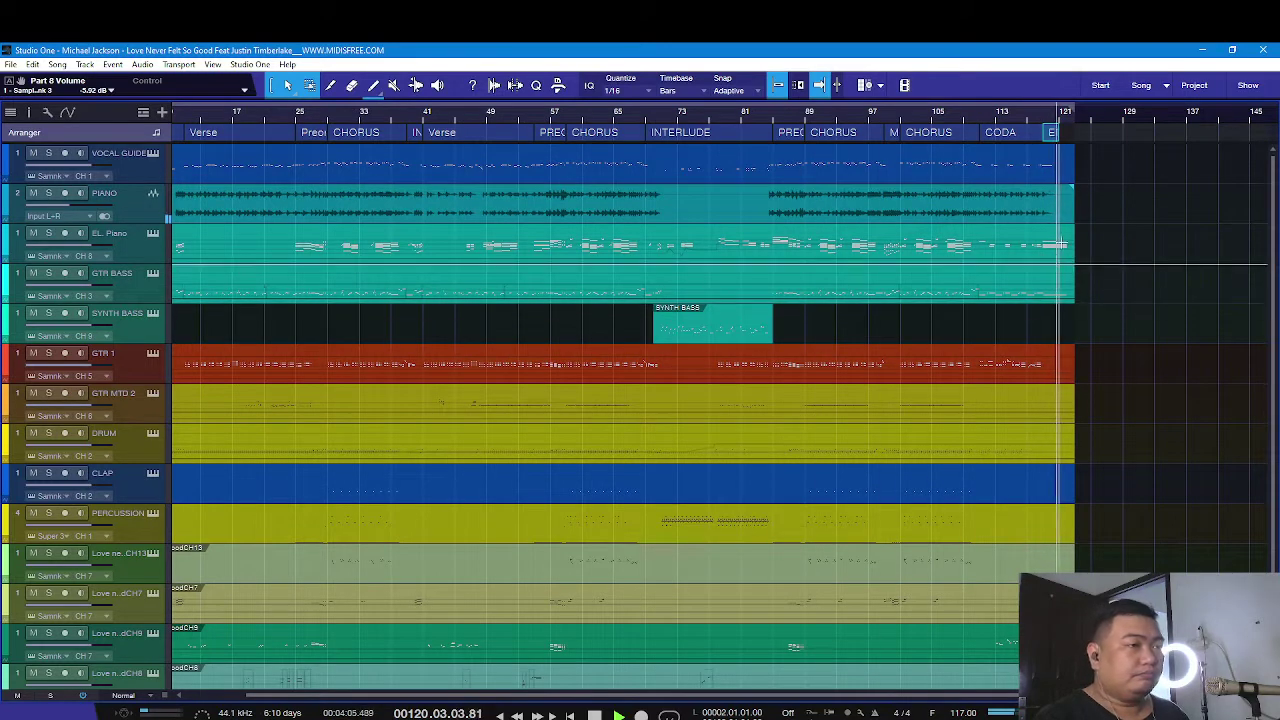
scroll(1106, 262, "down", 2)
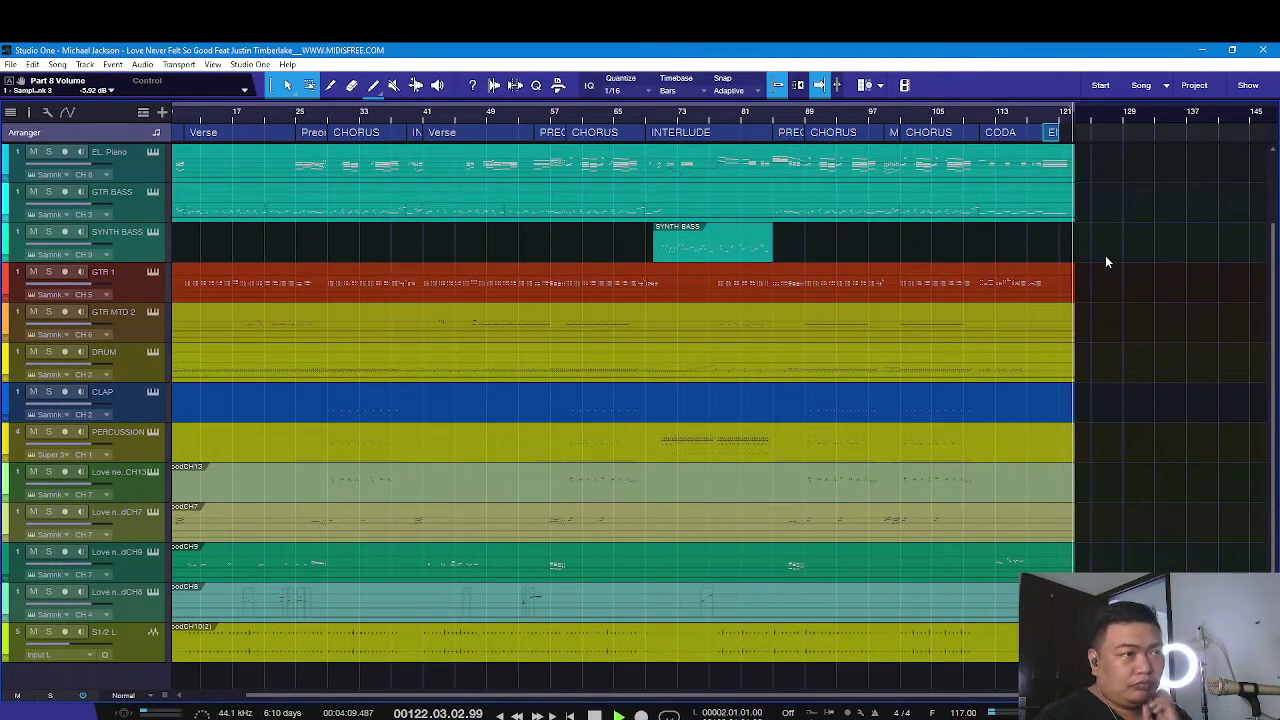
key("space")
Select the ENDING section and step back through the arranger sections to the Intro
left_click(742, 295)
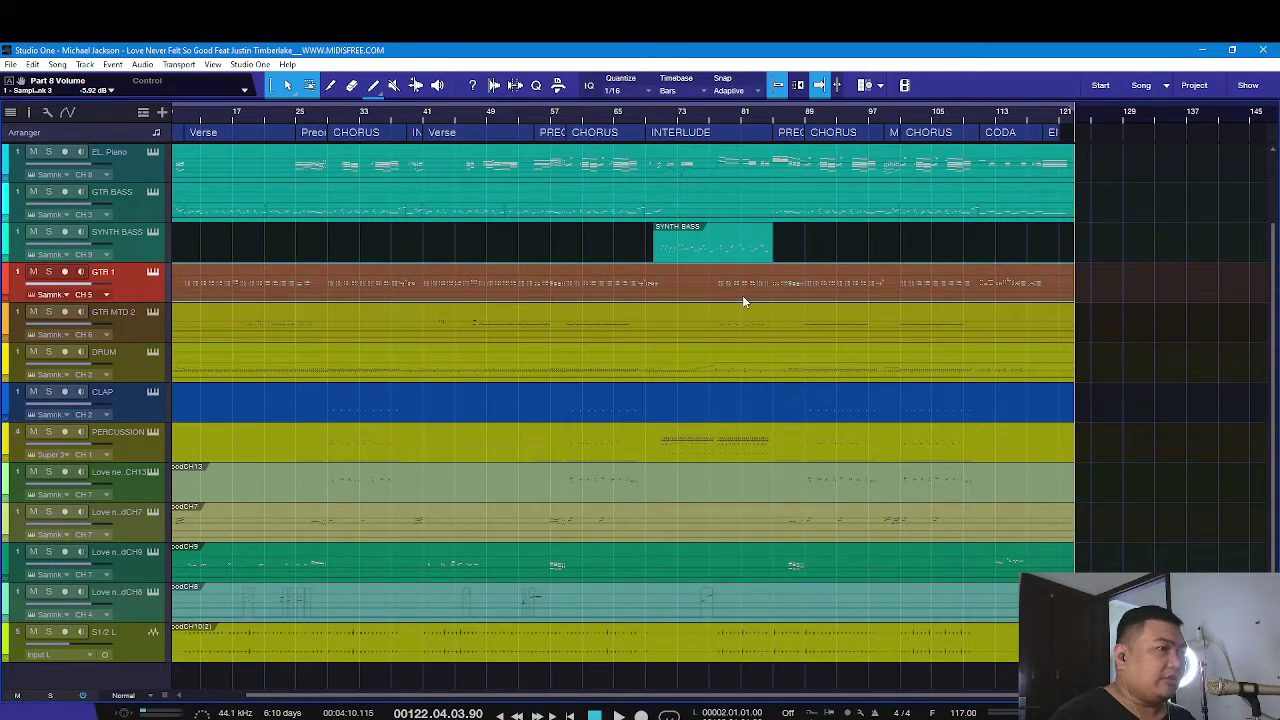
scroll(742, 295, "up", 2)
left_click(1052, 133)
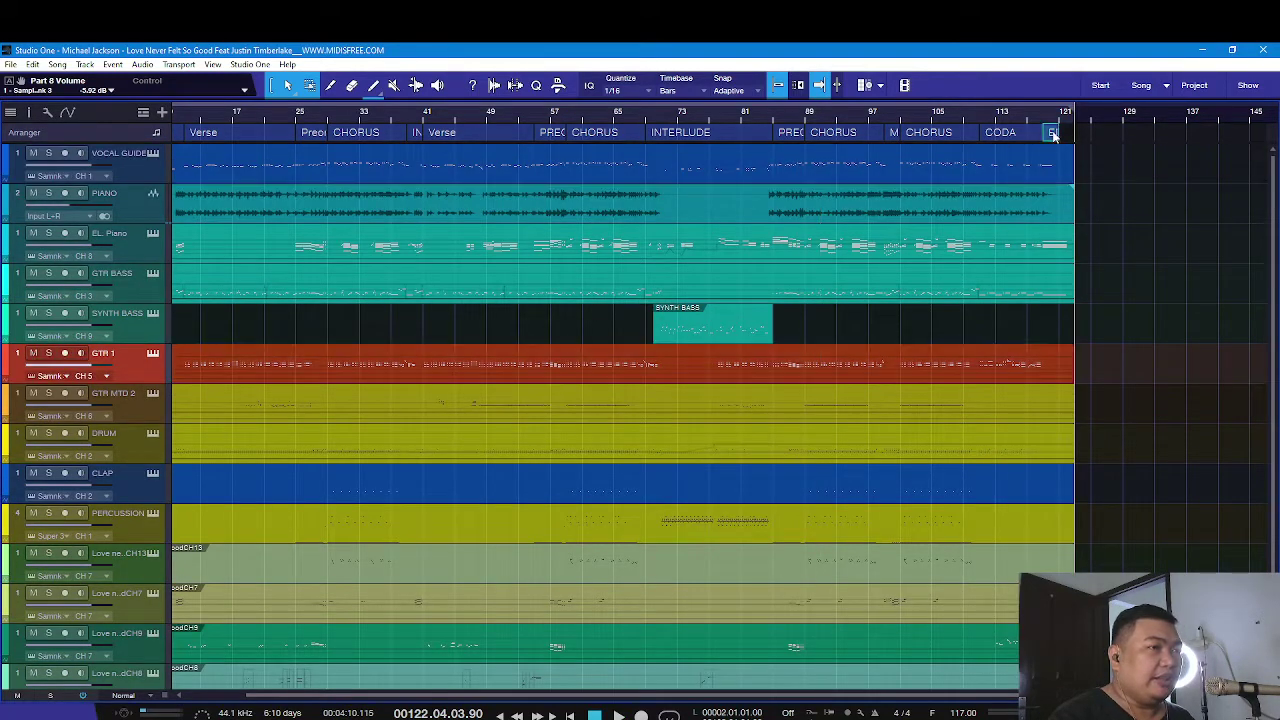
key("Left")
key("Left")
key("Left")
key("Left")
key("Left")
key("Left")
key("Left")
key("Left")
key("Left")
key("Left")
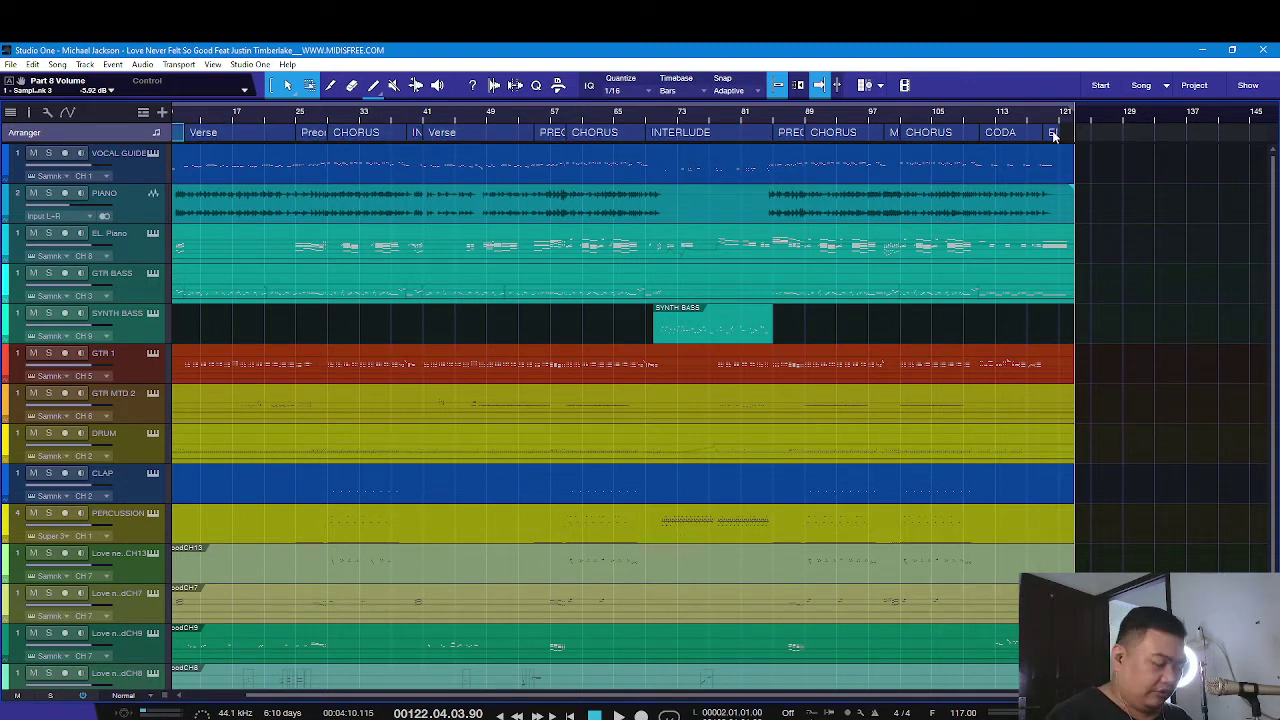
key("Left")
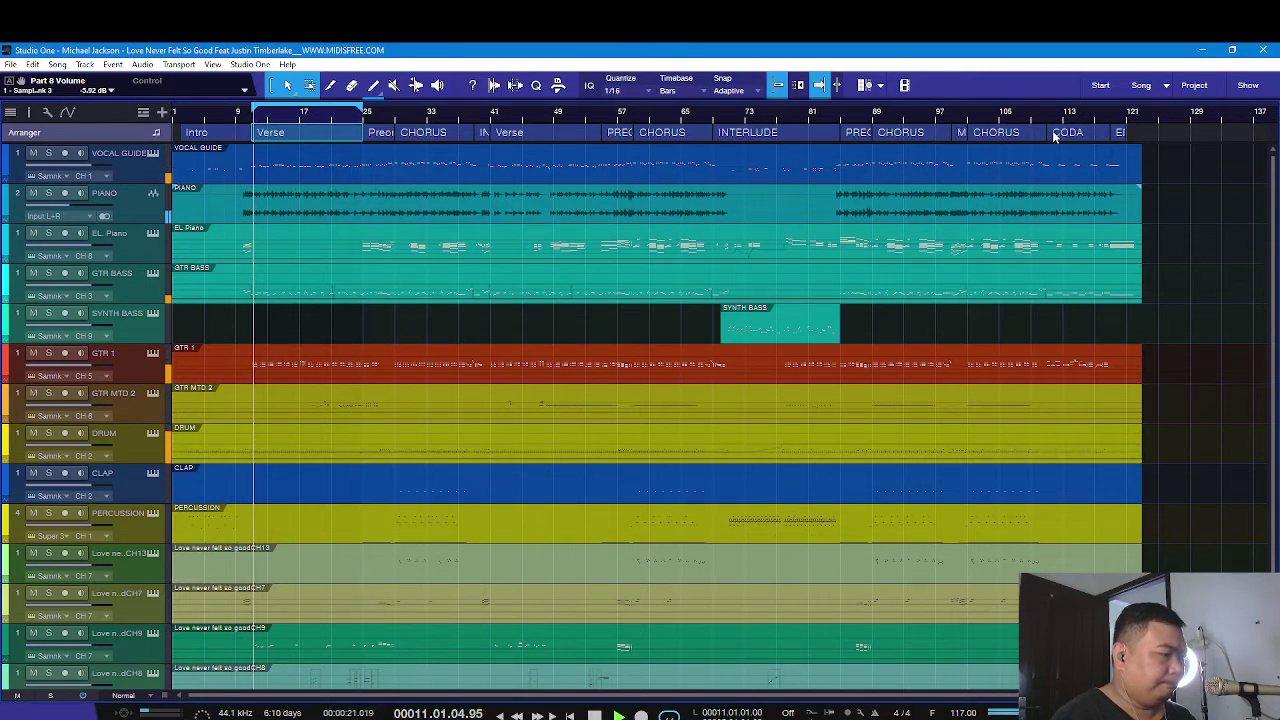
Stop the looped playback at the start of the first Verse and enlarge the tracks for a closer look
key("space")
key("e")
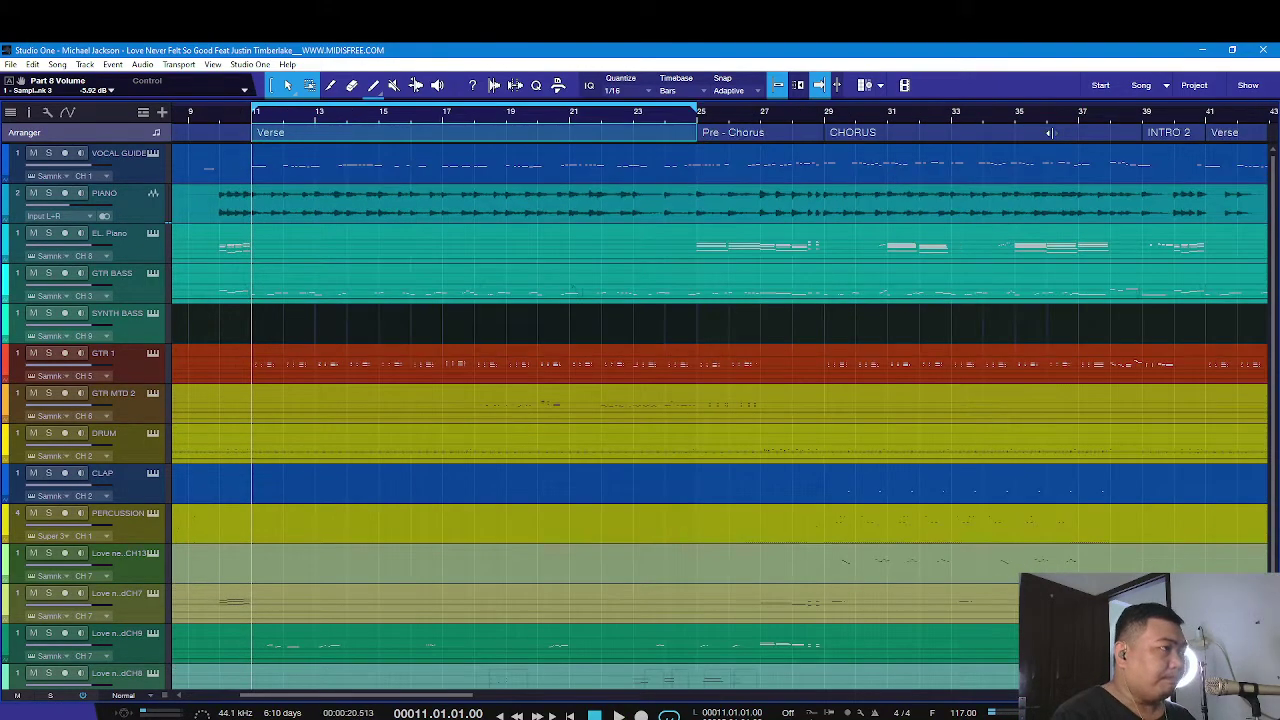
key("shift+e")
key("w")
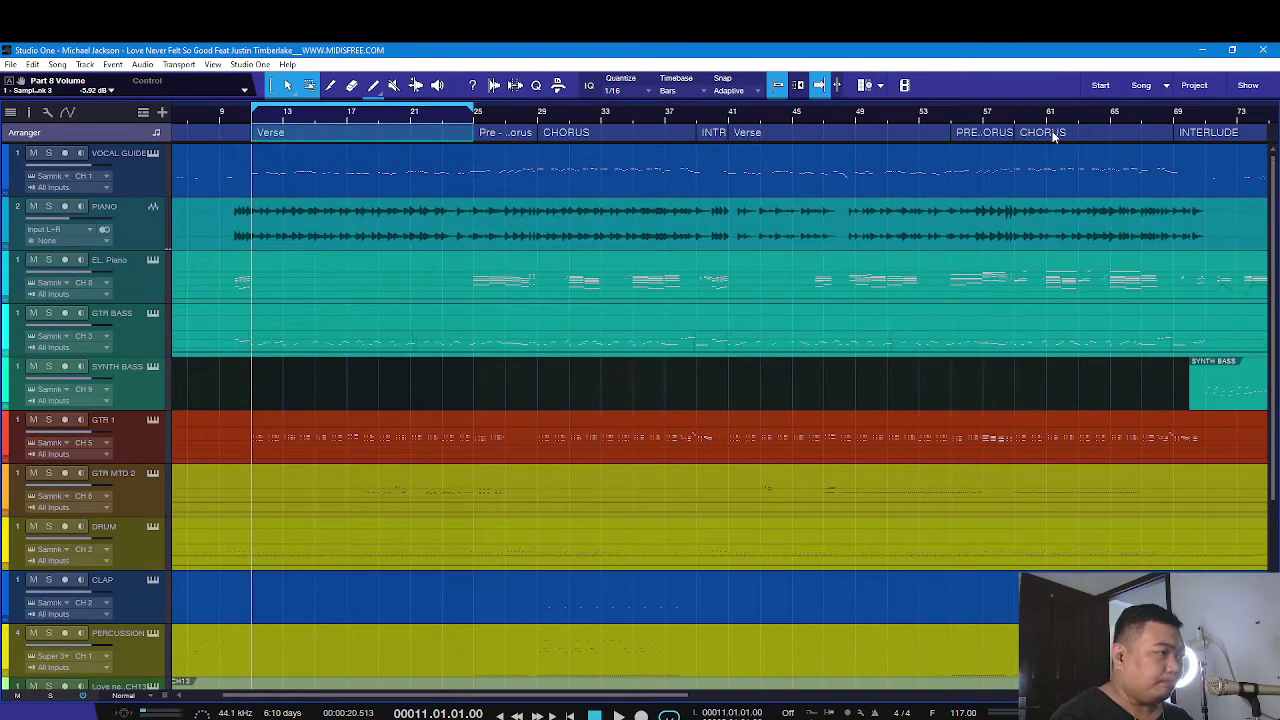
Listen to the PIANO track in solo at the start of the first Verse and stop the playback
left_click(47, 207)
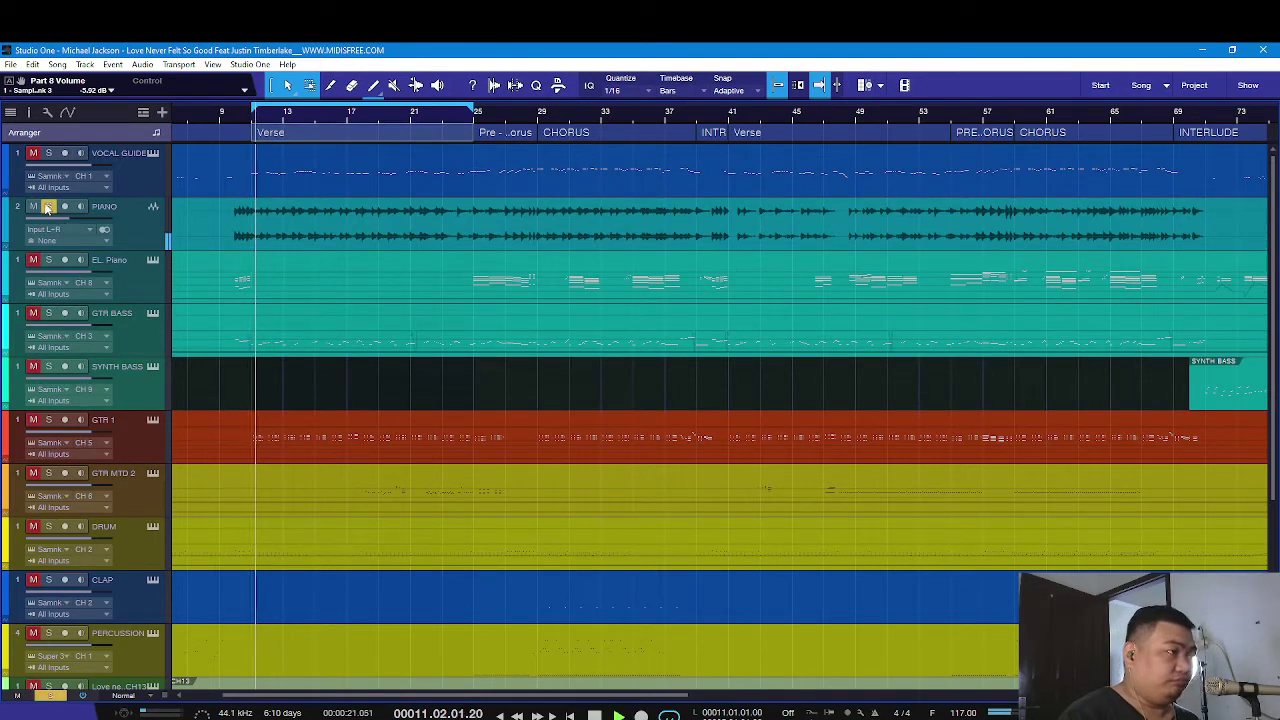
left_click(48, 207)
key("space")
Show the mixing console and load the Pacific Piano tone from the SDZ042 Digital Keys bank in the ZENOLOGY instrument
key("F3")
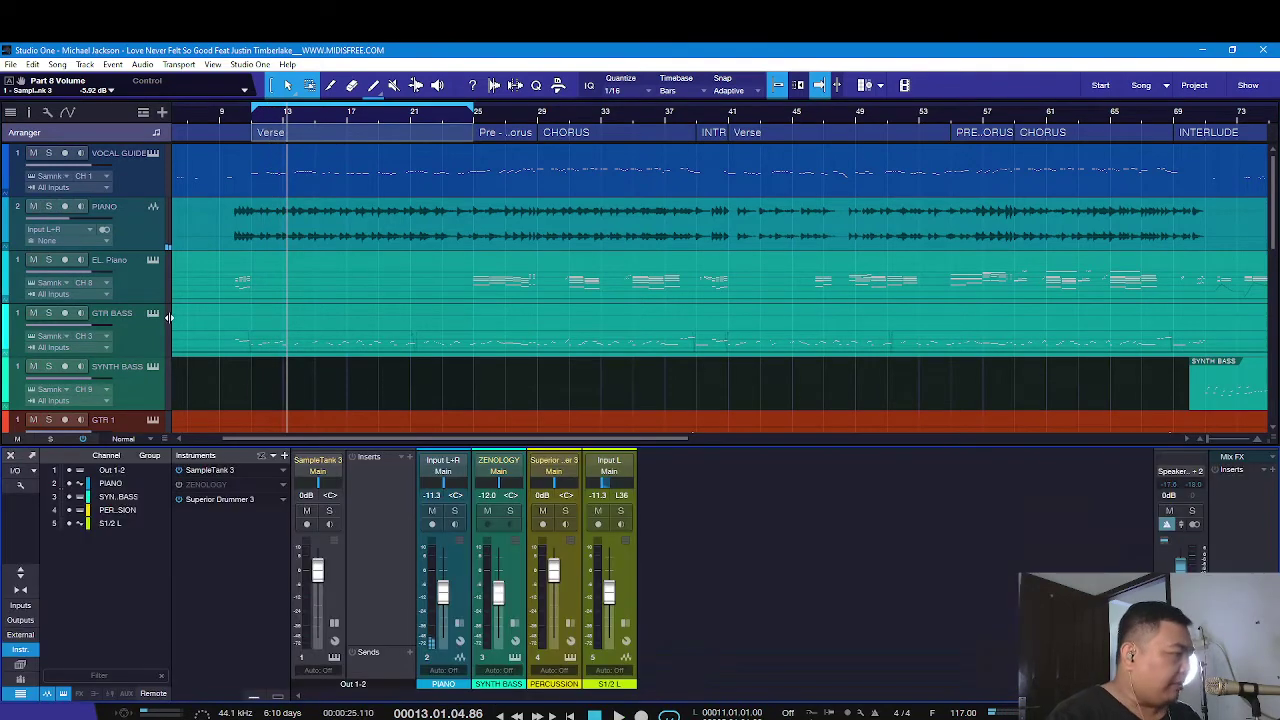
left_click(211, 488)
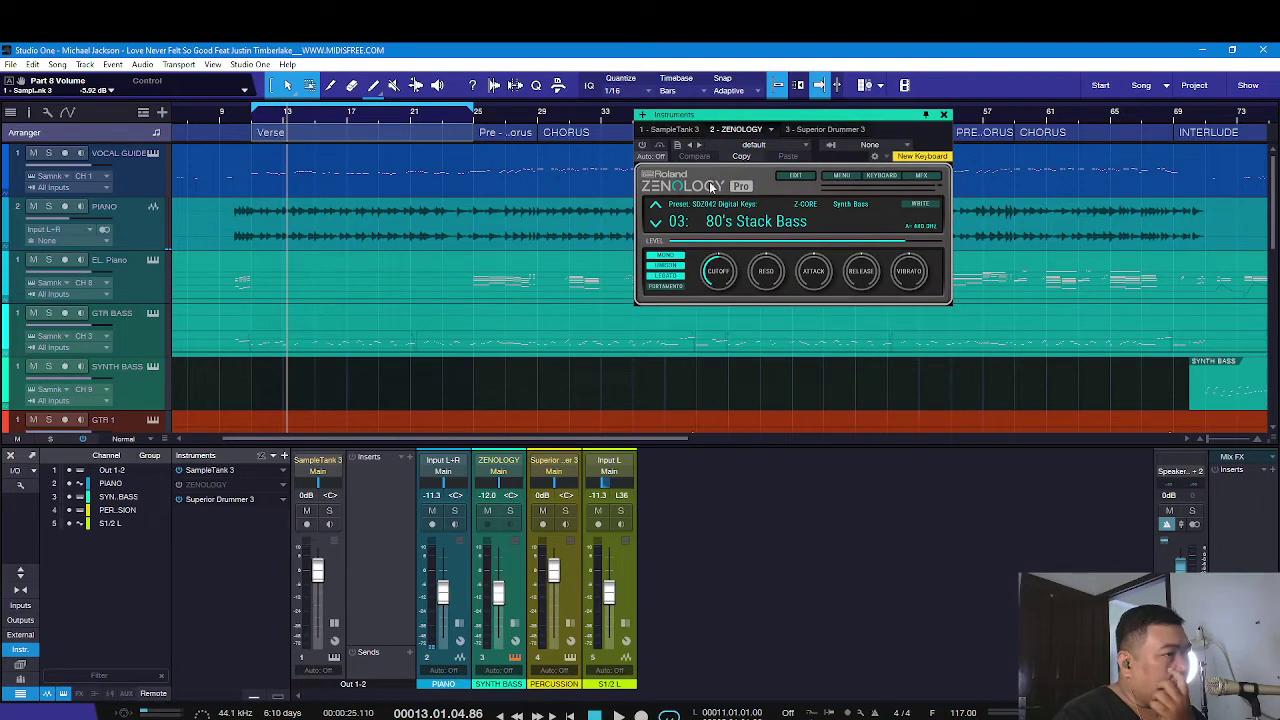
left_click(776, 219)
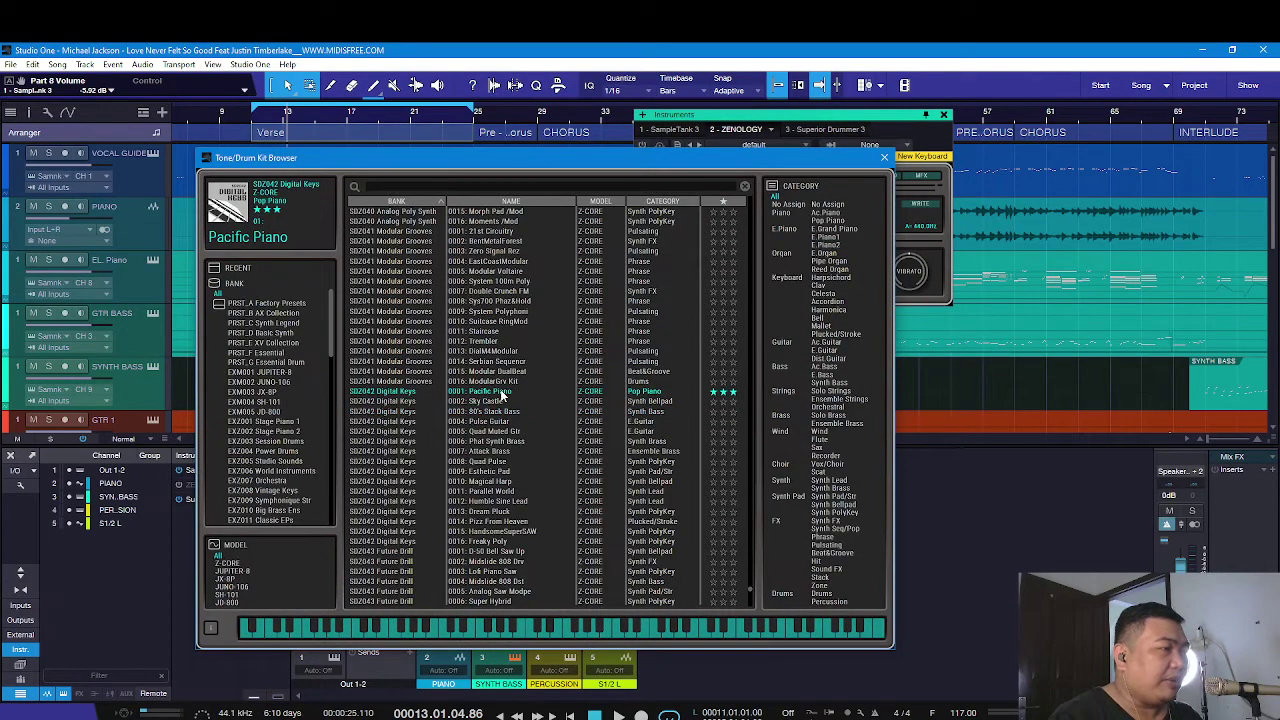
left_click(884, 158)
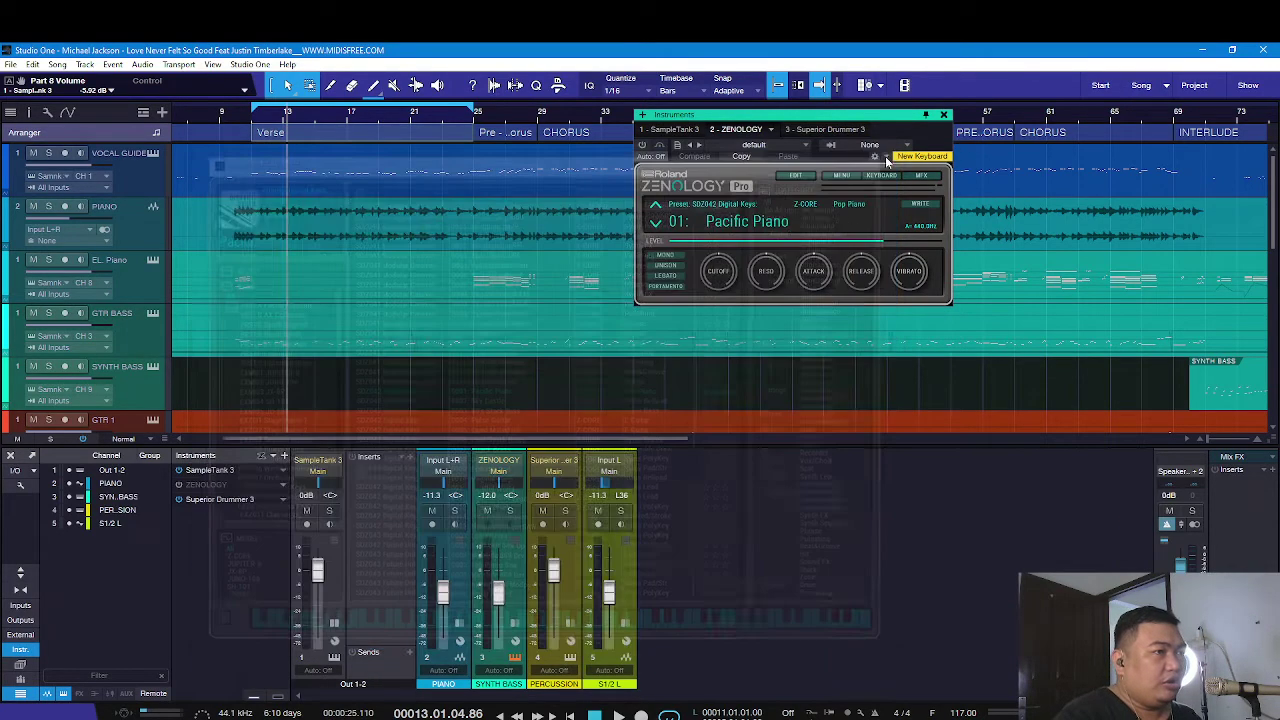
left_click(945, 116)
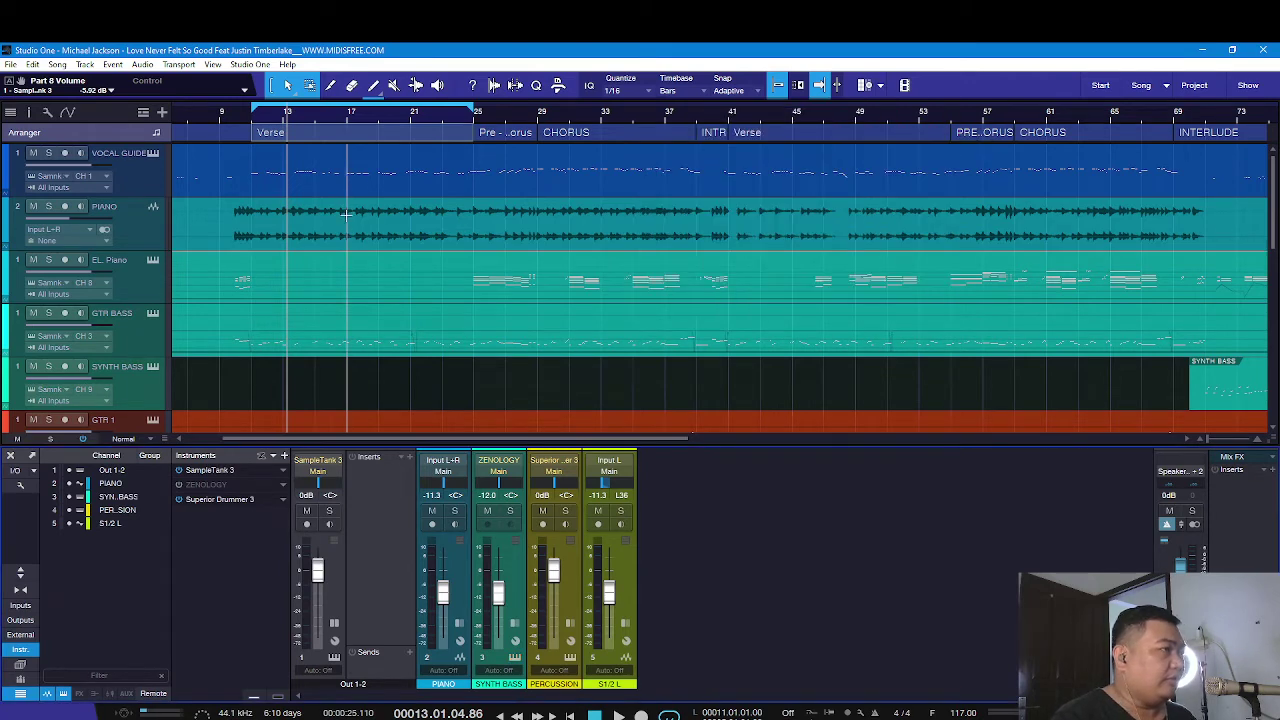
Play the Verse with PIANO soloed and add the GTR BASS, GTR 1 and GTR MTD 2 tracks to the solo one by one
left_click(48, 207)
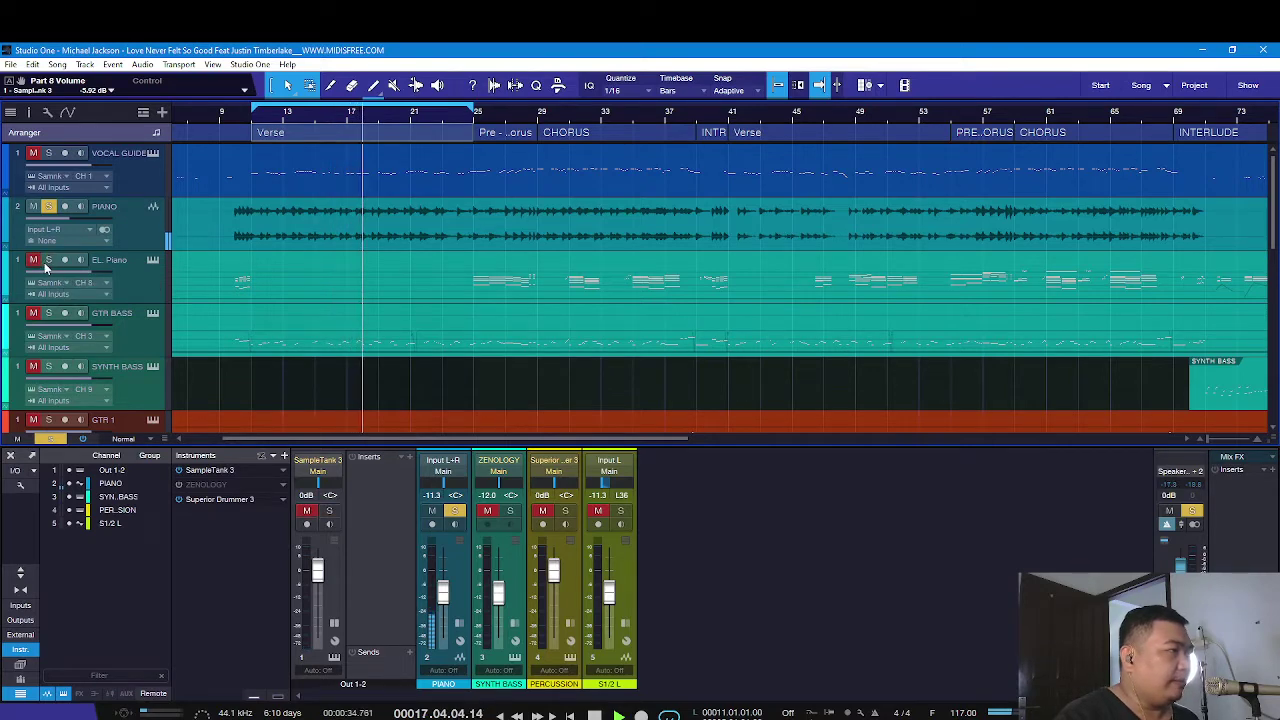
scroll(45, 280, "down", 1)
left_click(49, 293)
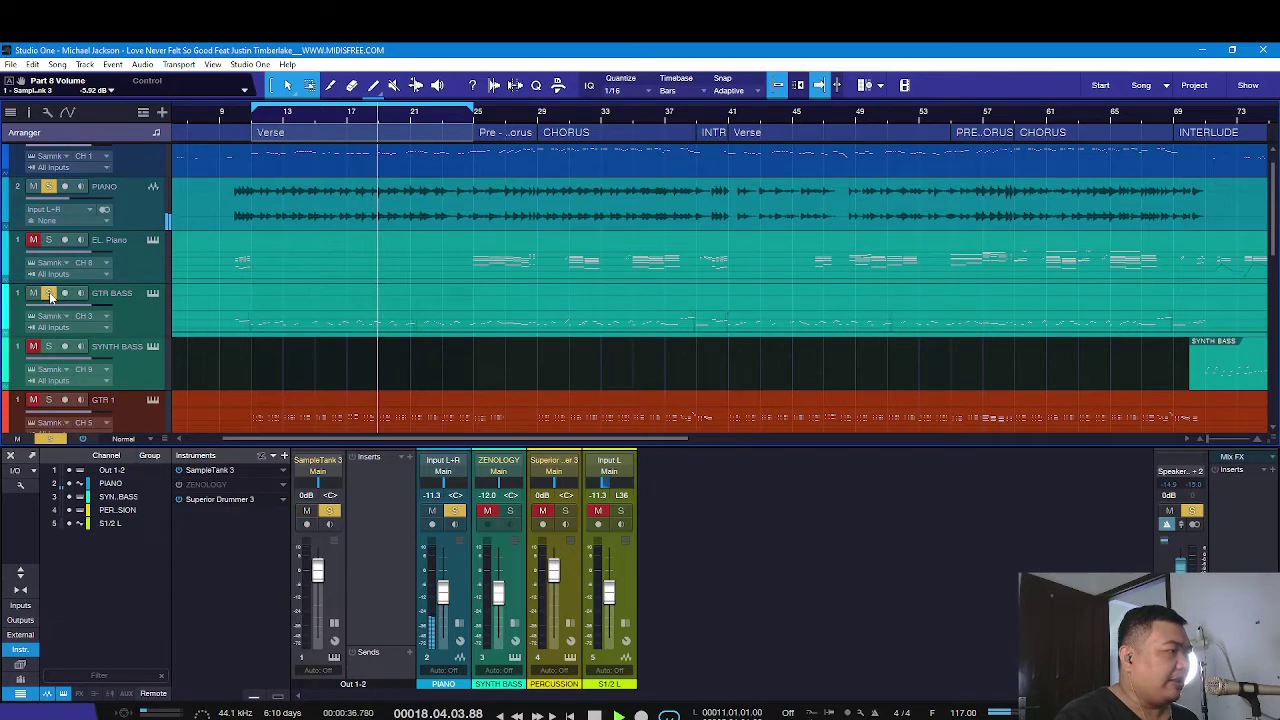
scroll(50, 290, "down", 3)
left_click(49, 257)
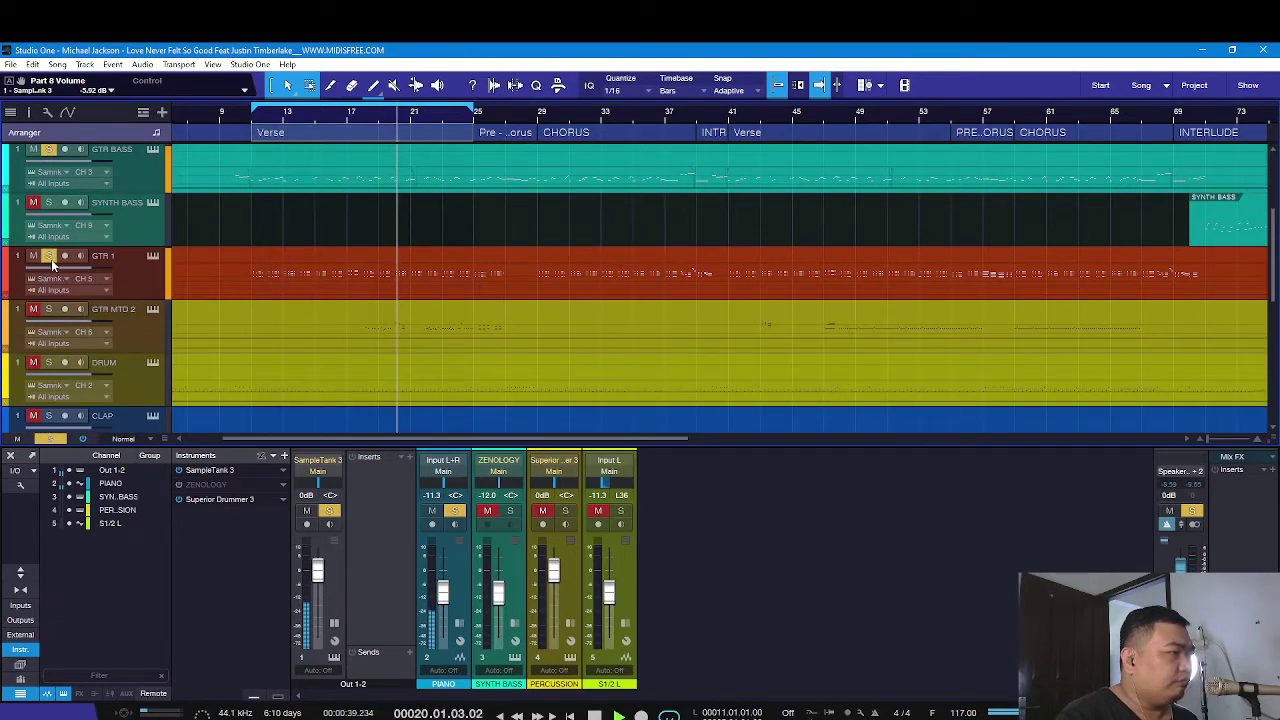
left_click(49, 310)
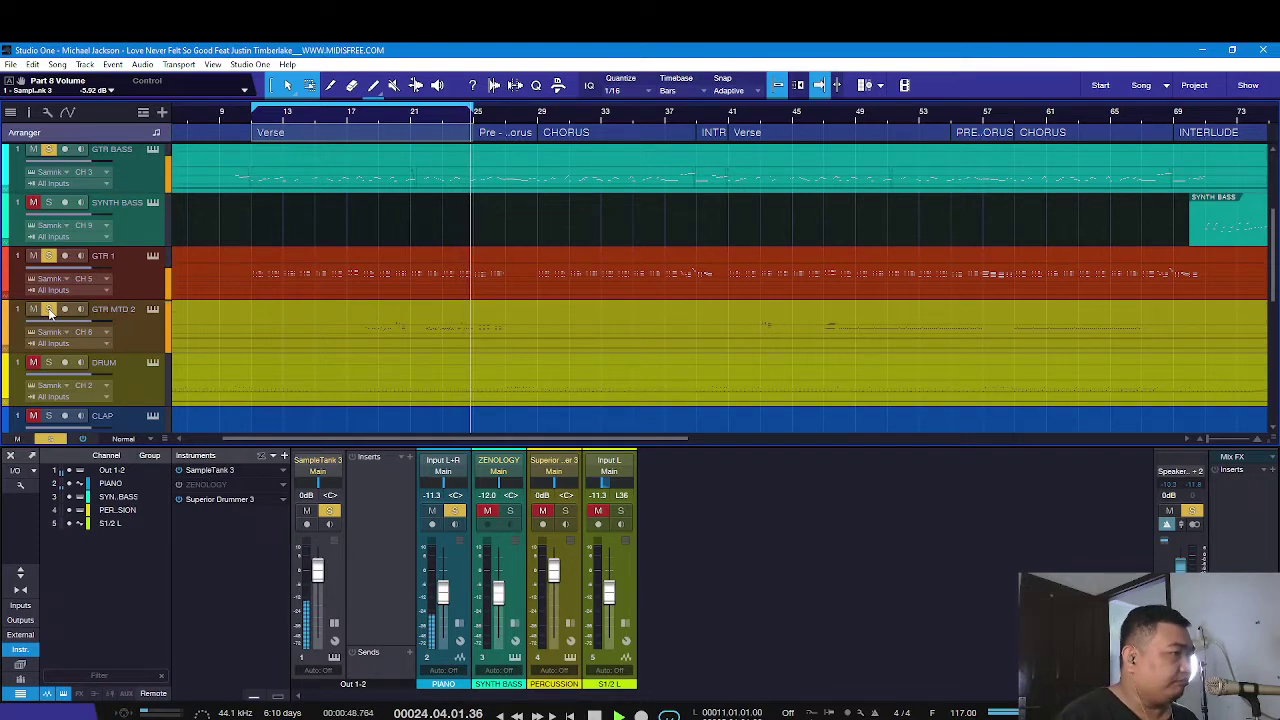
Add the DRUM, CH9, CH8 and S1/2 L tracks to the soloed parts while the Verse keeps looping
scroll(215, 303, "down", 3)
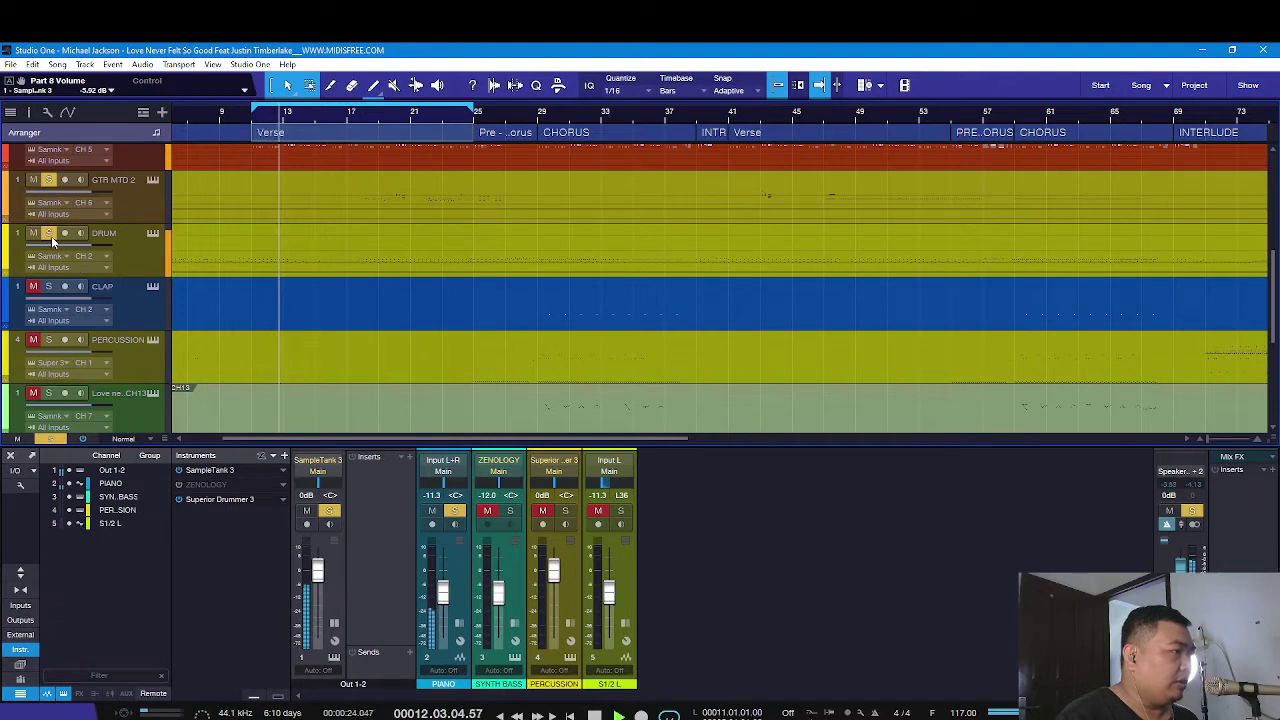
scroll(211, 321, "down", 4)
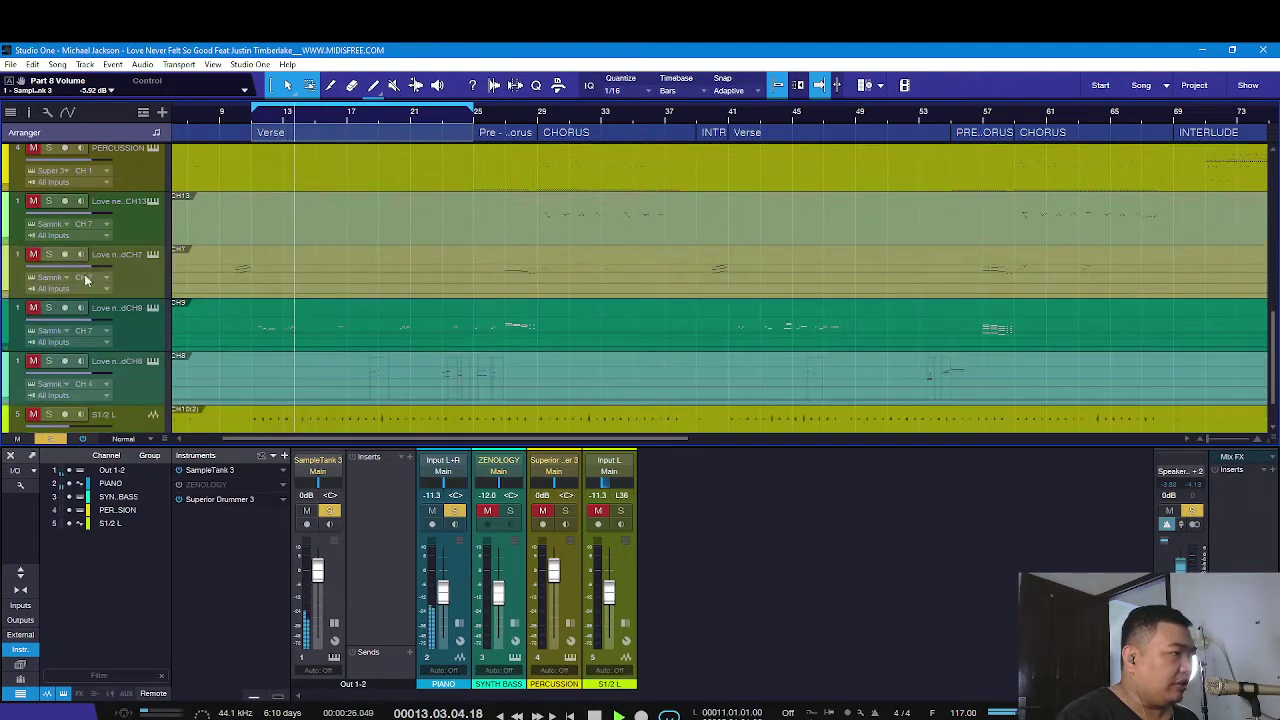
left_click(34, 309)
left_click(47, 311)
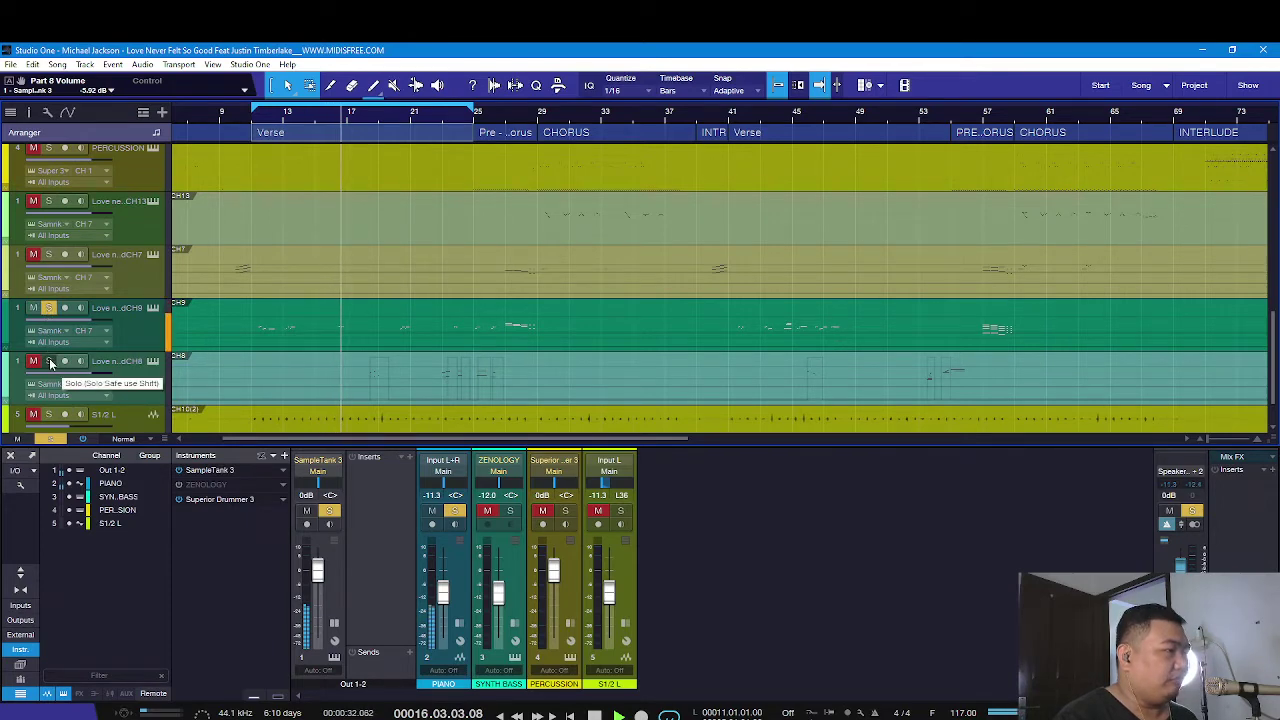
left_click(50, 362)
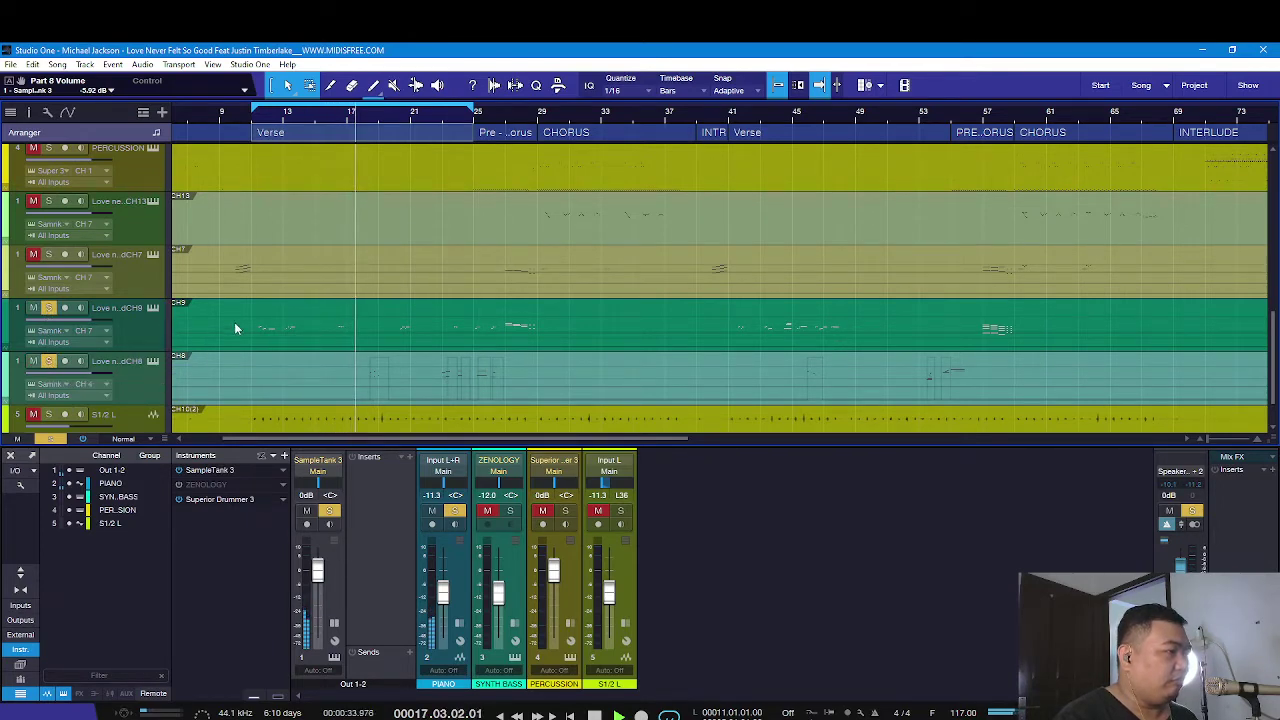
scroll(213, 333, "down", 1)
left_click(53, 364)
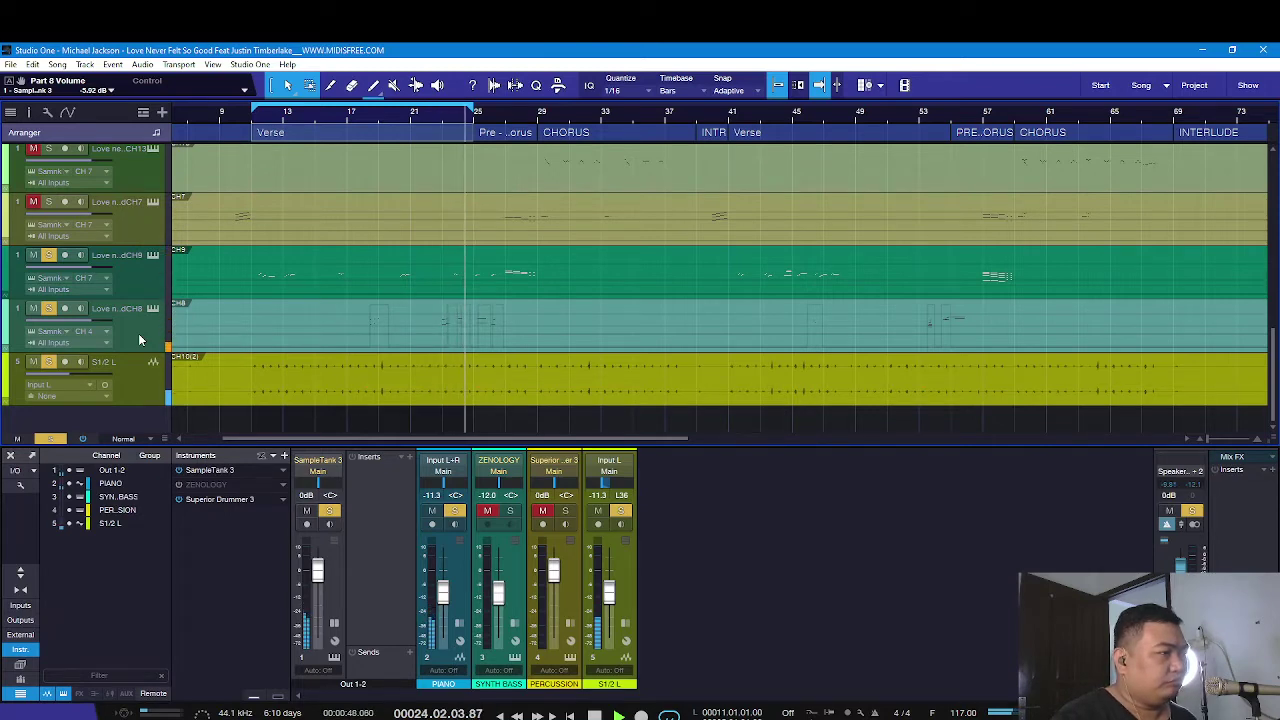
Take the CH8 and S1/2 L tracks out of solo and clear the remaining solos to hear the full Verse
left_click(48, 309)
left_click(48, 362)
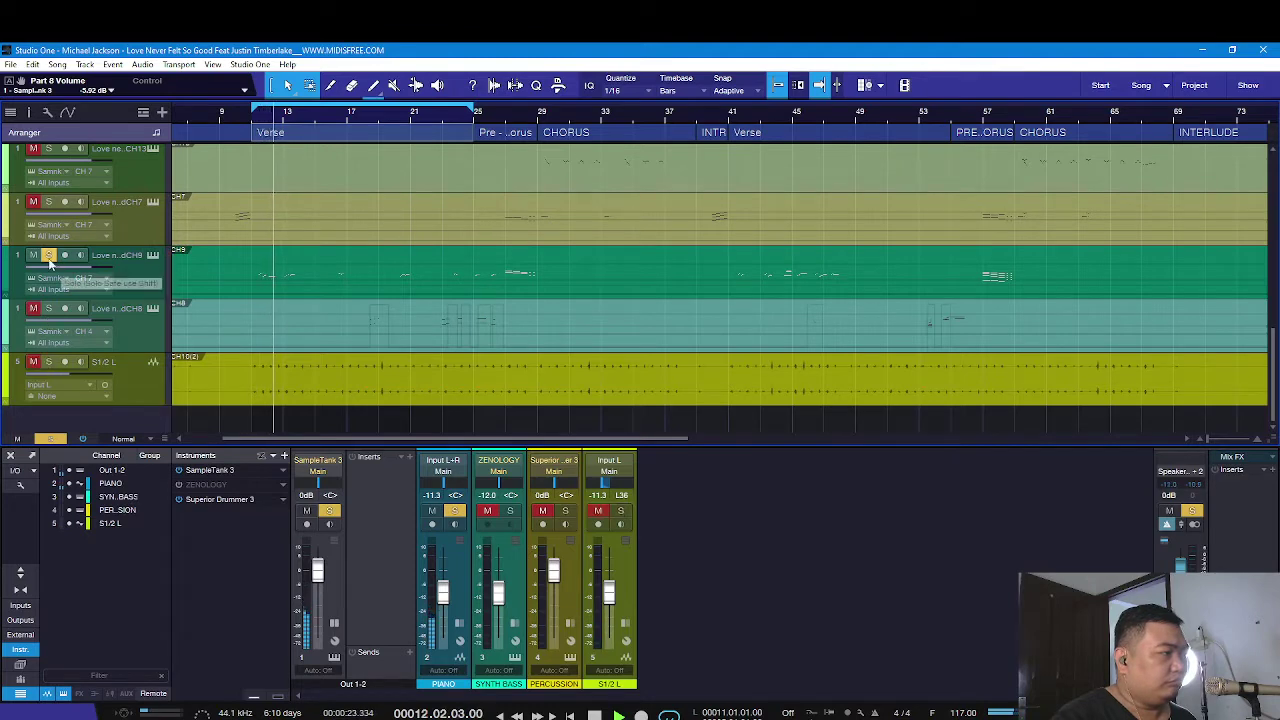
scroll(286, 314, "up", 5)
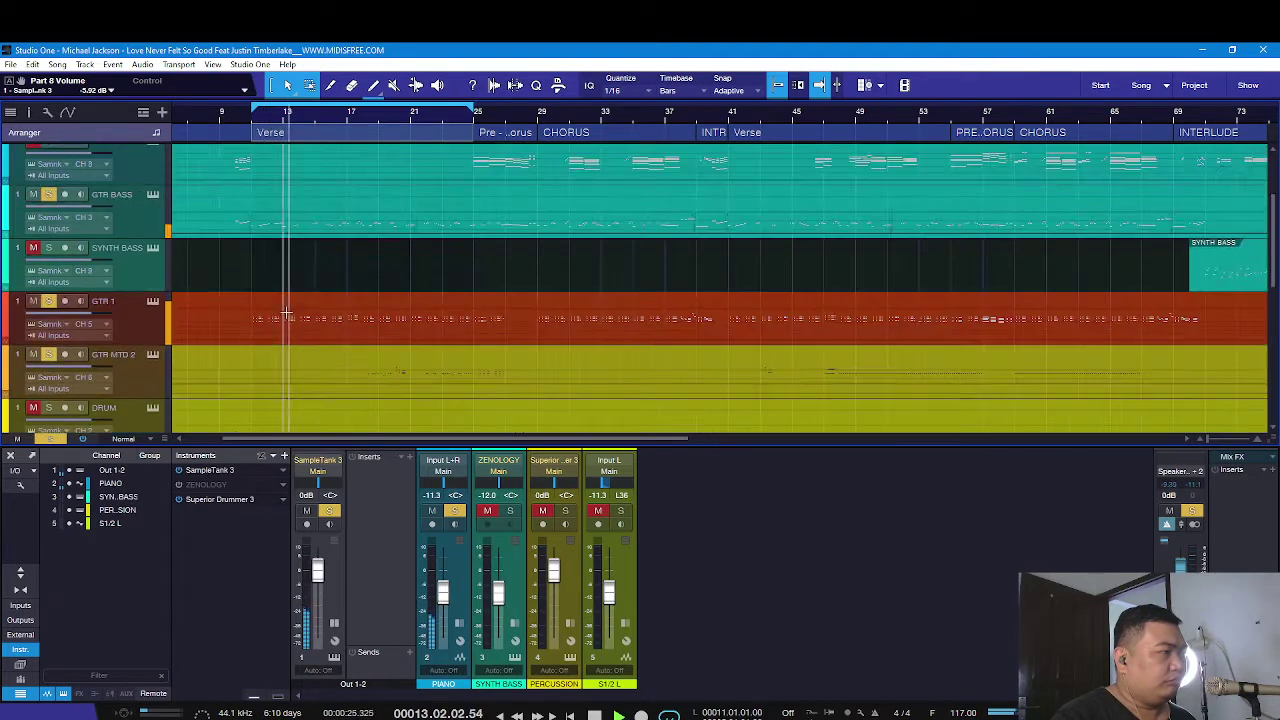
left_click(35, 438)
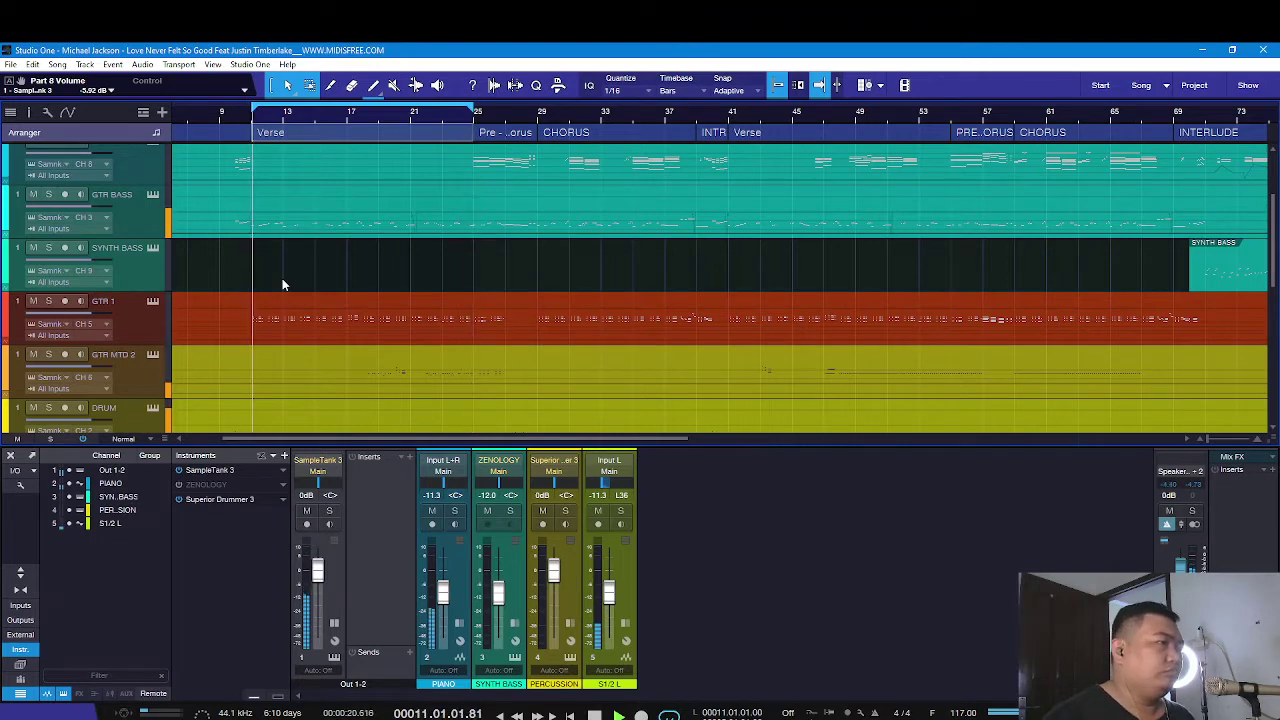
Loop the first Pre-Chorus section and listen to the EL. Piano and PERCUSSION tracks in solo
left_click(488, 139)
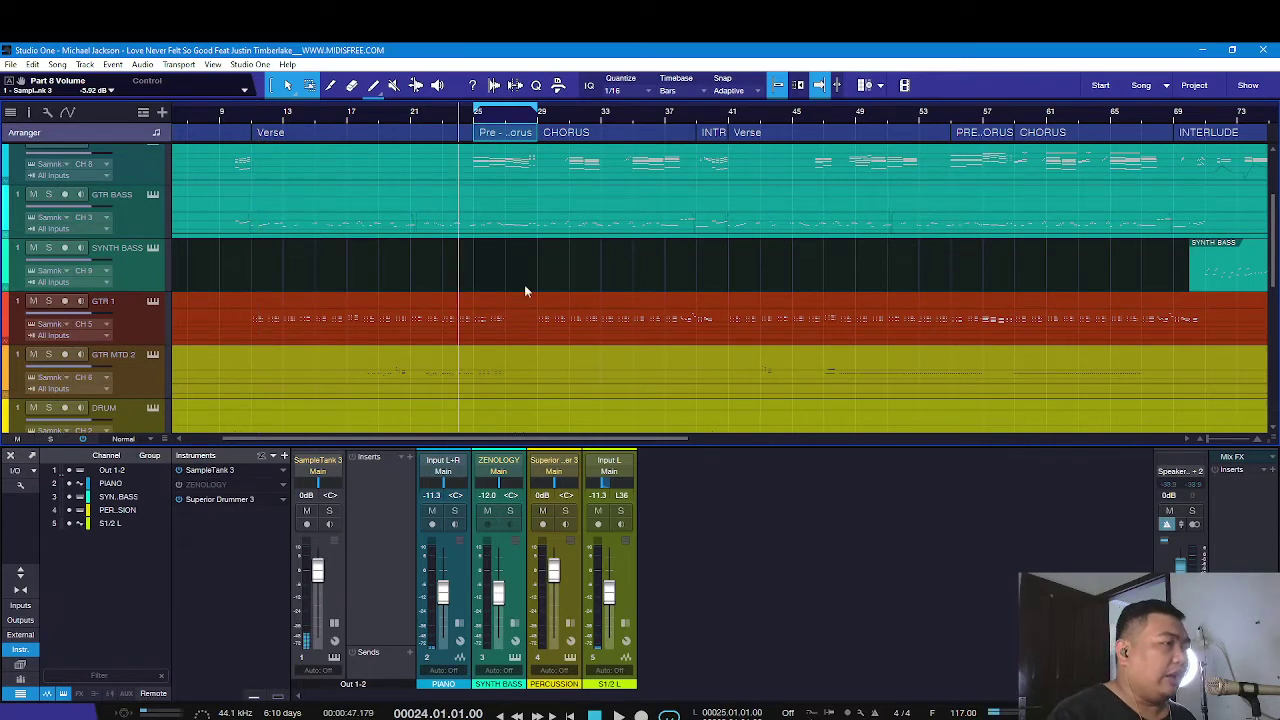
scroll(497, 263, "up", 3)
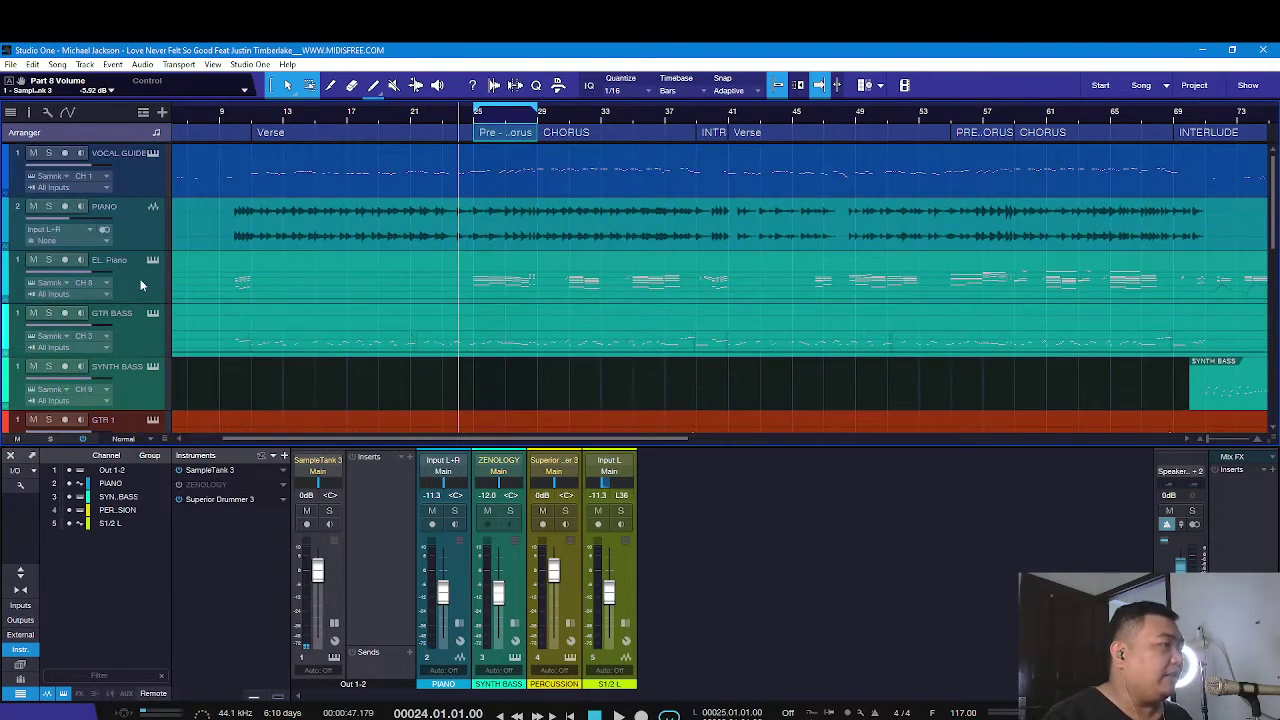
key("space")
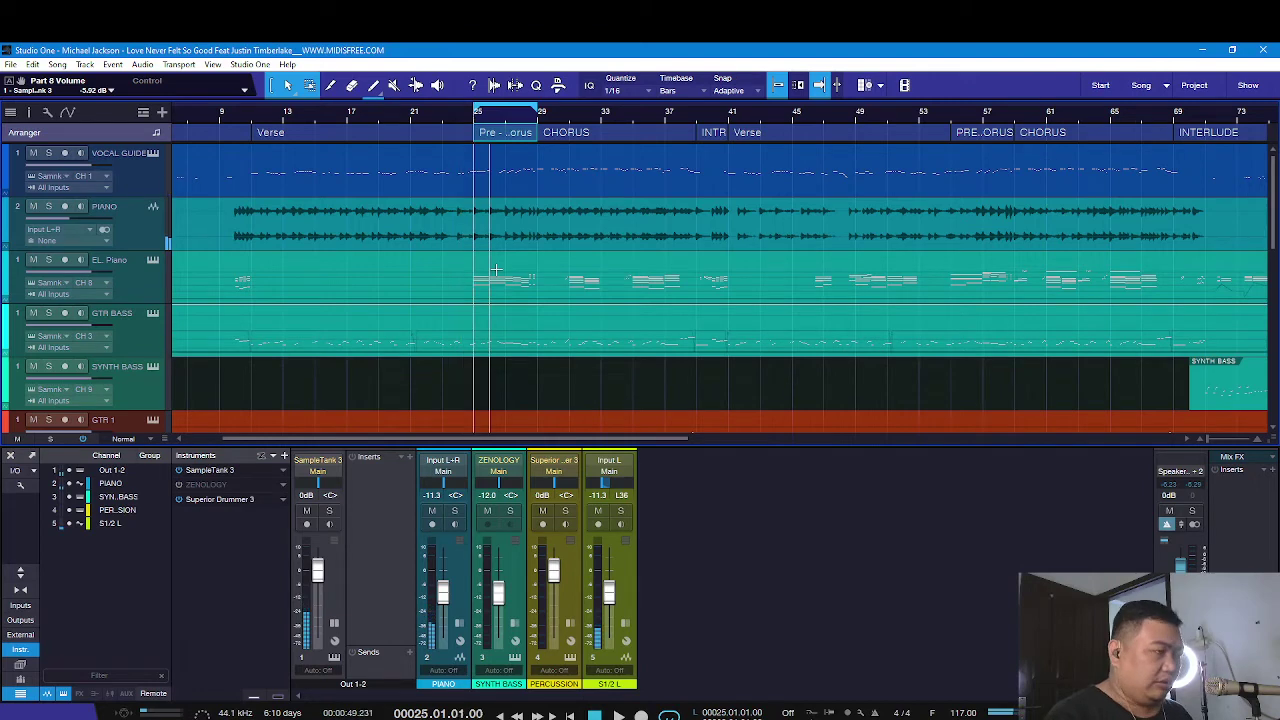
left_click(48, 259)
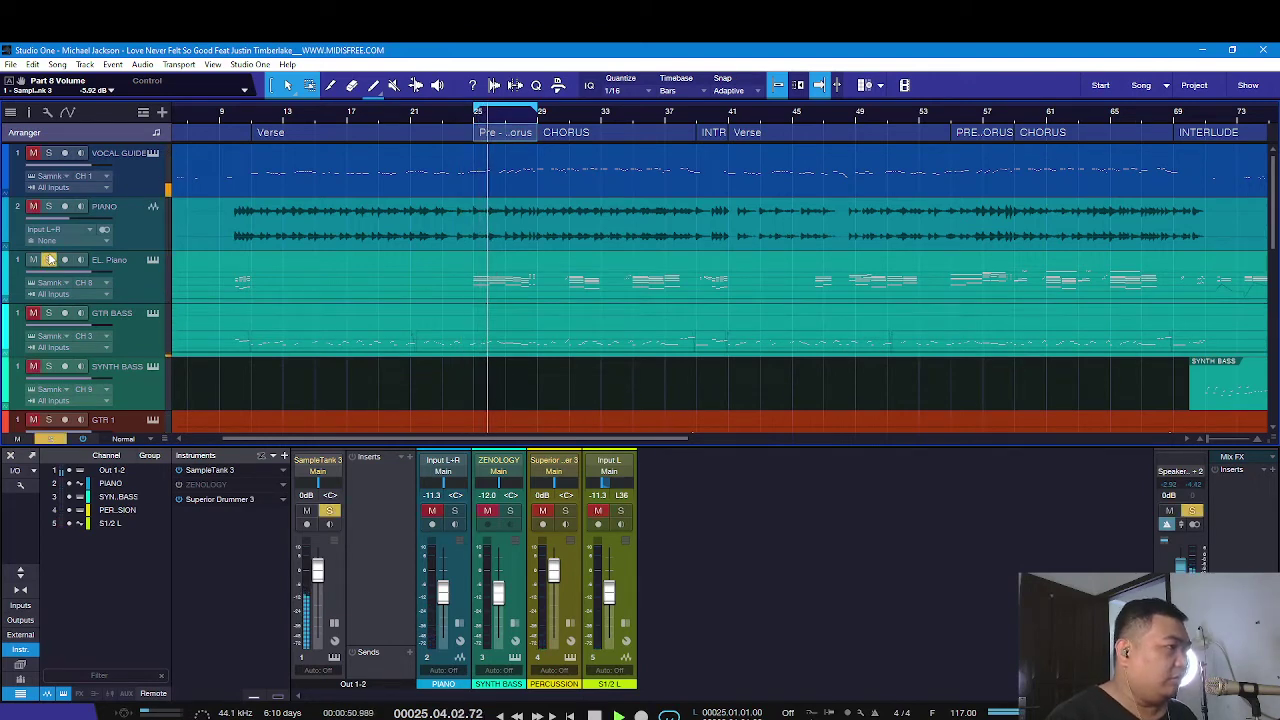
scroll(267, 282, "down", 5)
scroll(345, 291, "down", 3)
scroll(345, 291, "up", 3)
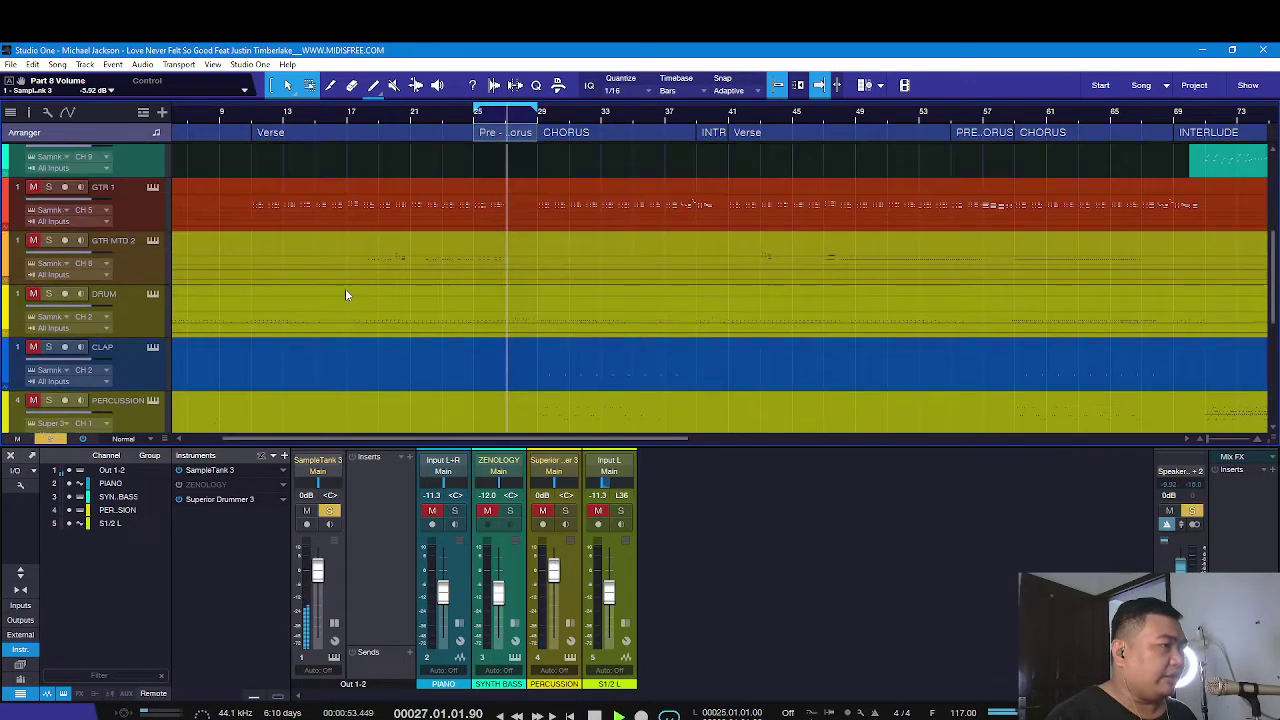
left_click(48, 400)
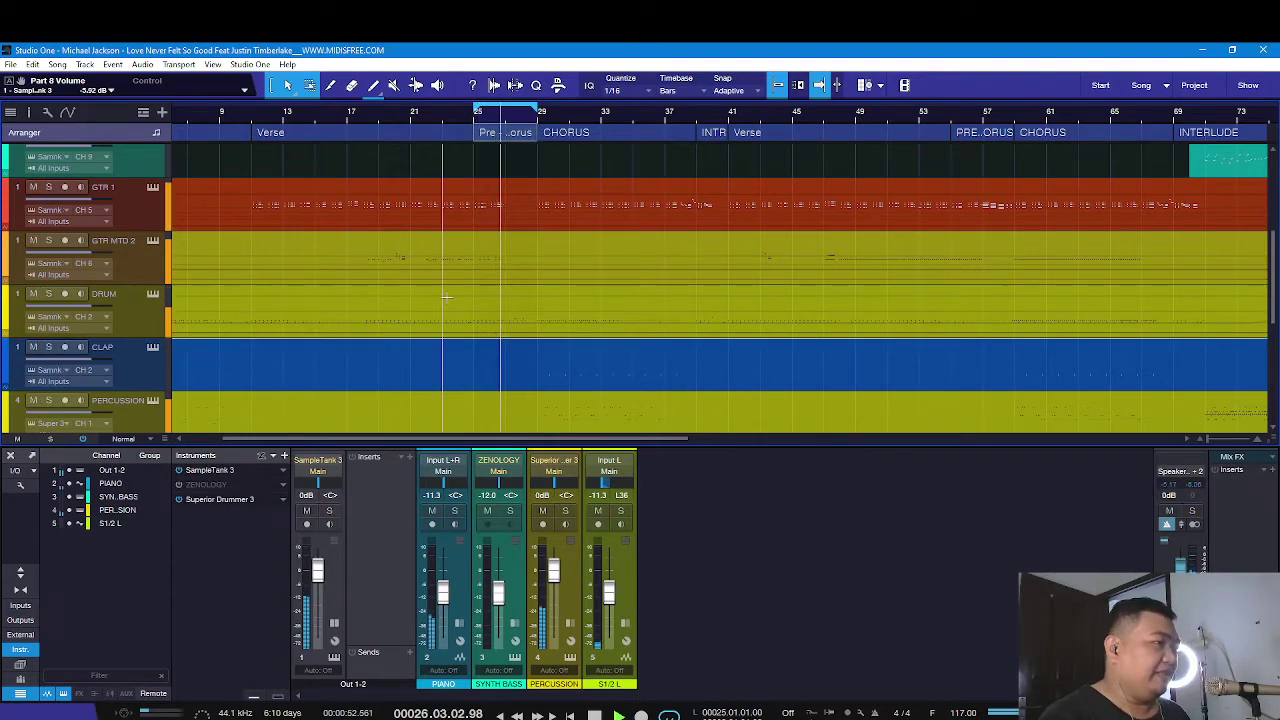
Listen to the S1/2 L and CH8 tracks in solo within the Pre-Chorus, clearing each solo and stopping playback
scroll(533, 270, "down", 4)
scroll(533, 275, "down", 1)
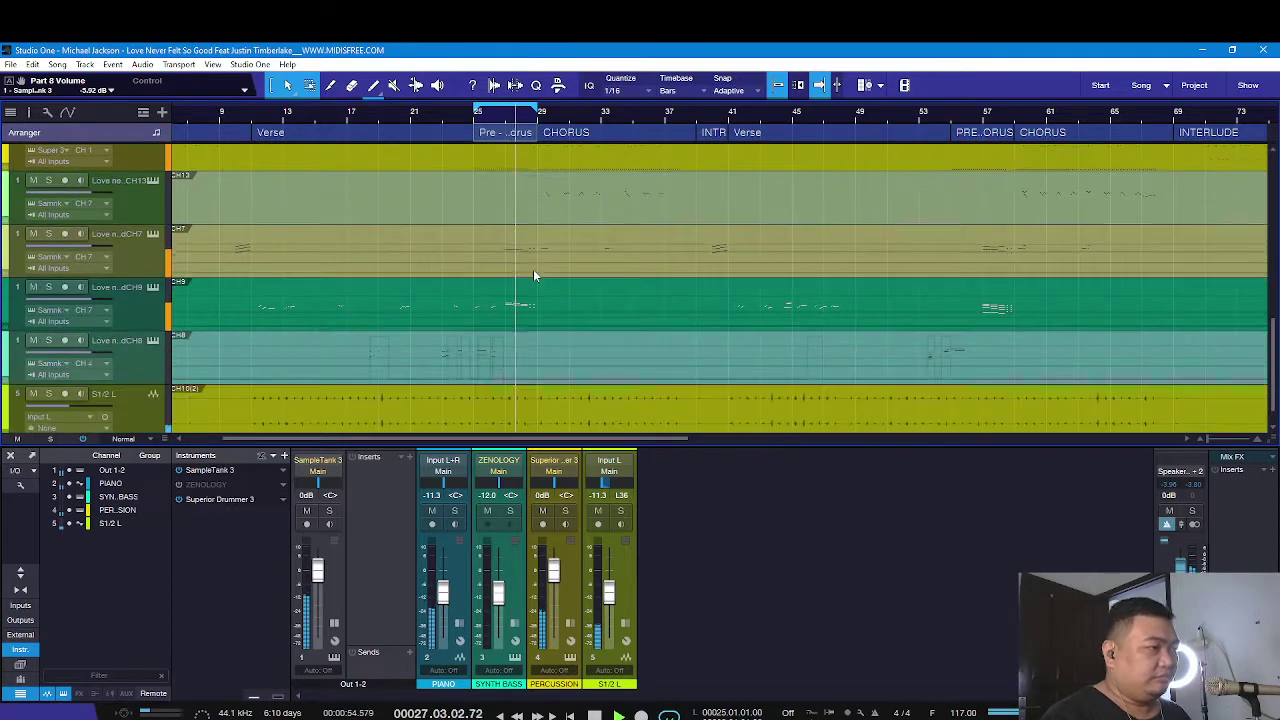
scroll(533, 275, "down", 1)
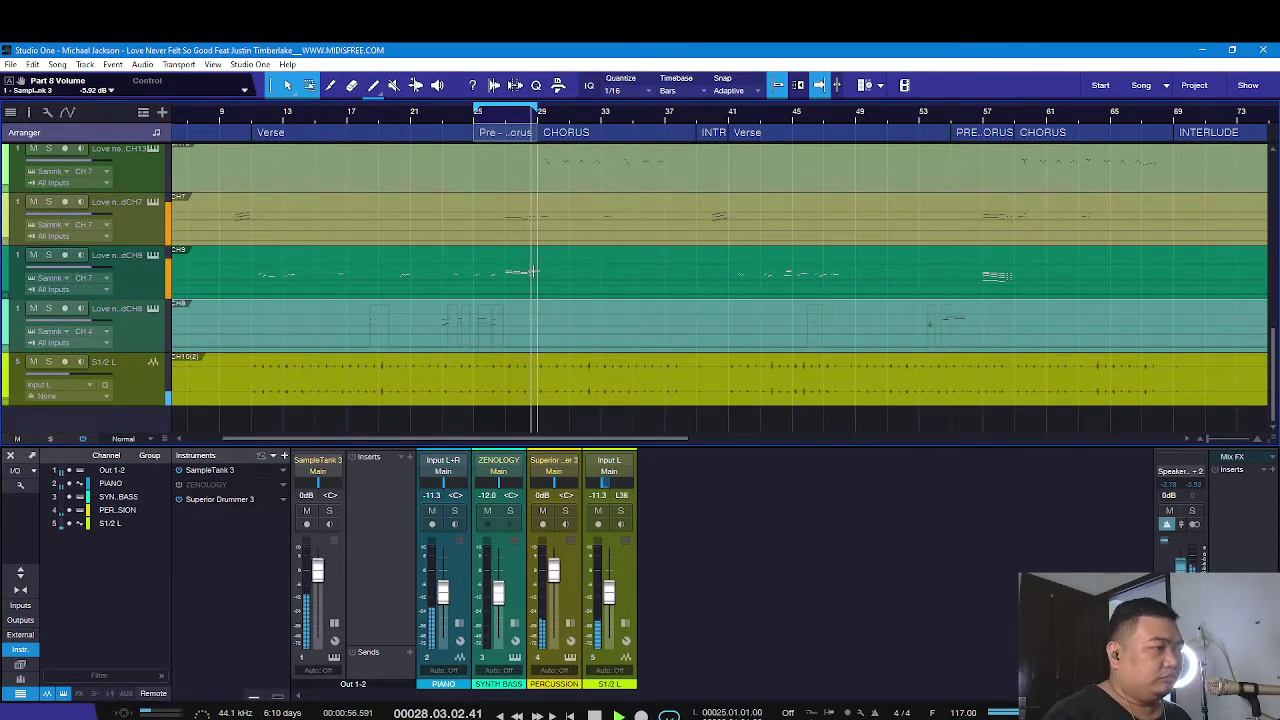
left_click(50, 363)
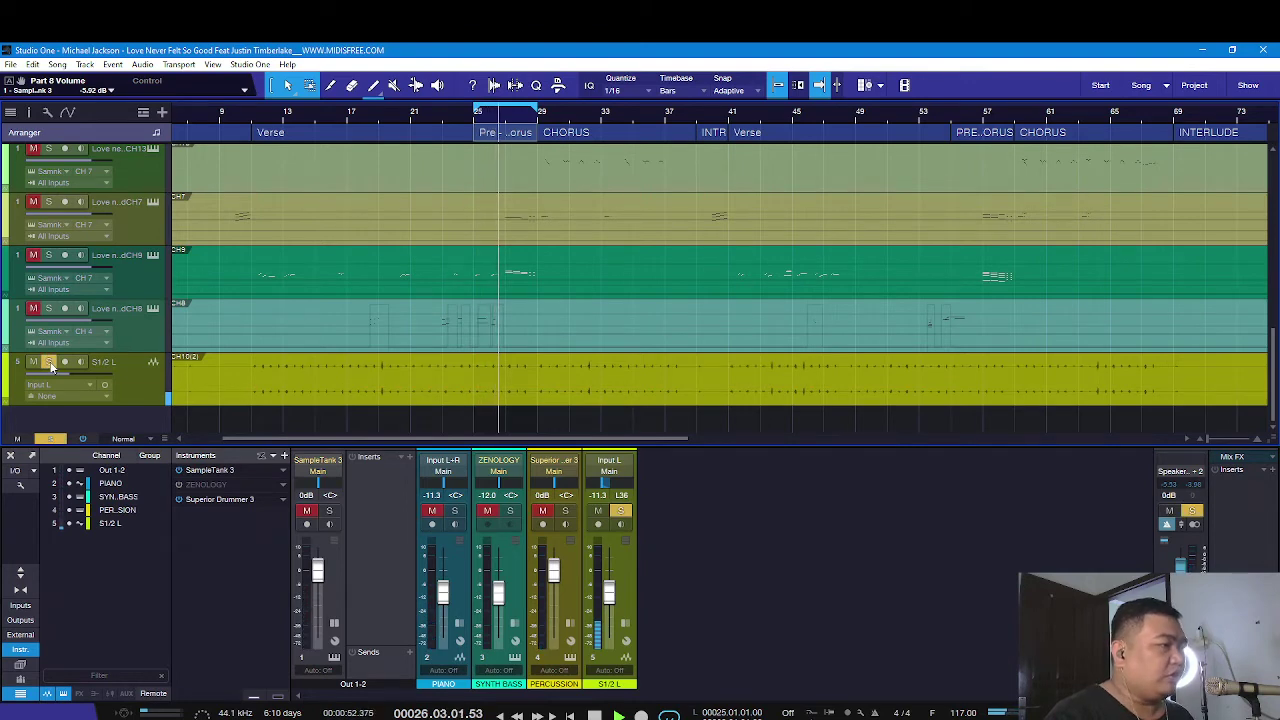
left_click(50, 363)
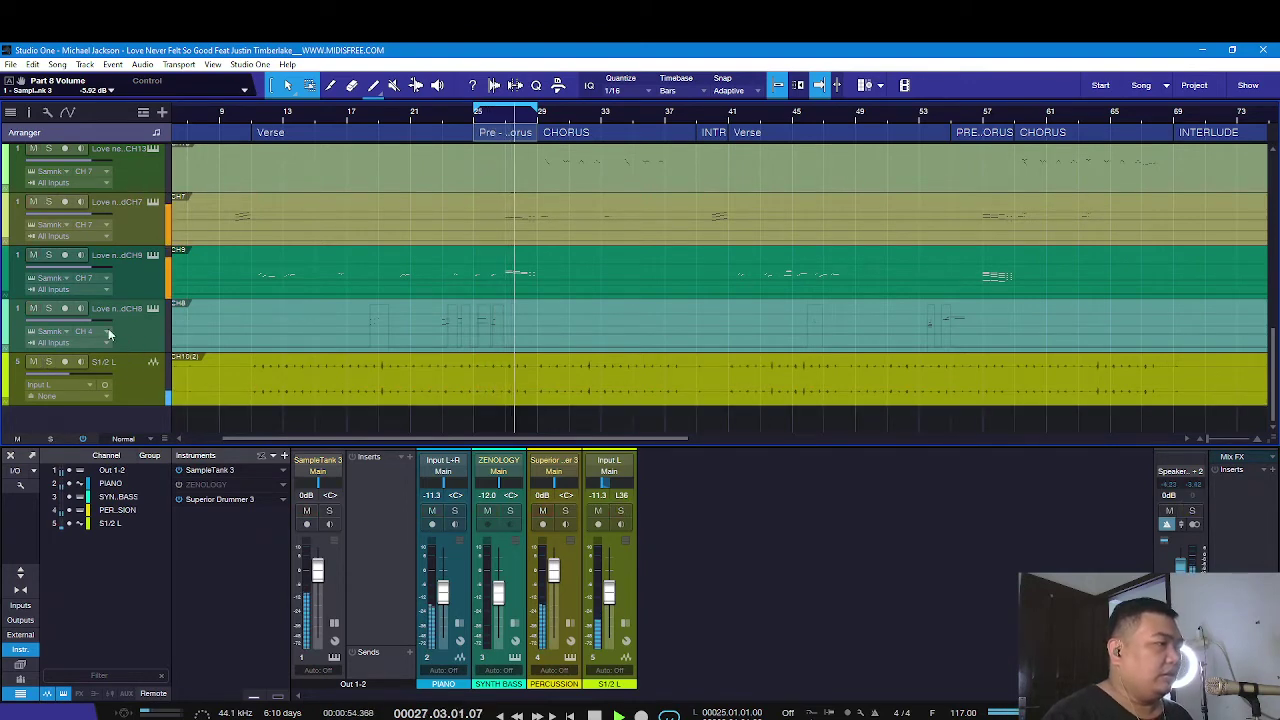
left_click(48, 308)
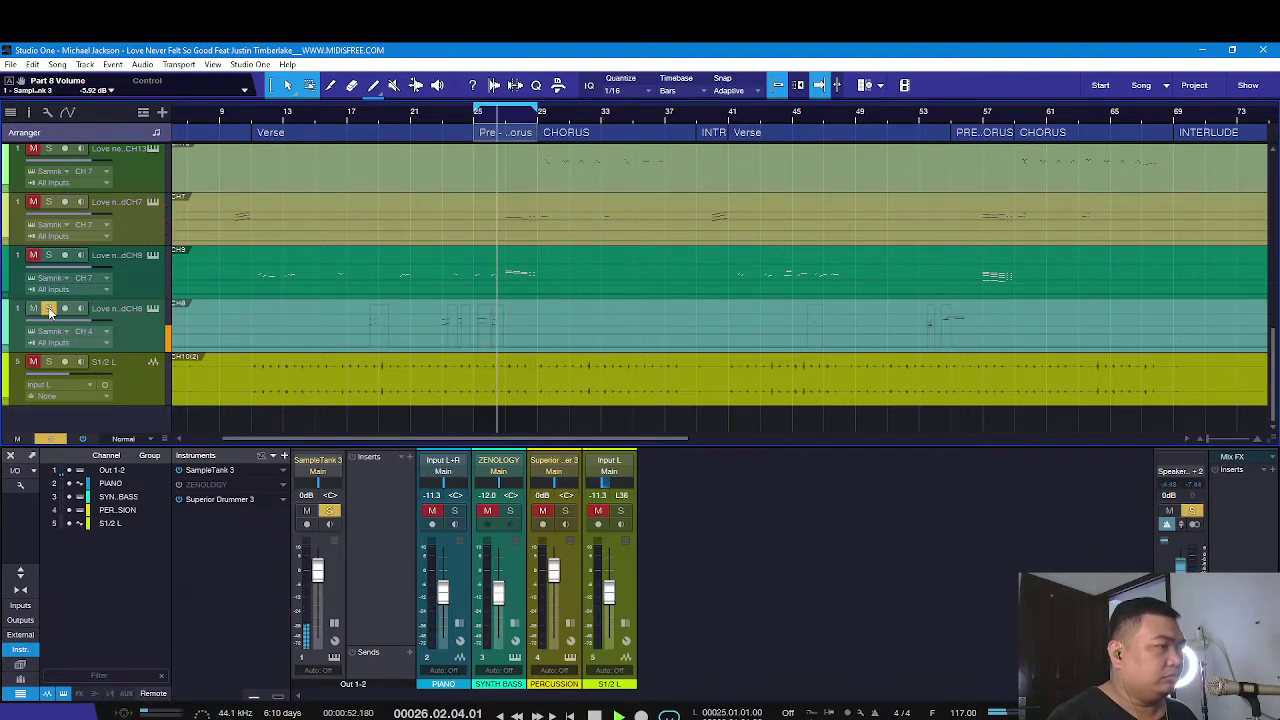
left_click(48, 308)
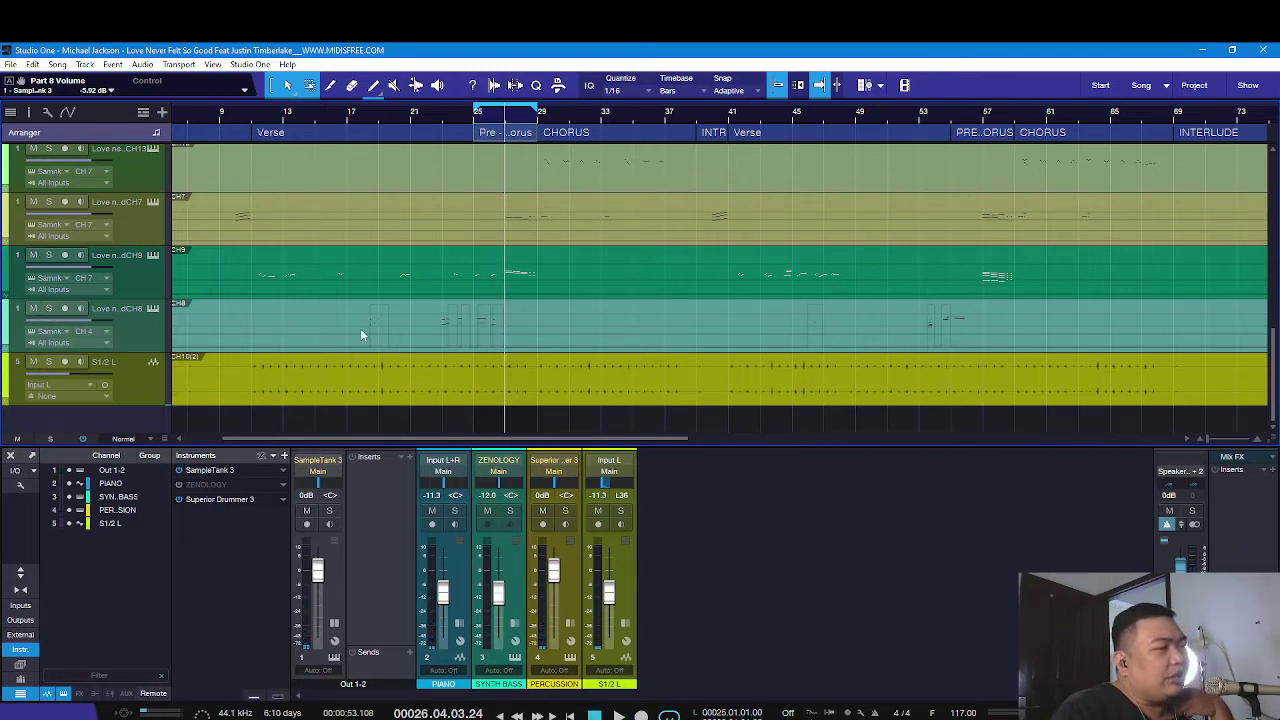
Set the loop to the first CHORUS section, play it briefly and solo the PERCUSSION track
scroll(460, 327, "up", 5)
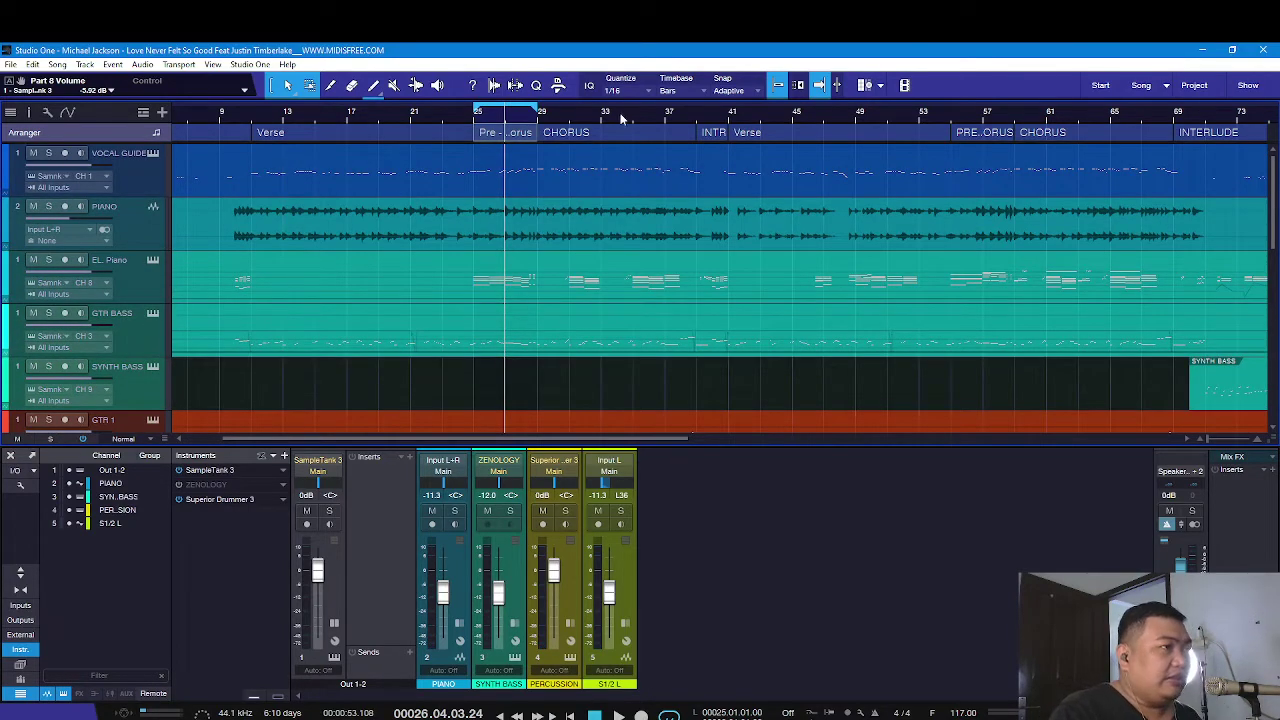
left_click(561, 139)
key("p")
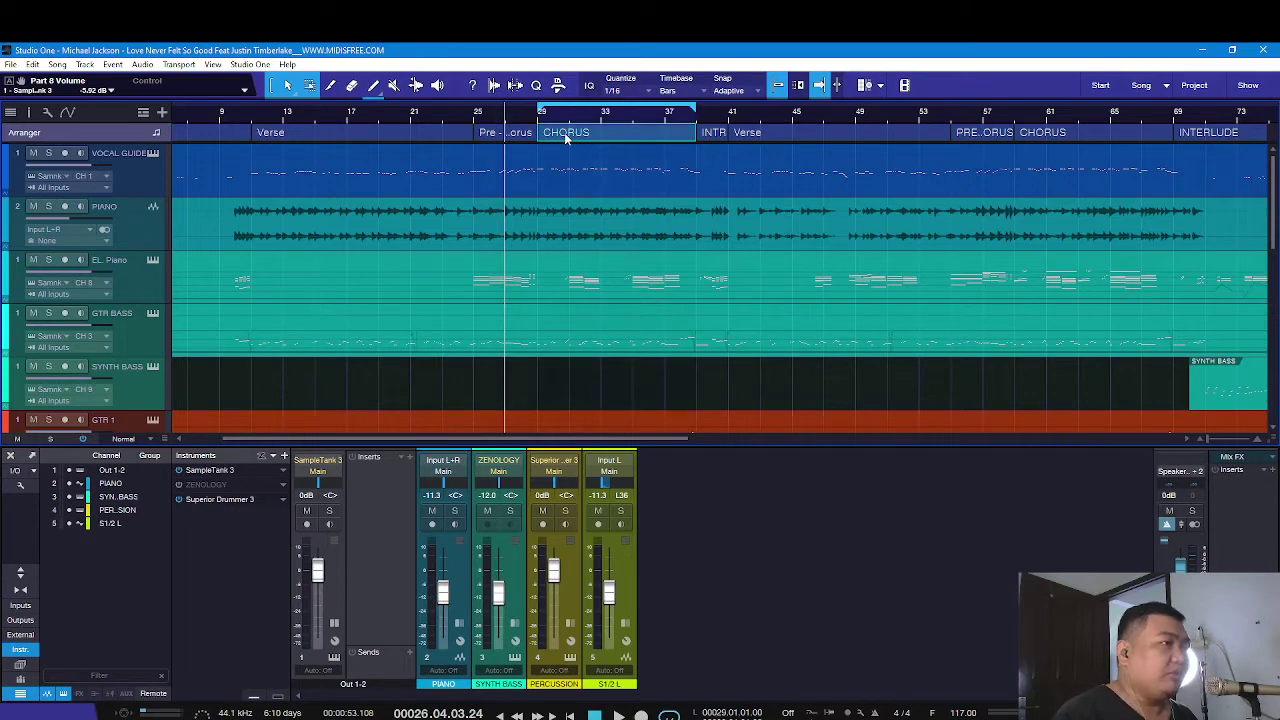
key("space")
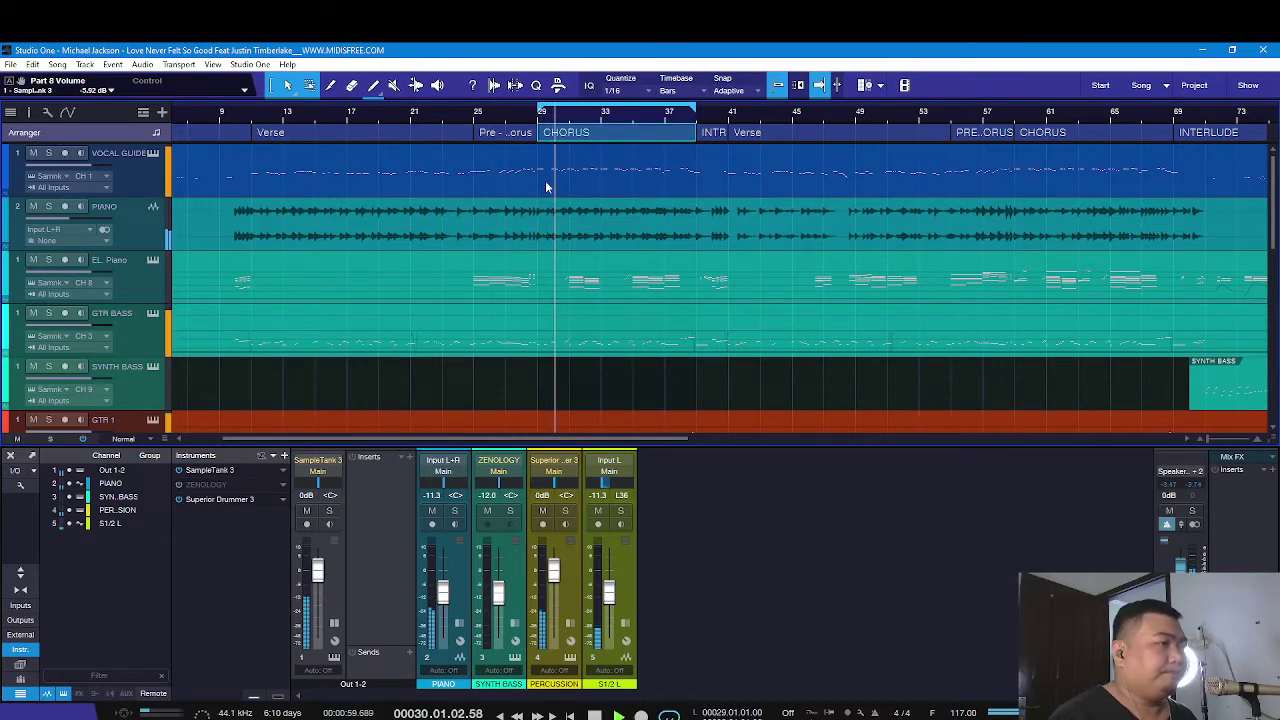
scroll(569, 259, "down", 5)
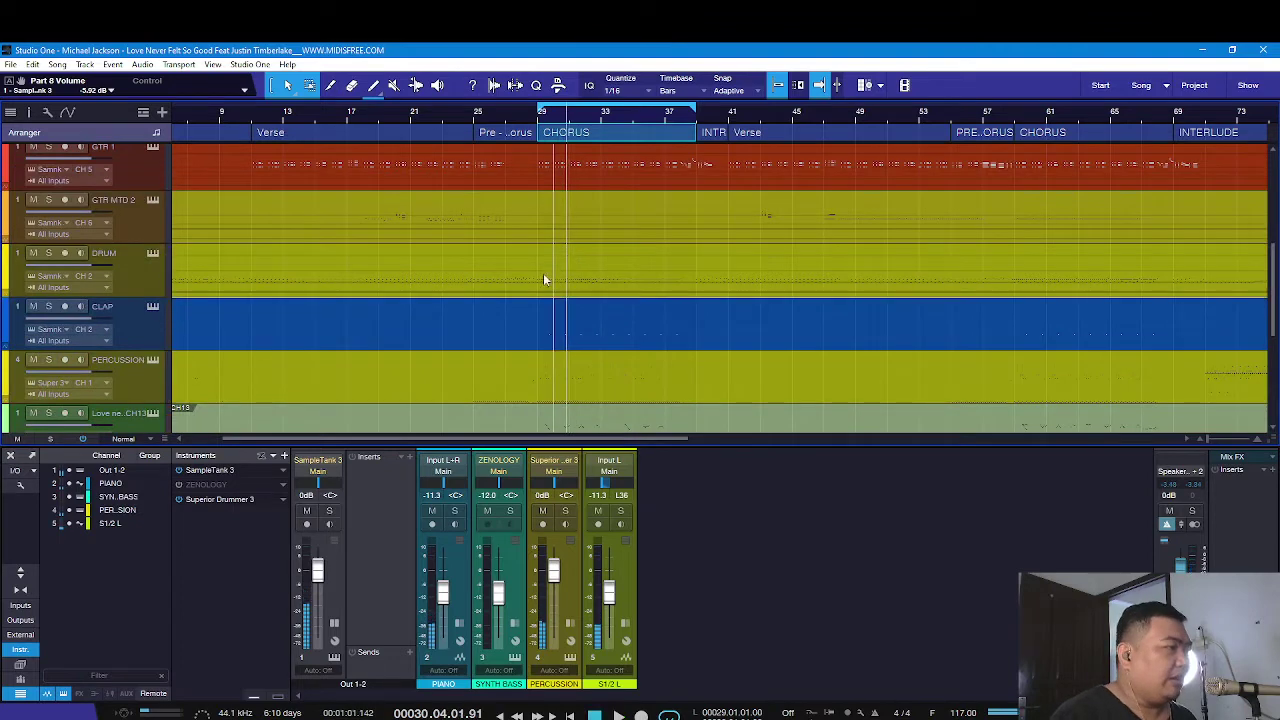
left_click(48, 360)
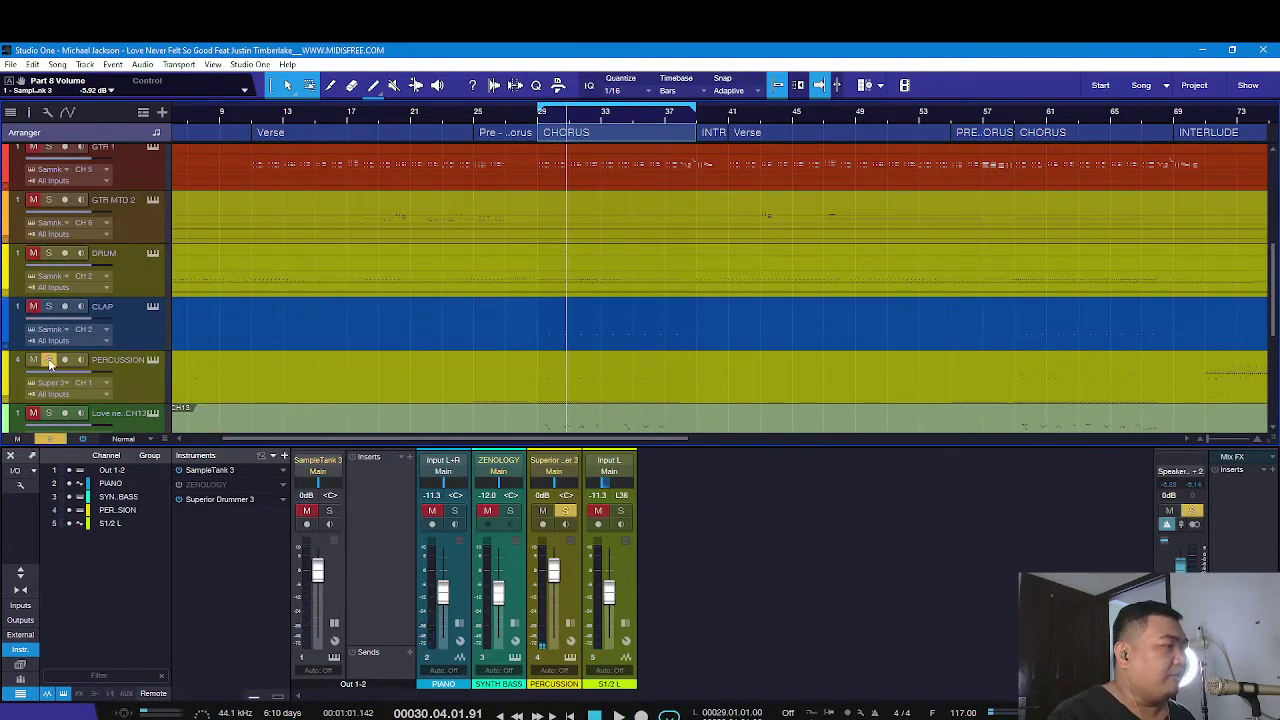
Open the PERCUSSION track's part in the note editor and place the playhead at bar 29, the start of the first CHORUS
scroll(120, 390, "down", 5)
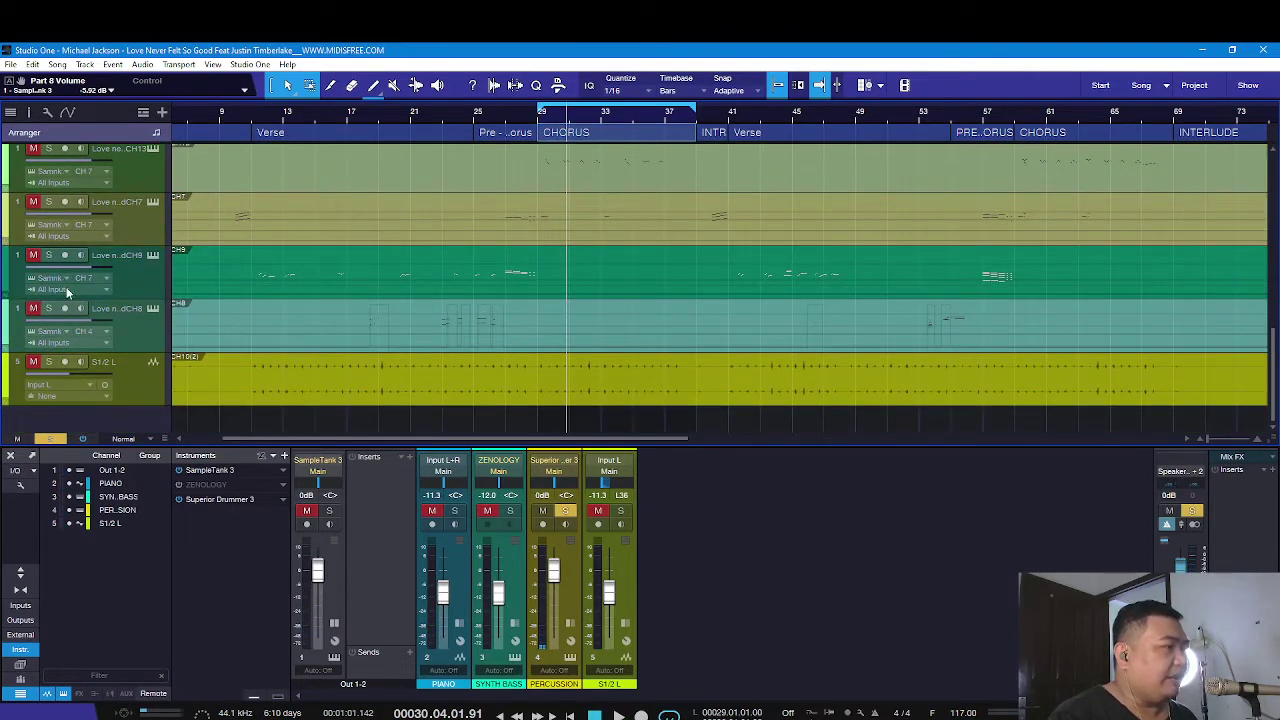
scroll(110, 242, "up", 2)
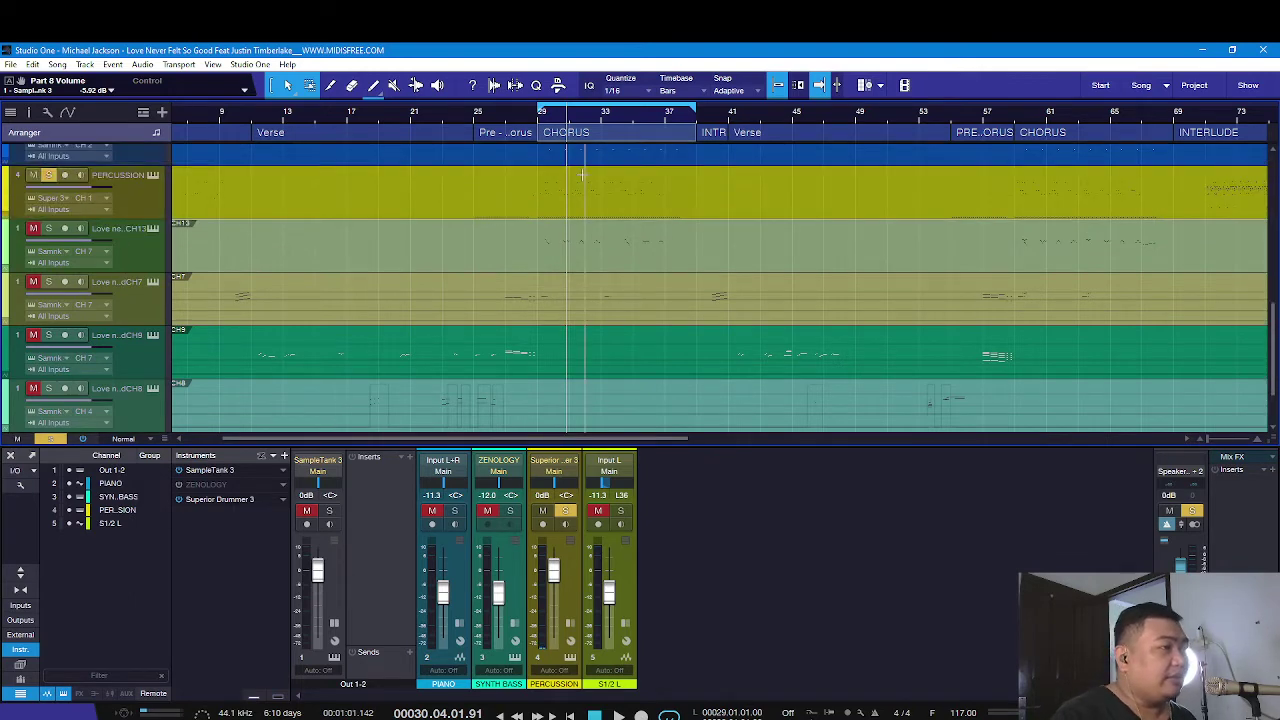
double_click(595, 207)
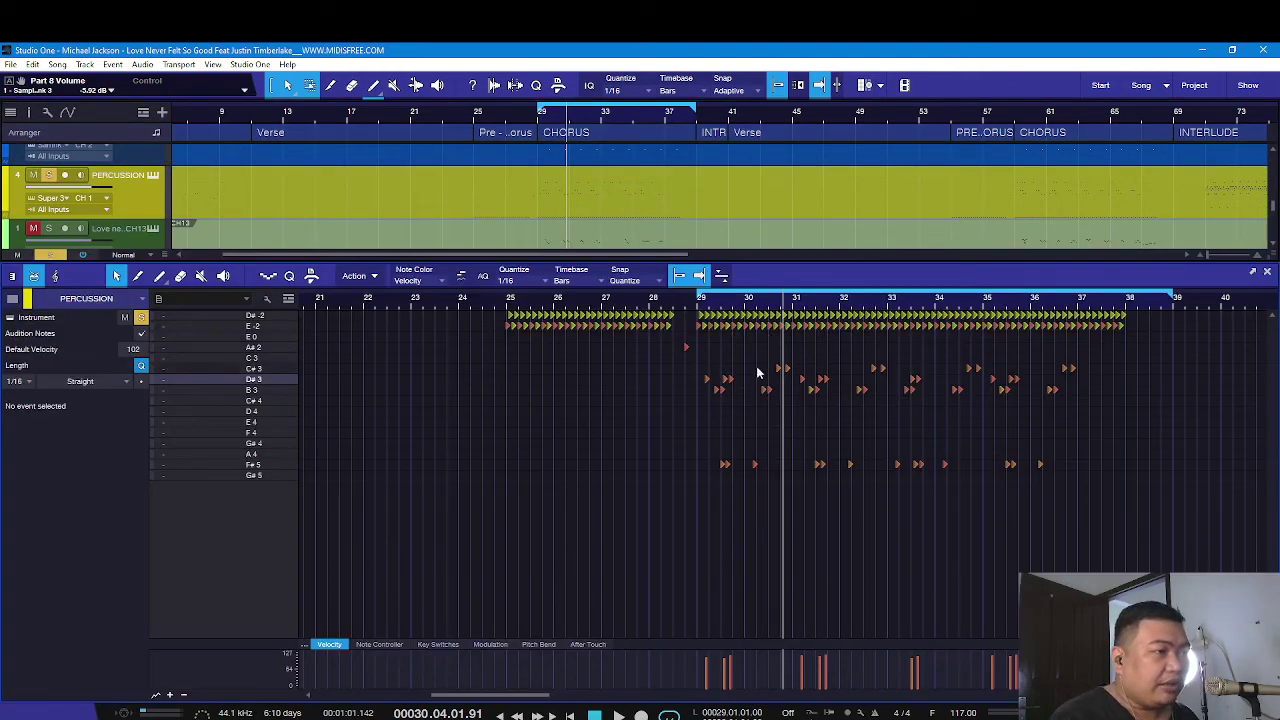
scroll(797, 306, "up", 5)
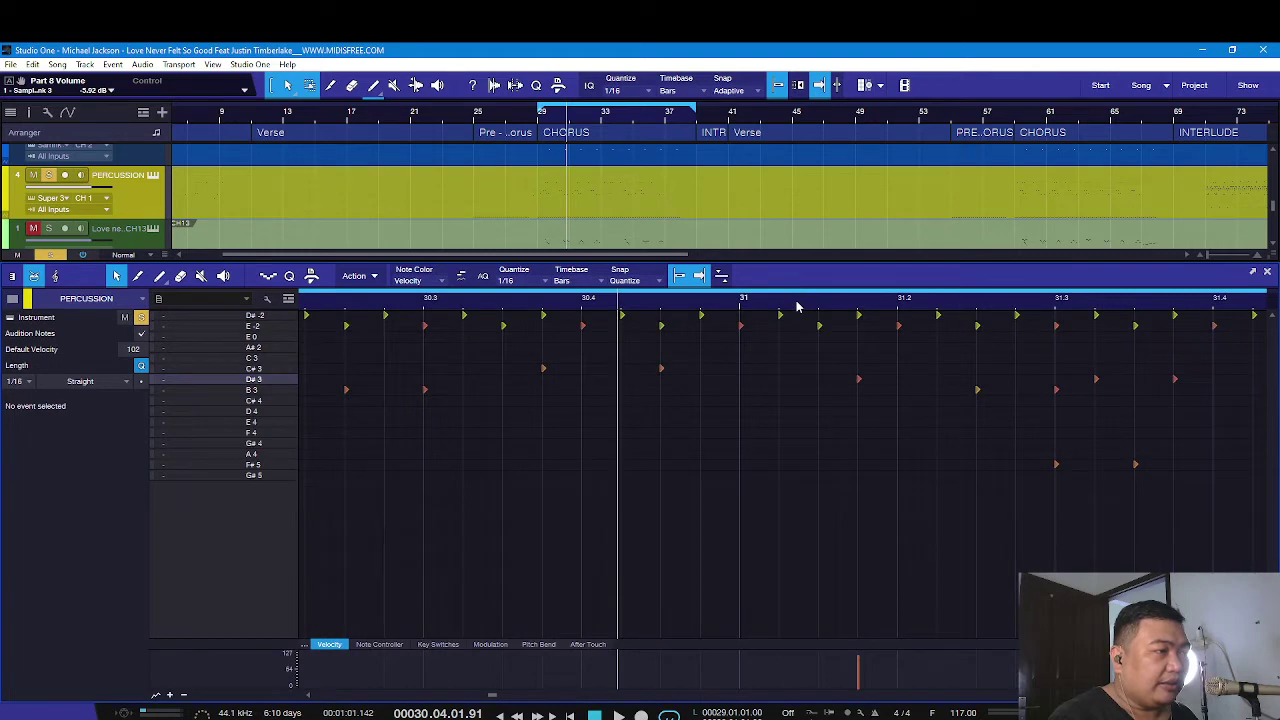
scroll(797, 306, "down", 1)
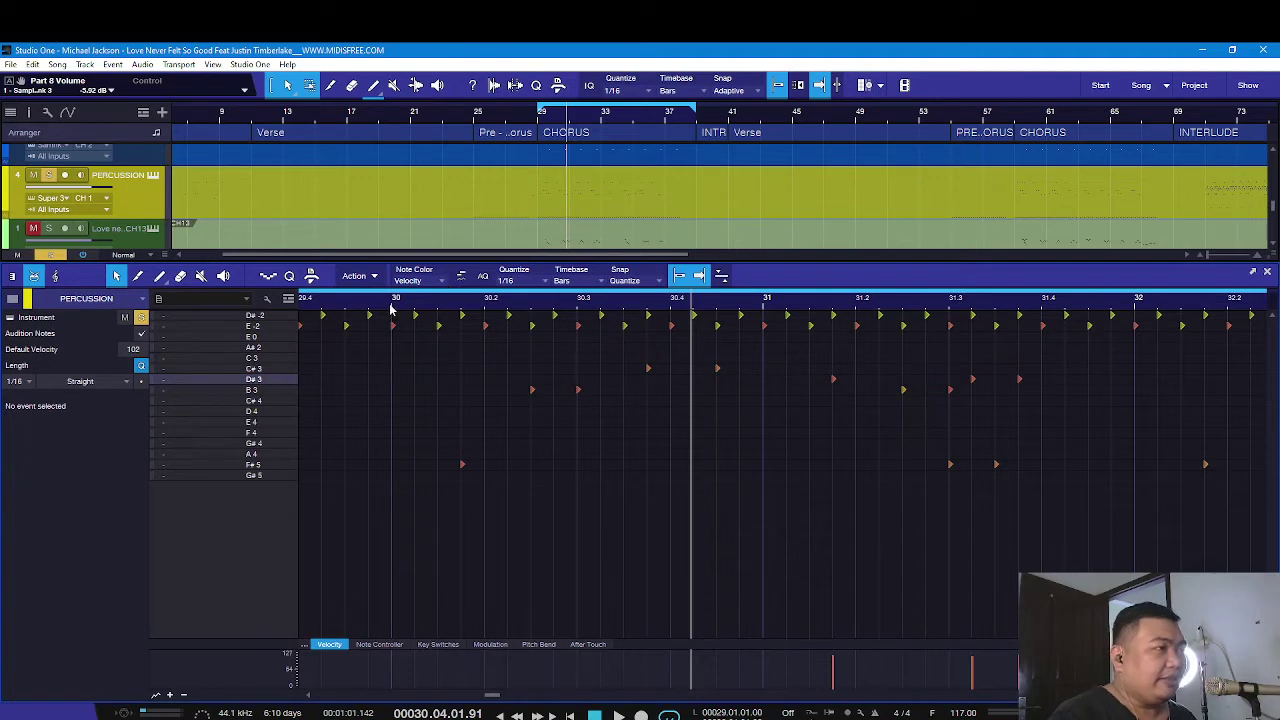
scroll(391, 309, "down", 2)
left_click(317, 305)
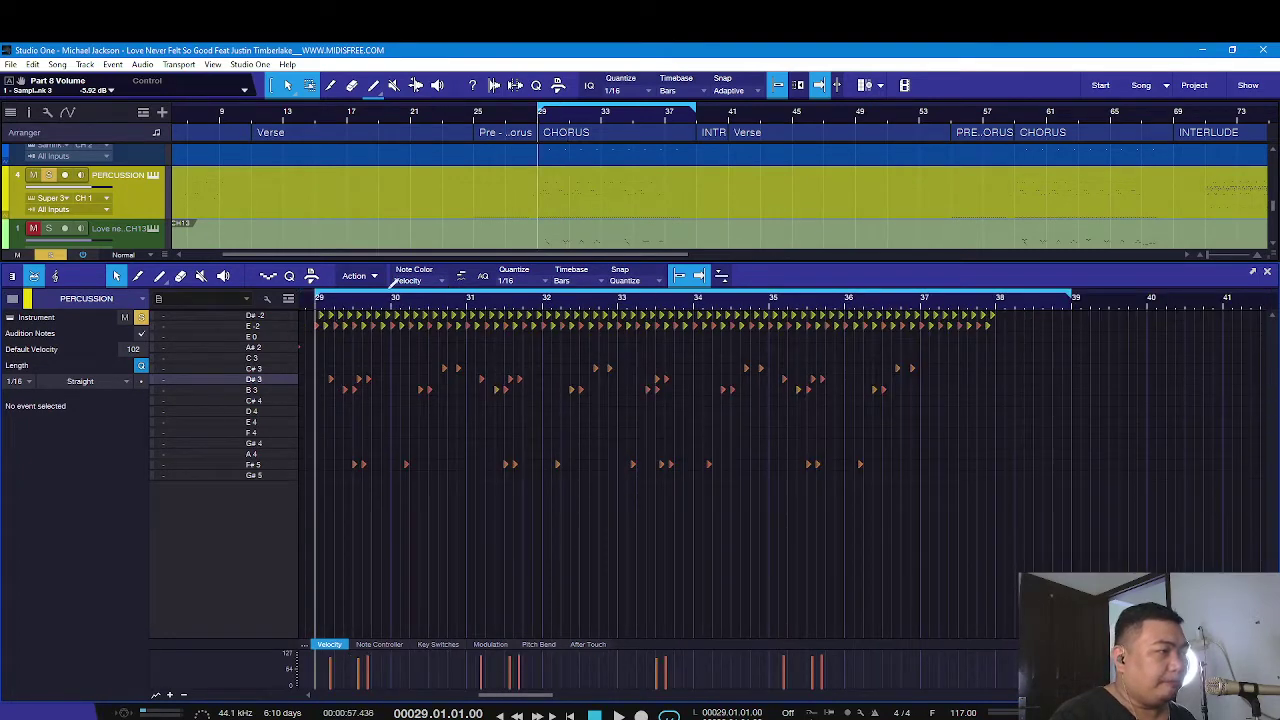
scroll(381, 308, "up", 2)
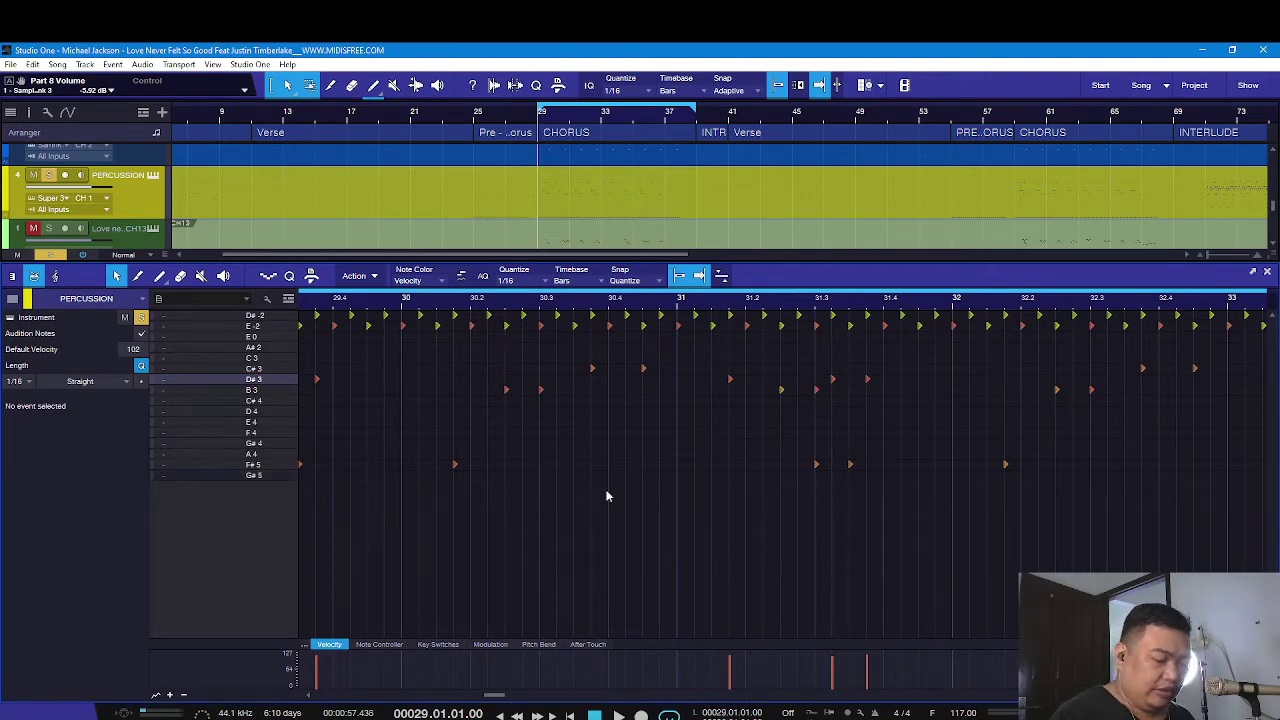
key("Right")
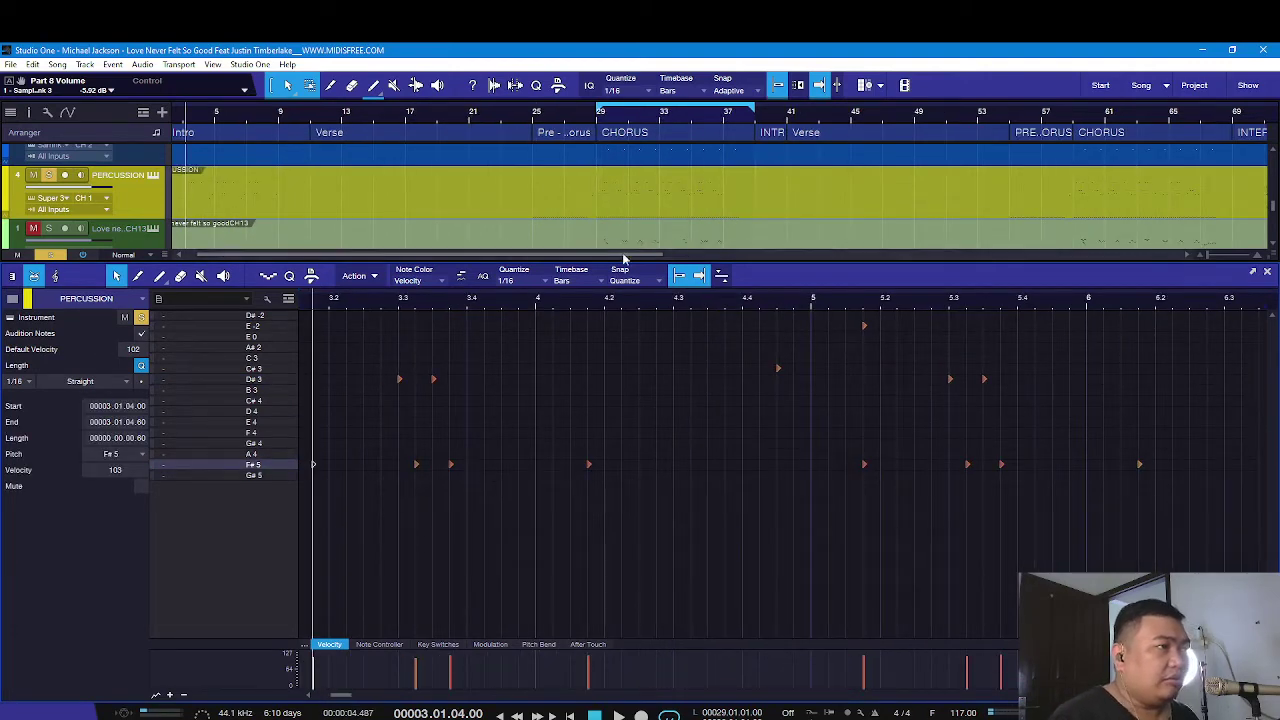
left_click(598, 121)
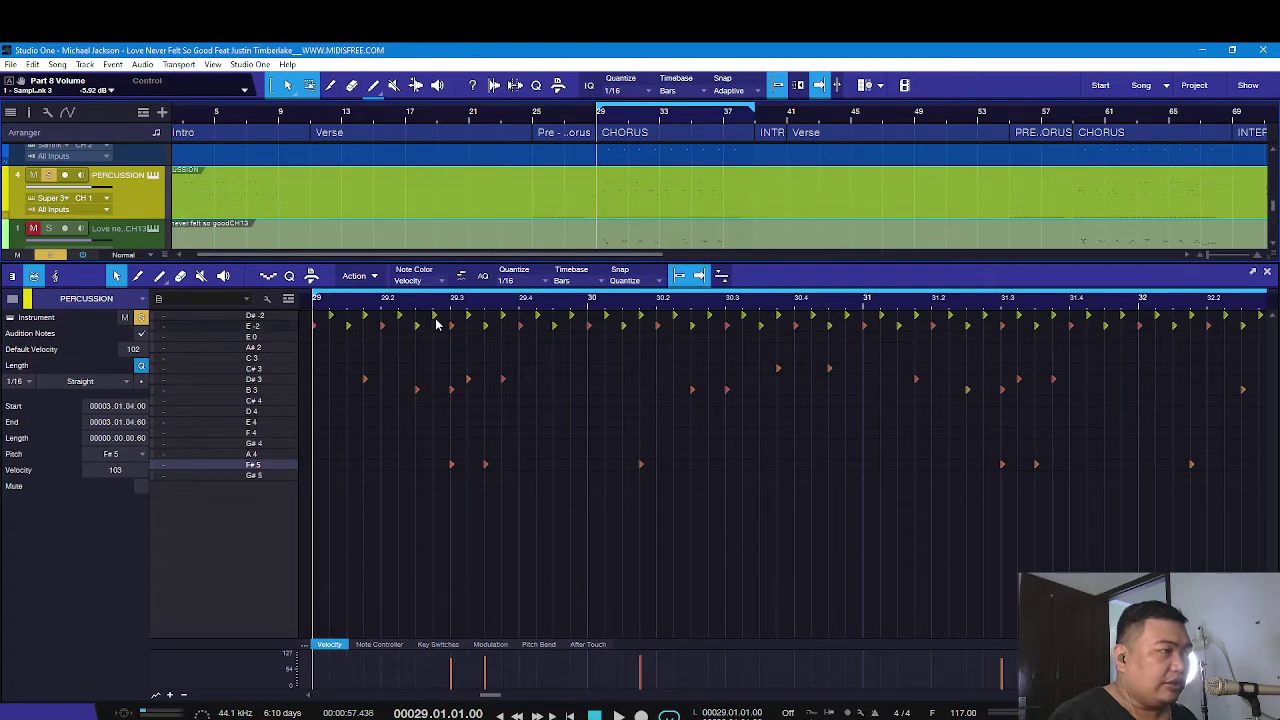
Show the Arranger track in the PERCUSSION note editor
left_click(289, 303)
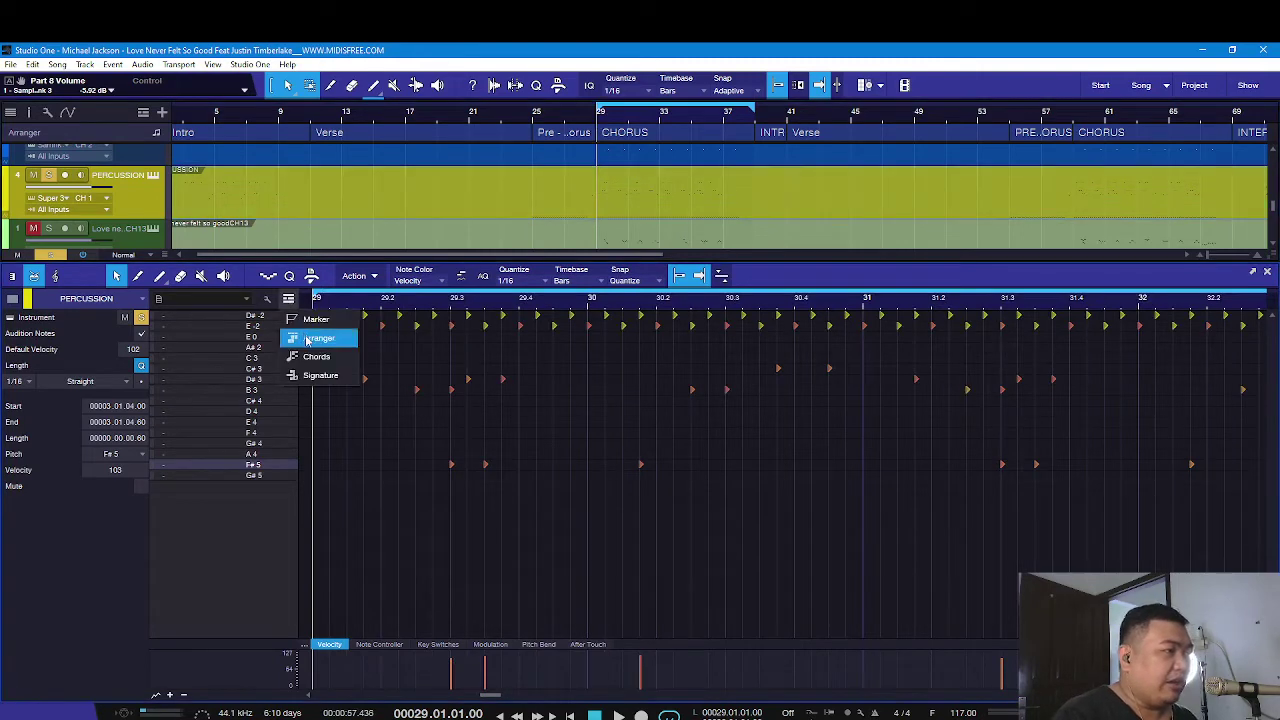
left_click(322, 337)
left_click(338, 436)
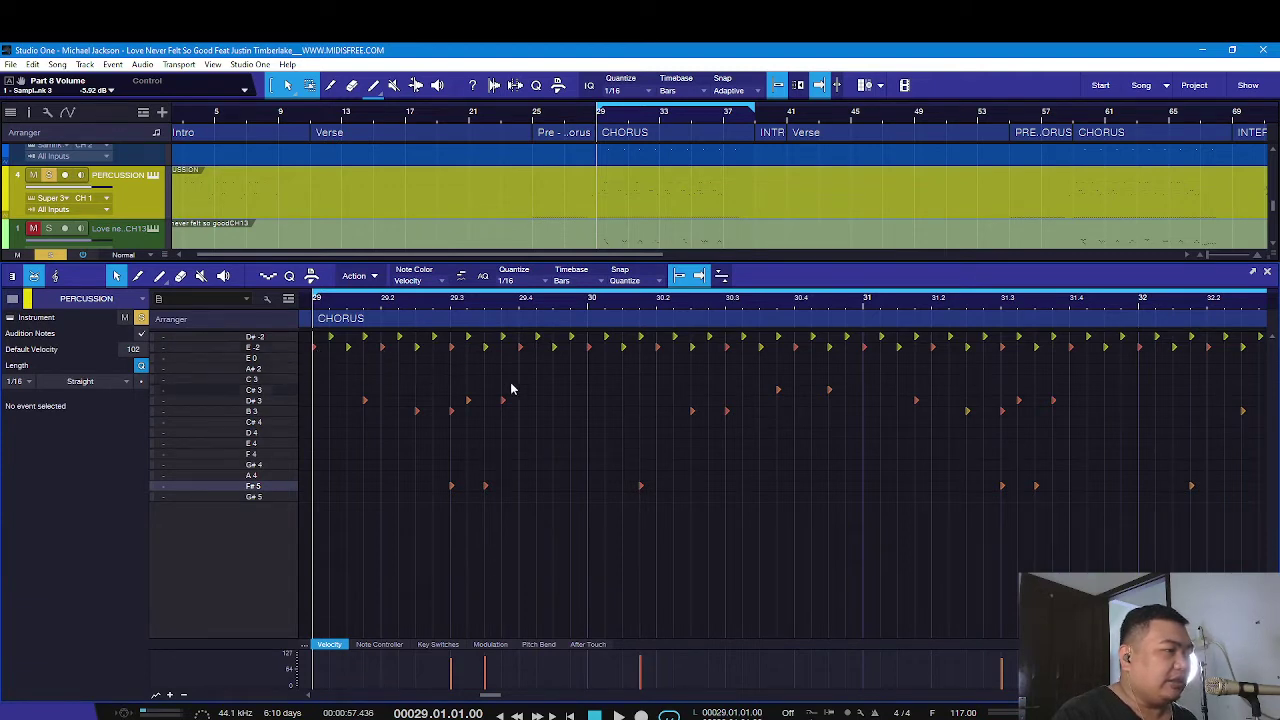
Listen to the soloed PERCUSSION notes of the first CHORUS while following them across the whole section
key("space")
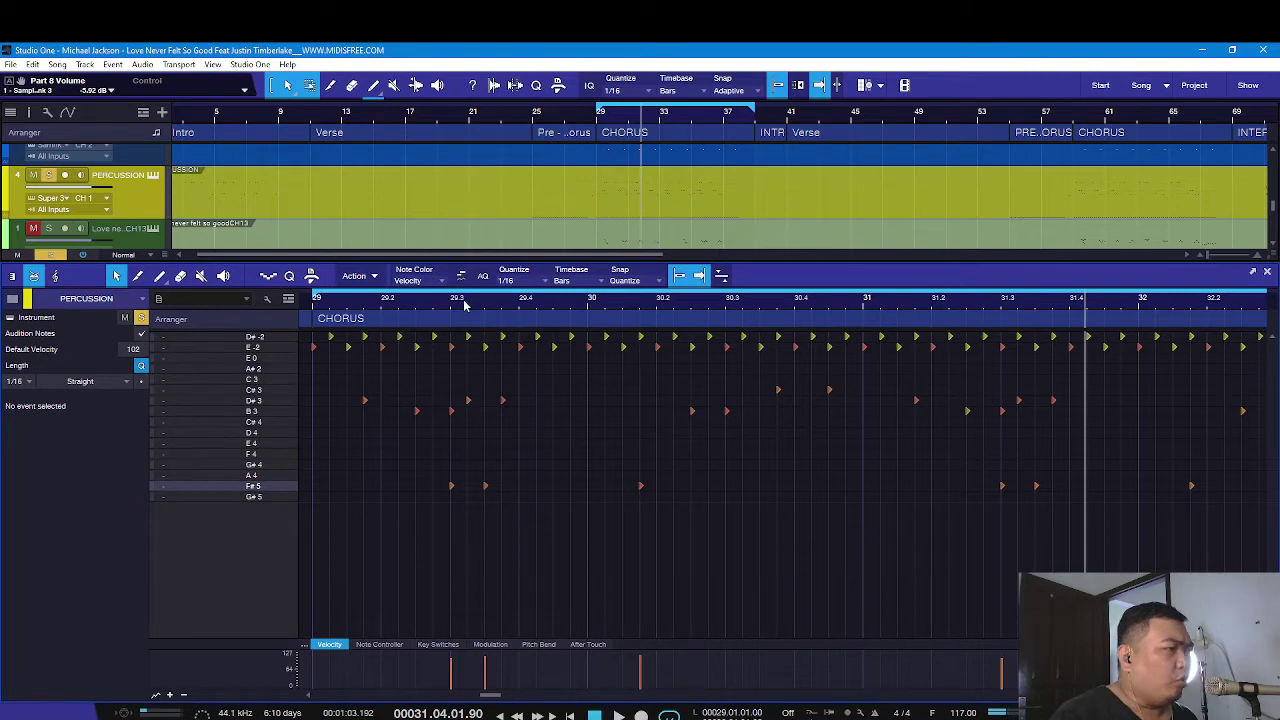
scroll(464, 305, "down", 3)
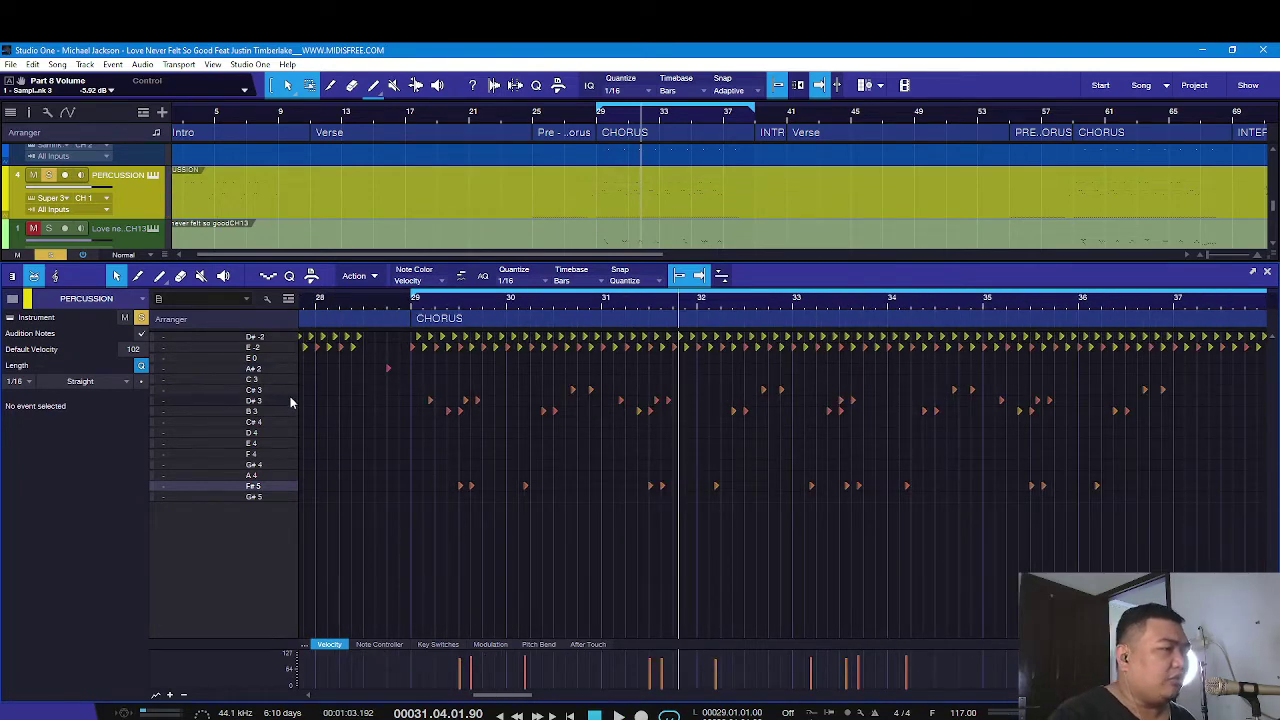
key("space")
key("space")
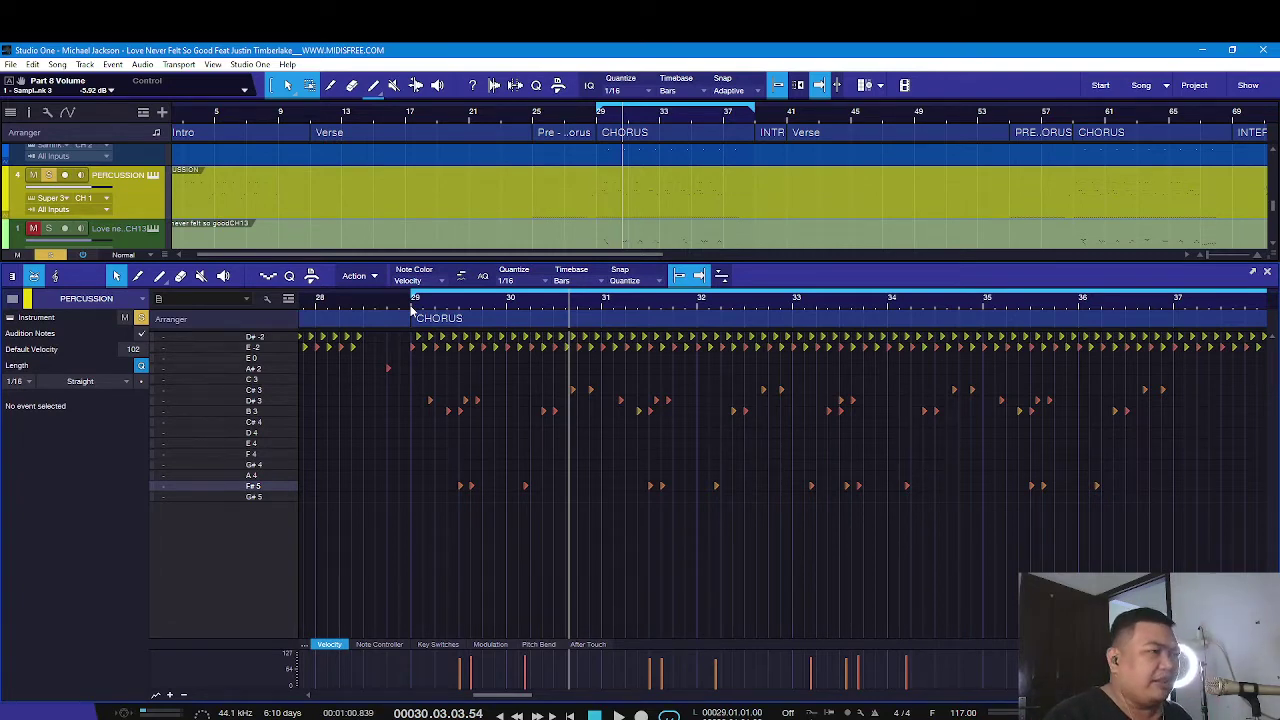
Audition the waterfall, maracas, conga and bongo in the PERCUSSION track's Superior Drummer 3 kit, close the instrument and stop playback
left_click(155, 175)
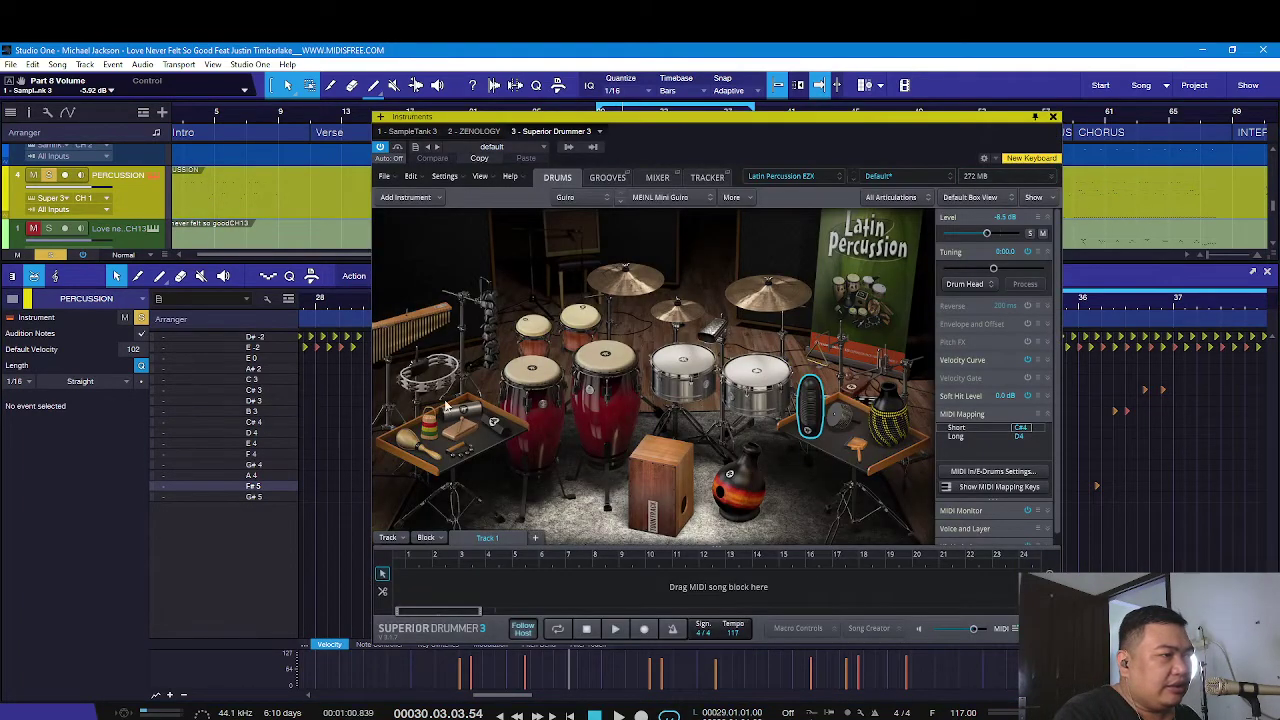
left_click(489, 340)
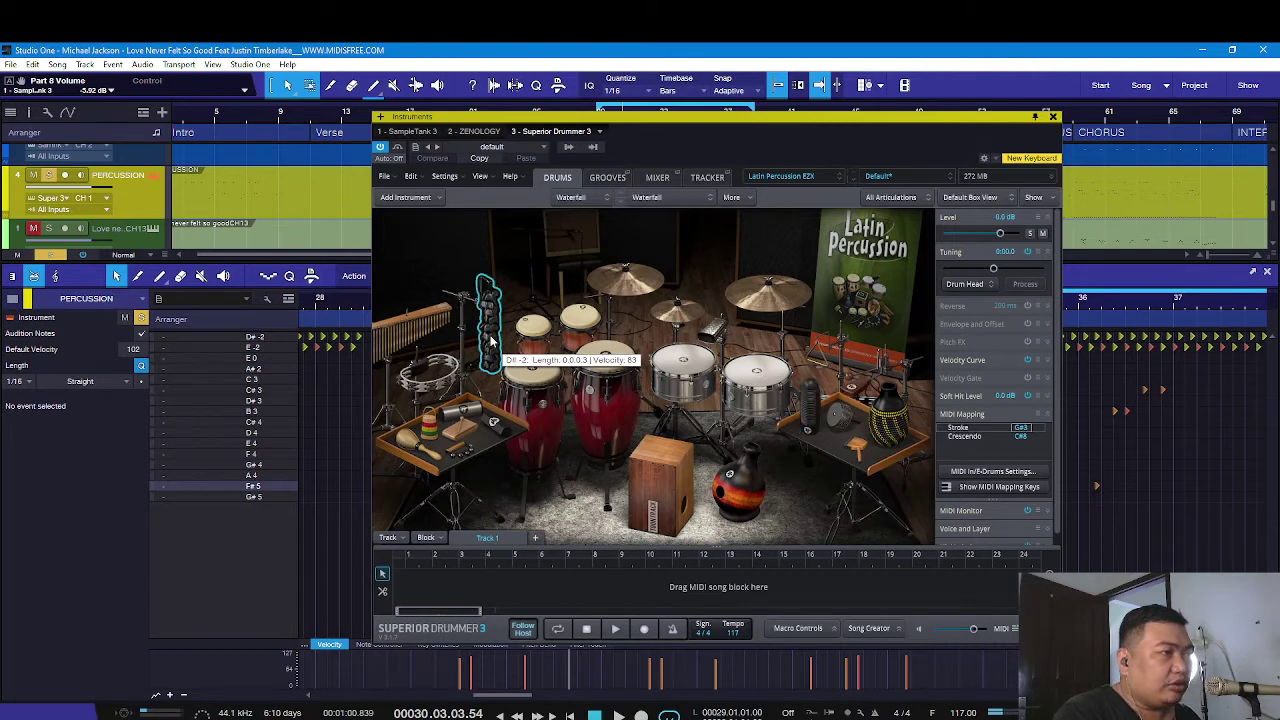
left_click(418, 447)
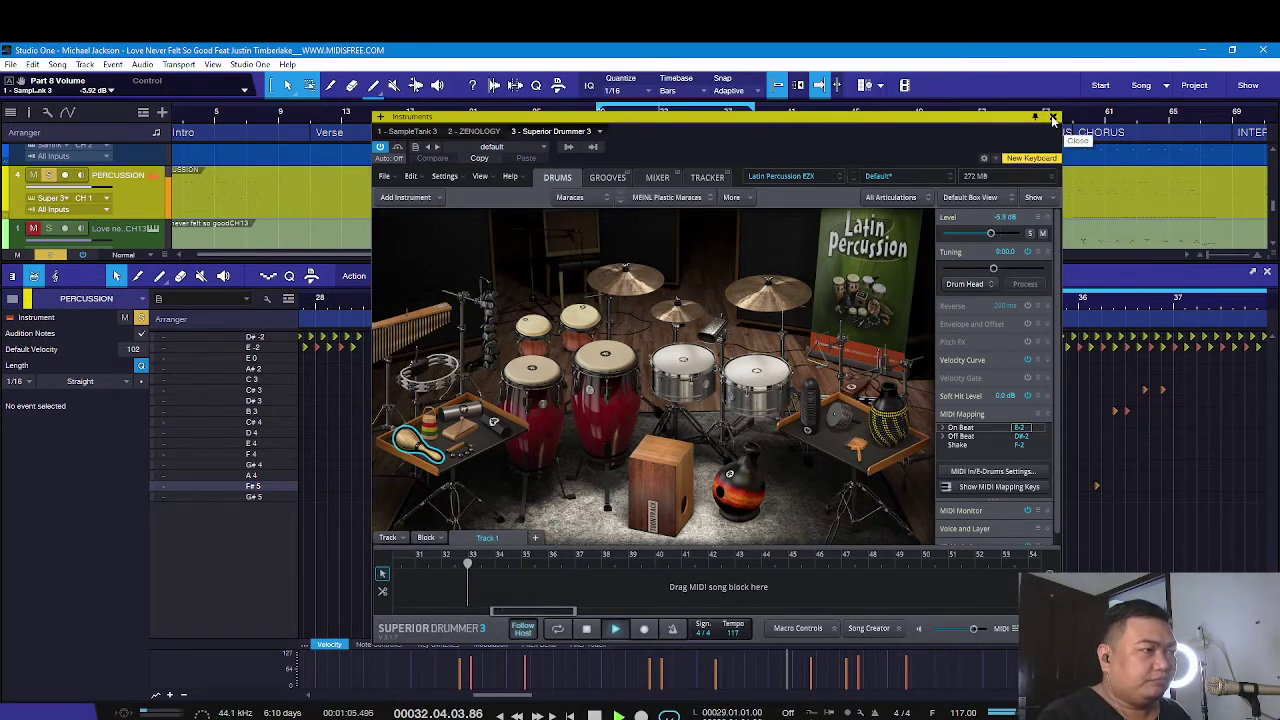
left_click(543, 369)
left_click(587, 316)
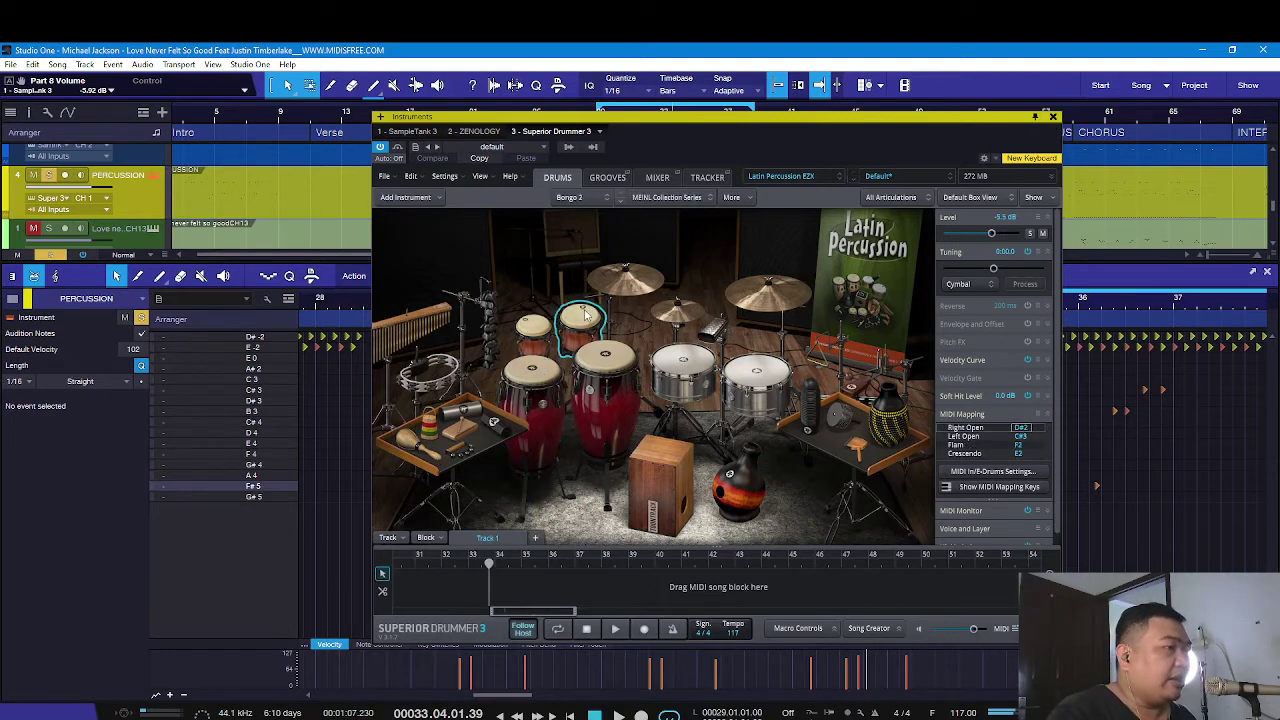
left_click(1053, 118)
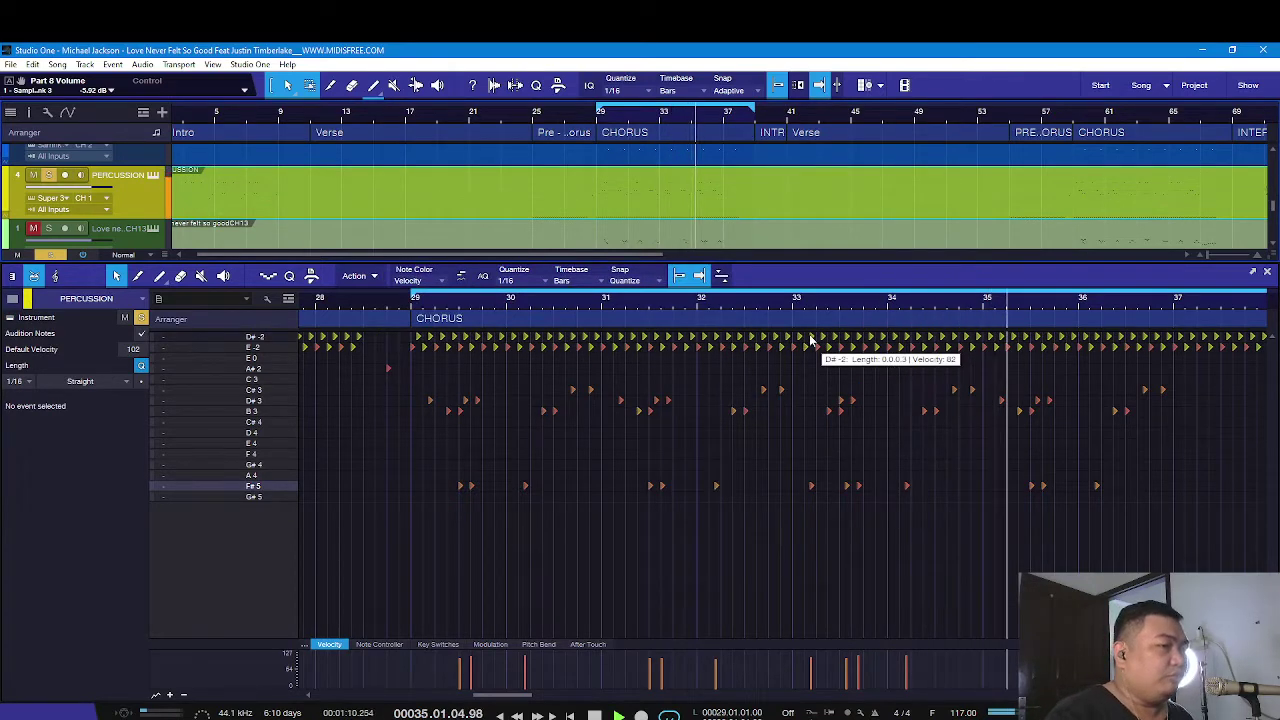
key("space")
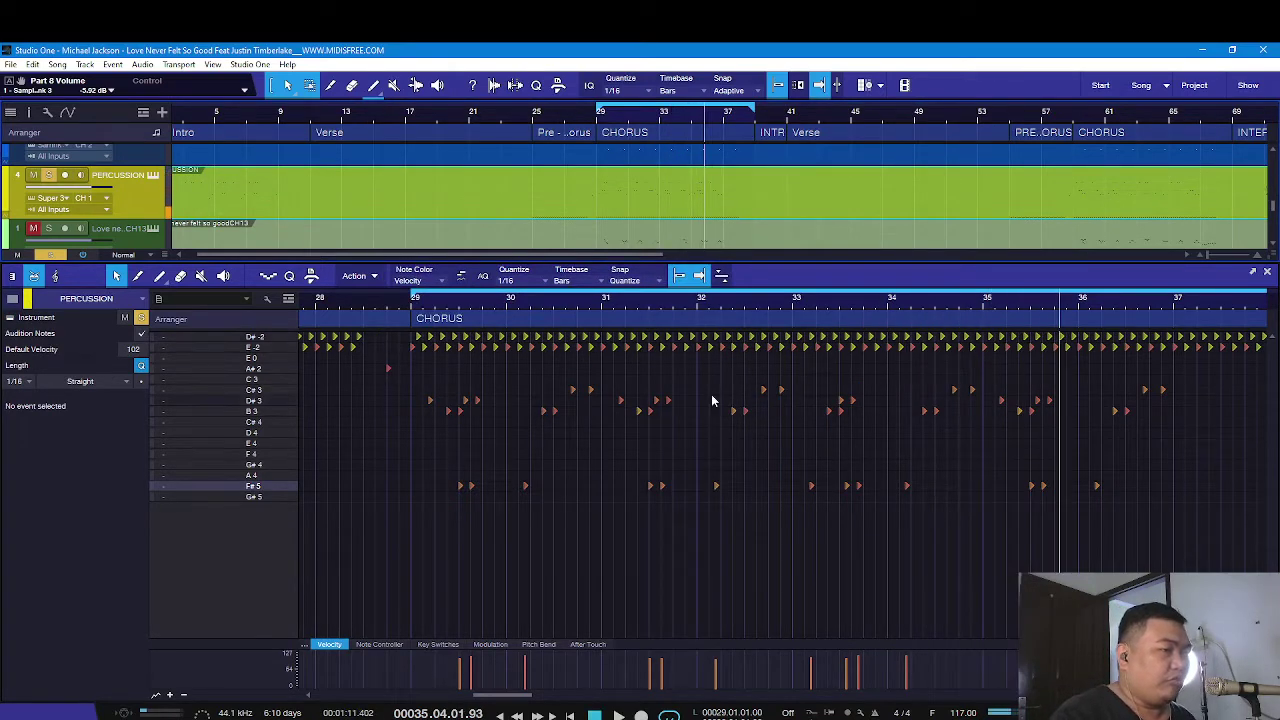
Audition the B 3 percussion note, identify its instrument by selecting the crickets in Superior Drummer 3, and close the instrument
left_click(296, 417)
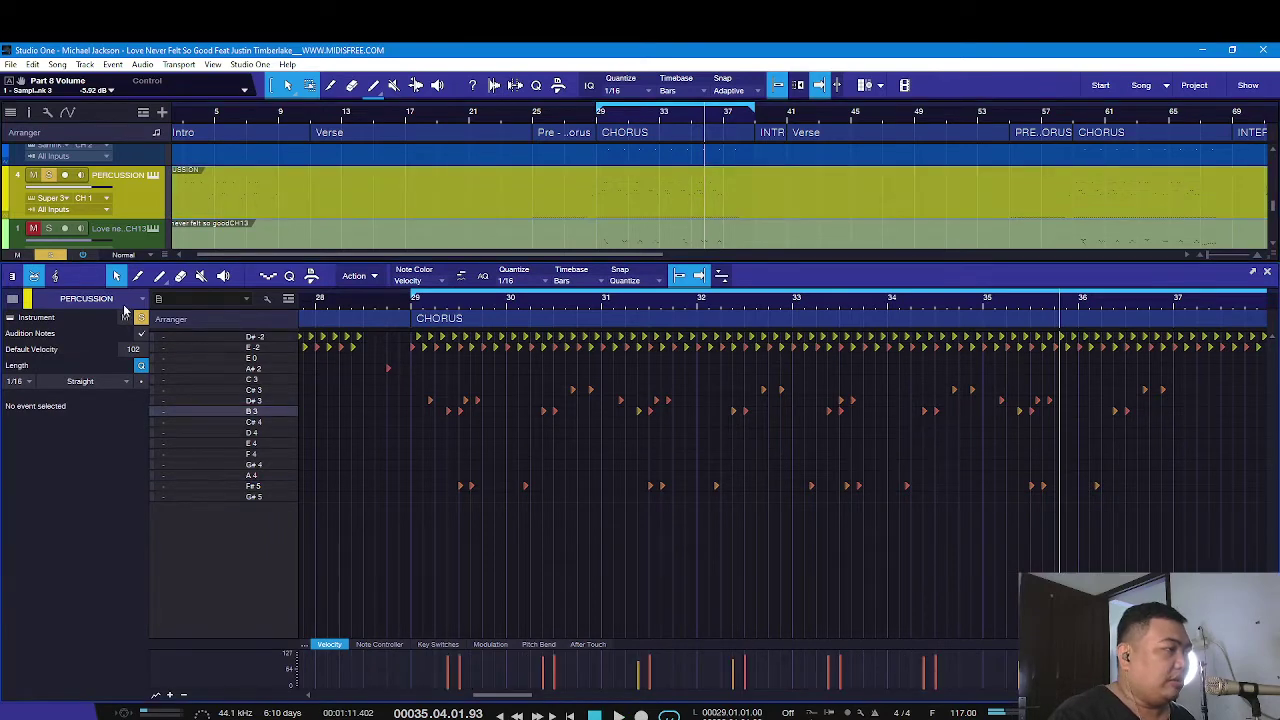
left_click(153, 175)
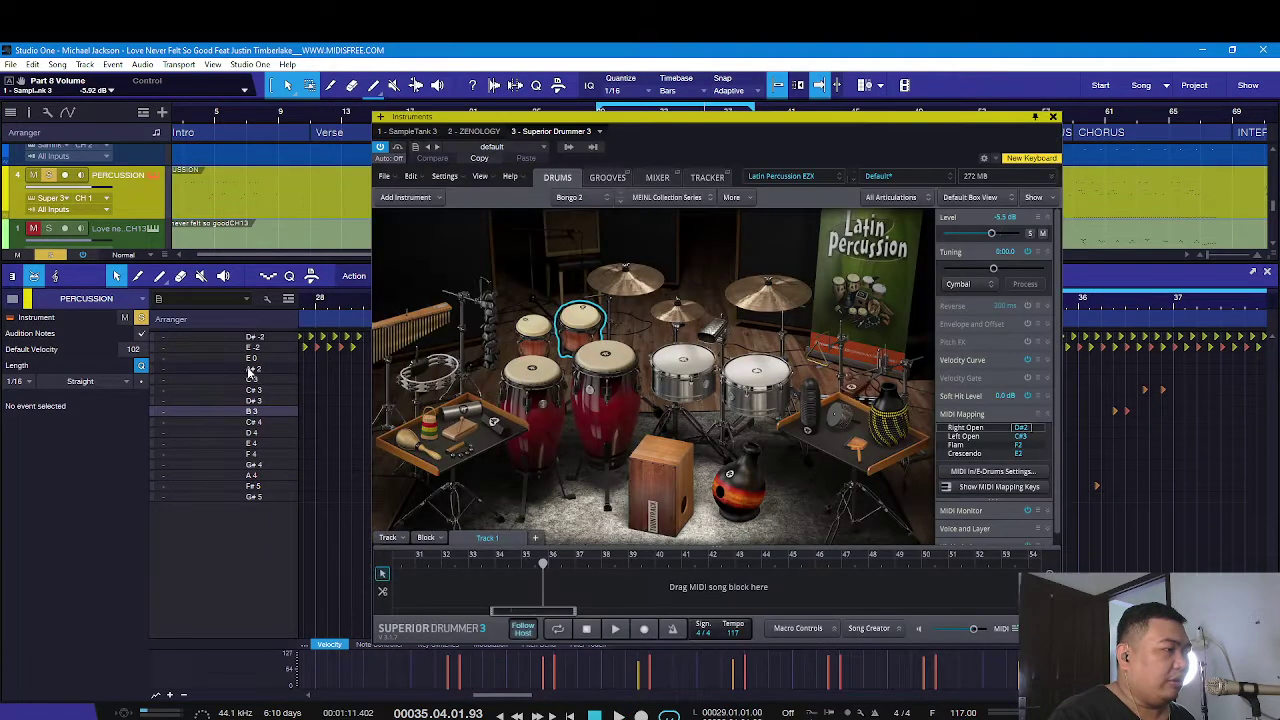
left_click(289, 414)
left_click(858, 446)
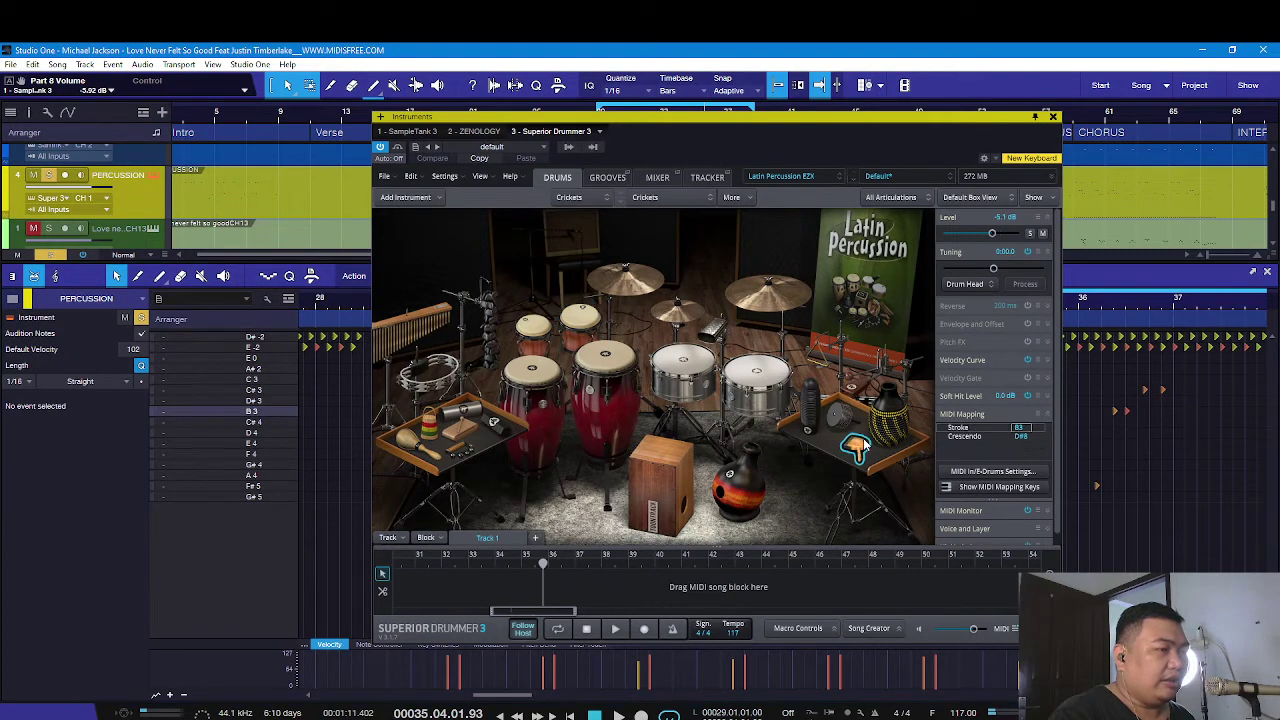
left_click(1055, 117)
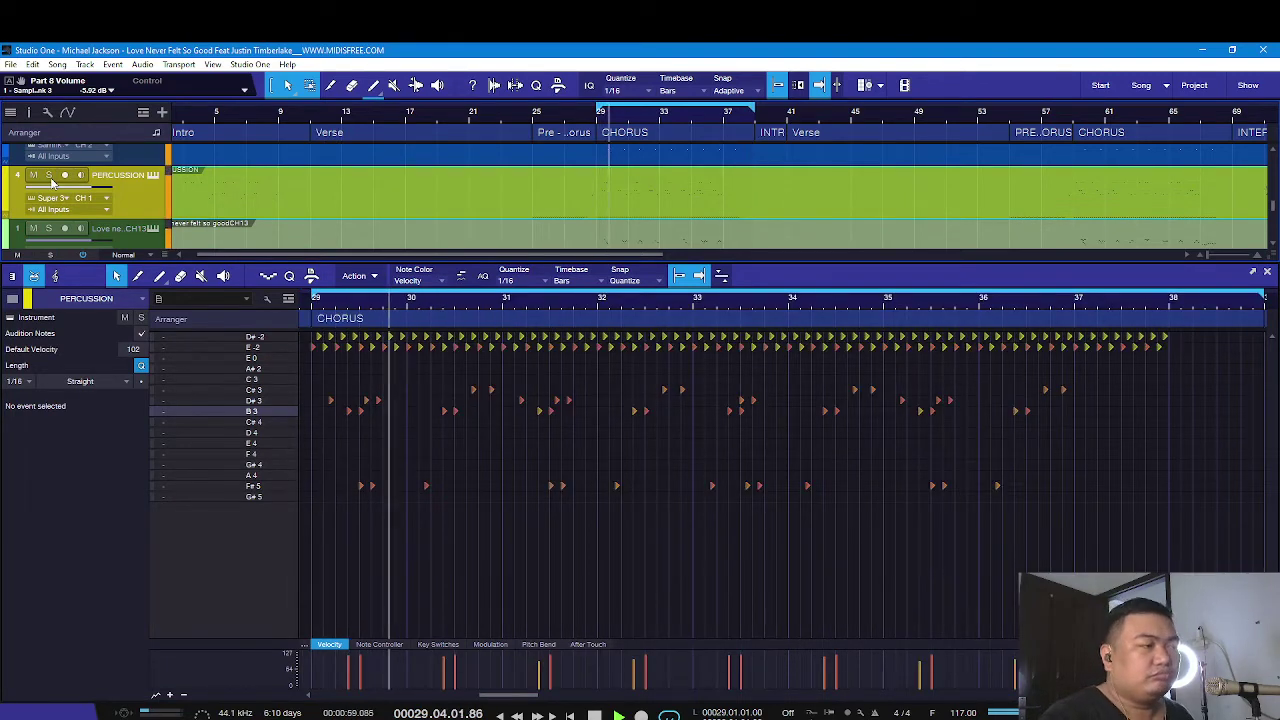
Switch from the note editor to the mixer, solo PERCUSSION and S1/2 L, and play them from bar 29
scroll(434, 194, "down", 5)
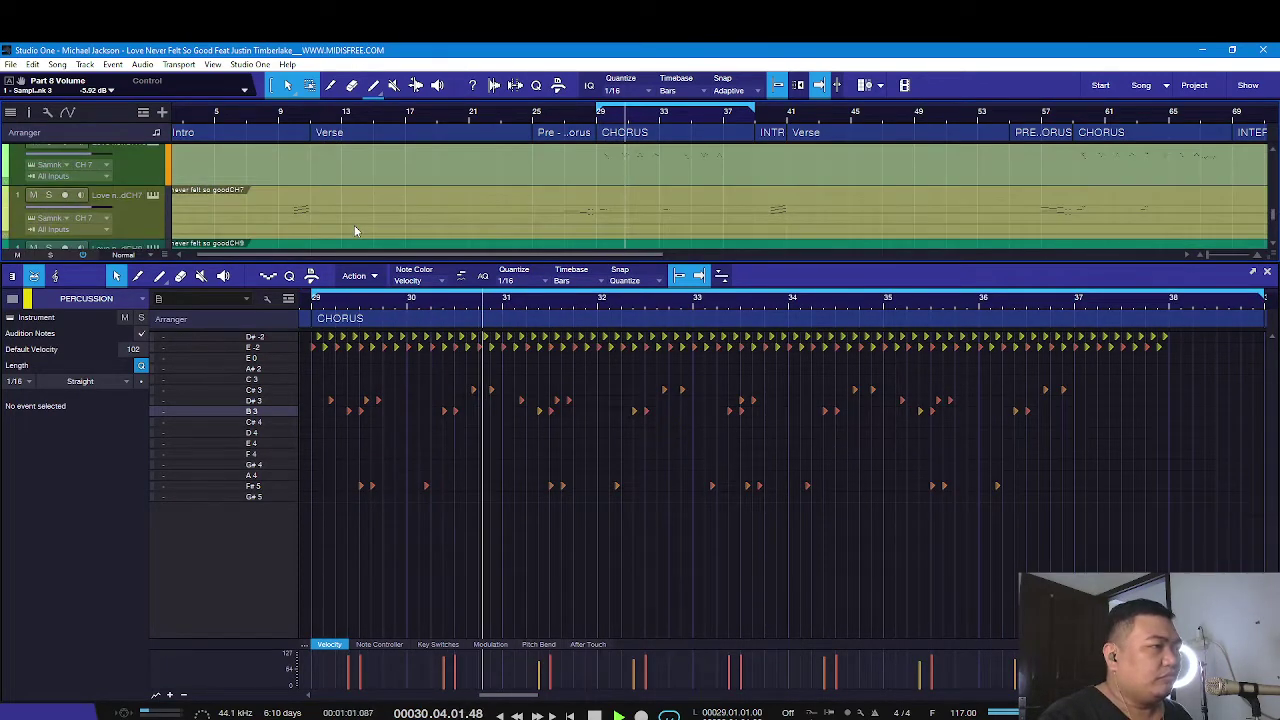
key("F3")
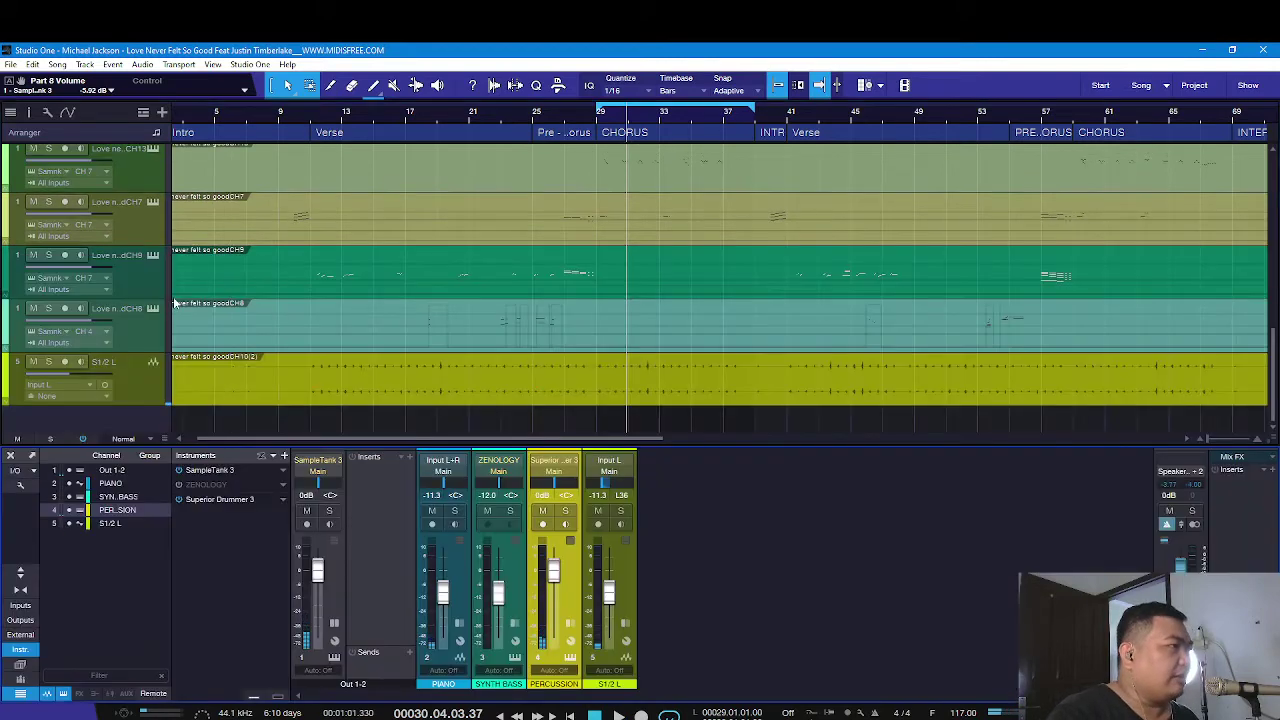
scroll(180, 296, "up", 5)
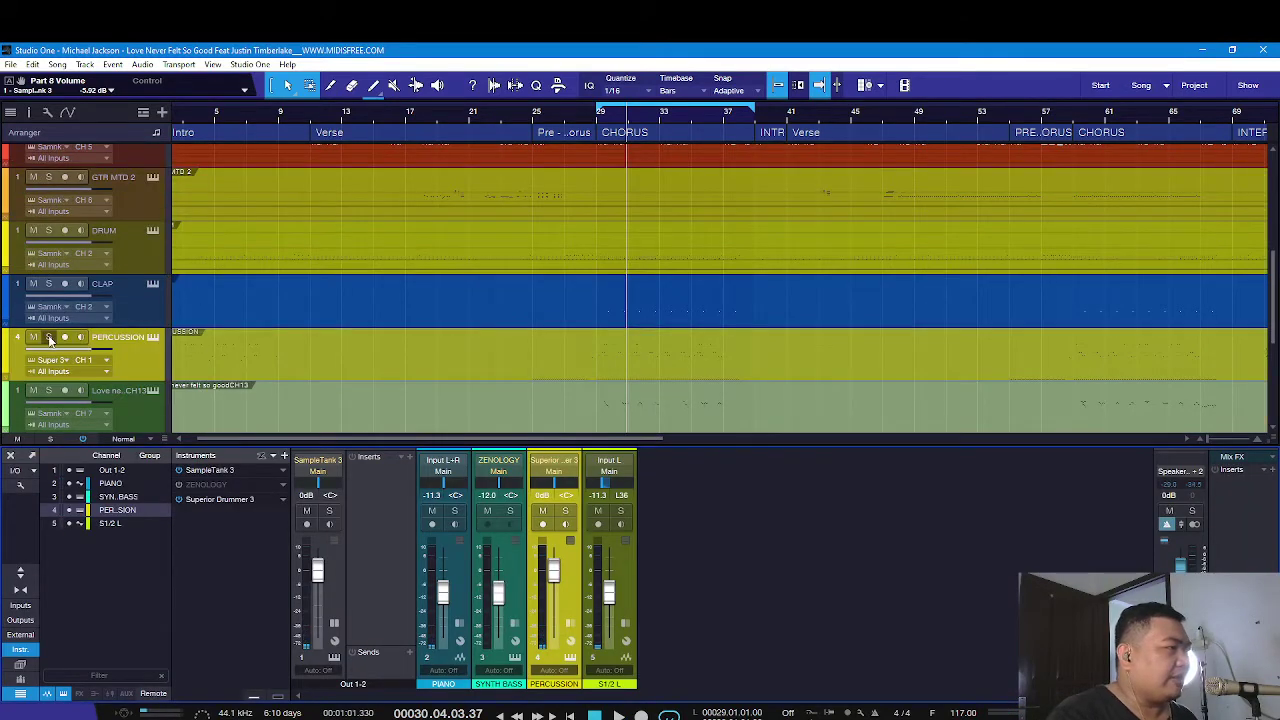
left_click(49, 338)
scroll(384, 255, "down", 5)
left_click(49, 362)
left_click(598, 120)
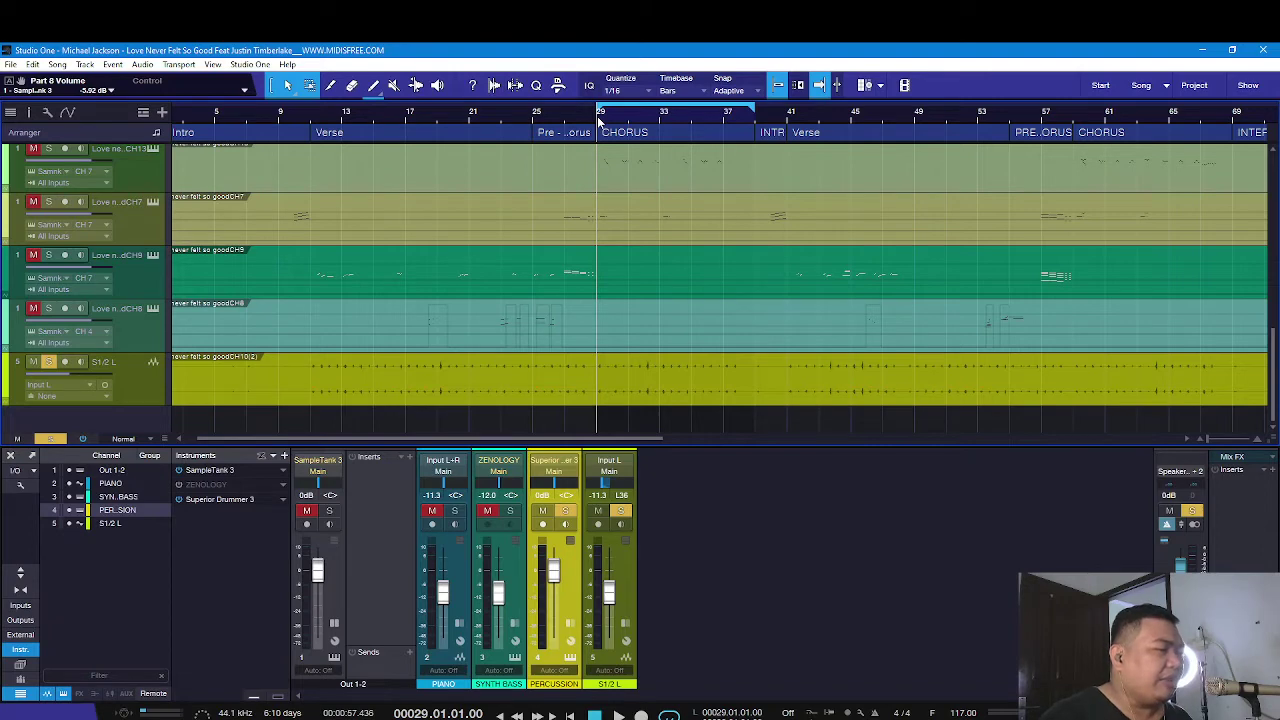
key("space")
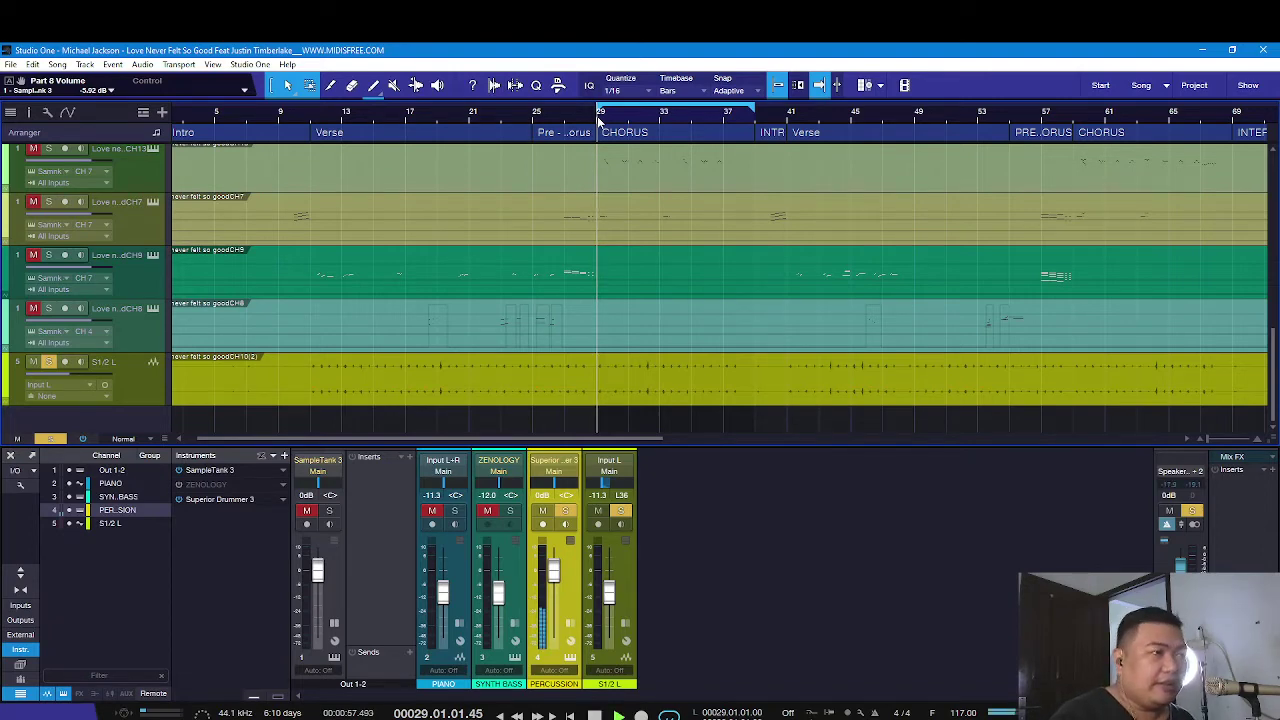
Compare the CHORUS with and without S1/2 L in solo, and add the DRUM track to the solo
left_click(49, 363)
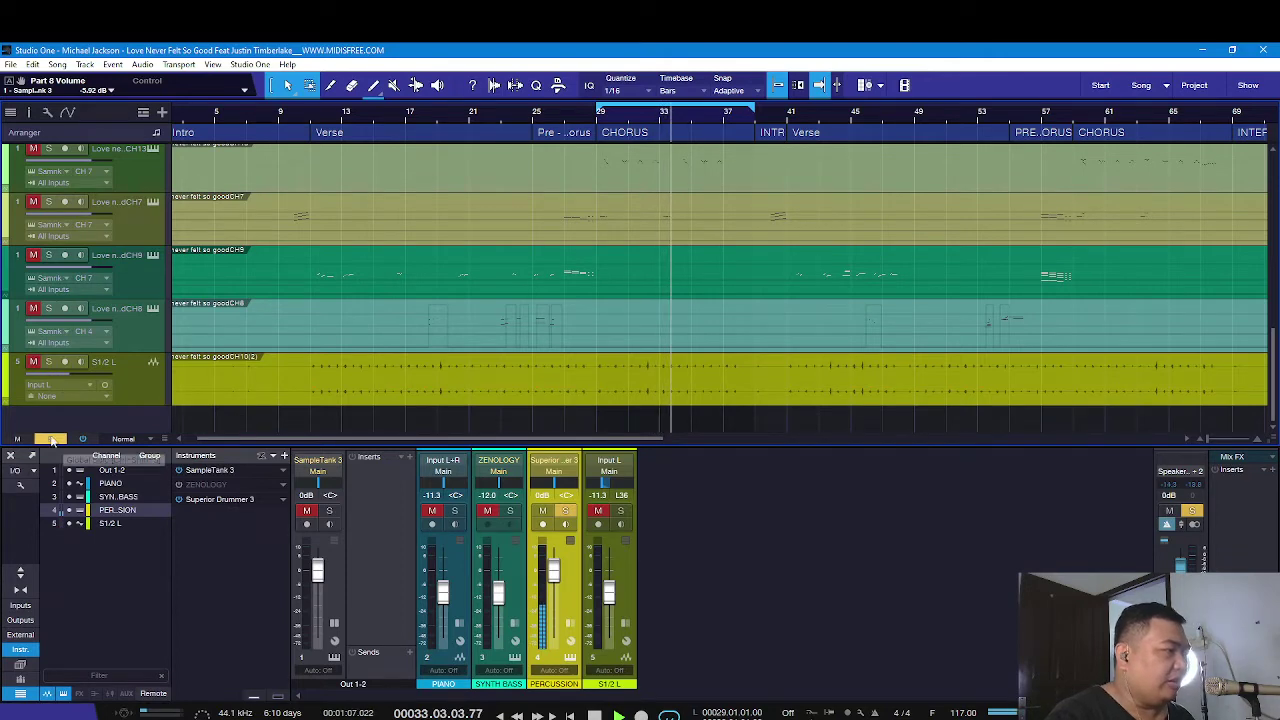
scroll(80, 360, "up", 5)
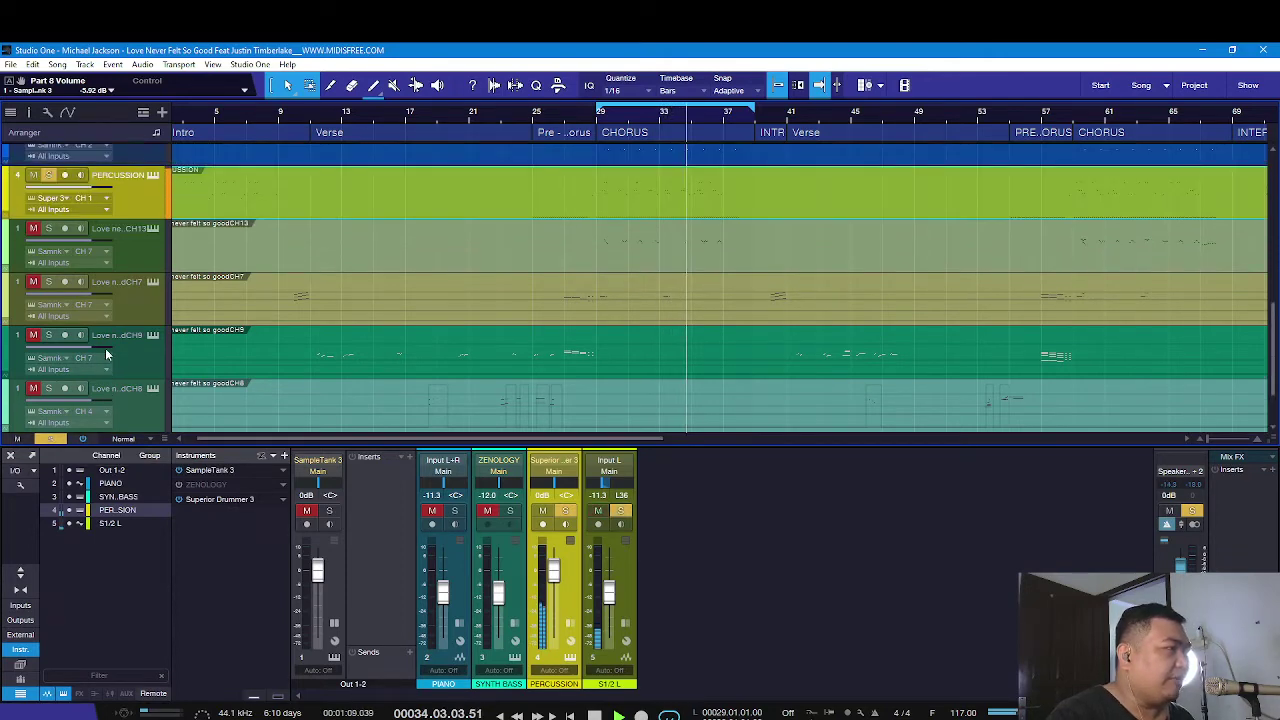
left_click(50, 260)
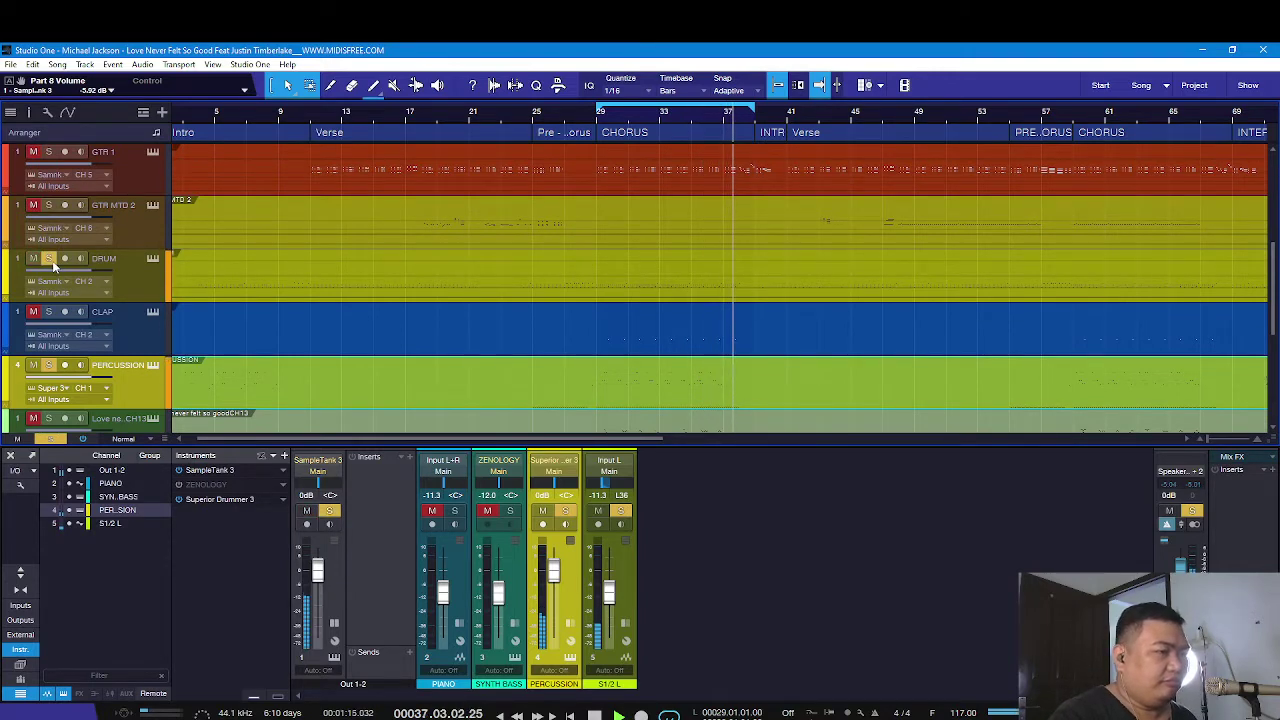
Clear all solos to hear the full CHORUS and hide the mixer to view the arrangement's tracks
left_click(63, 440)
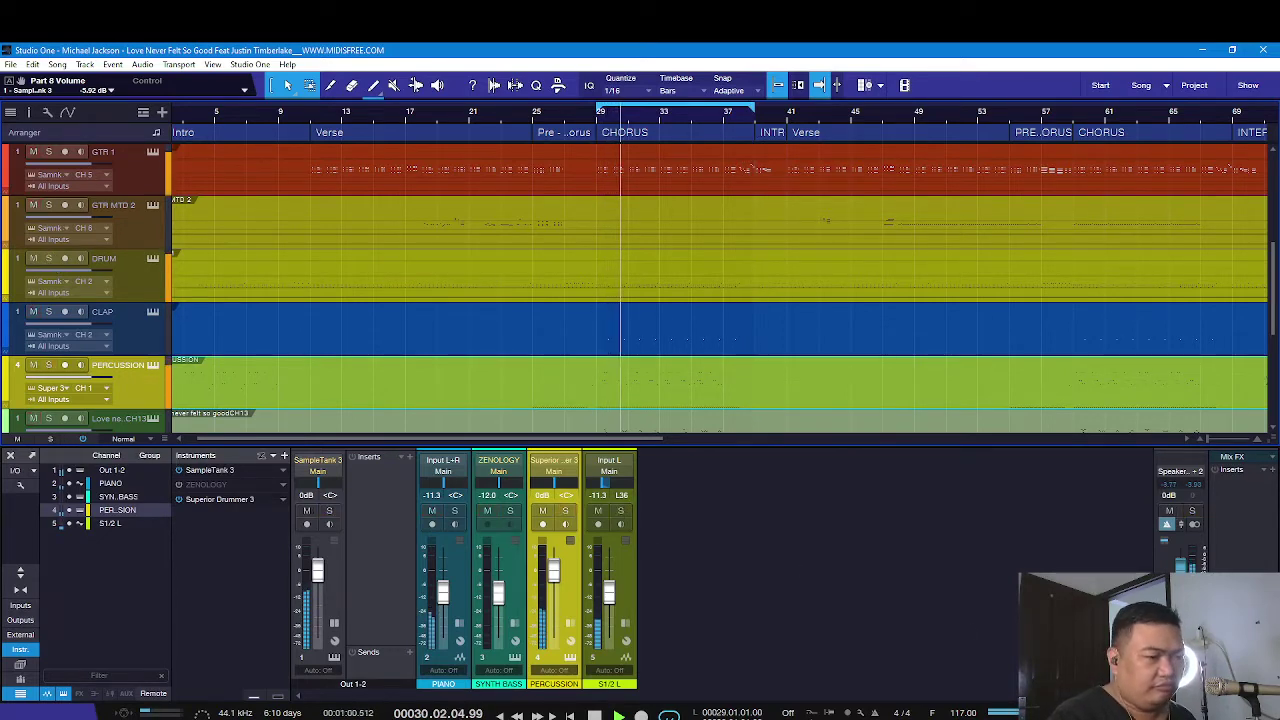
key("F3")
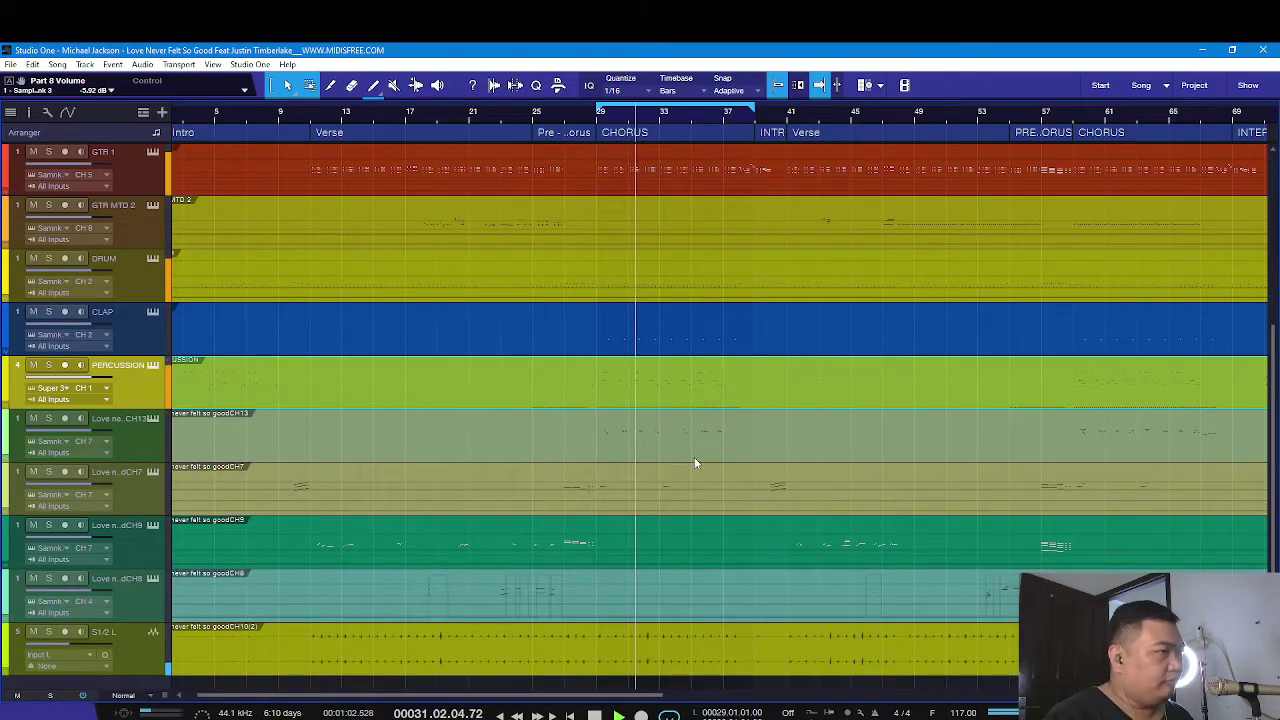
scroll(649, 444, "up", 5)
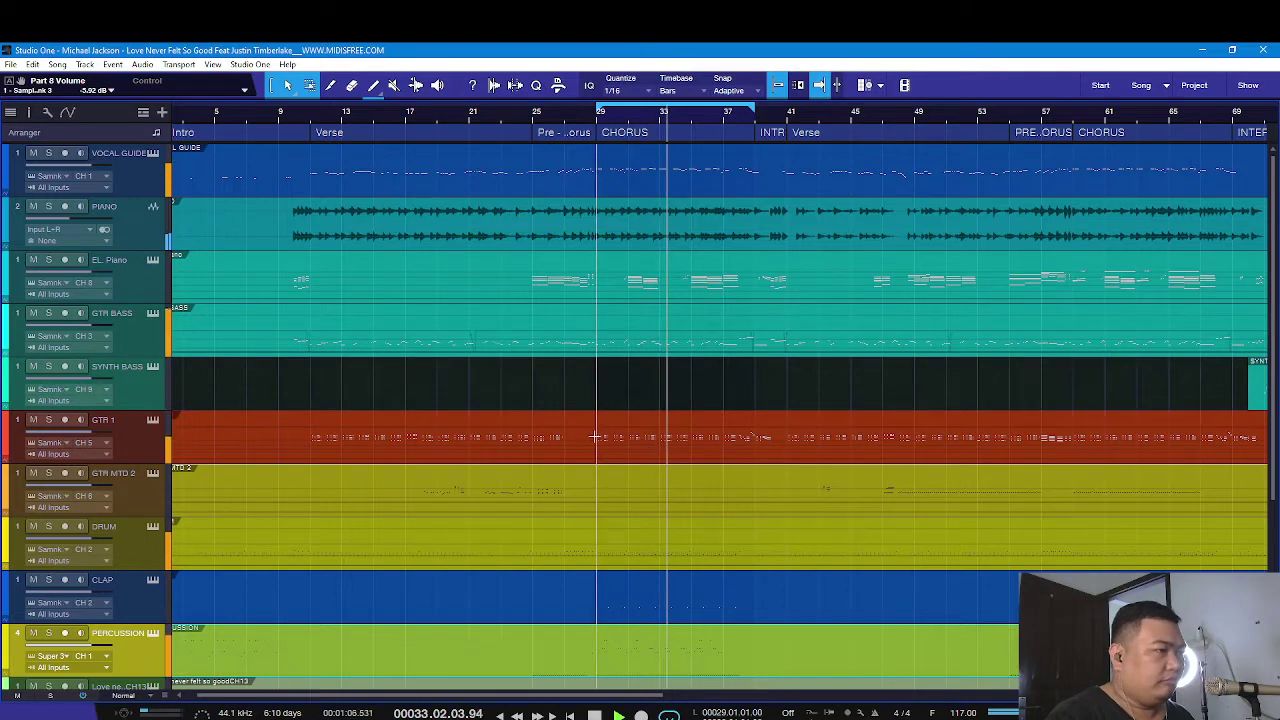
Set the loop range to the INTRO 2 section after the first CHORUS and play it
left_click(543, 521)
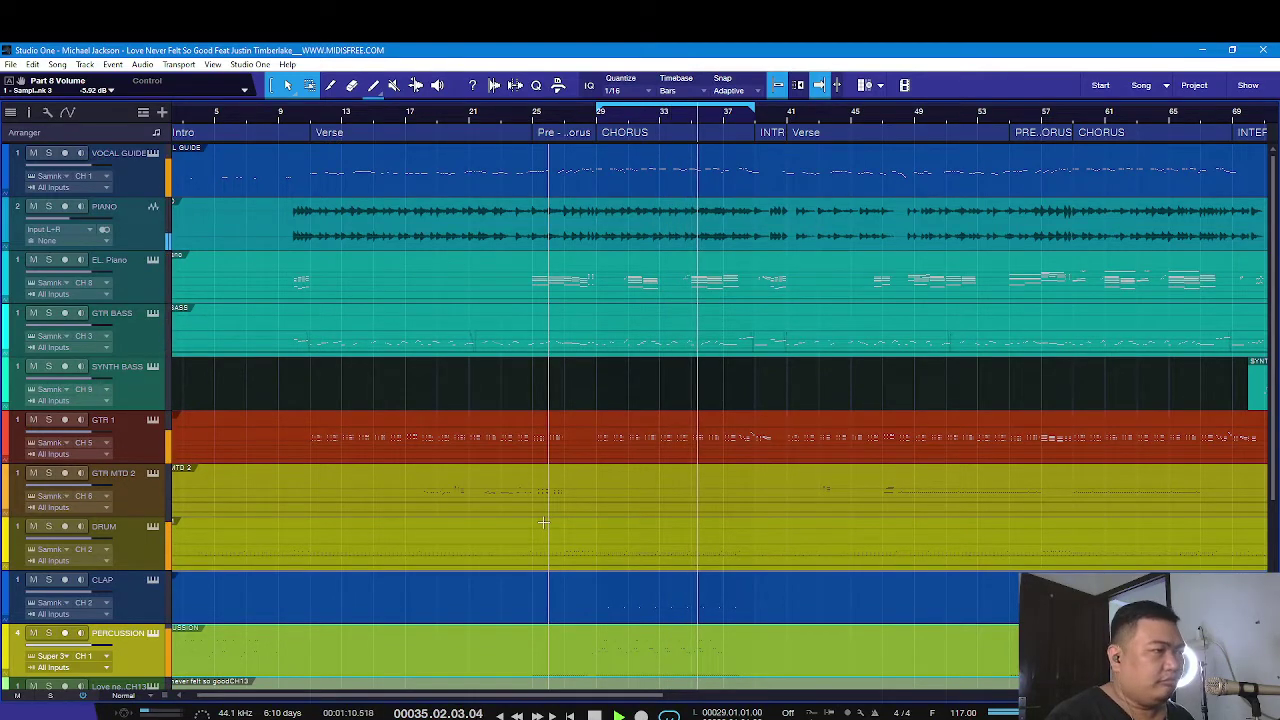
left_click(775, 134)
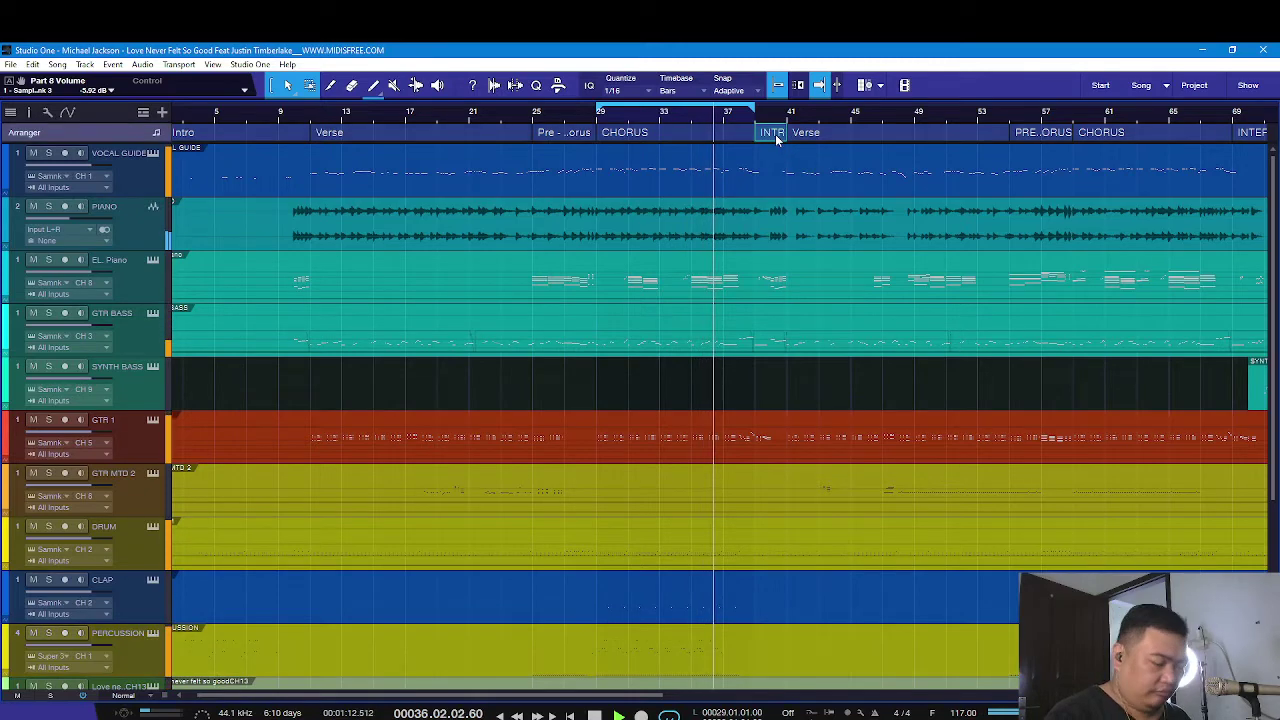
key("z")
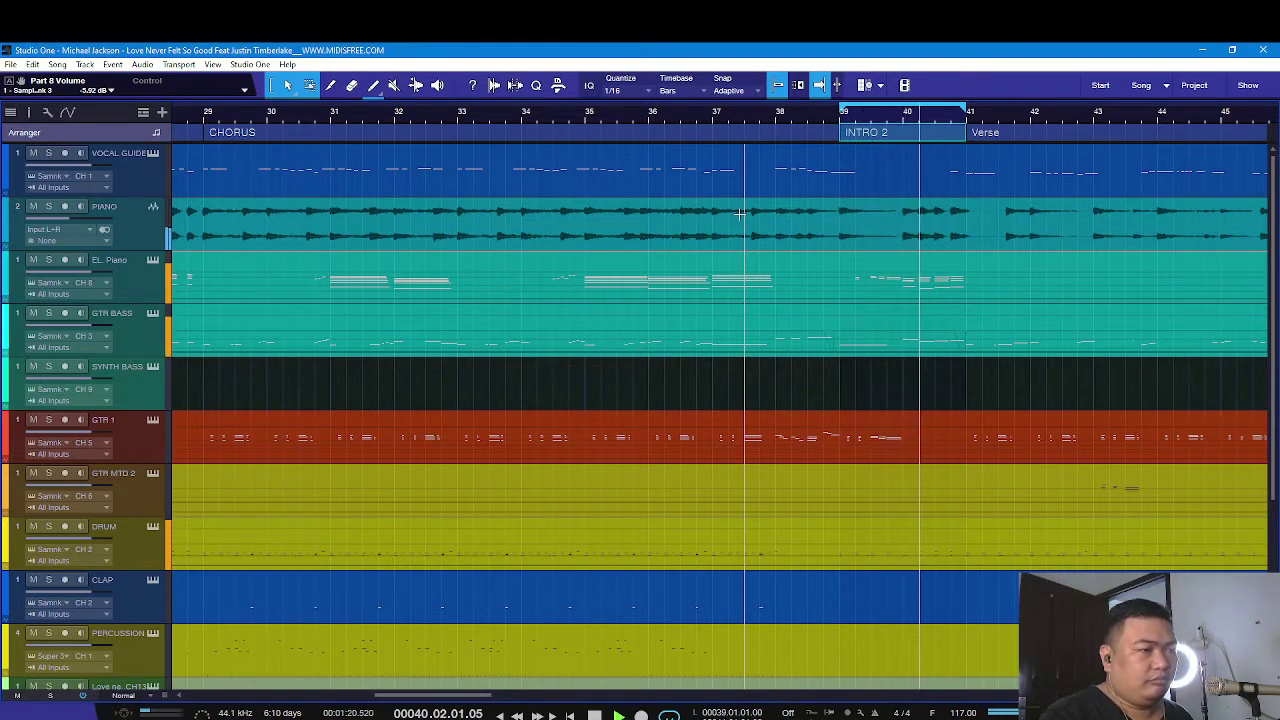
key("space")
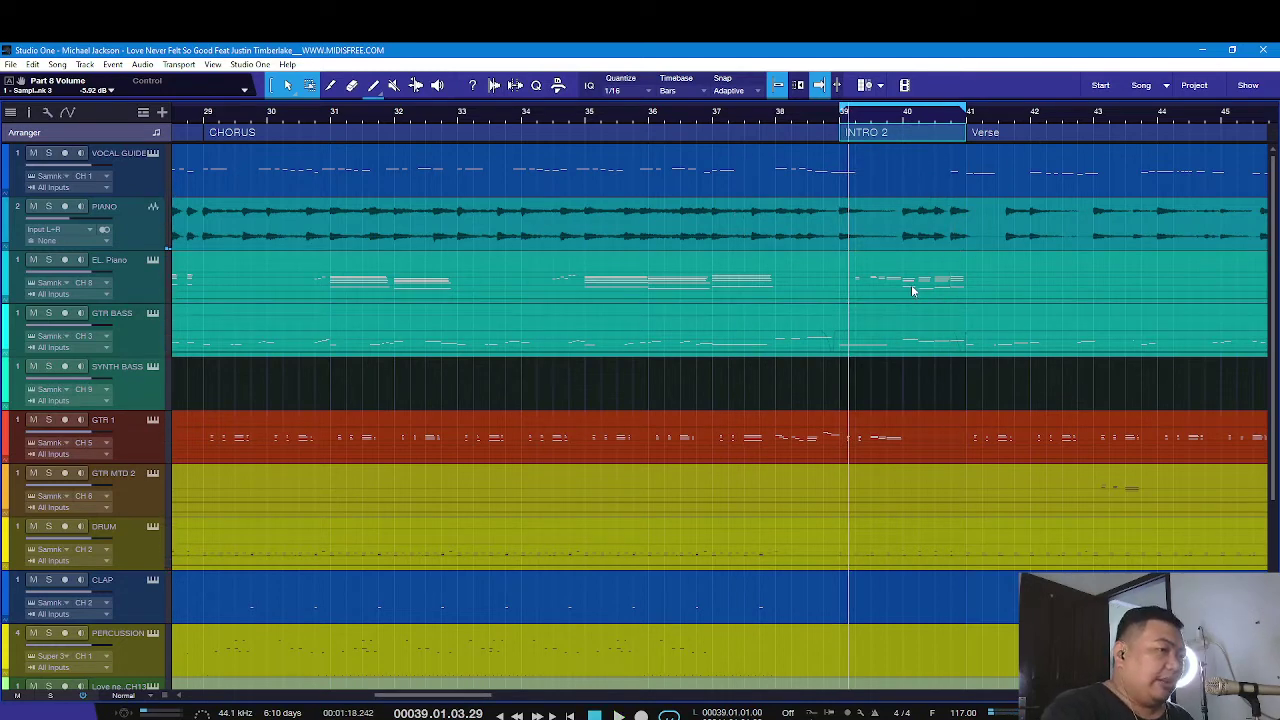
Examine the PIANO, EL. Piano, GTR BASS and lower tracks in INTRO 2, and play the section from bar 39
left_click(906, 243)
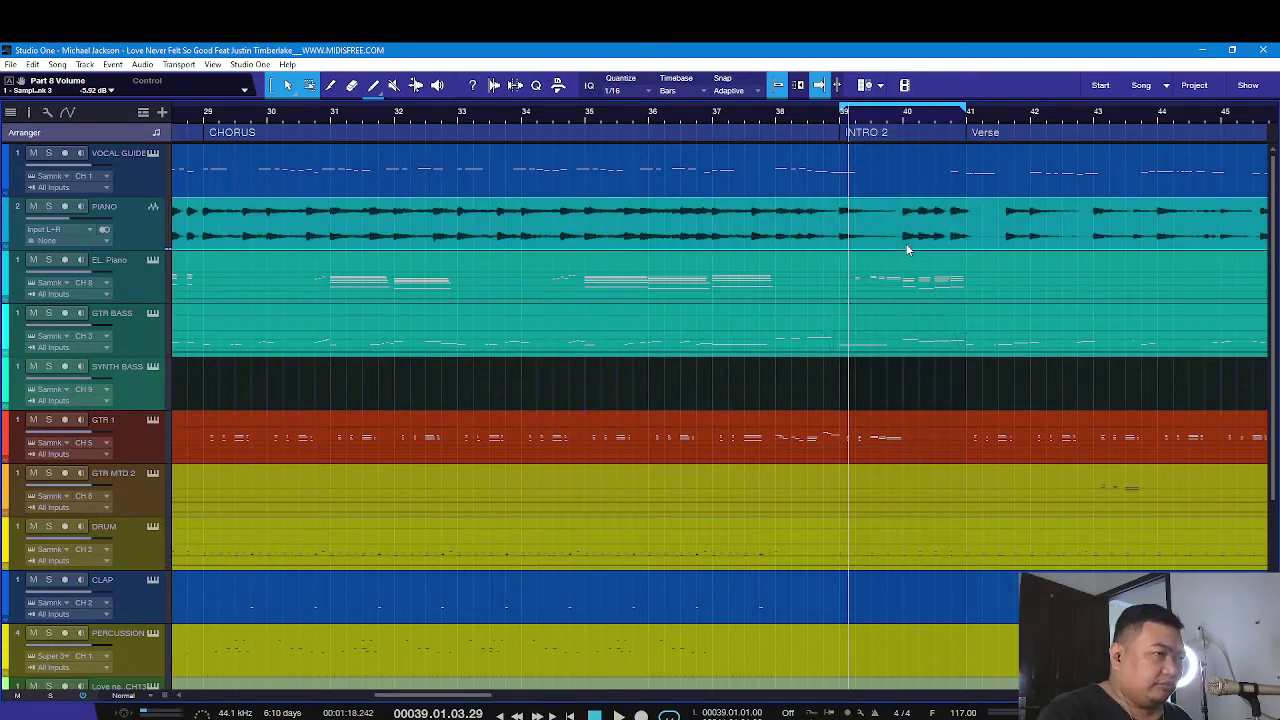
left_click(911, 294)
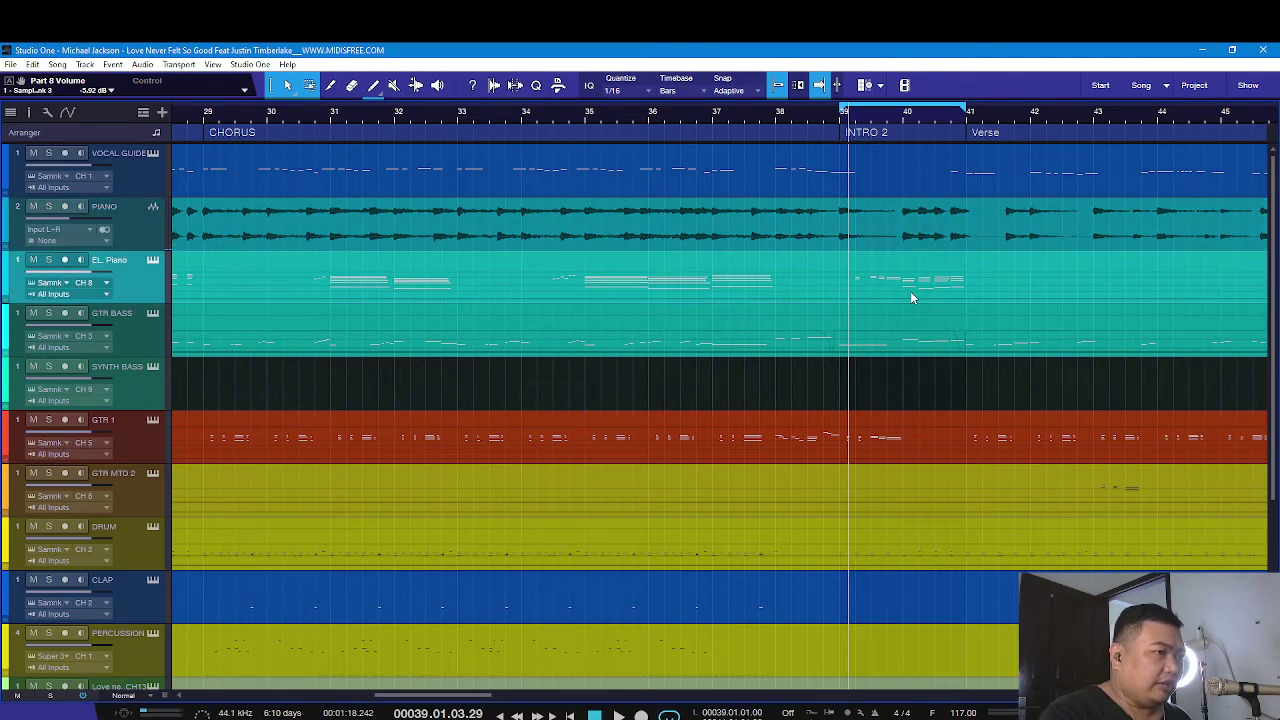
left_click(889, 344)
scroll(901, 384, "down", 5)
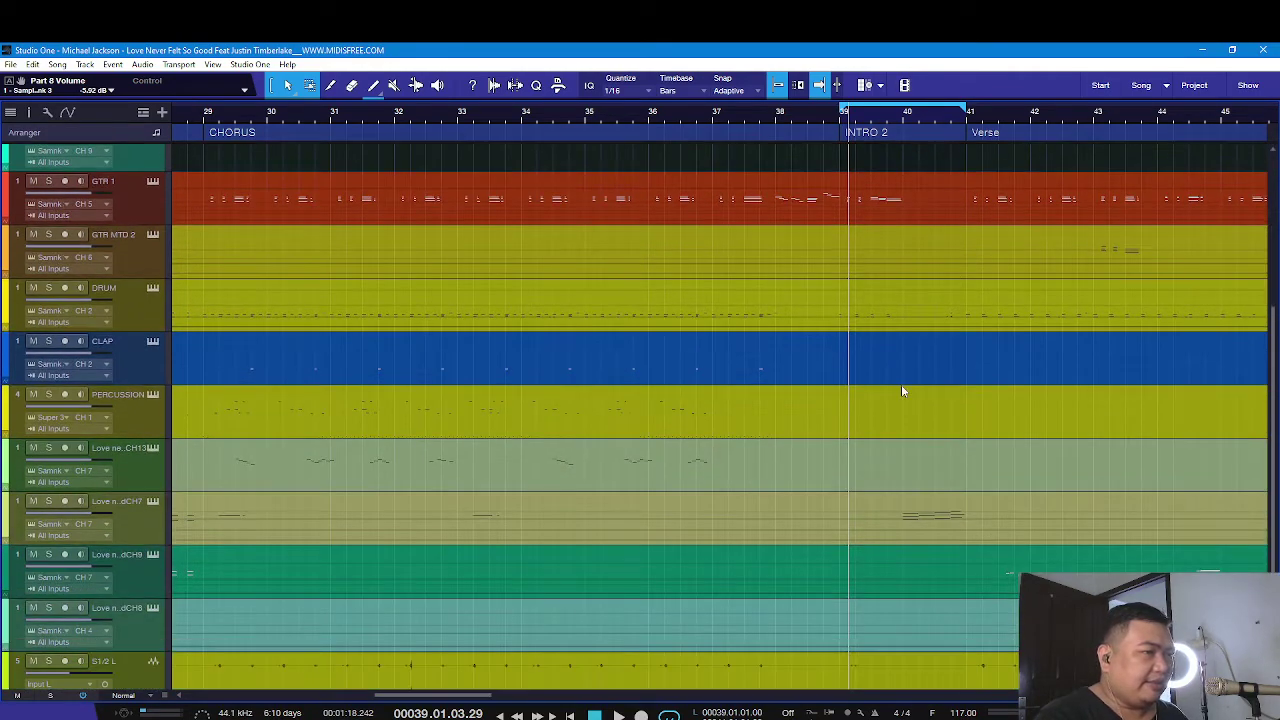
key("space")
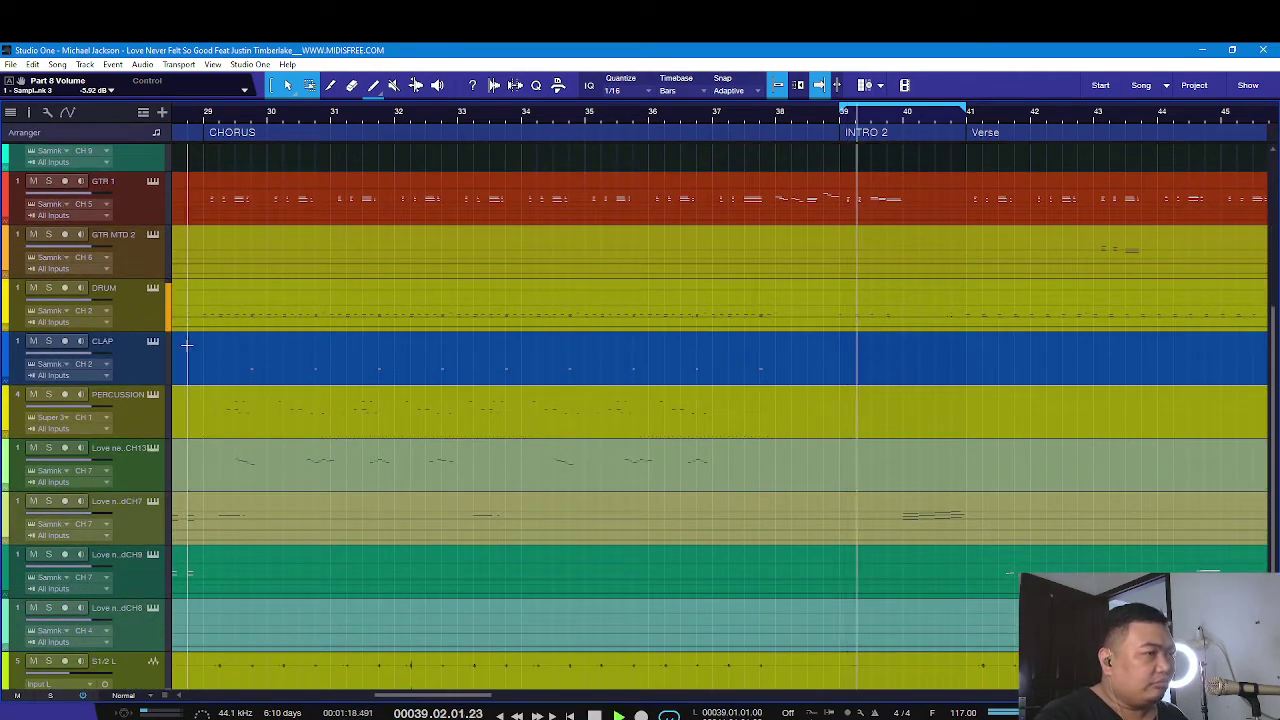
Solo the Love never felt so good CH7 track, clear the solo, and play INTRO 2 with all tracks
left_click(49, 501)
left_click(49, 501)
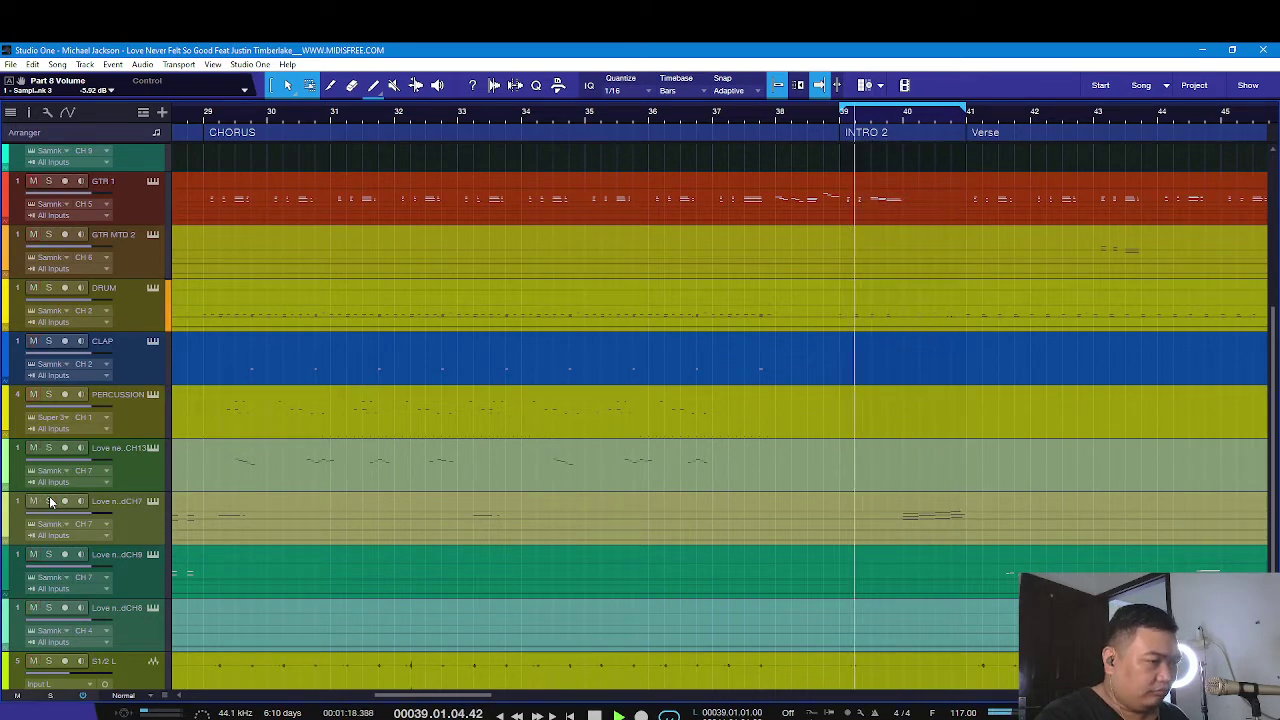
key("space")
scroll(871, 390, "down", 1)
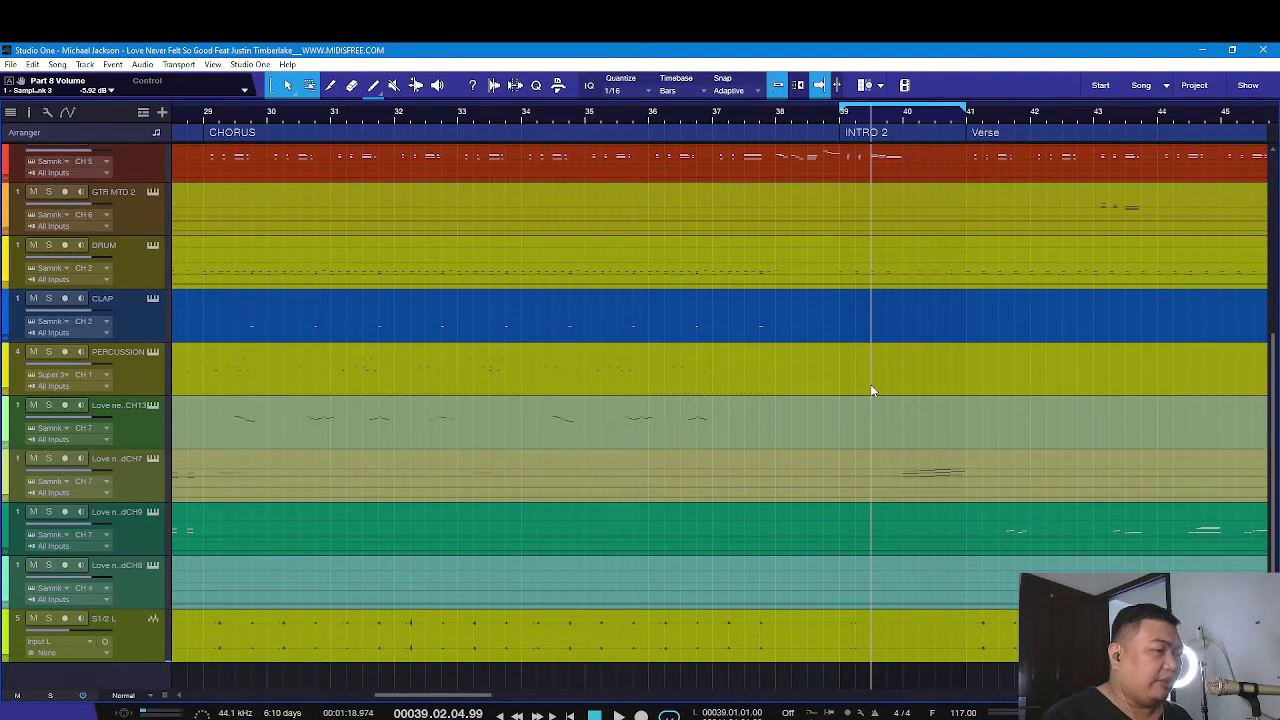
scroll(871, 391, "up", 5)
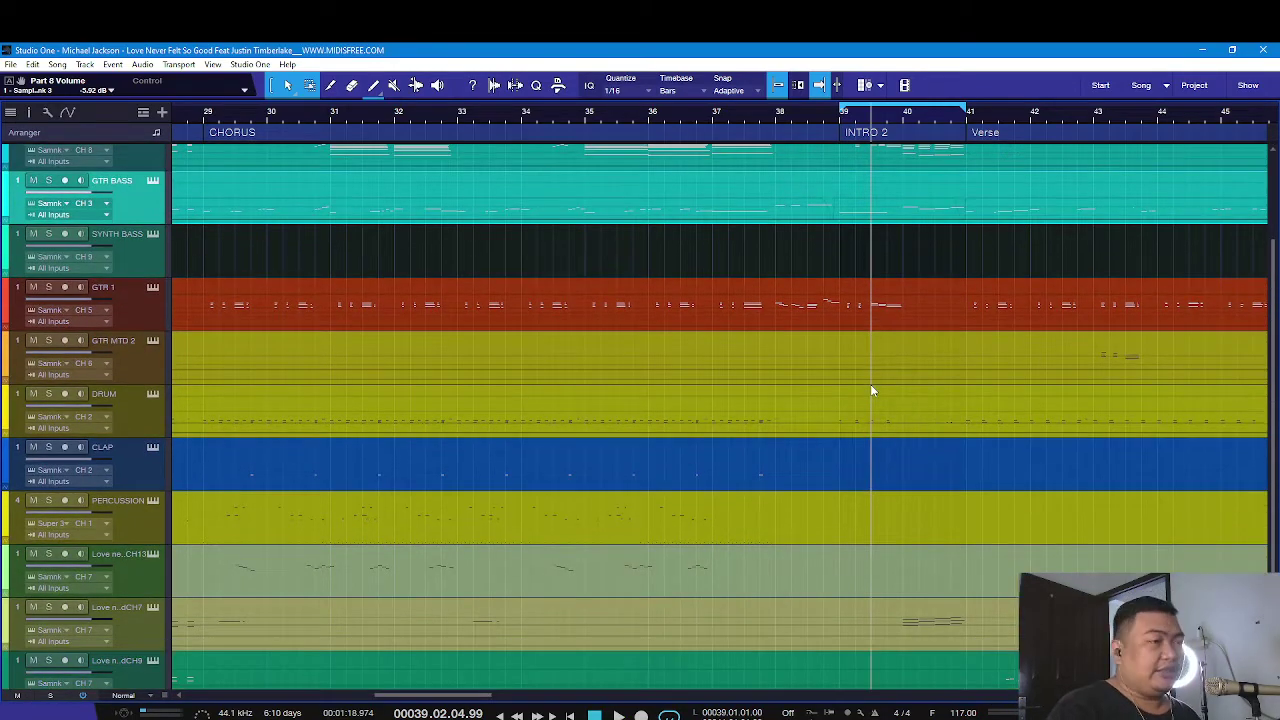
key("space")
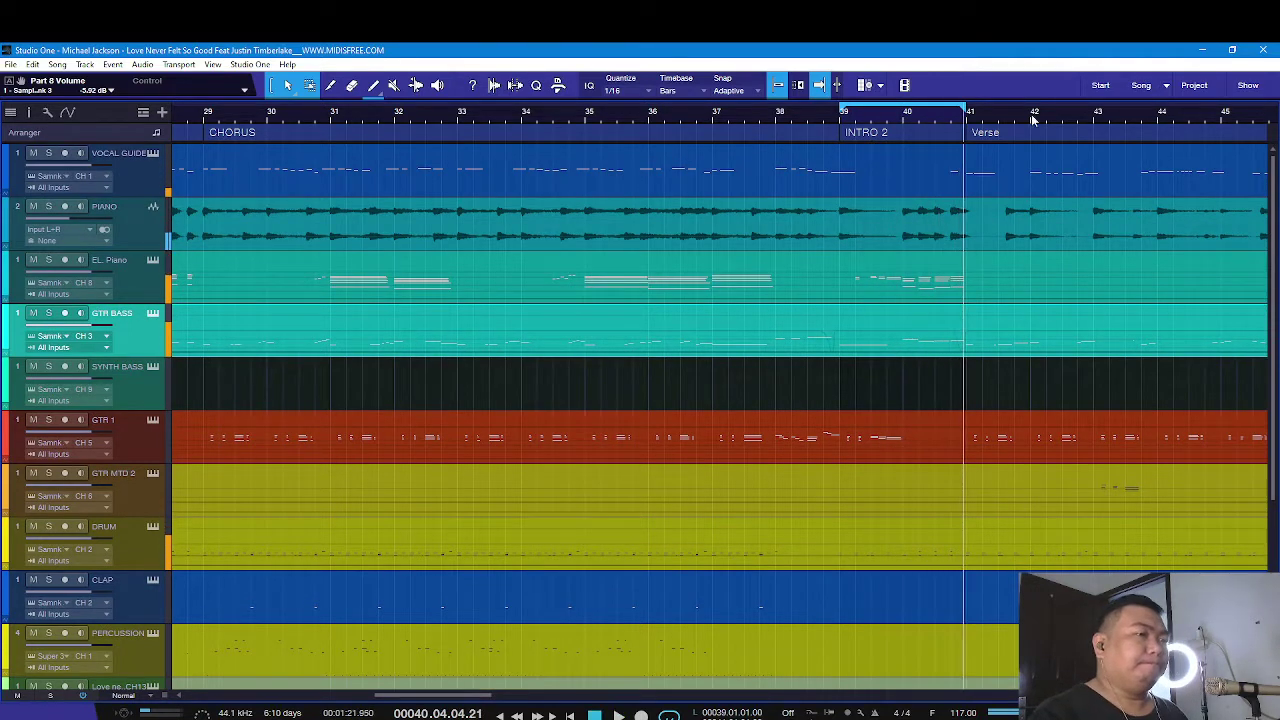
Set the loop range to the second Verse at bar 41 and play it with the whole song in view
left_click(1004, 134)
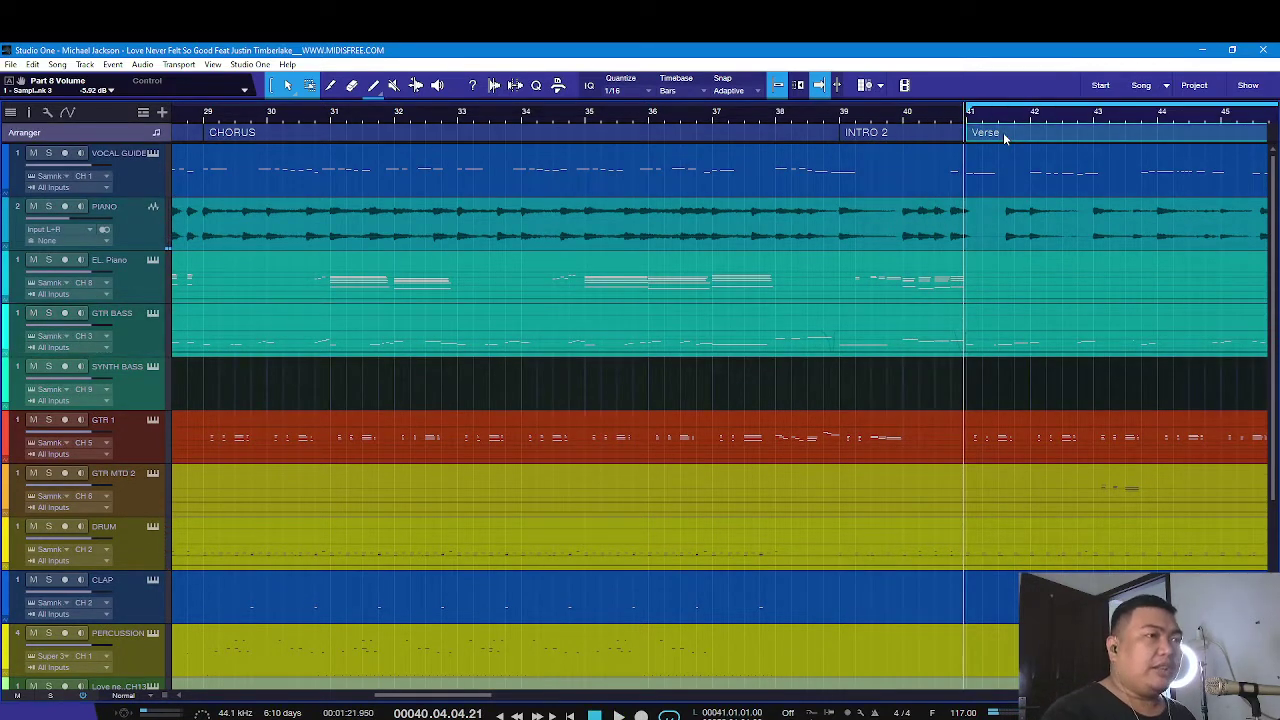
key("shift+f")
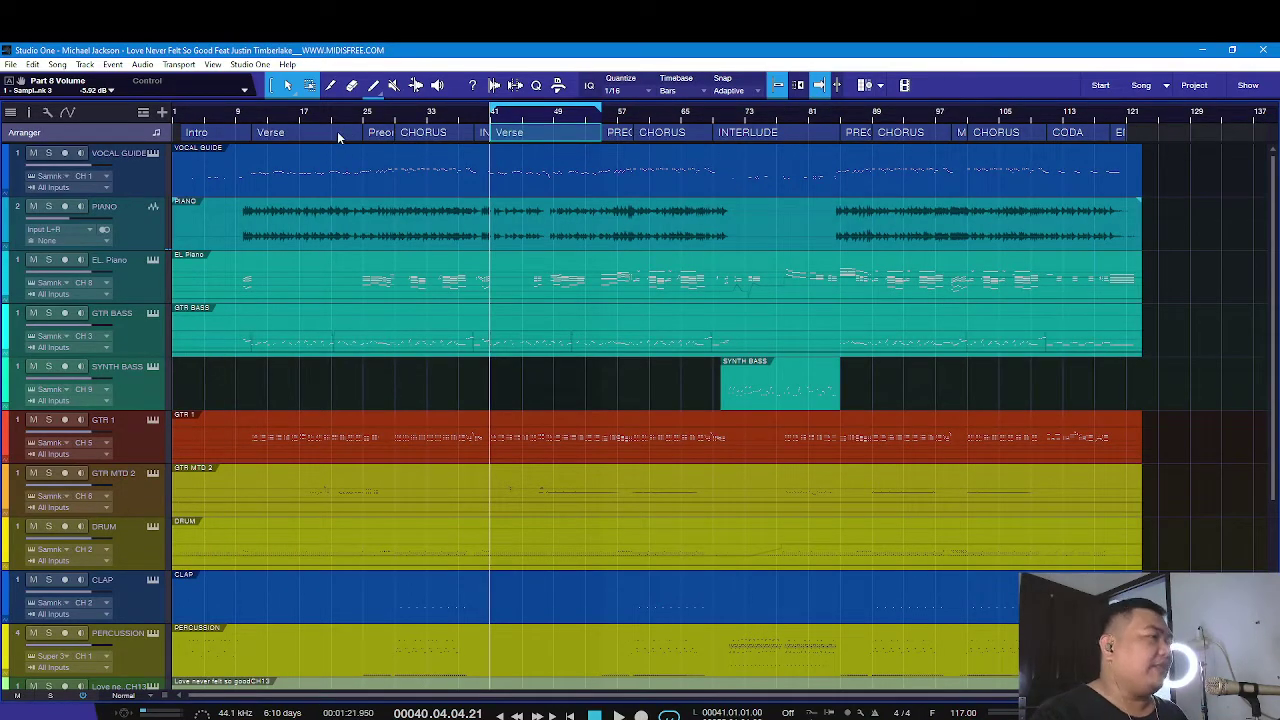
key("space")
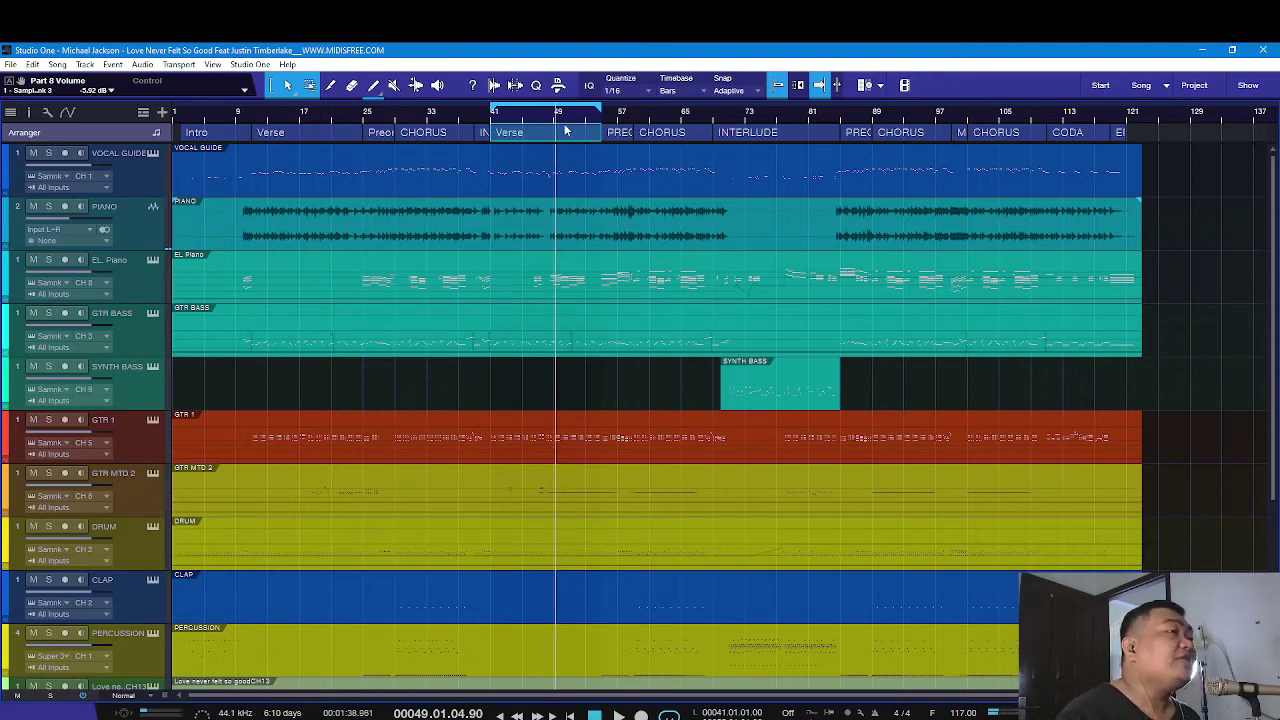
Play the second Verse from bar 46 to review its middle part
scroll(555, 125, "up", 10)
scroll(415, 127, "down", 4)
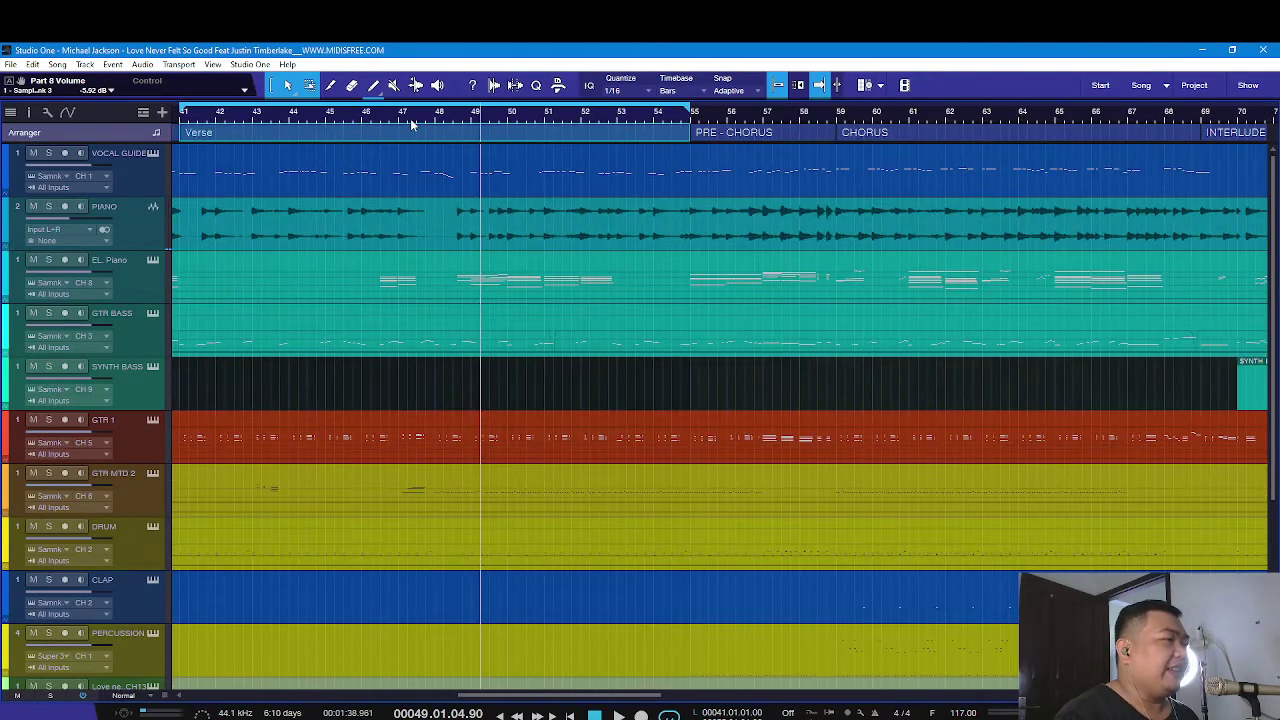
left_click(363, 119)
key("space")
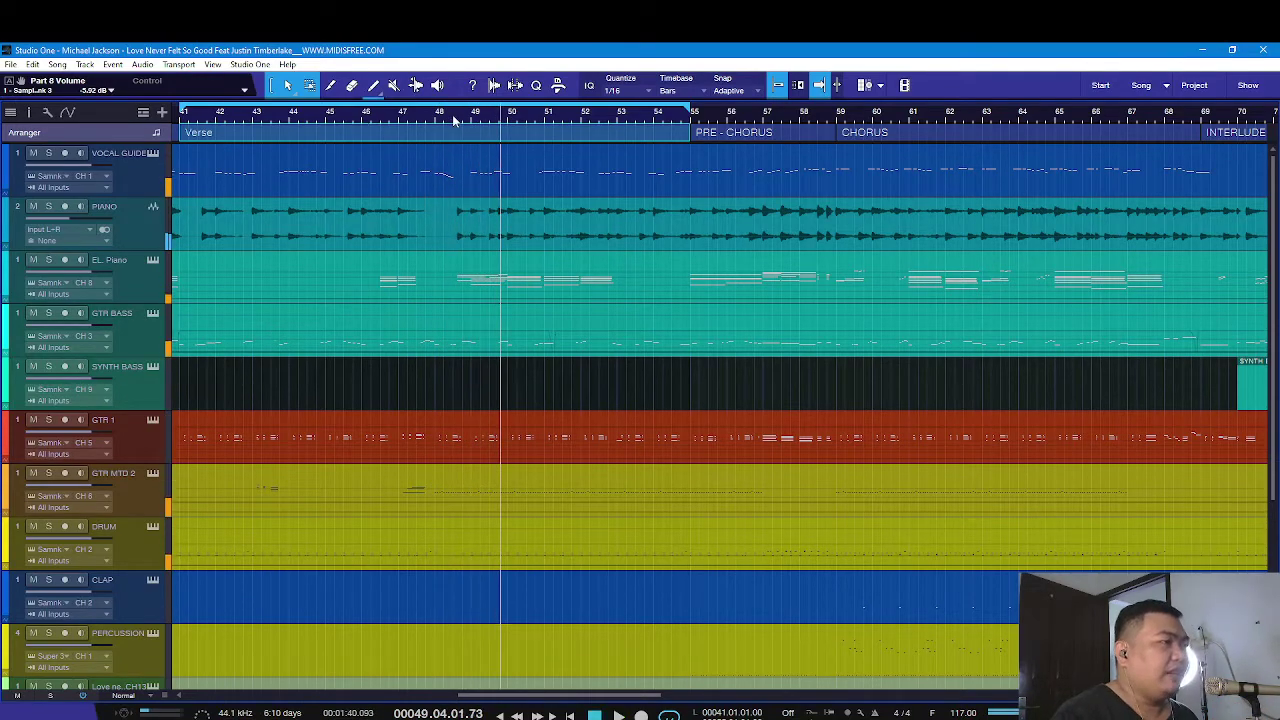
key("e")
Locate the break between bar 47 and beat 48.3 in the second Verse and play on from bar 47
left_click(264, 121)
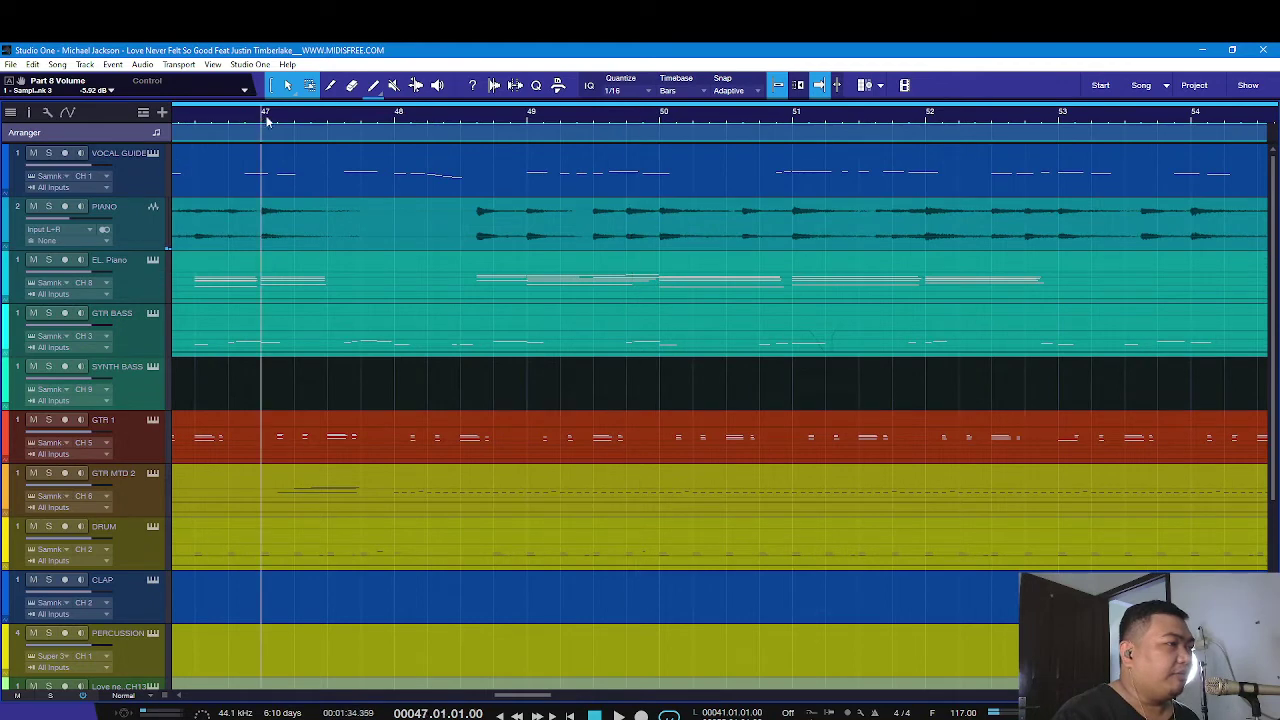
left_click(459, 121)
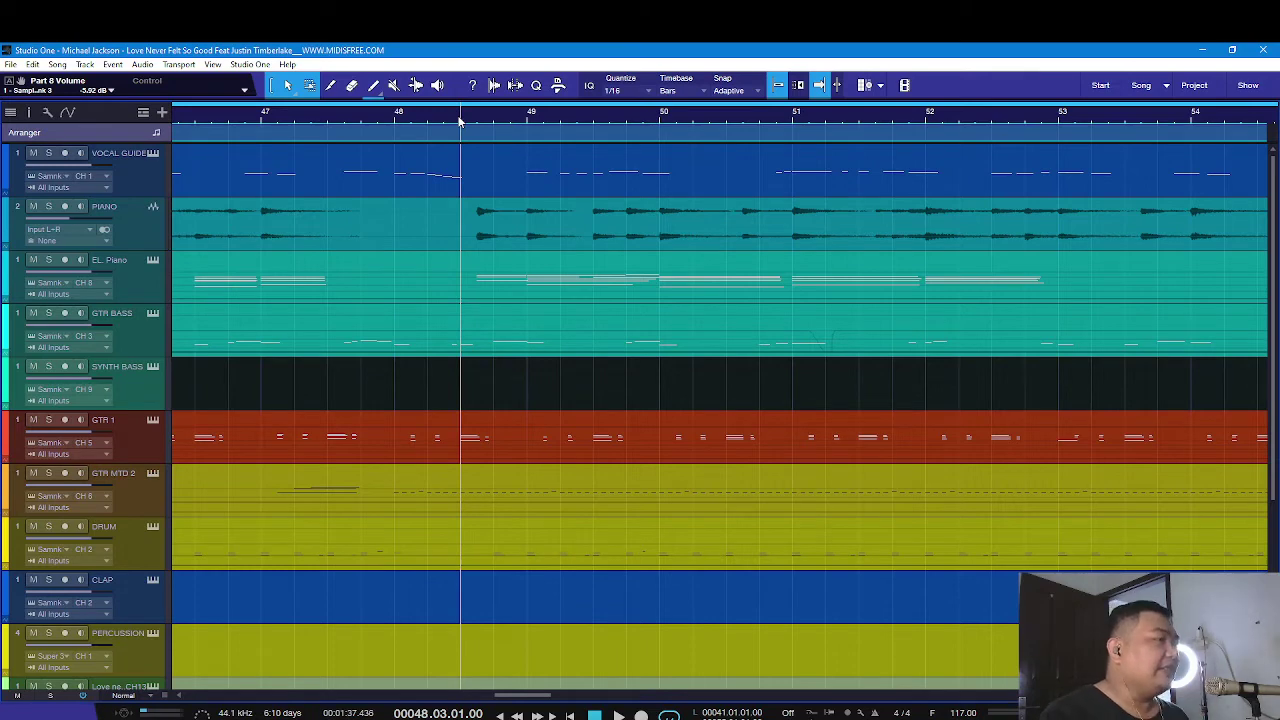
left_click(264, 121)
key("space")
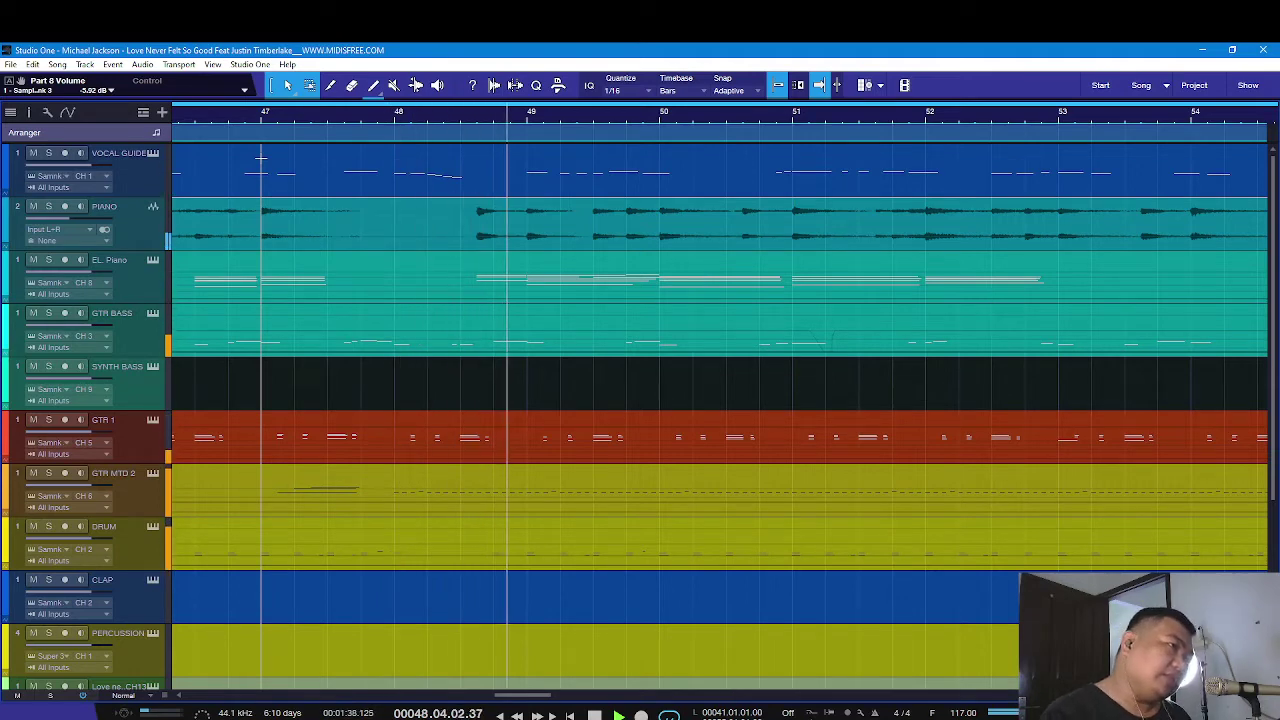
left_click(461, 121)
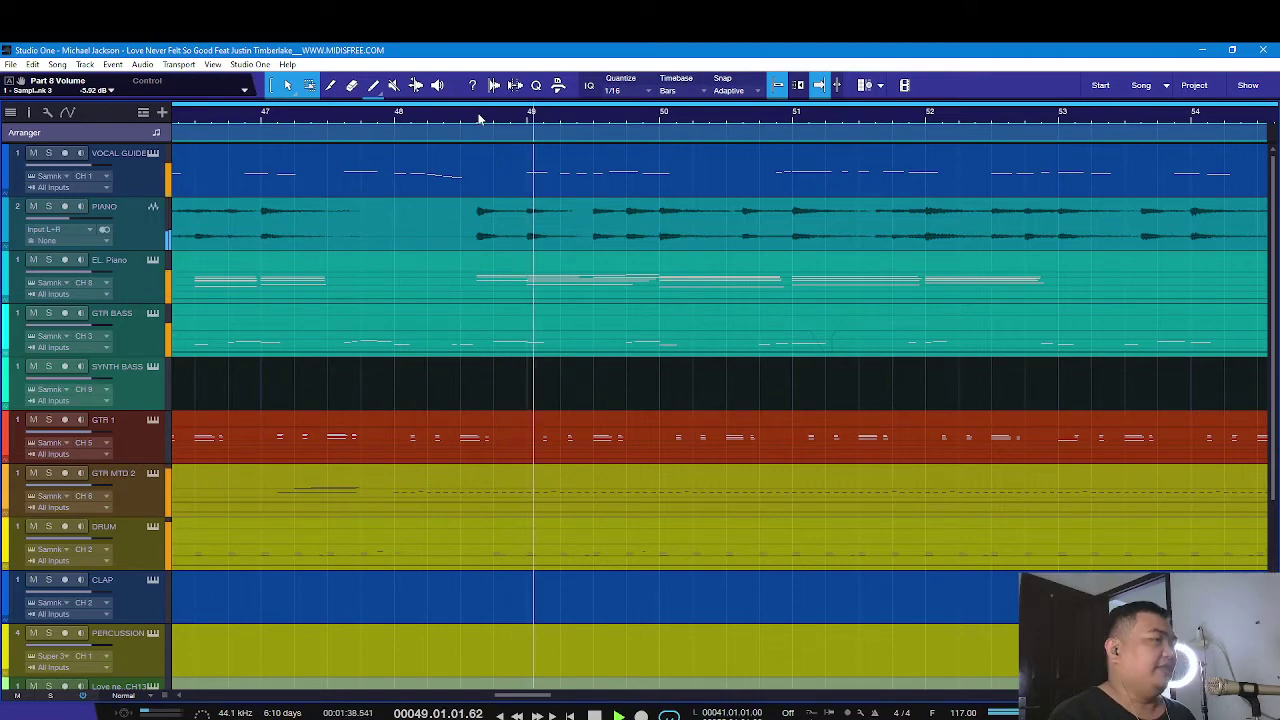
scroll(479, 118, "down", 5)
scroll(479, 118, "down", 2)
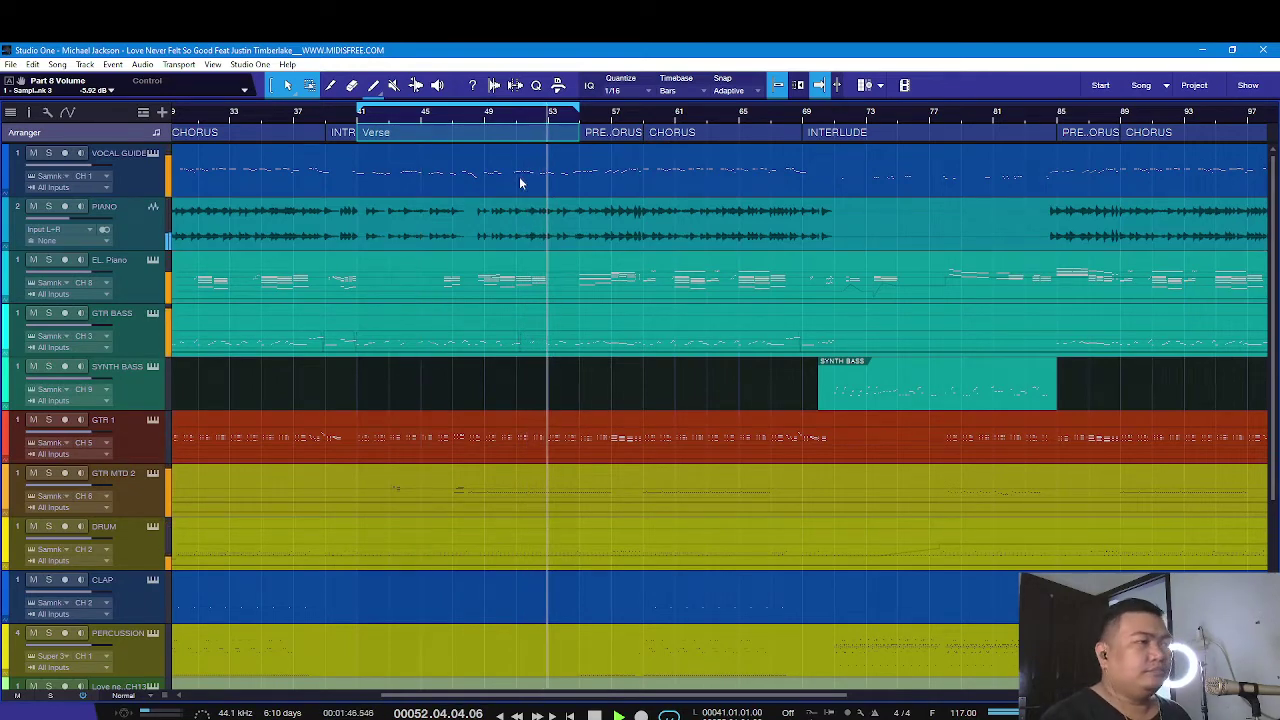
Play through the second PRE - CHORUS and CHORUS into the INTERLUDE, moving the loop range to match the section
left_click(607, 137)
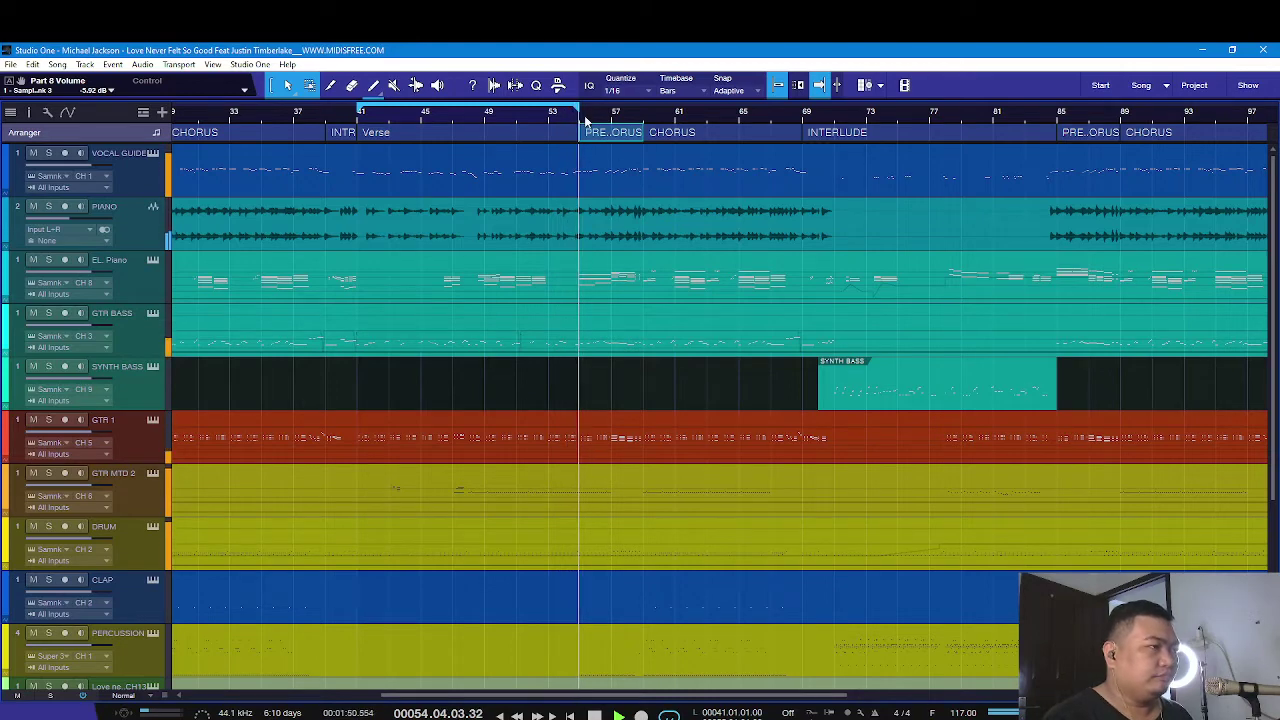
scroll(585, 120, "up", 3)
key("p")
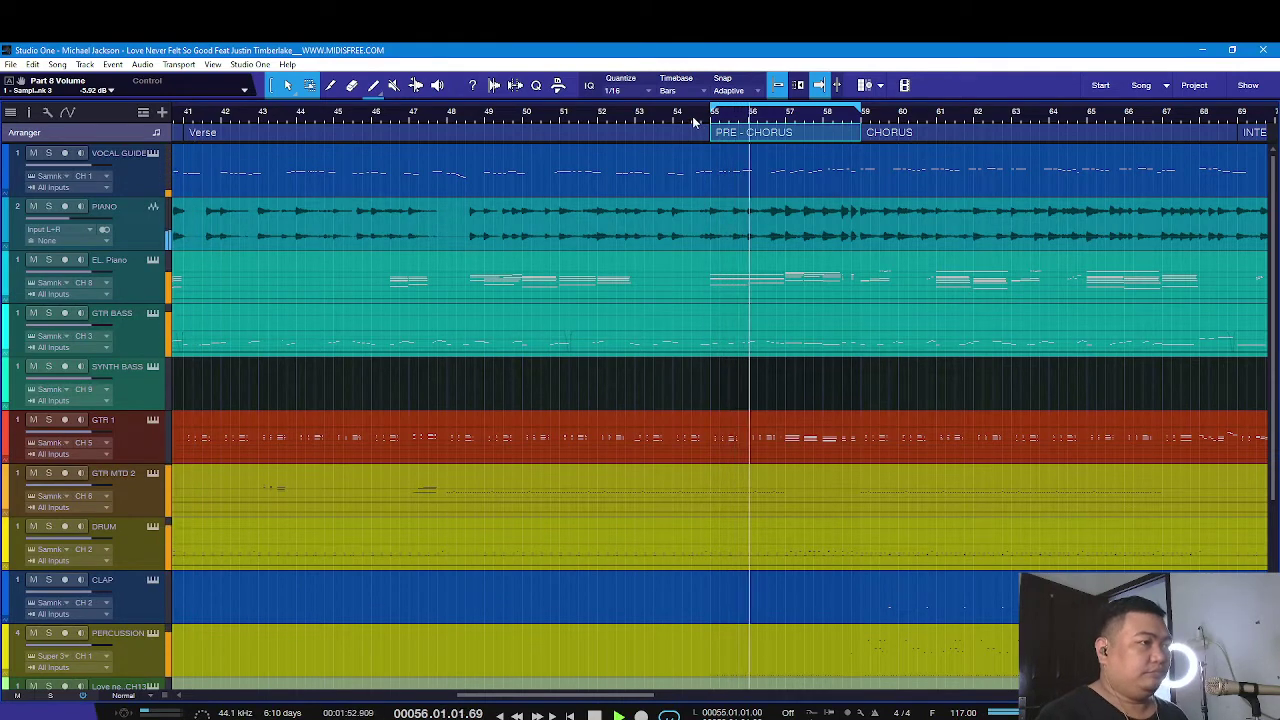
scroll(695, 120, "down", 2)
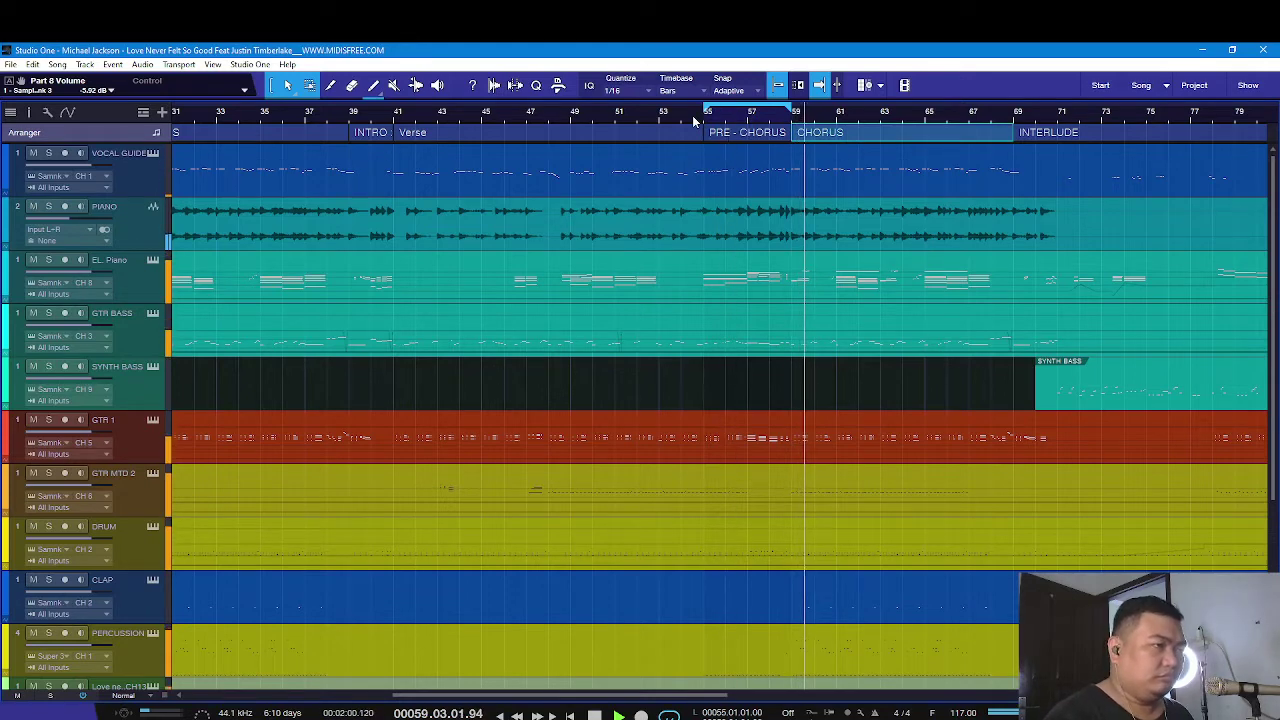
key("p")
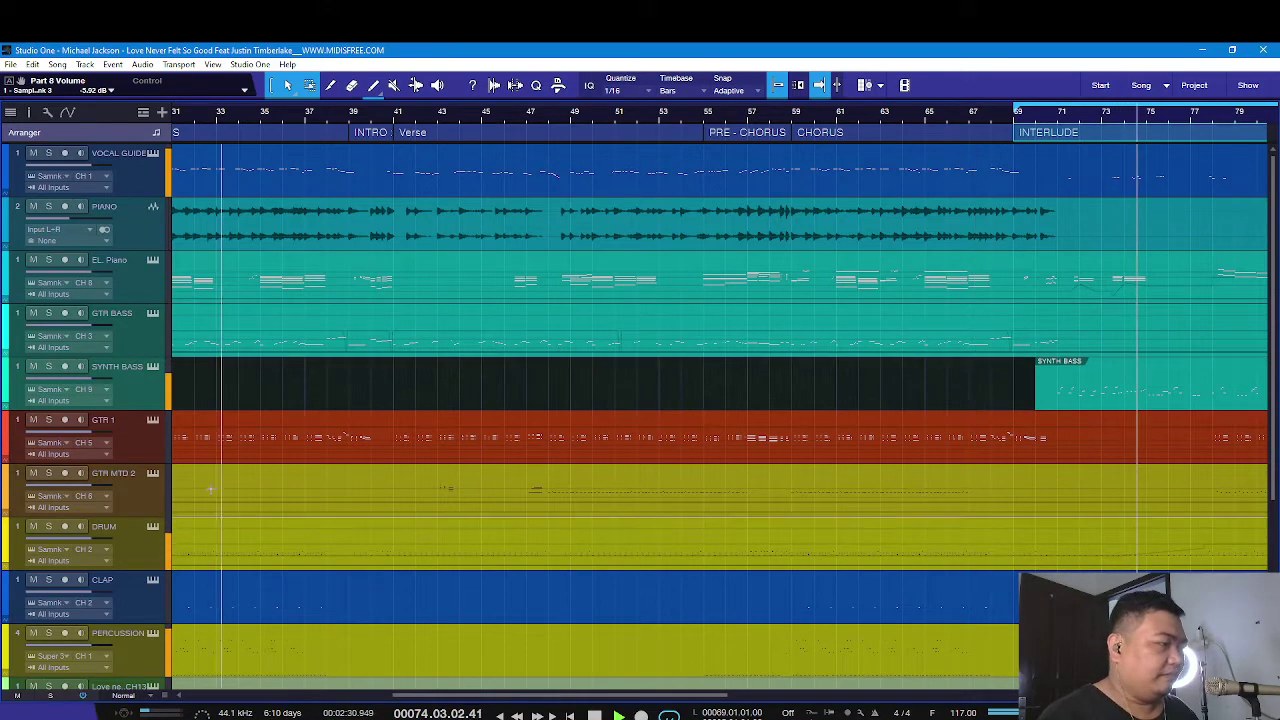
Open the PERCUSSION track's Superior Drummer 3 instrument and play the INTERLUDE from bar 69 with PERCUSSION soloed
scroll(309, 565, "down", 2)
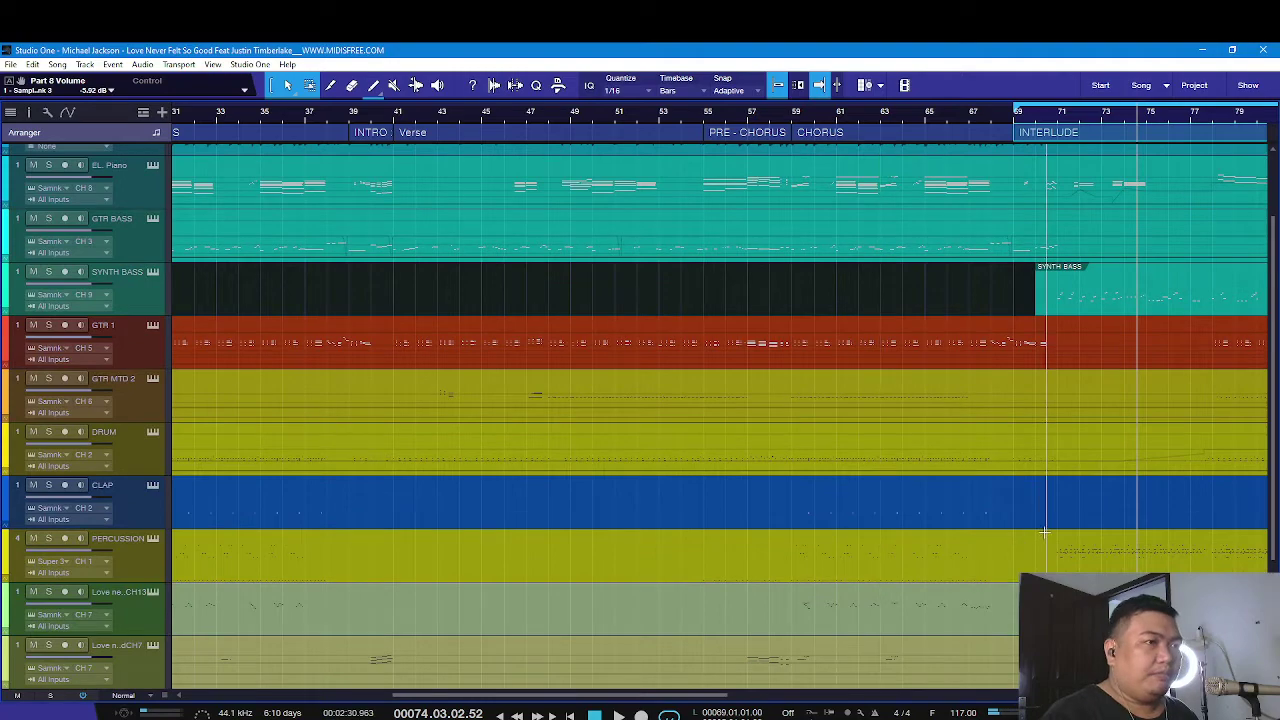
left_click(151, 550)
key("KP_0")
left_click(151, 539)
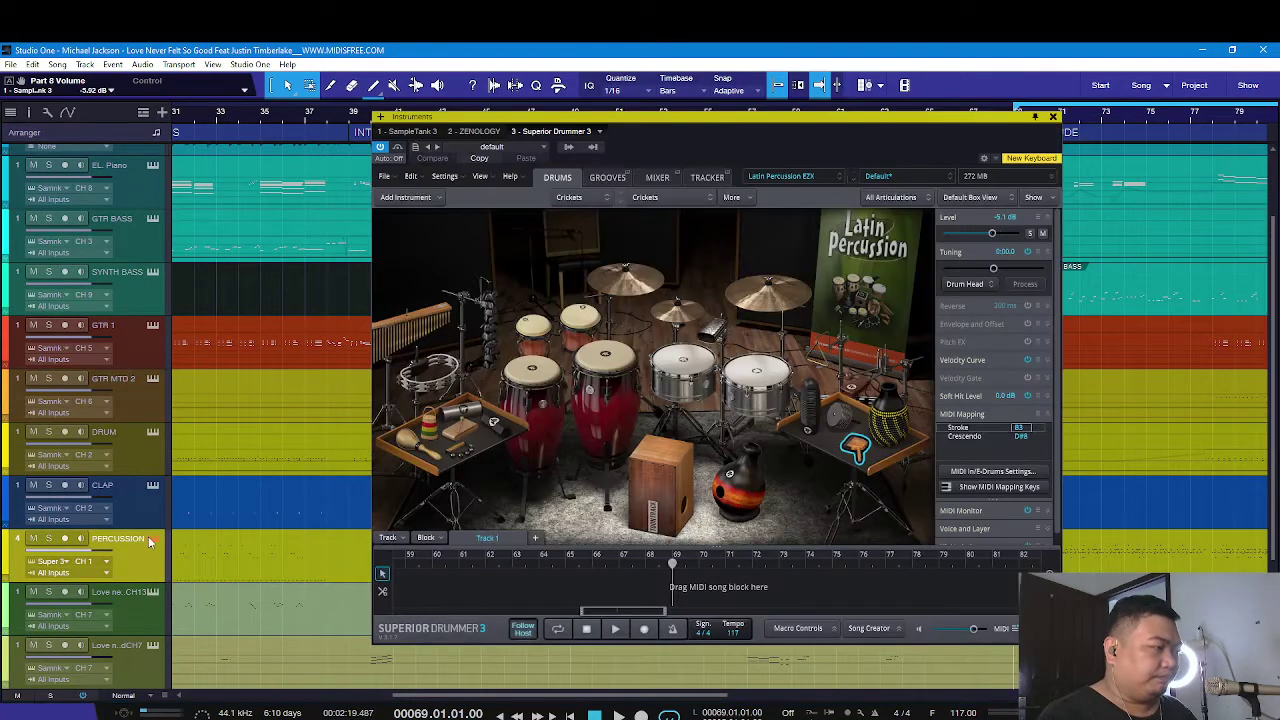
key("space")
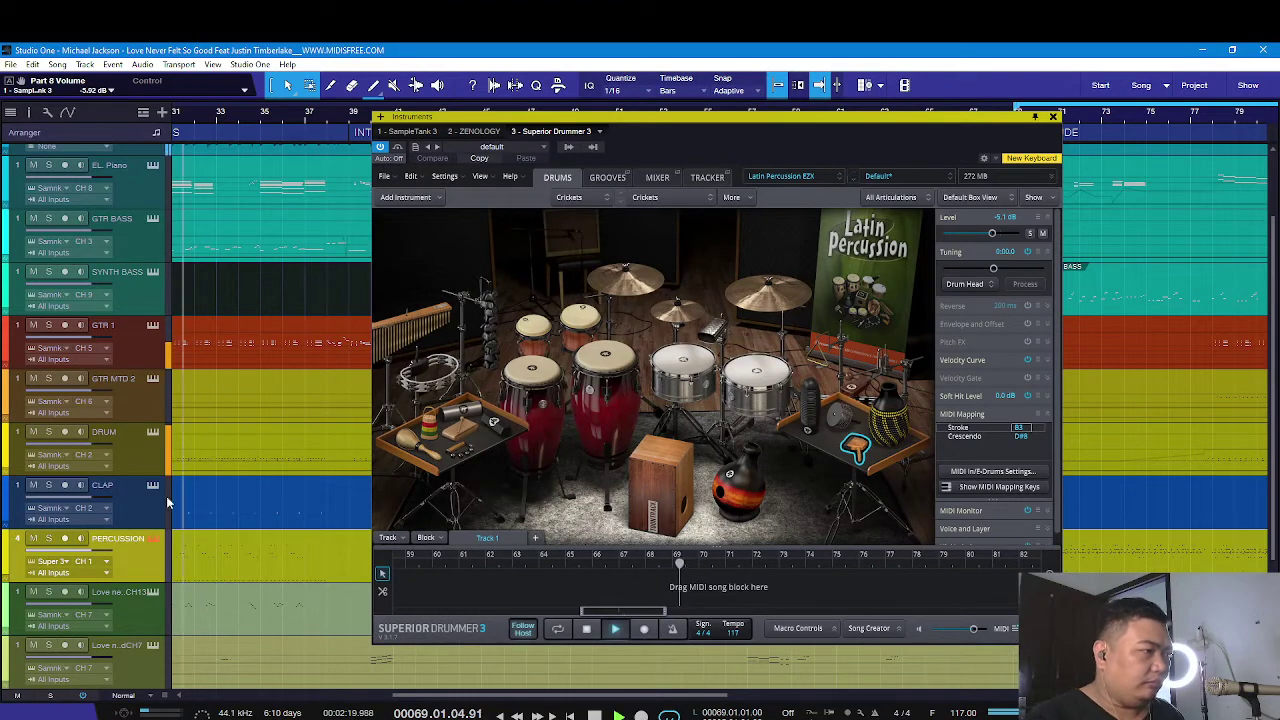
left_click(48, 539)
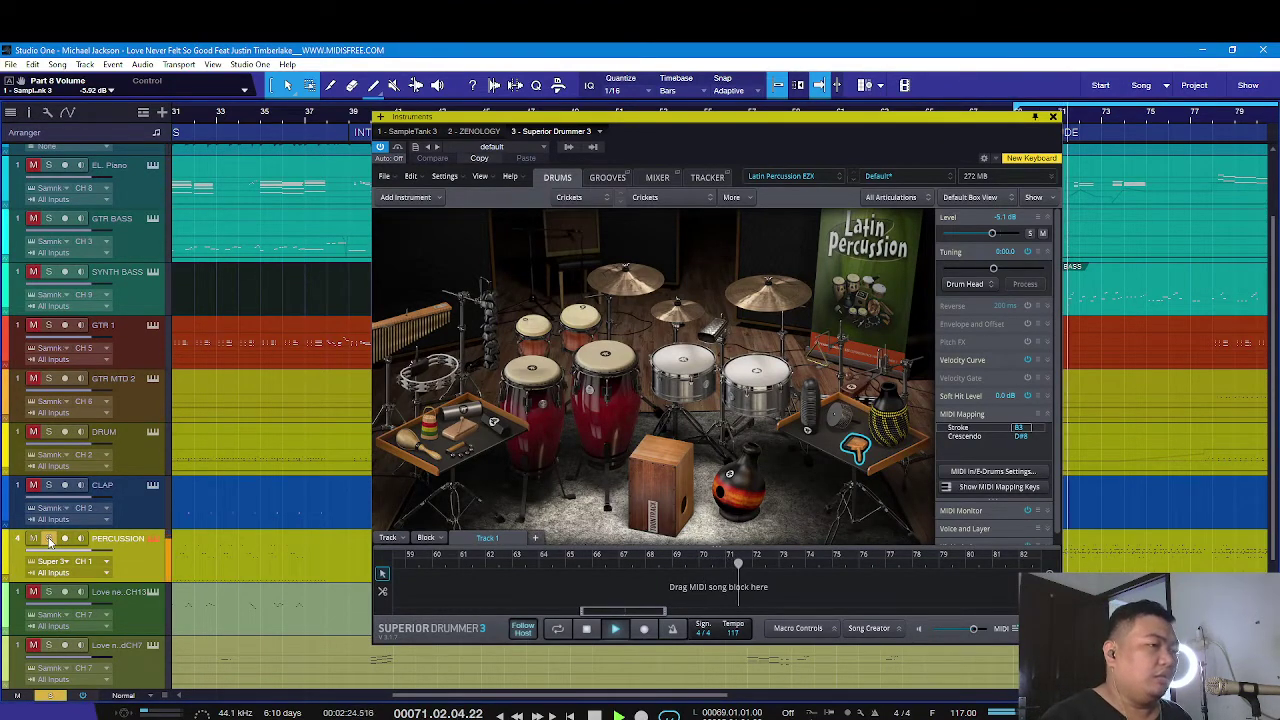
Identify the guiro, bongo 1 and conga 1 in Superior Drummer 3, close the instrument, and unsolo PERCUSSION
left_click(470, 425)
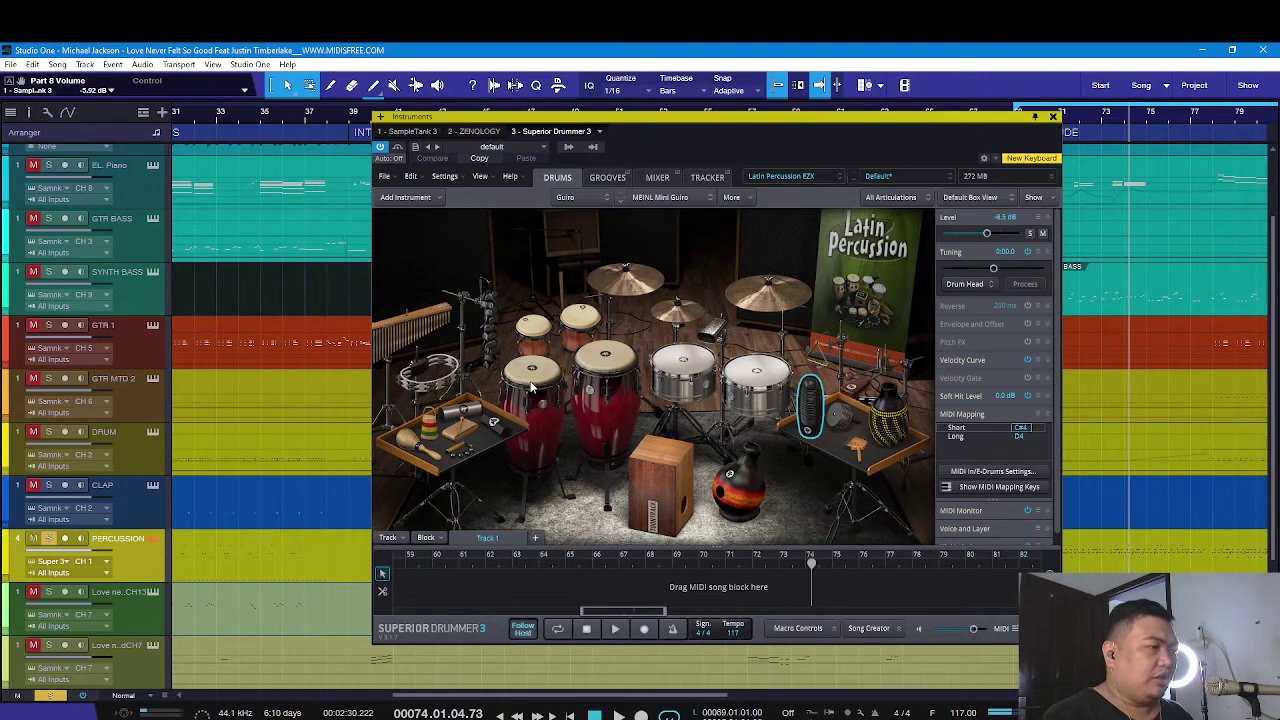
left_click(535, 336)
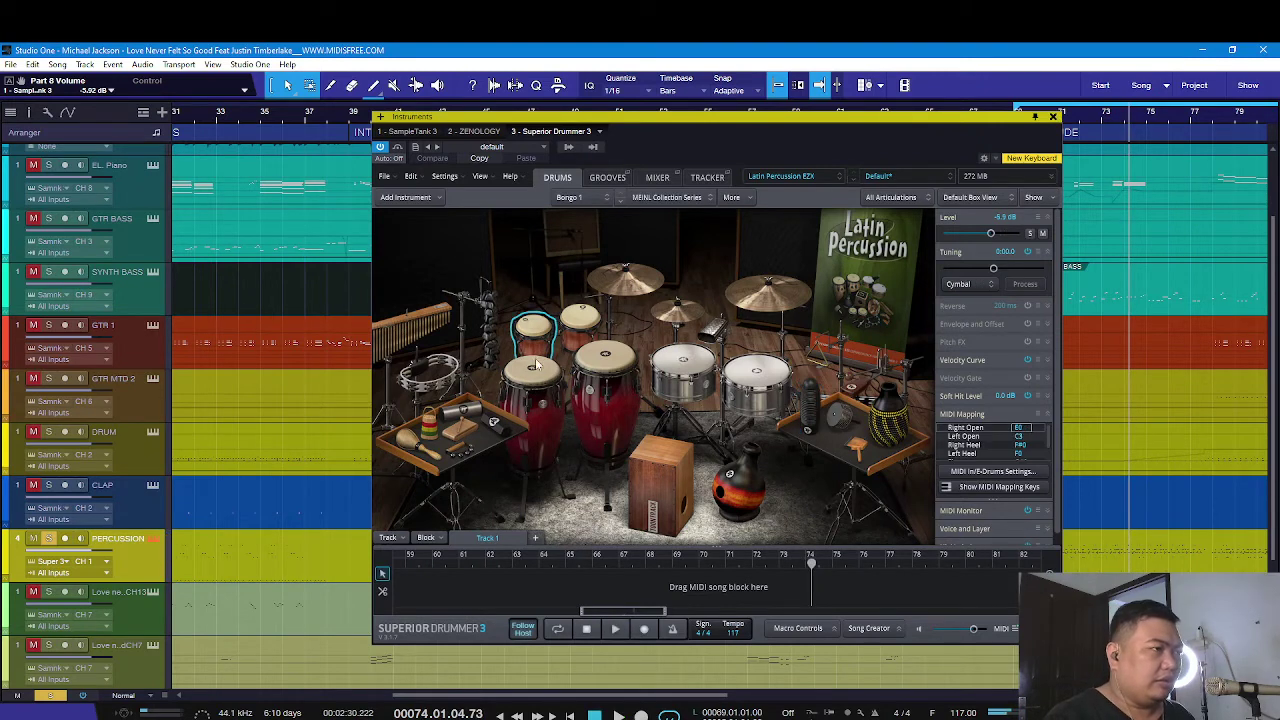
left_click(538, 374)
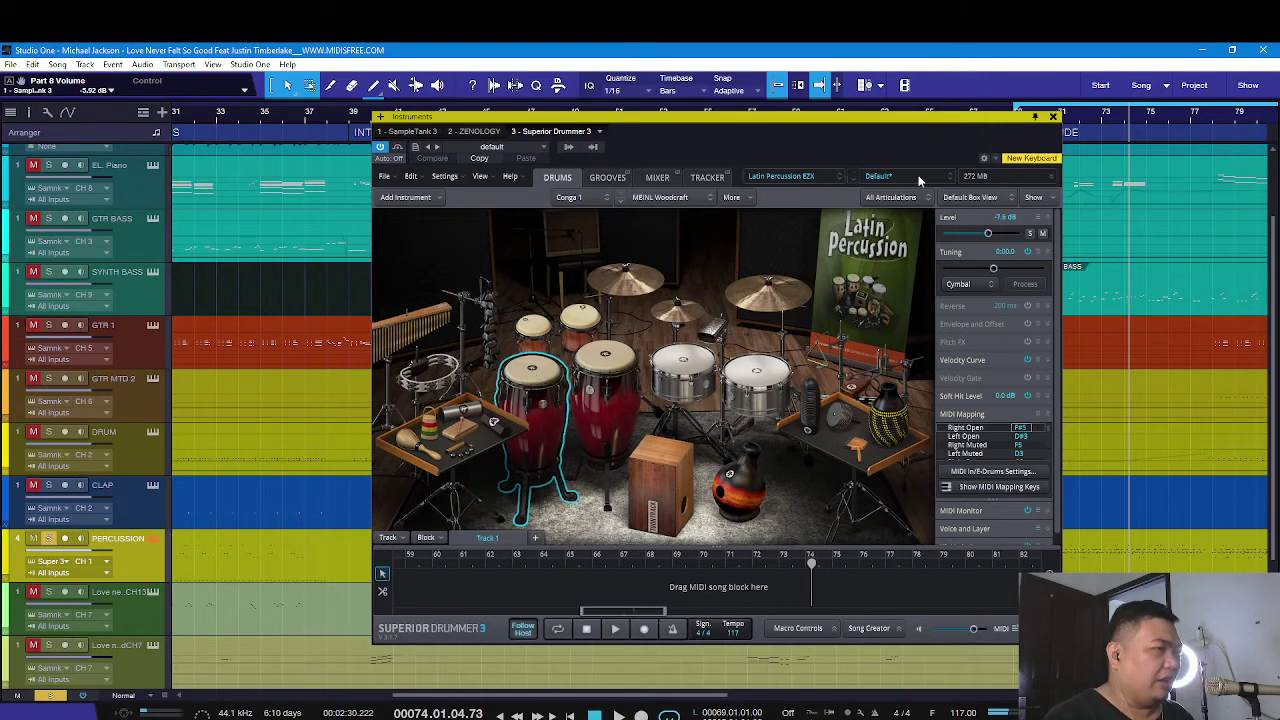
left_click(1051, 118)
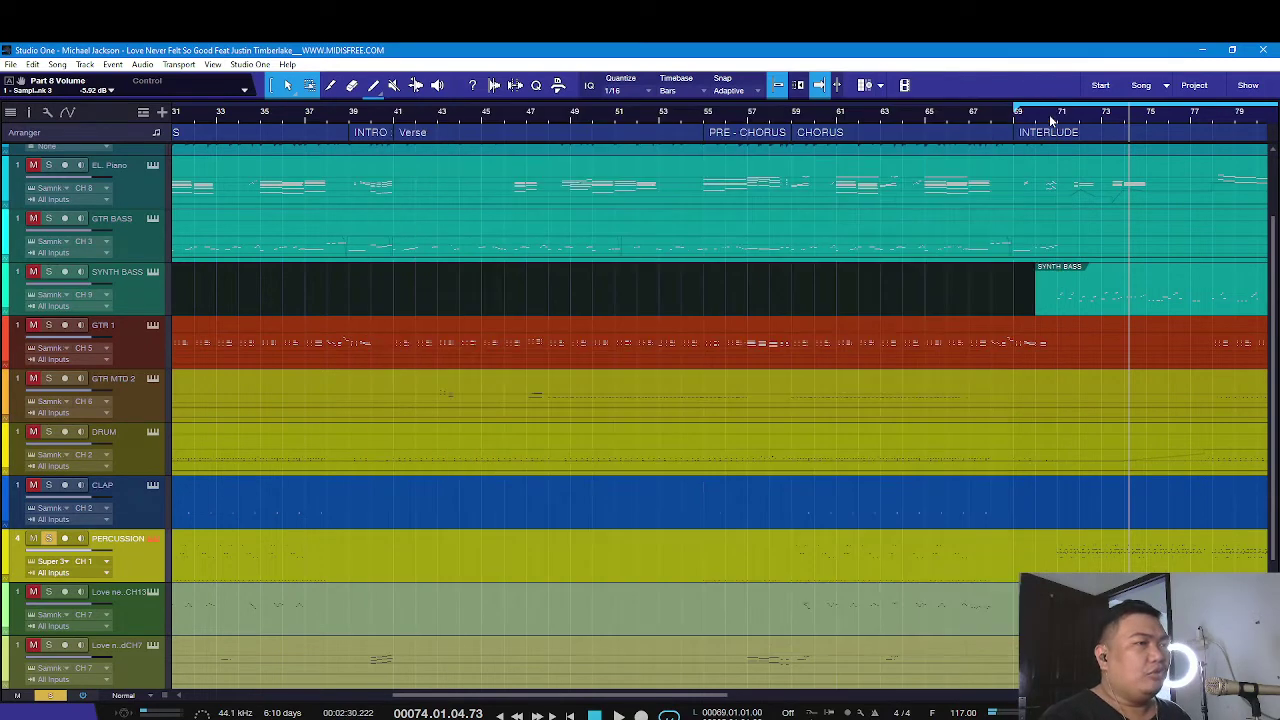
left_click(48, 539)
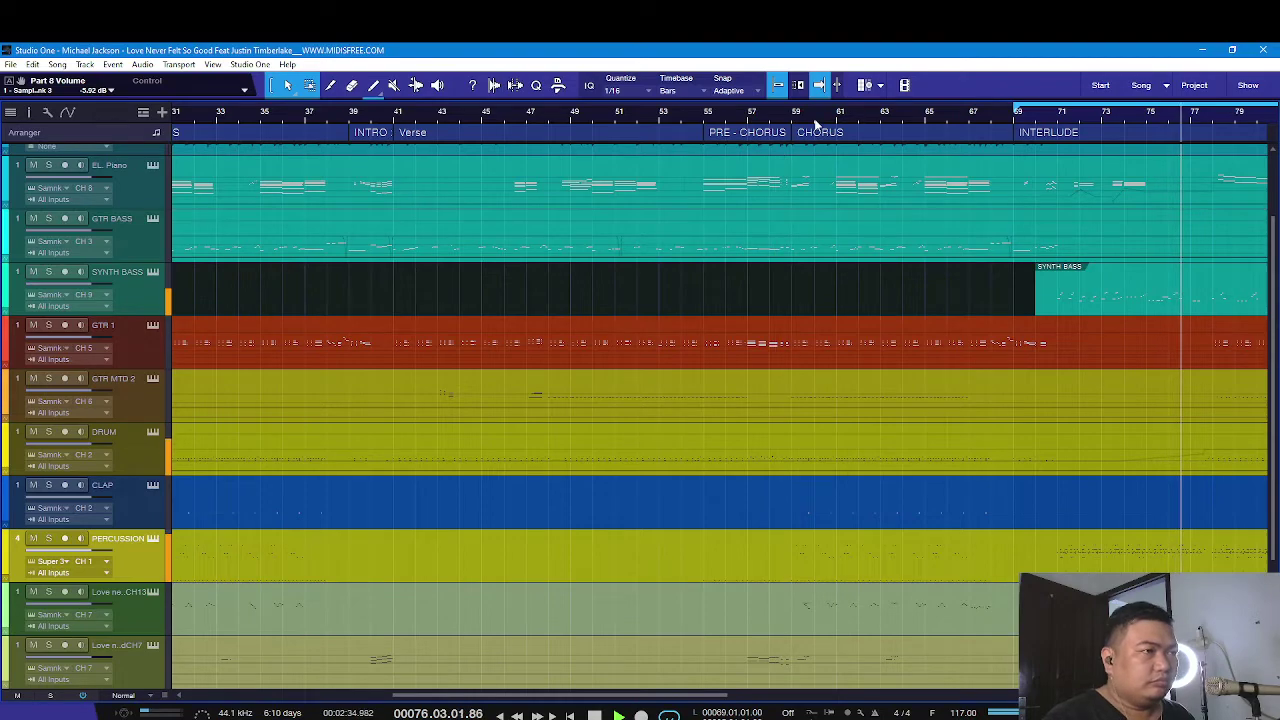
Play the INTERLUDE through to its end and examine the piano, bass, guitar, drum and percussion tracks
scroll(818, 118, "down", 5)
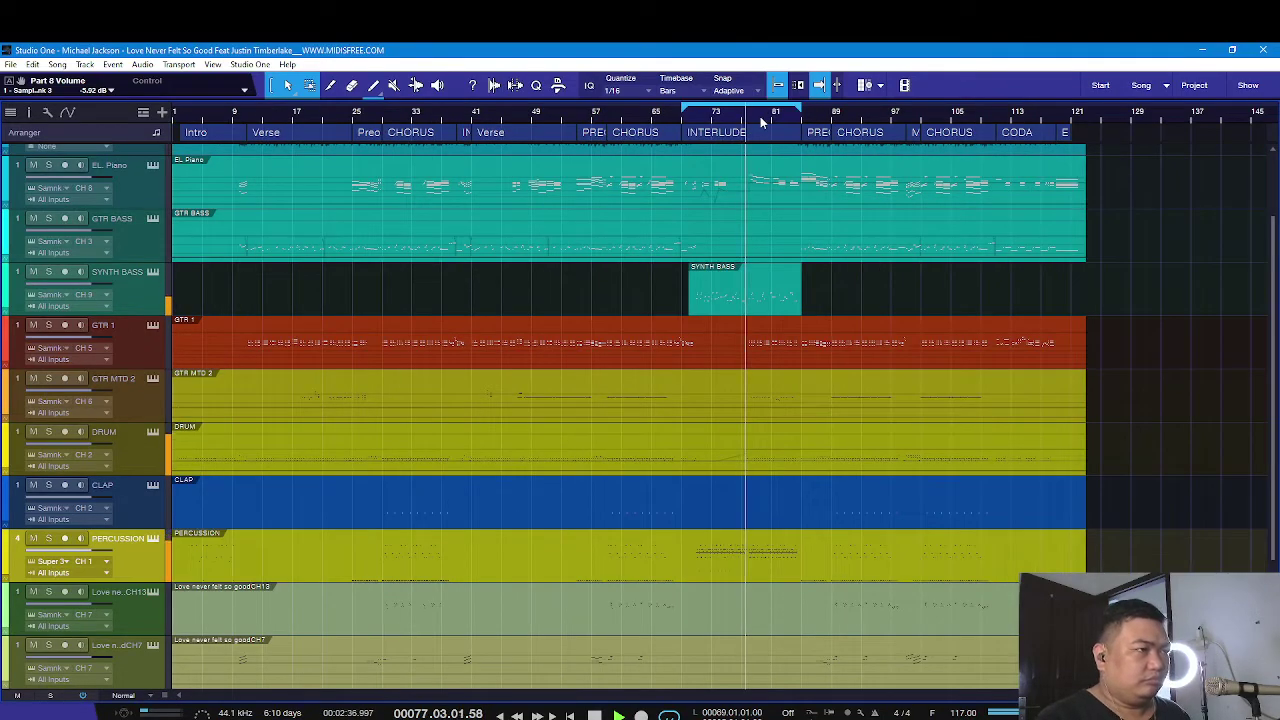
scroll(760, 121, "up", 5)
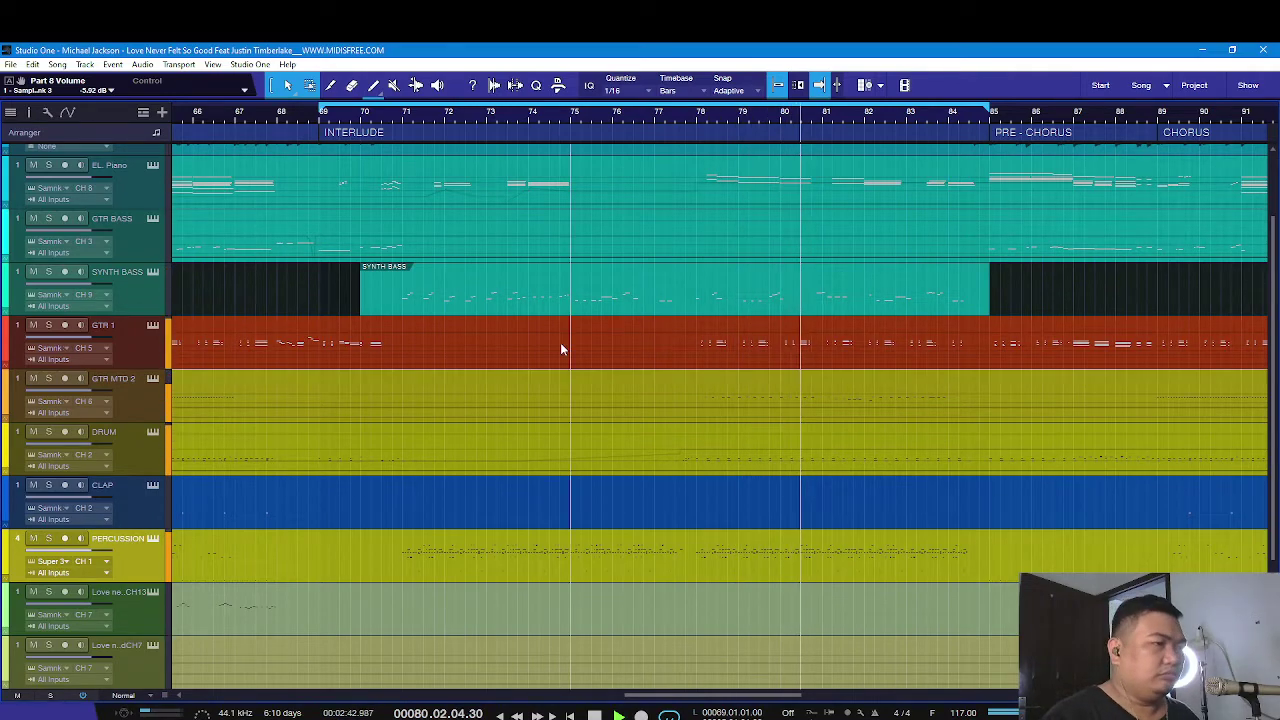
scroll(680, 334, "up", 2)
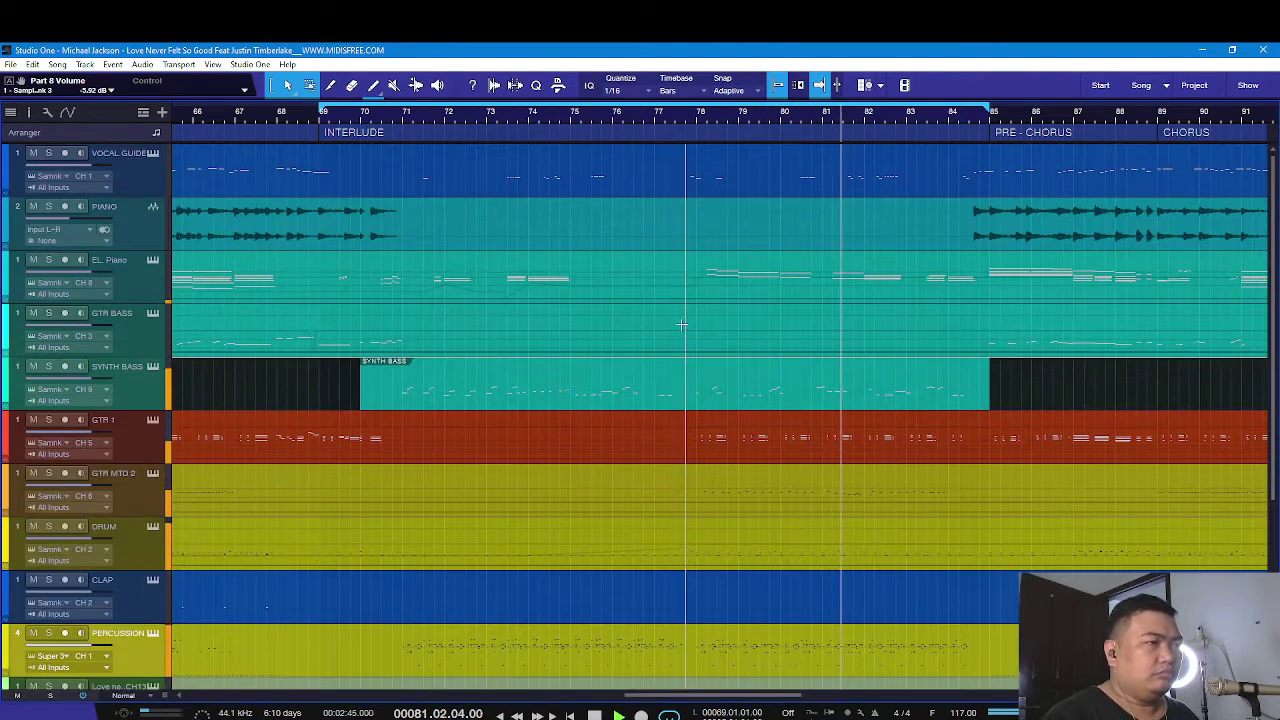
scroll(681, 324, "down", 2)
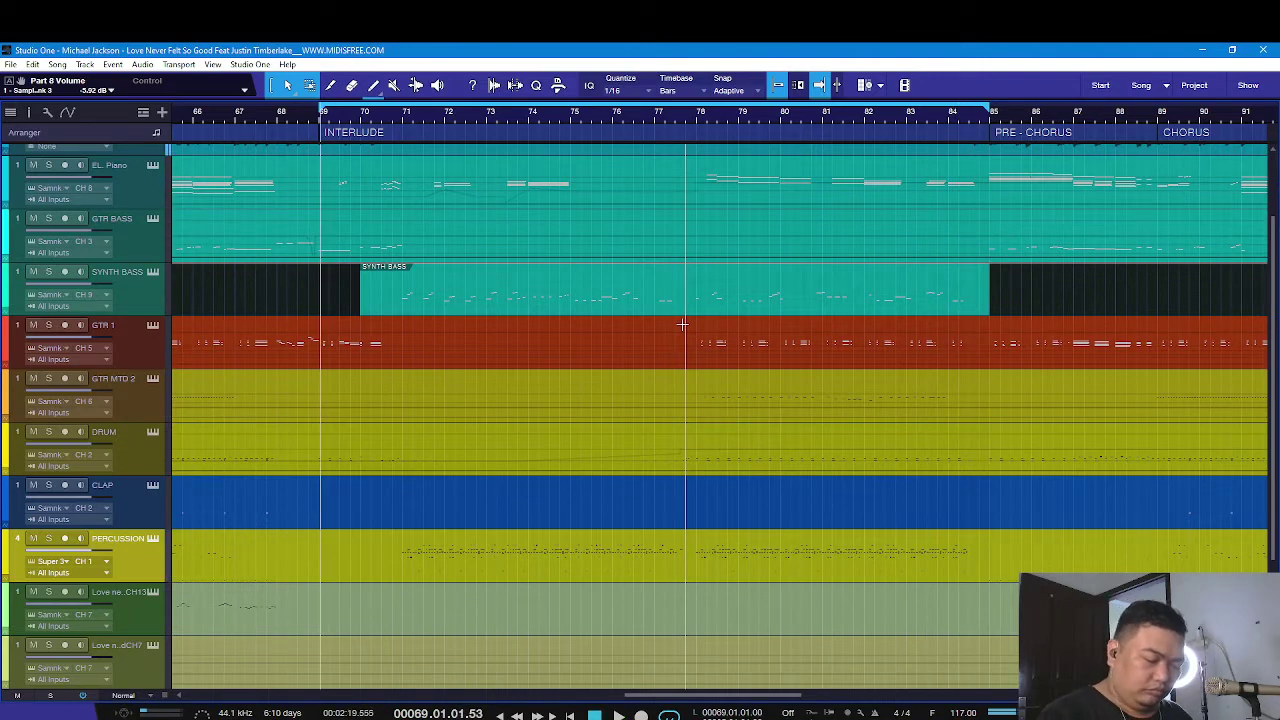
Turn off looping and play from about bar 83 at the end of the INTERLUDE into the third PRE-CHORUS
key("slash")
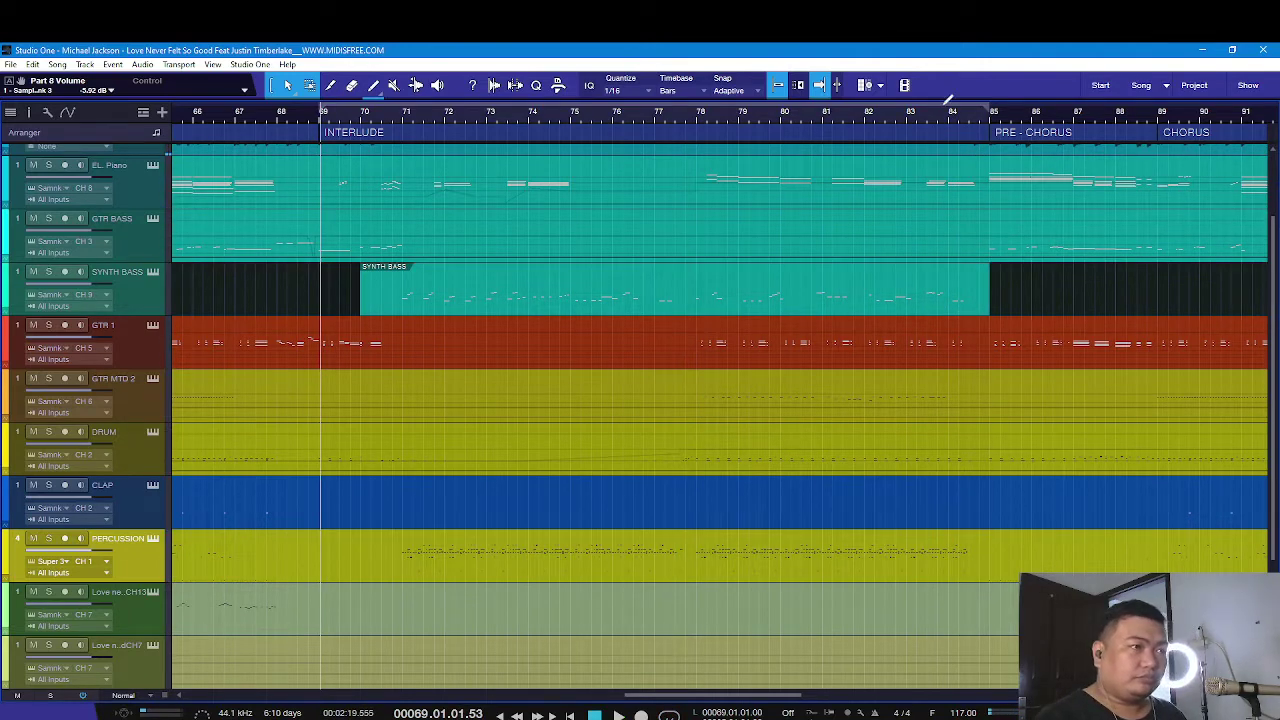
left_click(928, 117)
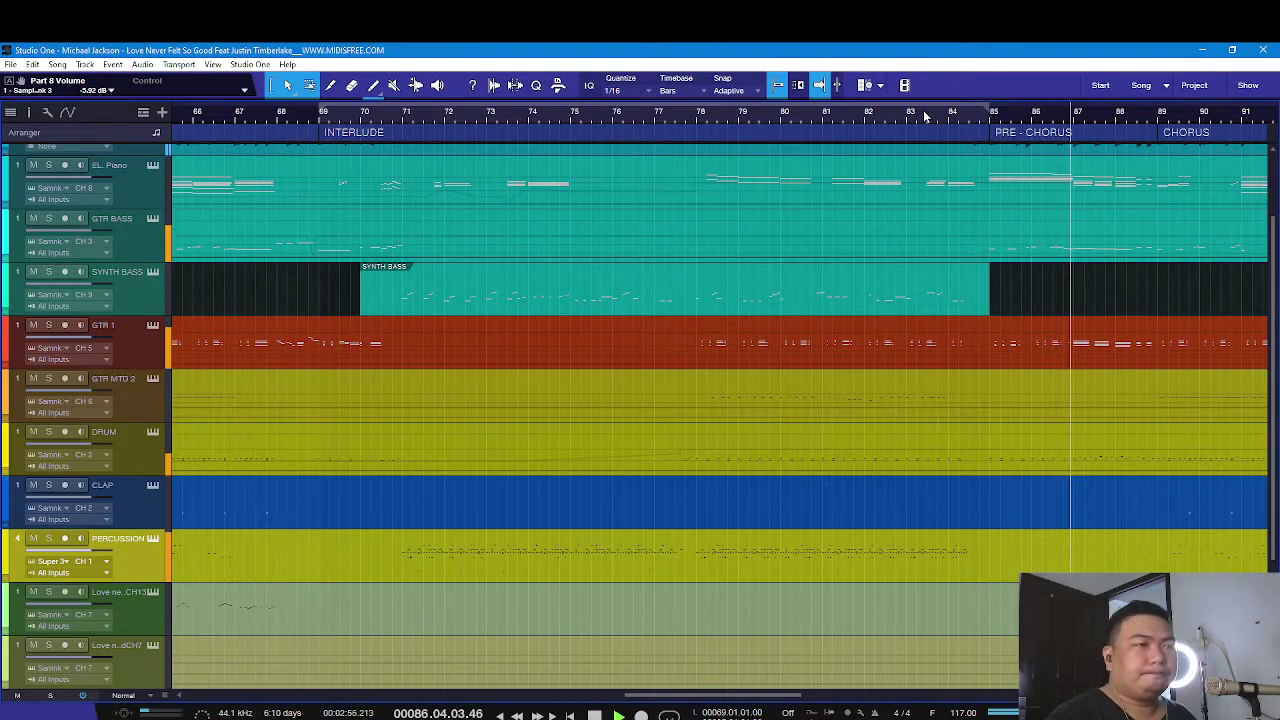
left_click(1063, 141)
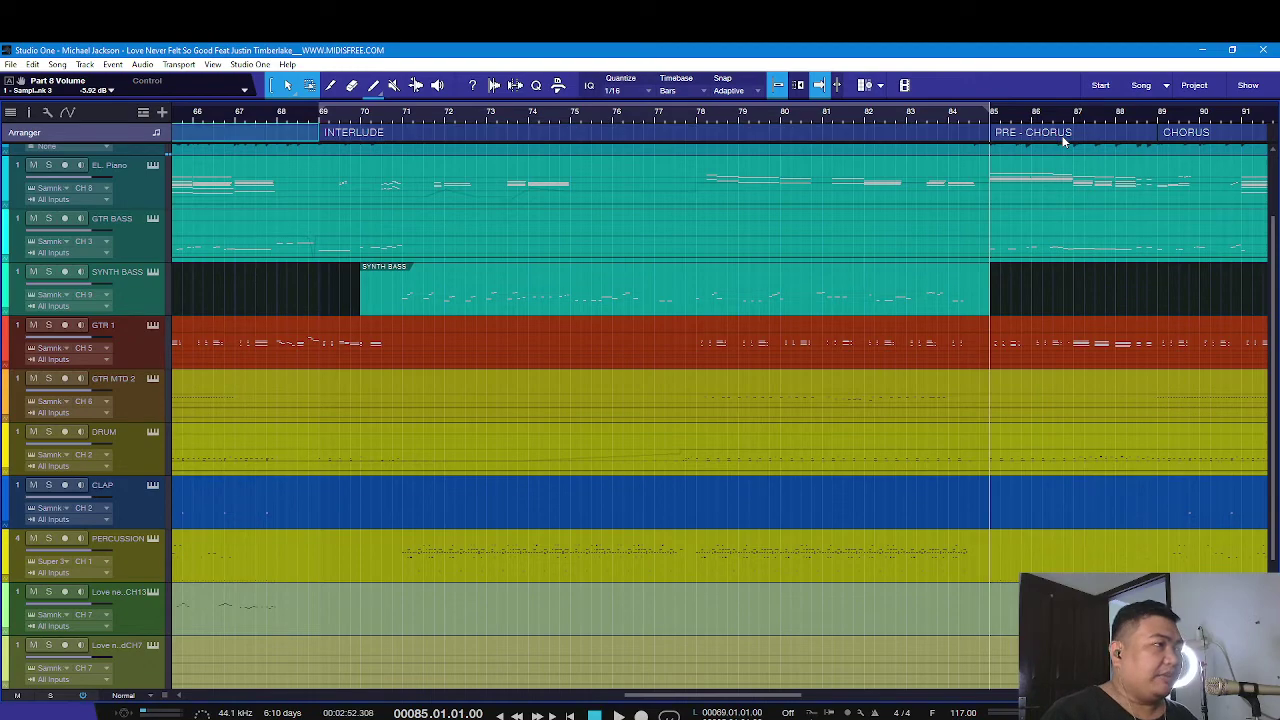
Compare the PRE-CHORUS at bar 55 with the one at bar 85 by playing the start of each
scroll(1063, 141, "left", 5)
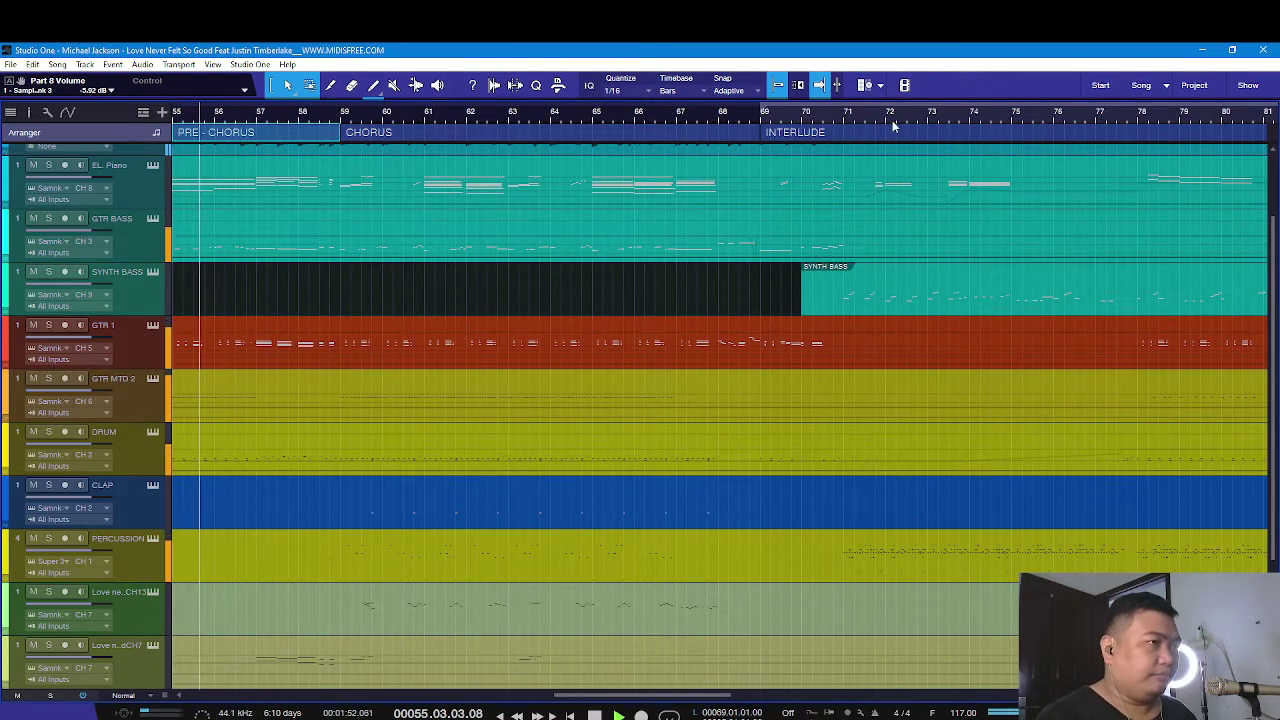
scroll(1063, 141, "down", 3)
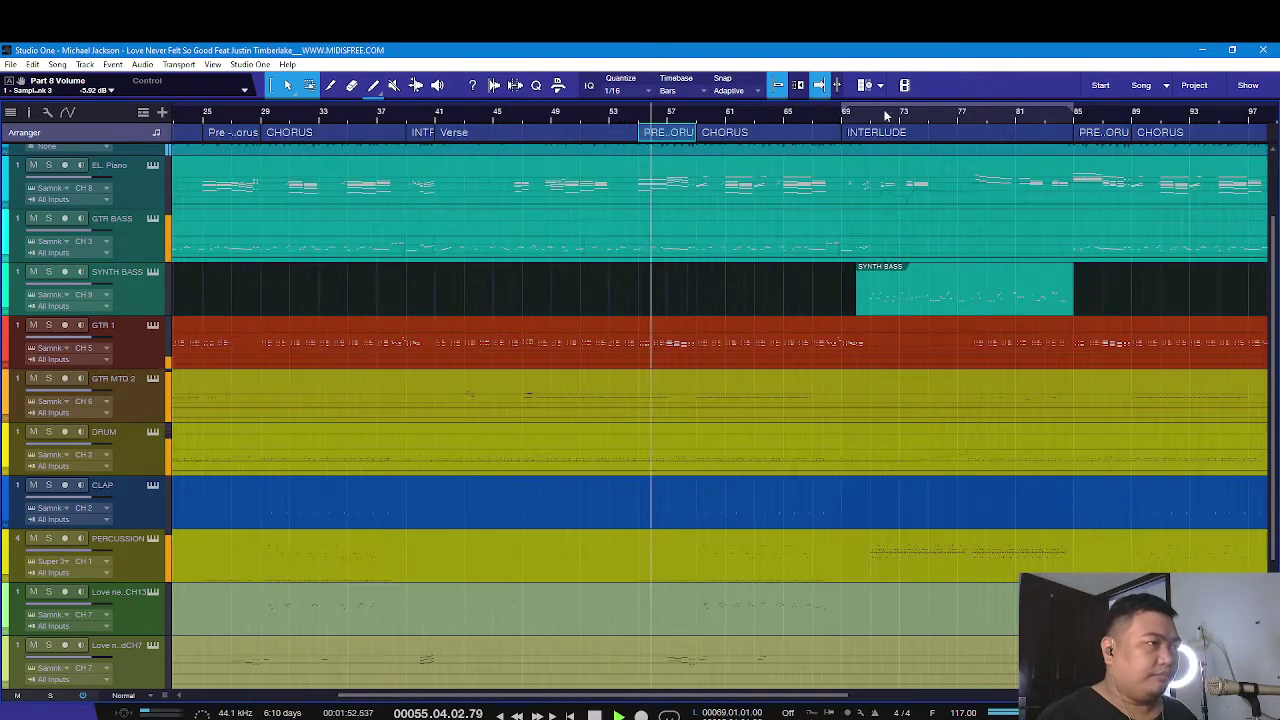
left_click(1094, 141)
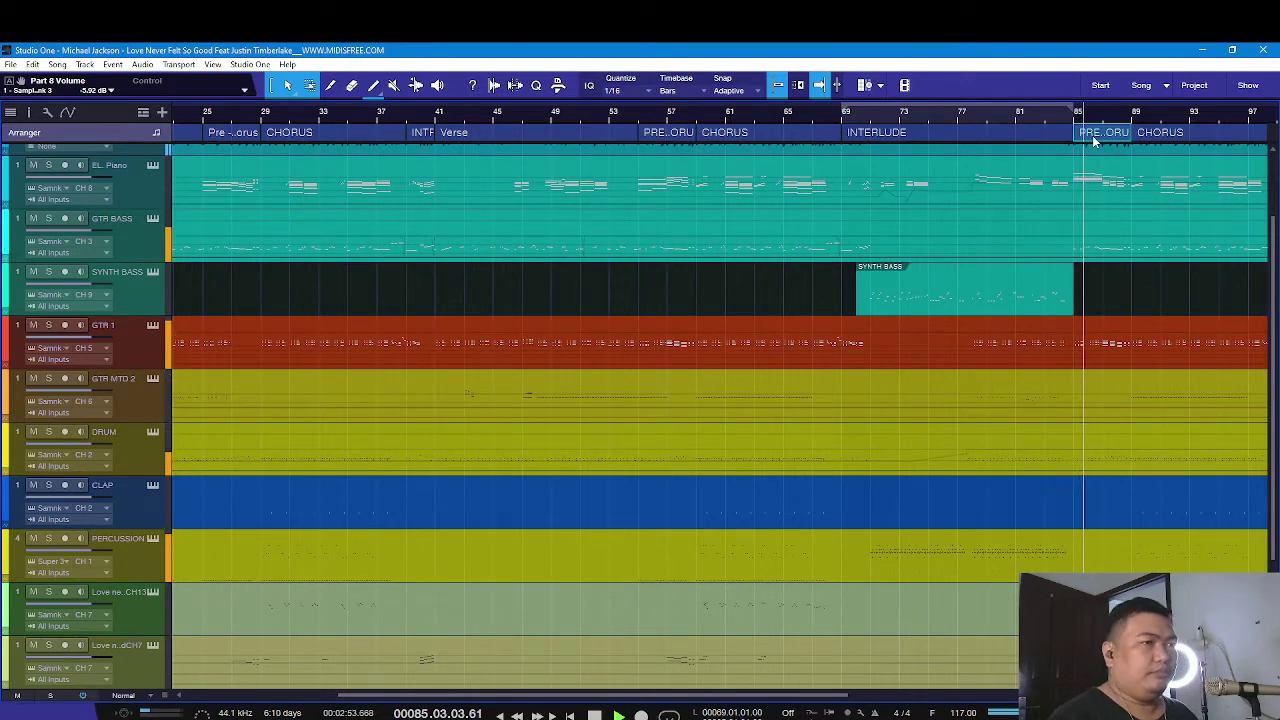
Play the CHORUS from bar 89 into the MODULATION and return the playhead to bar 99
scroll(1108, 122, "up", 4)
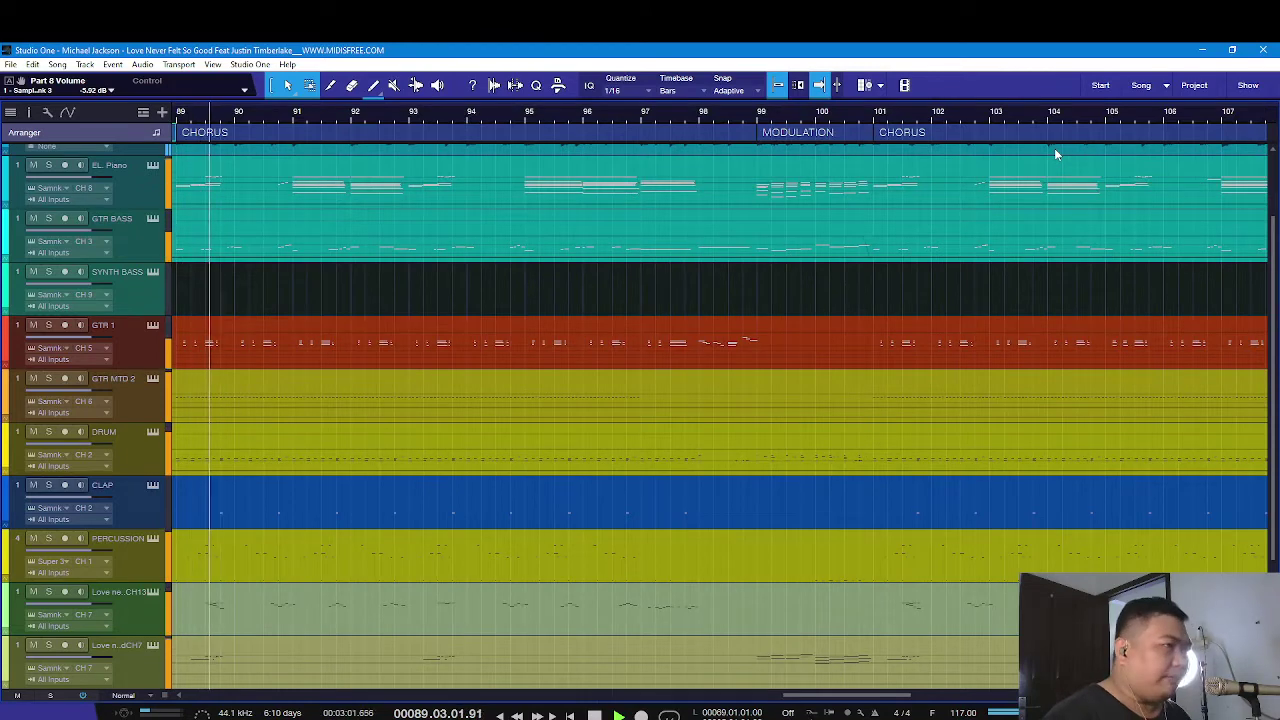
key("shift+b")
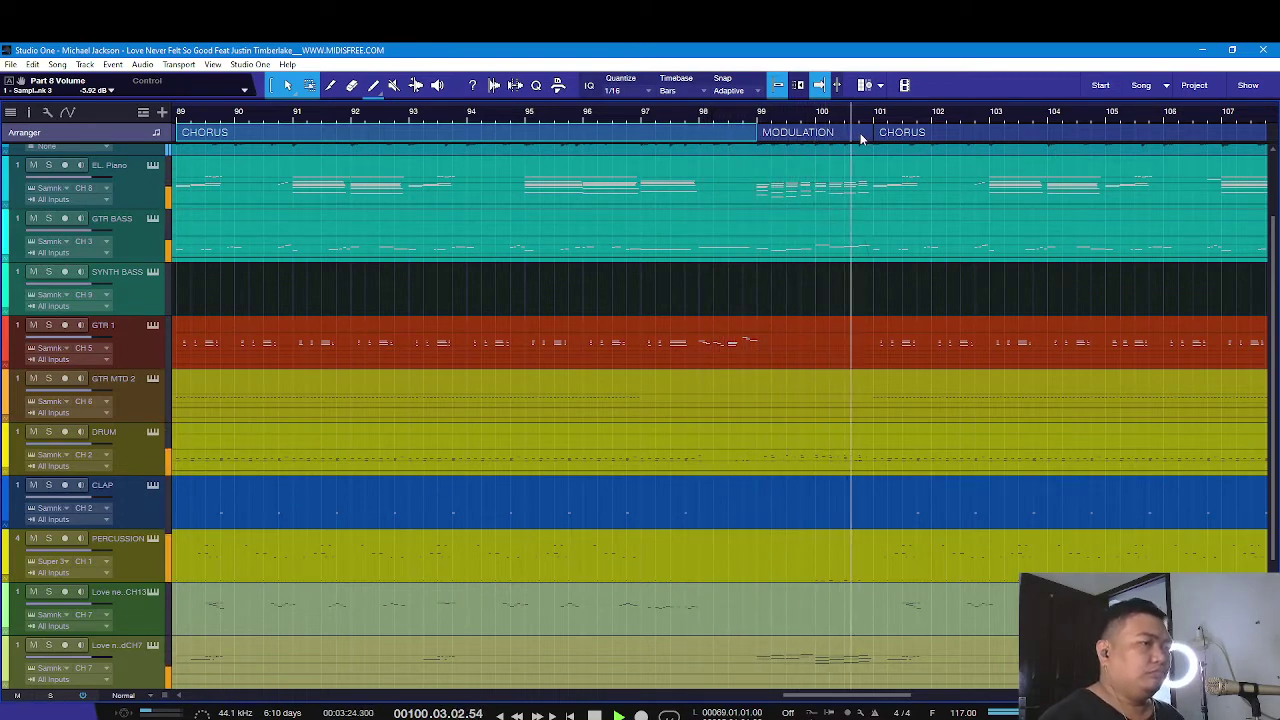
left_click(765, 120)
Play the chord passage at bar 87 in the third PRE-CHORUS and stop
scroll(765, 120, "down", 3)
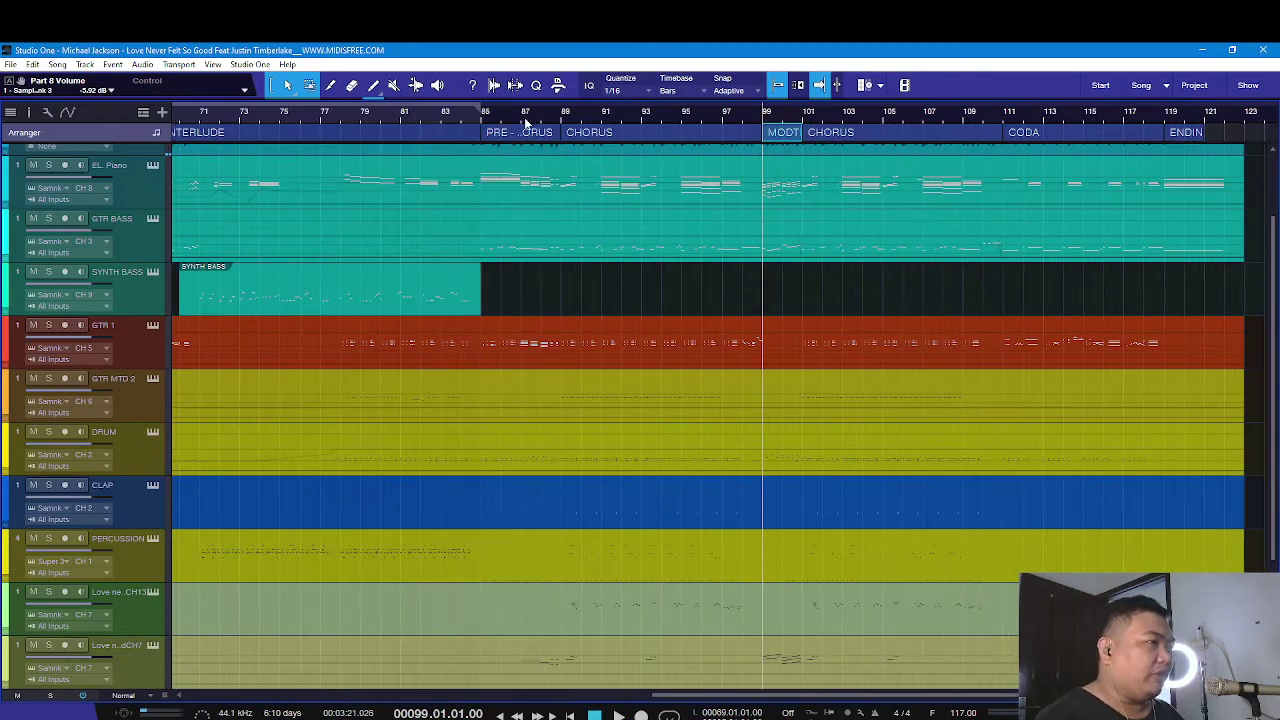
left_click(521, 121)
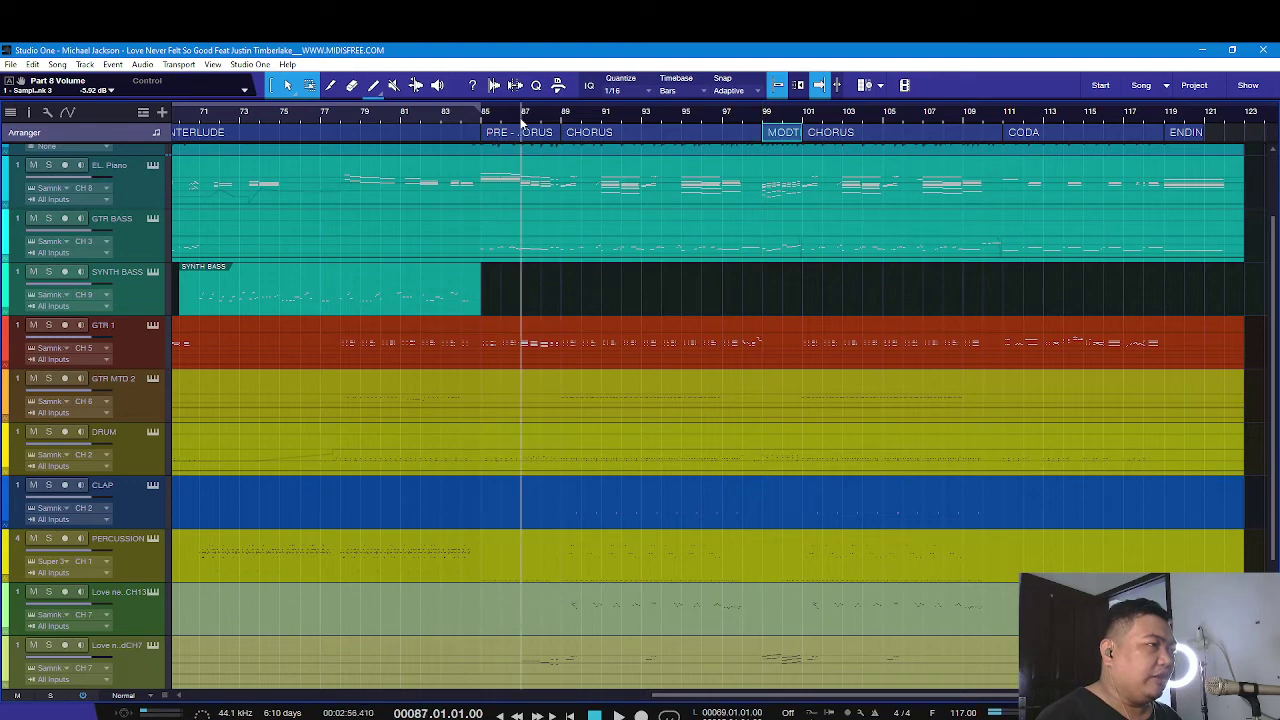
scroll(521, 121, "up", 3)
key("space")
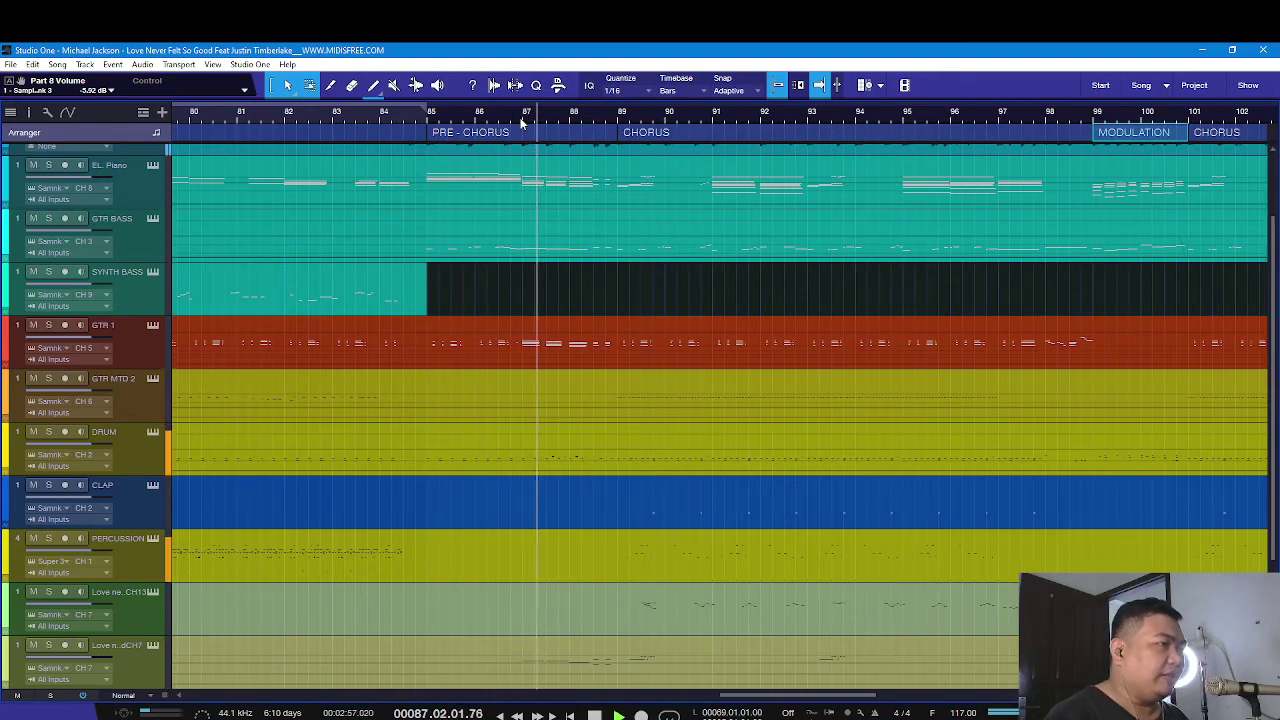
key("space")
Play the end of INTRO 2 from bar 40 and compare it with bar 87 in the PRE-CHORUS
key("z")
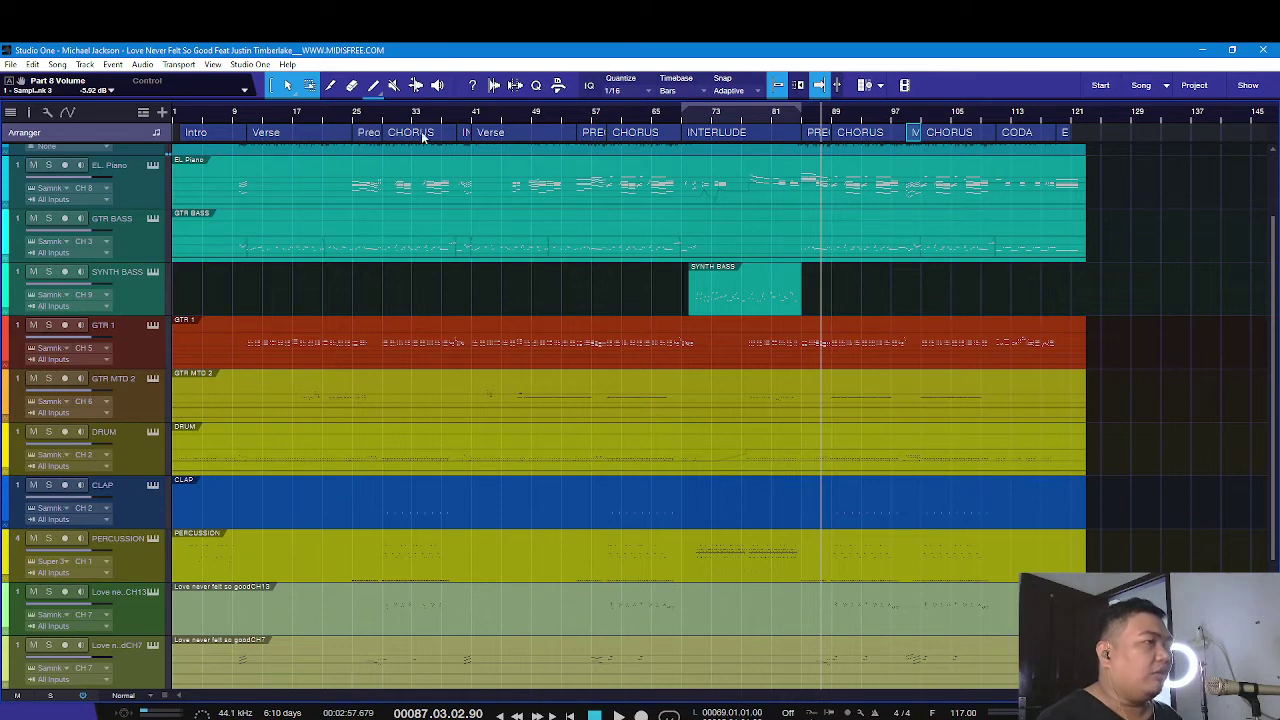
scroll(478, 117, "up", 5)
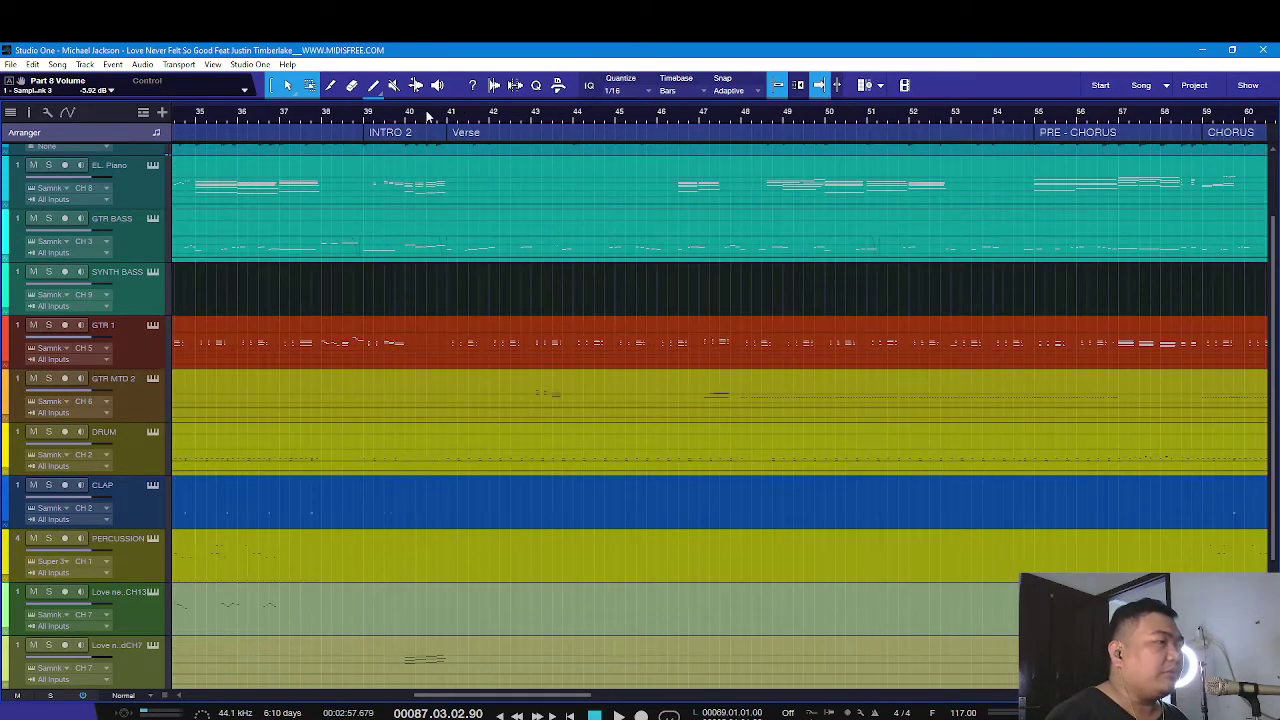
left_click(407, 119)
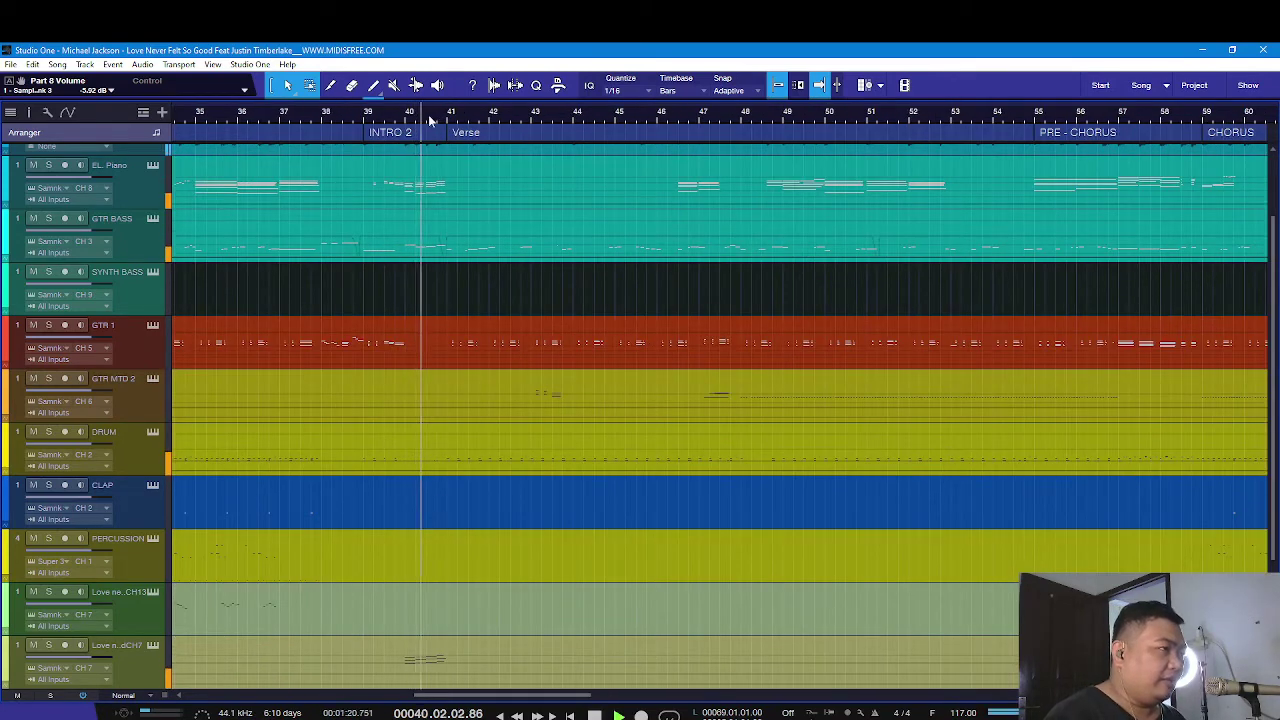
key("w")
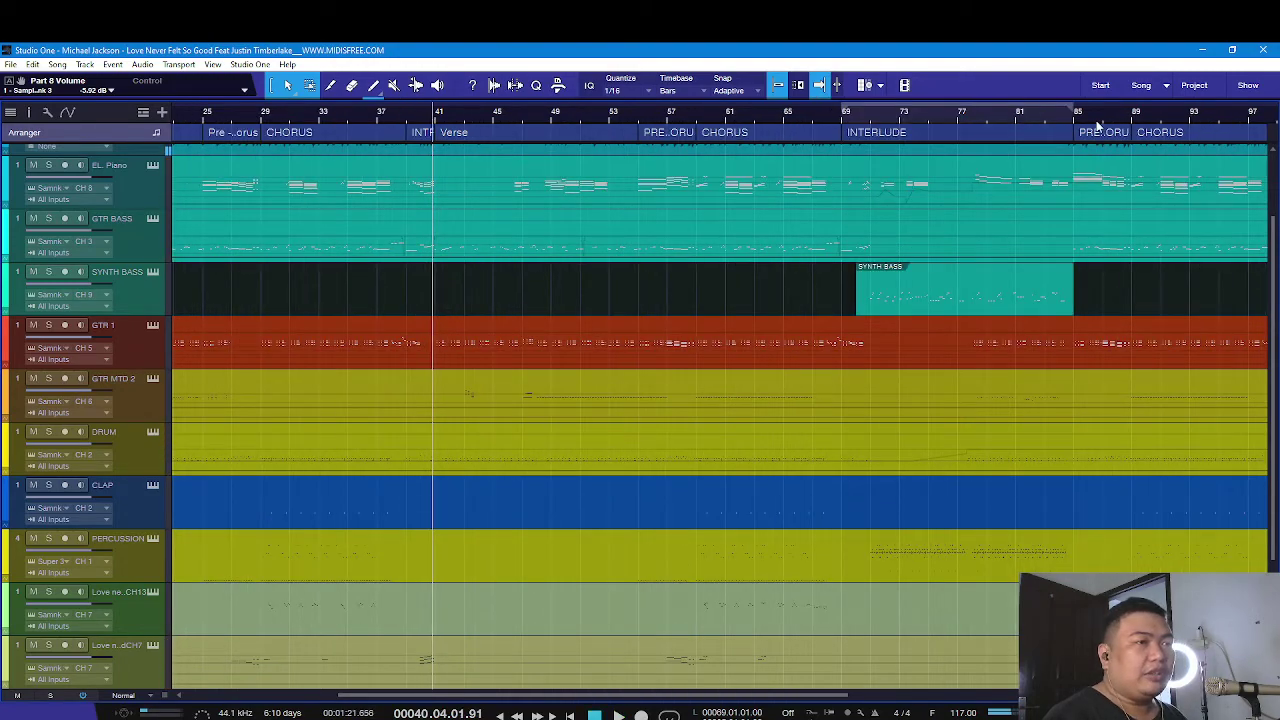
left_click(1104, 122)
key("w")
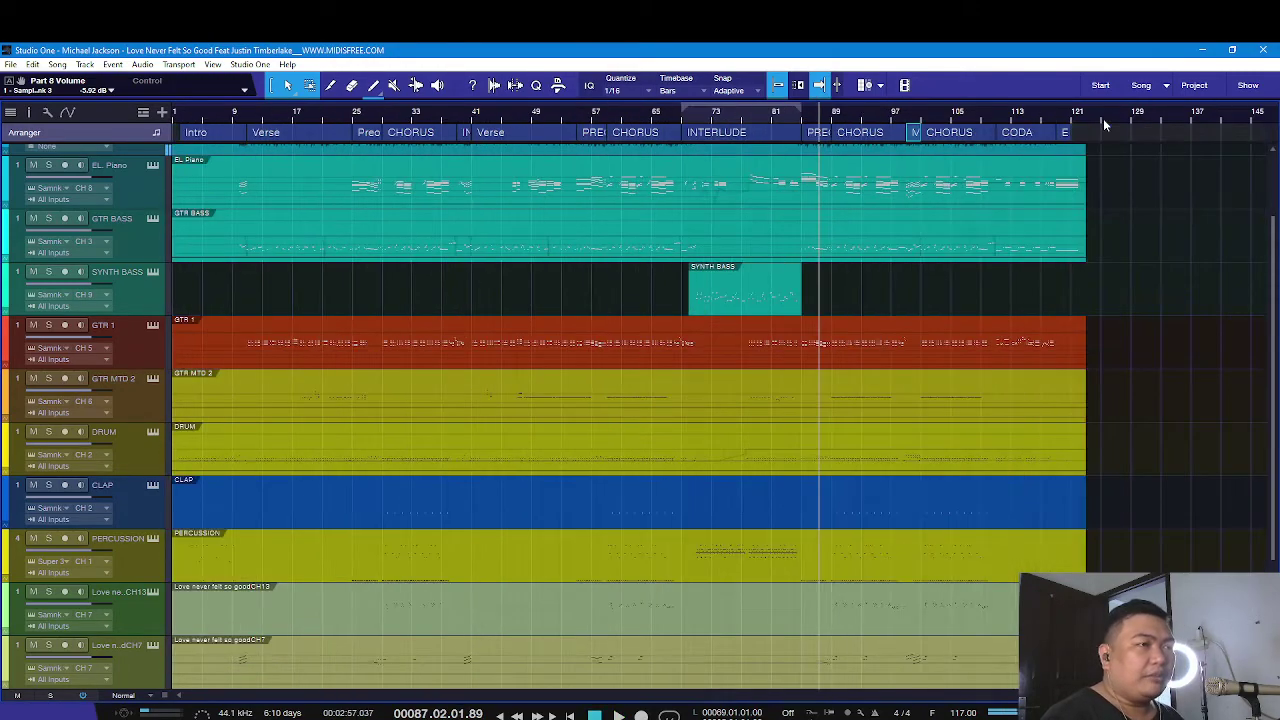
Duplicate the MODULATION section, play it from bar 99, and delete the duplicate
left_click(907, 113)
scroll(907, 113, "up", 2)
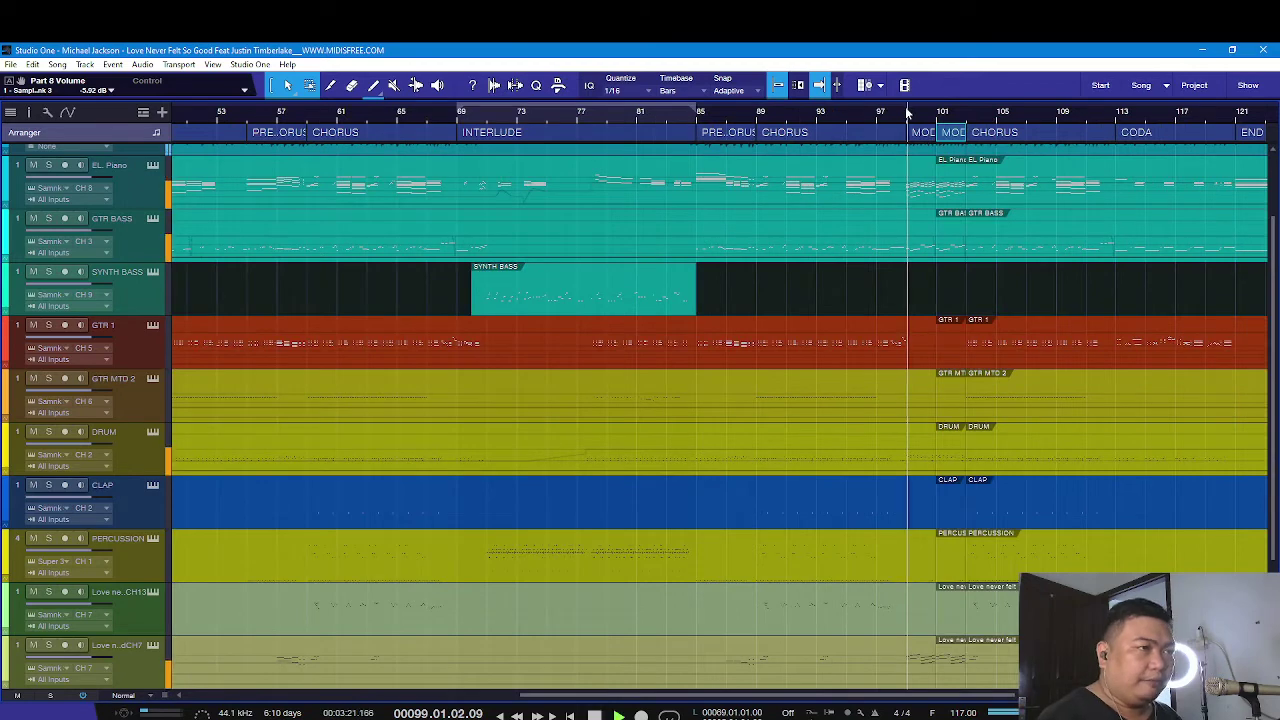
scroll(948, 118, "up", 2)
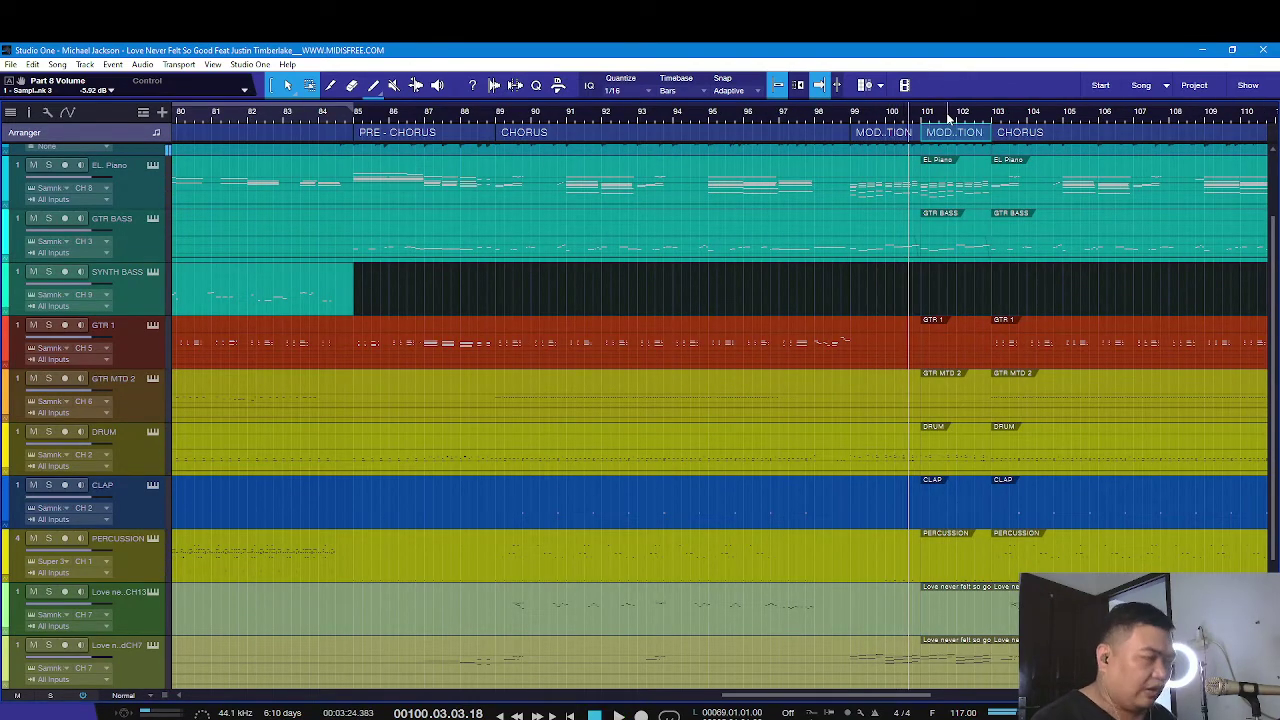
key("Delete")
Play the MODULATION from bar 99 on into the last CHORUS and stop within bar 105
left_click(853, 118)
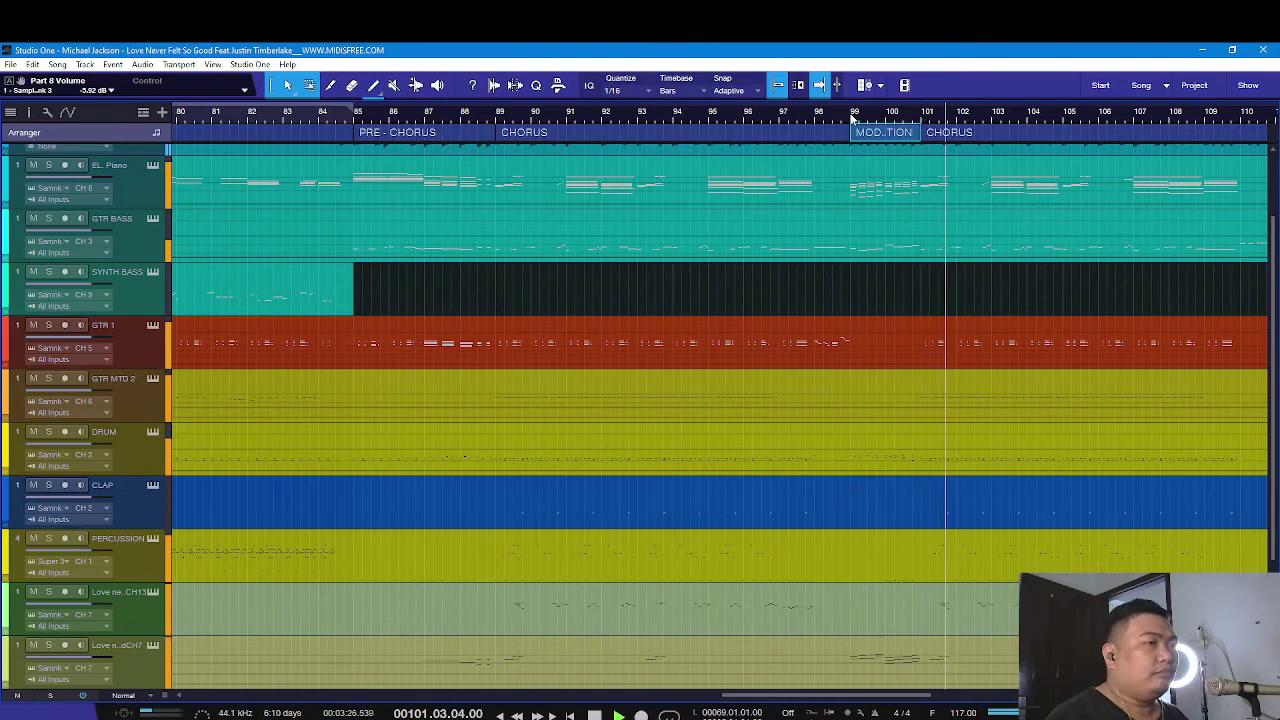
key("w")
key("w")
key("e")
key("e")
key("e")
key("w")
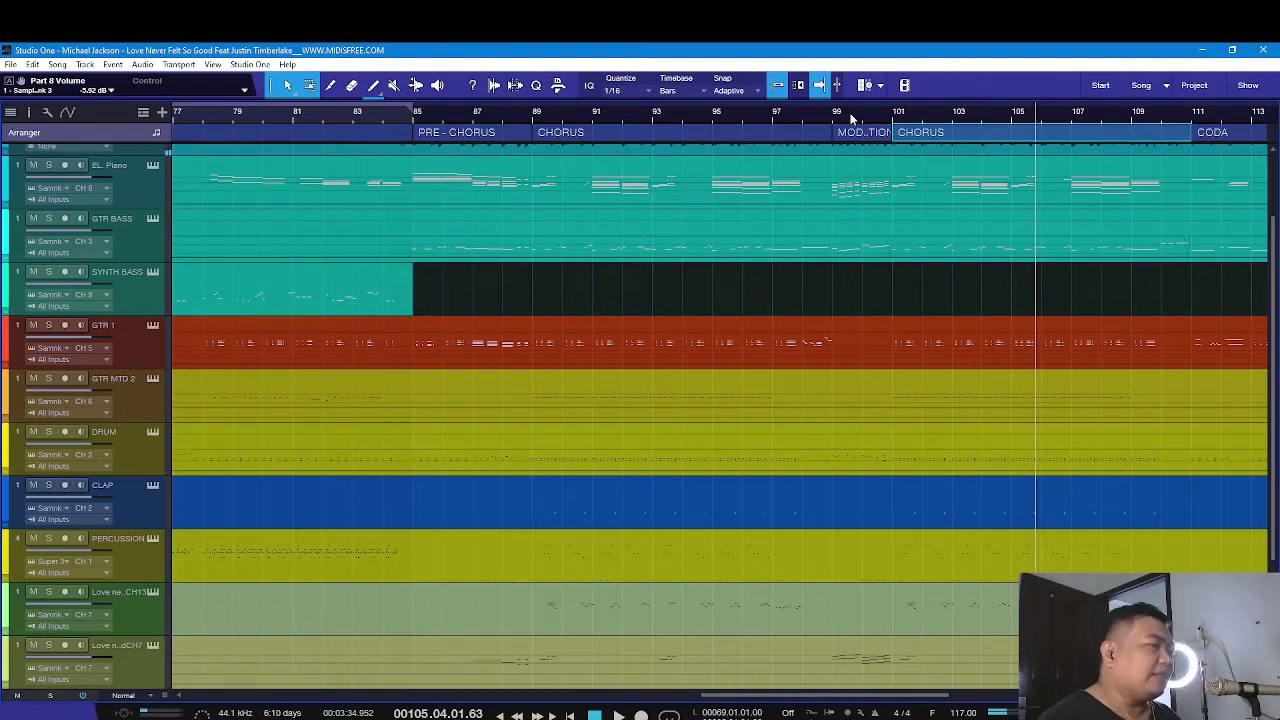
Compare the last CHORUS at bar 101 with the CHORUS at bar 89, keeping the VOCAL GUIDE and PIANO tracks in view
scroll(851, 118, "up", 2)
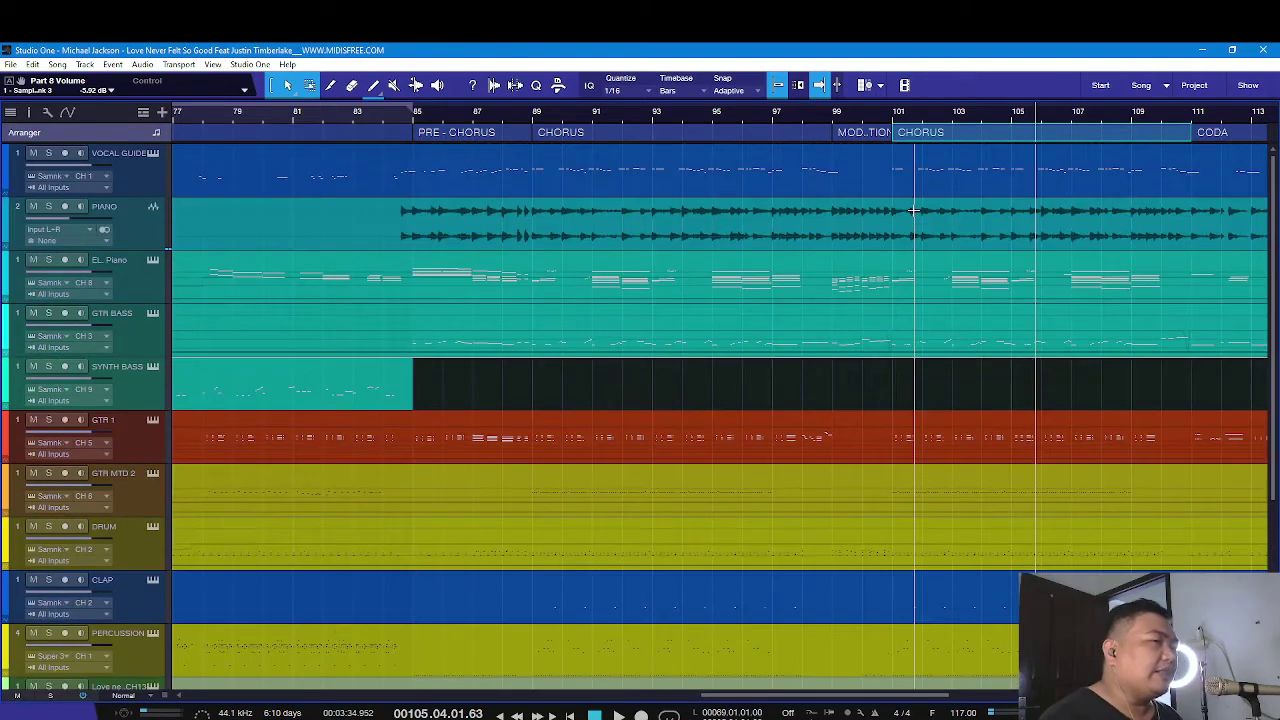
left_click(895, 118)
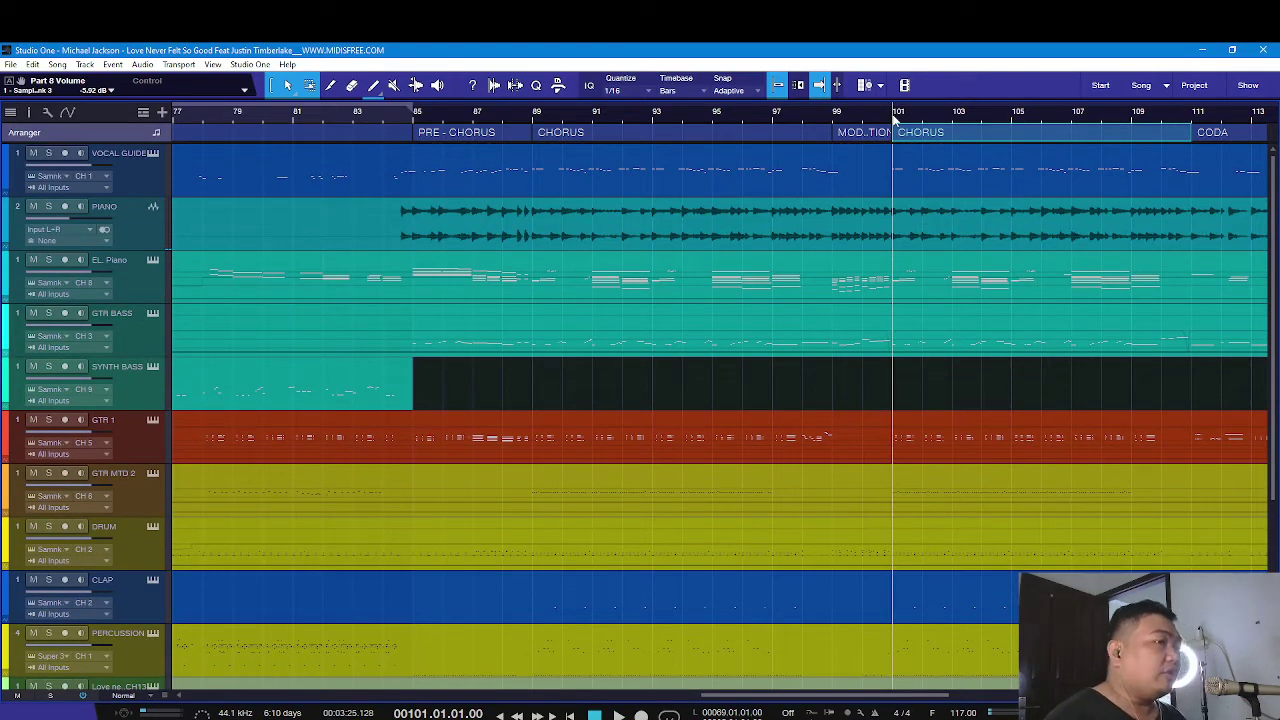
key("space")
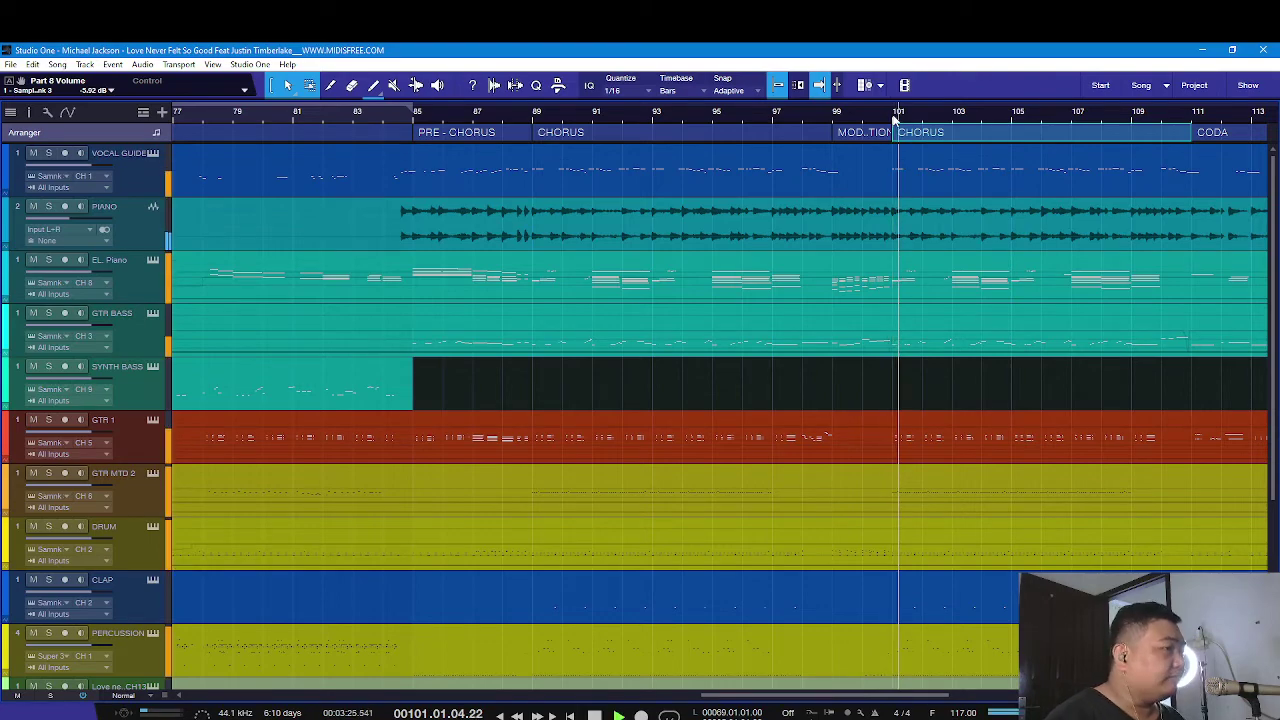
left_click(533, 118)
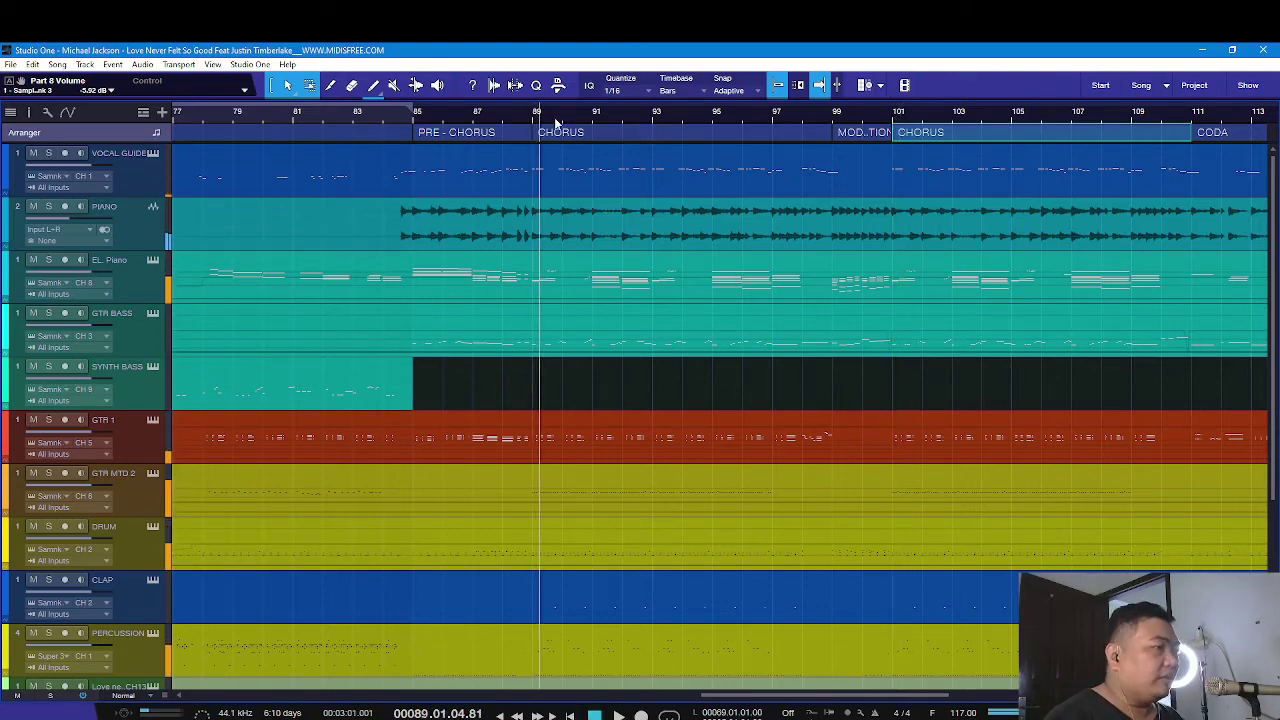
Play the start of the second CHORUS at bar 59 and of the first CHORUS at bar 29
key("z")
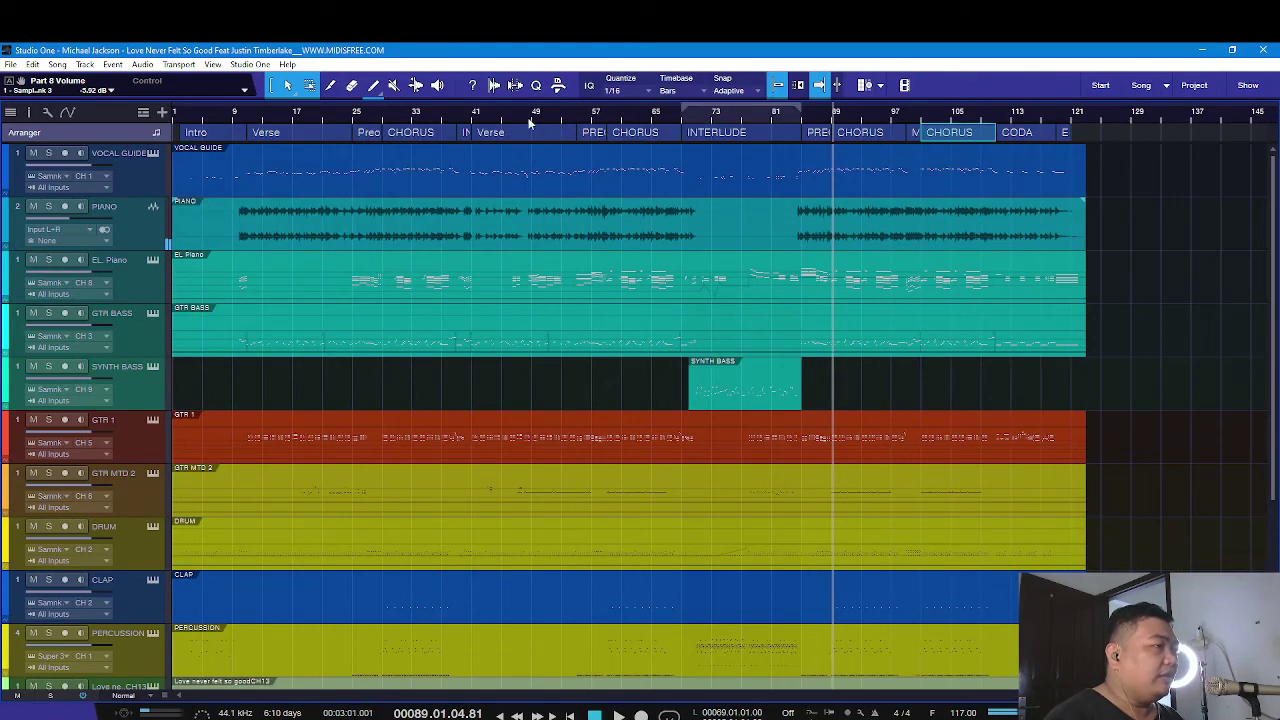
left_click(608, 118)
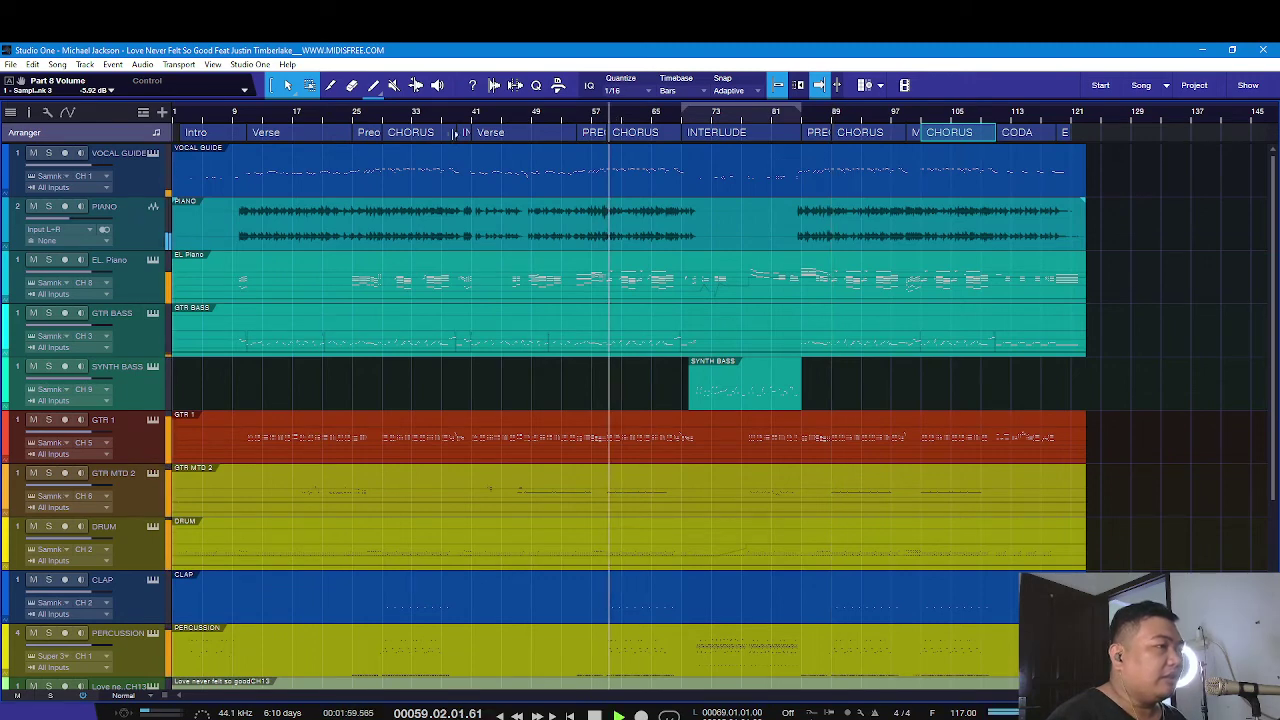
left_click(383, 116)
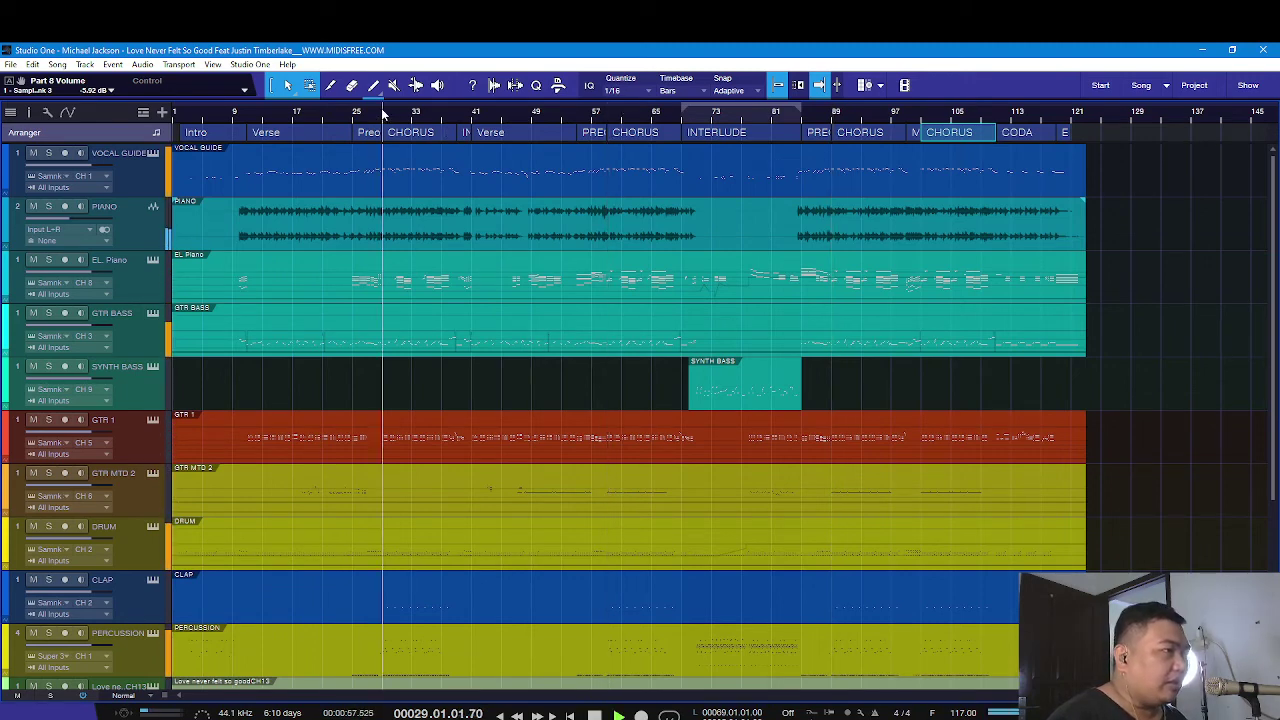
Play the last CHORUS from bar 101 and replay the opening of the CHORUS at bar 89 for comparison
left_click(923, 116)
key("z")
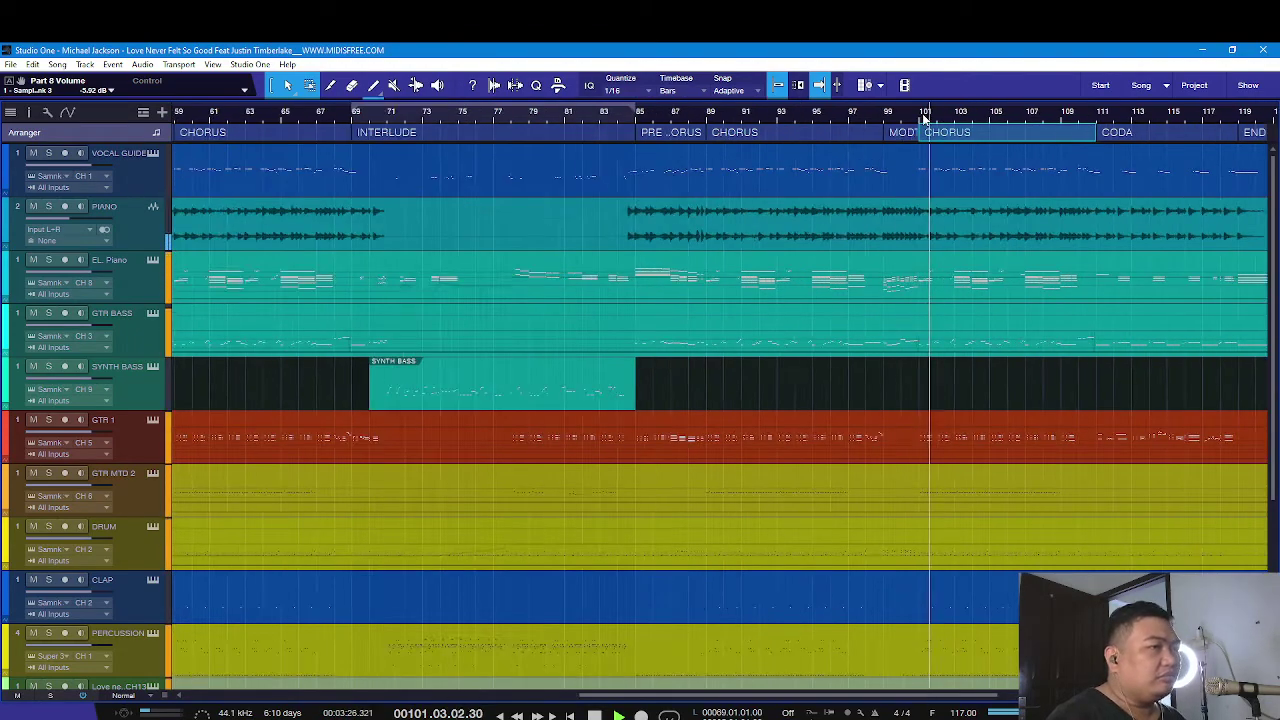
key("e")
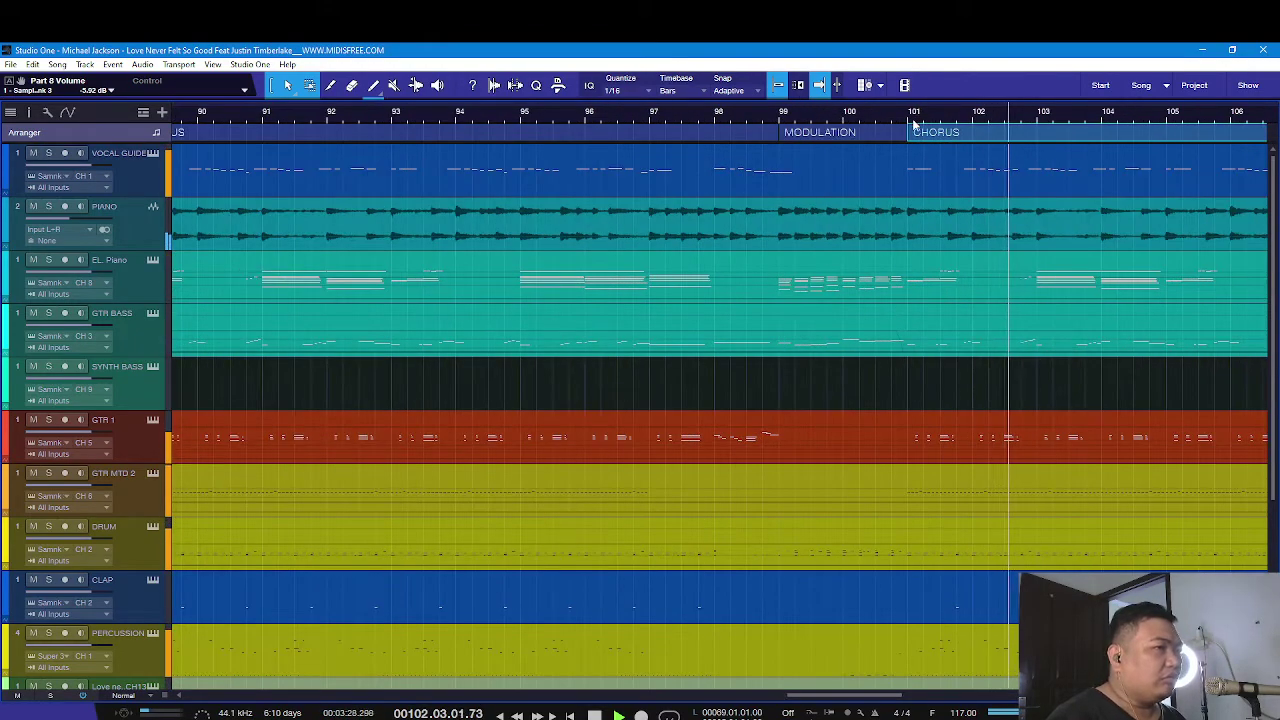
key("w")
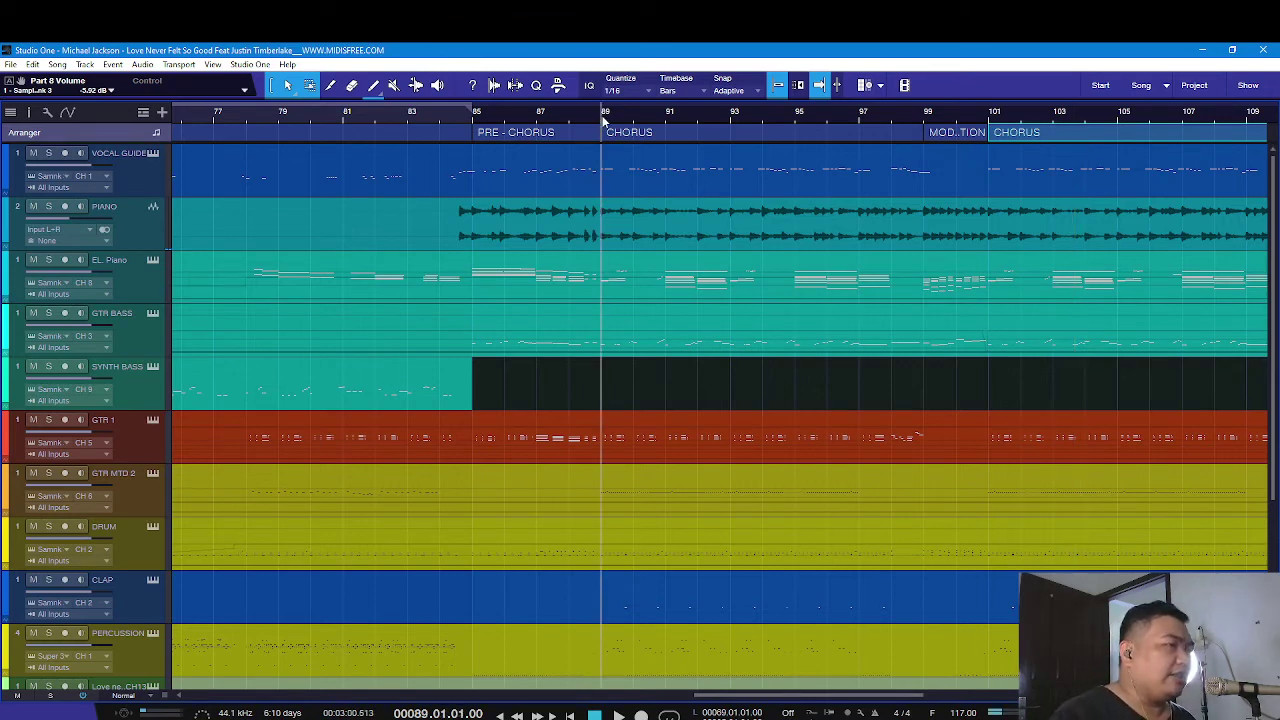
key("space")
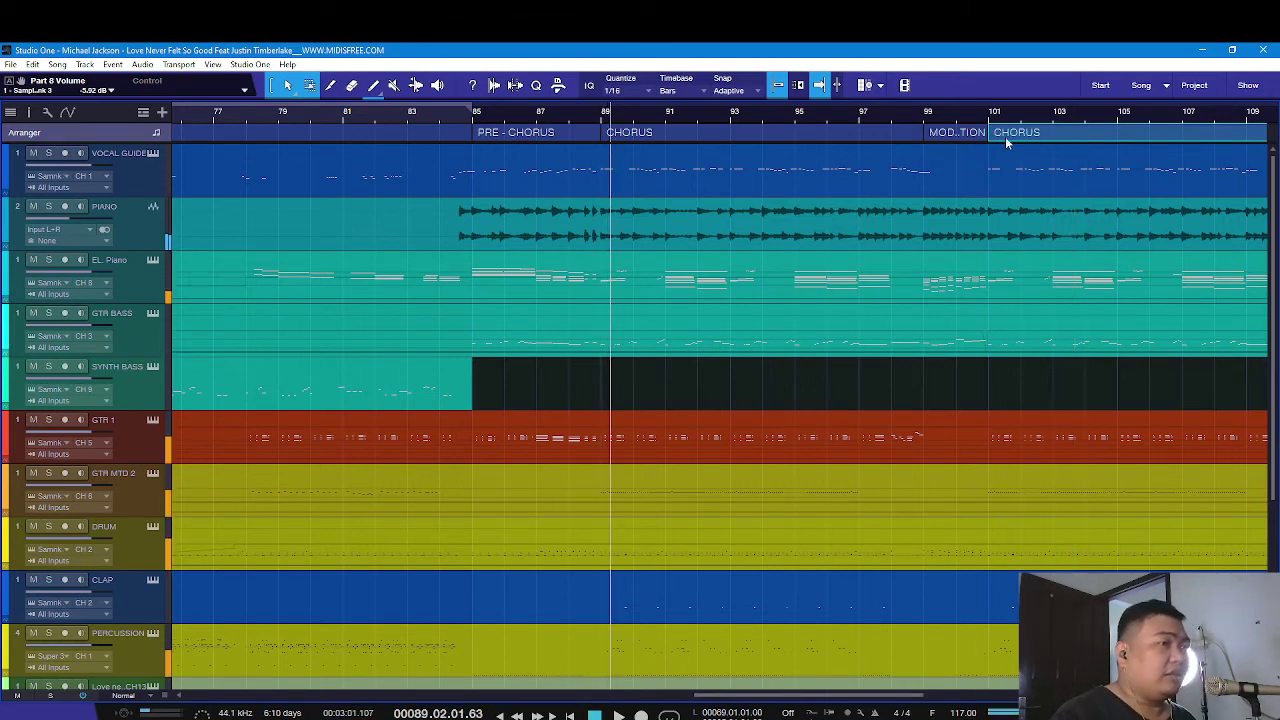
Play the opening bars of the last CHORUS from bar 101 and stop within bar 104
left_click(989, 112)
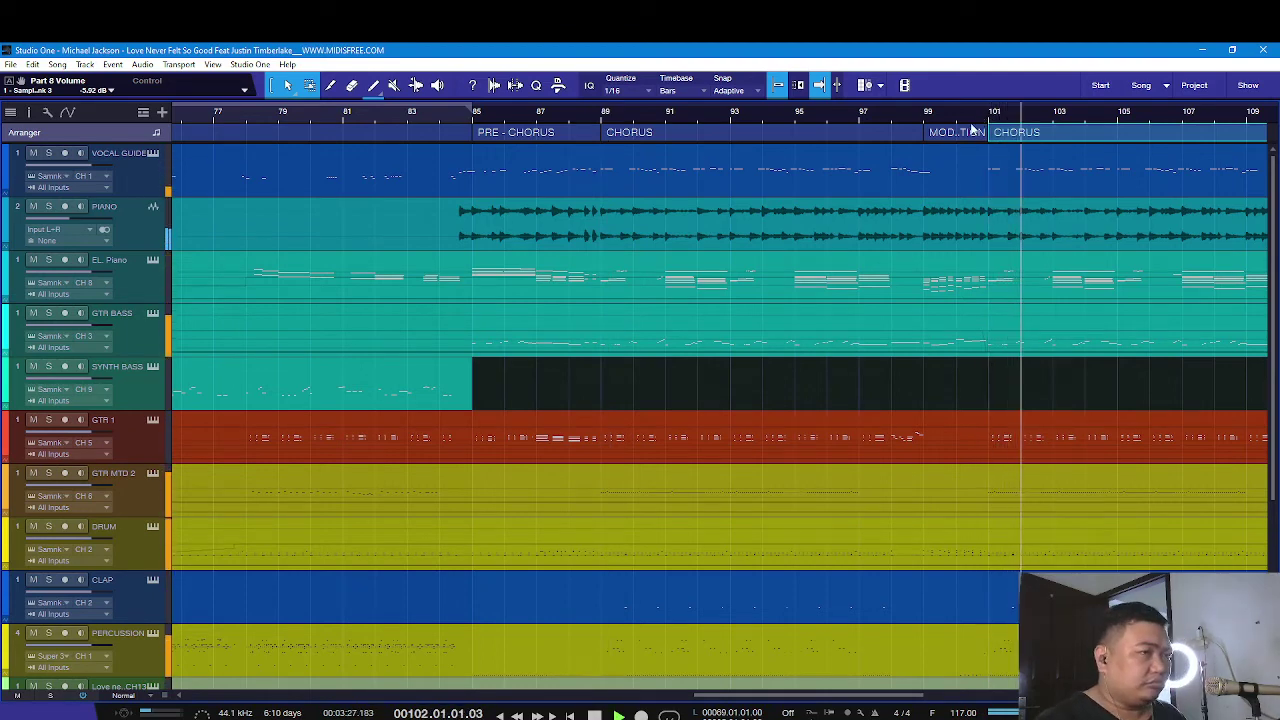
key("e")
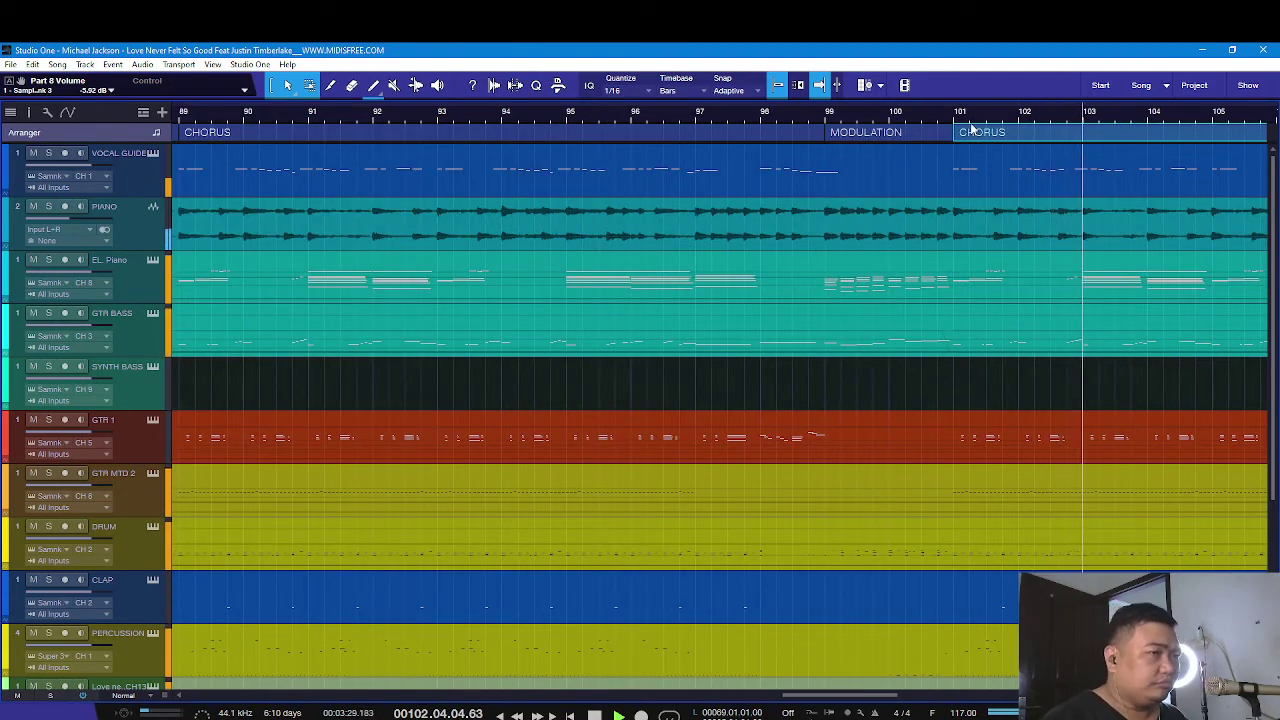
key("w")
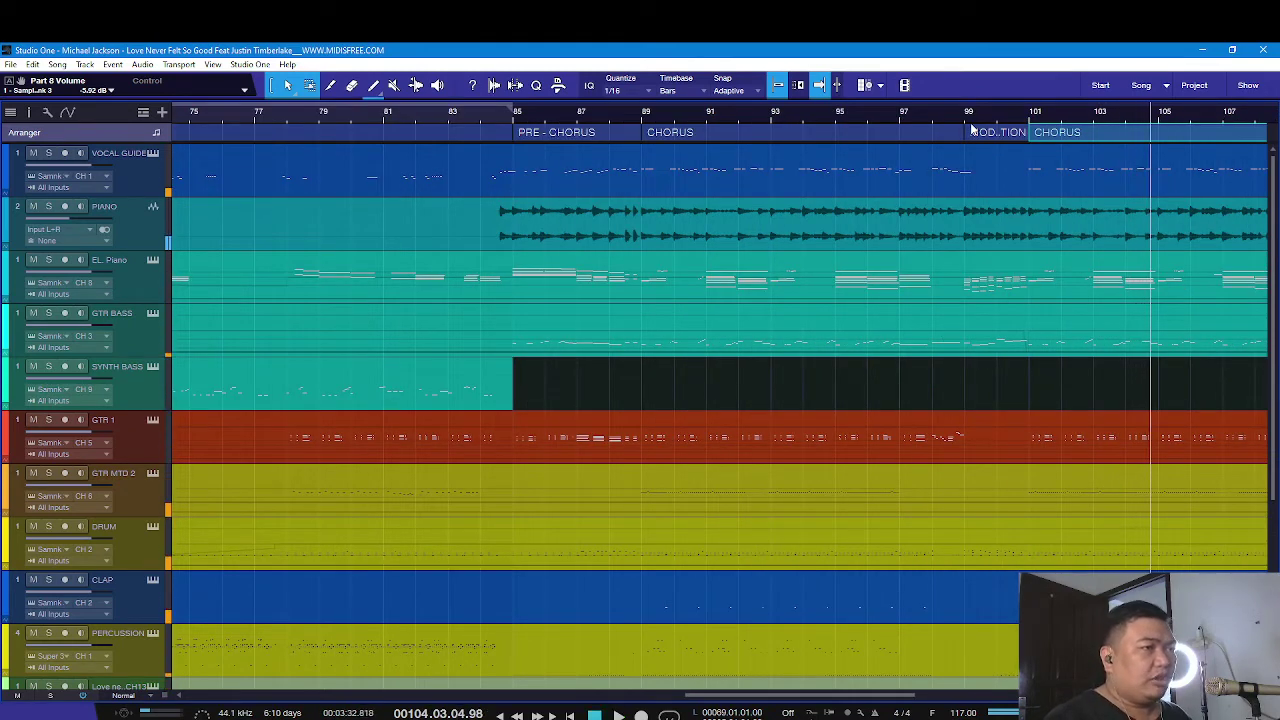
Play from the MODULATION at bar 99 through the last CHORUS, CODA and ENDING, and stop within bar 121
left_click(965, 122)
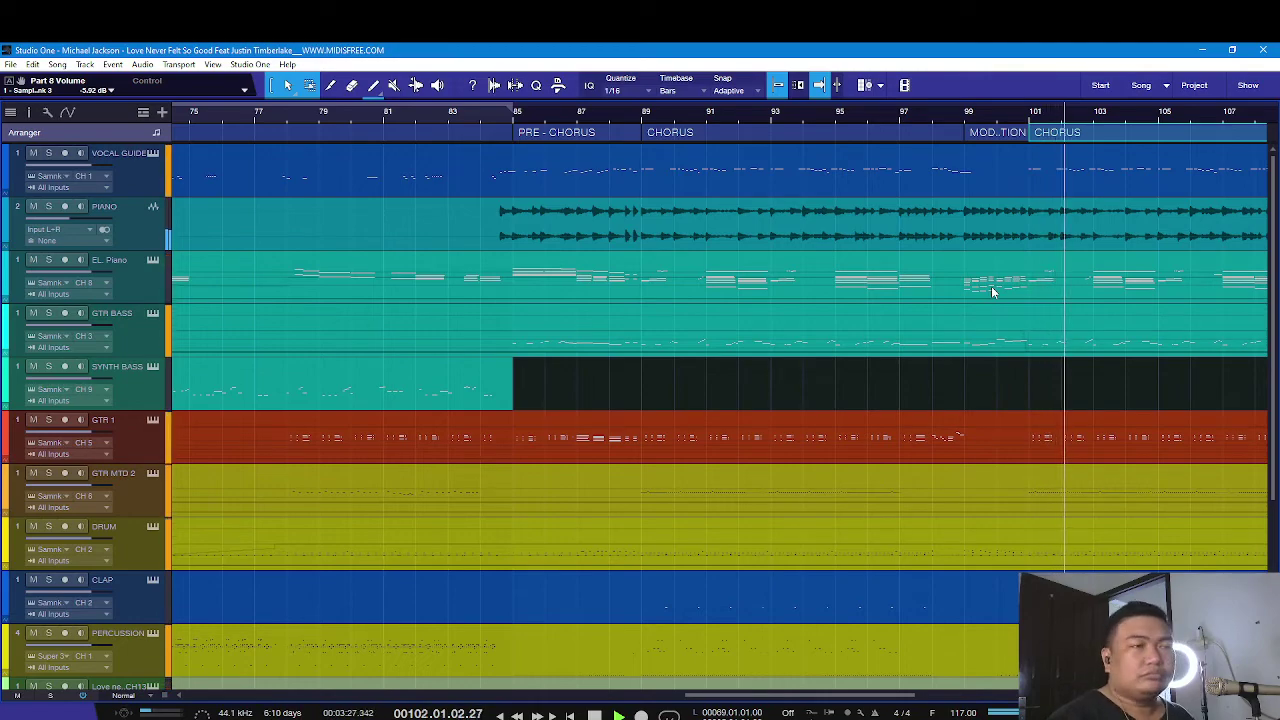
key("shift+z")
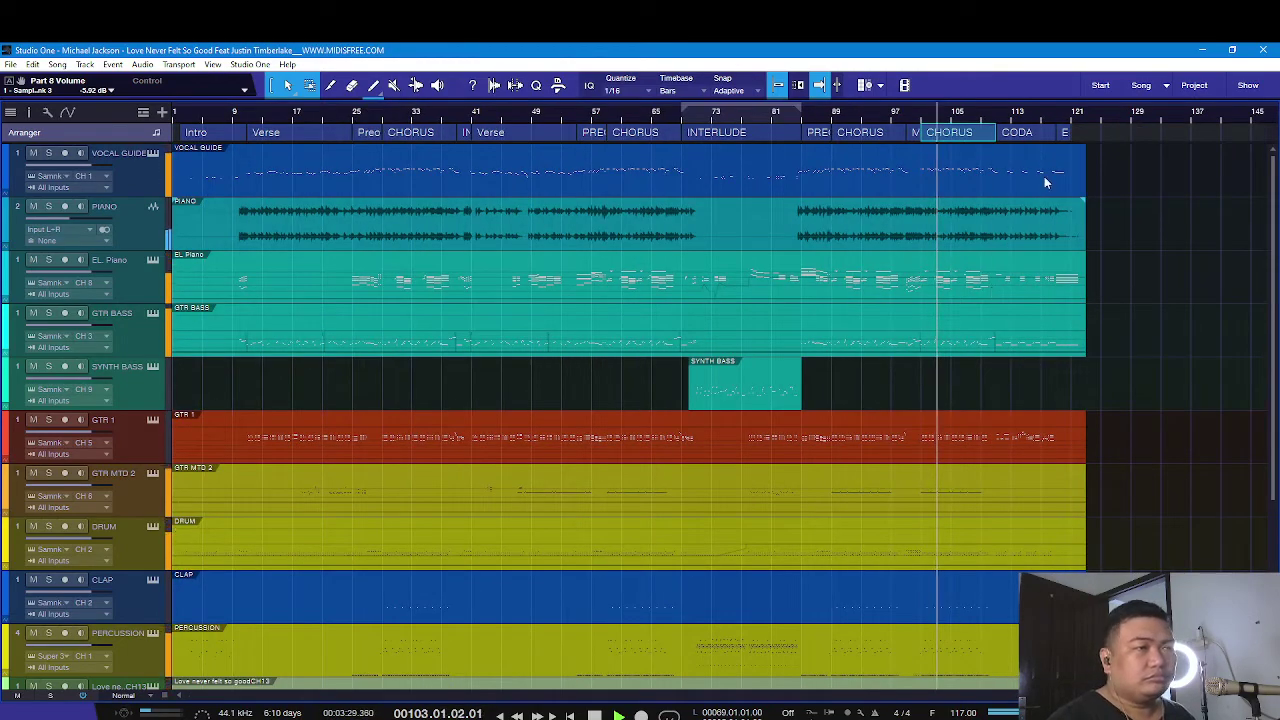
key("shift+z")
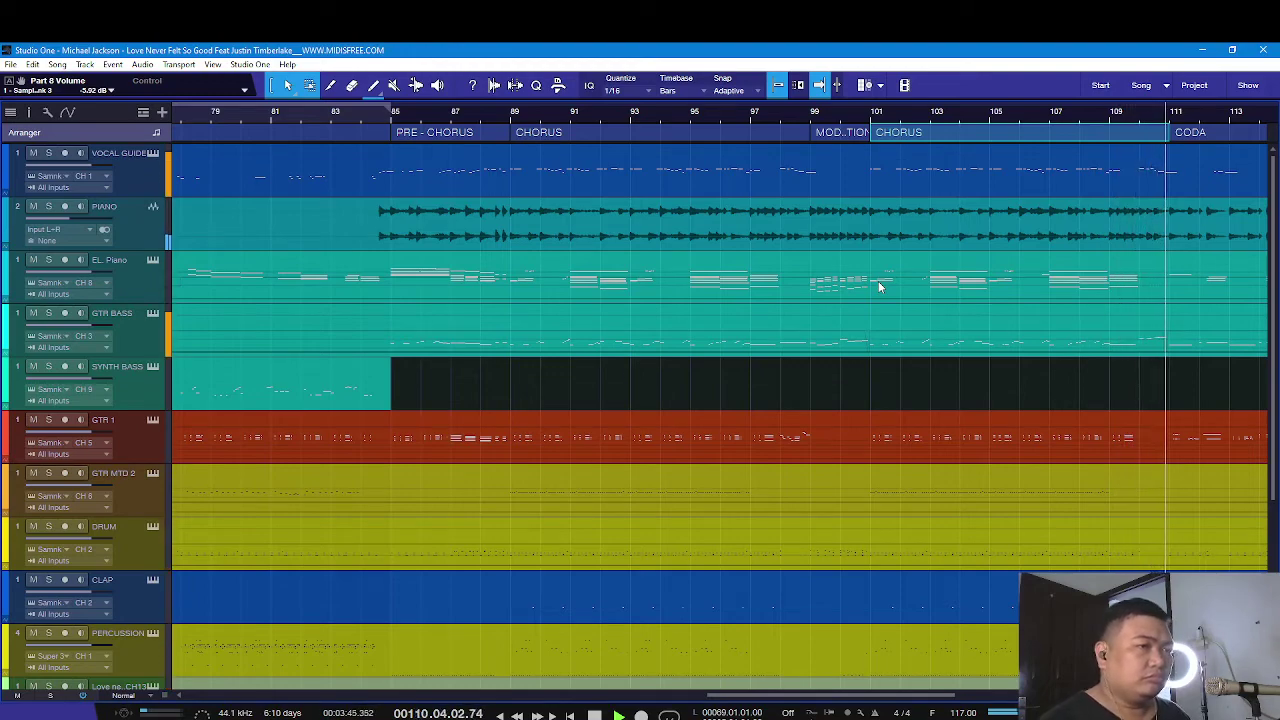
key("w")
key("w")
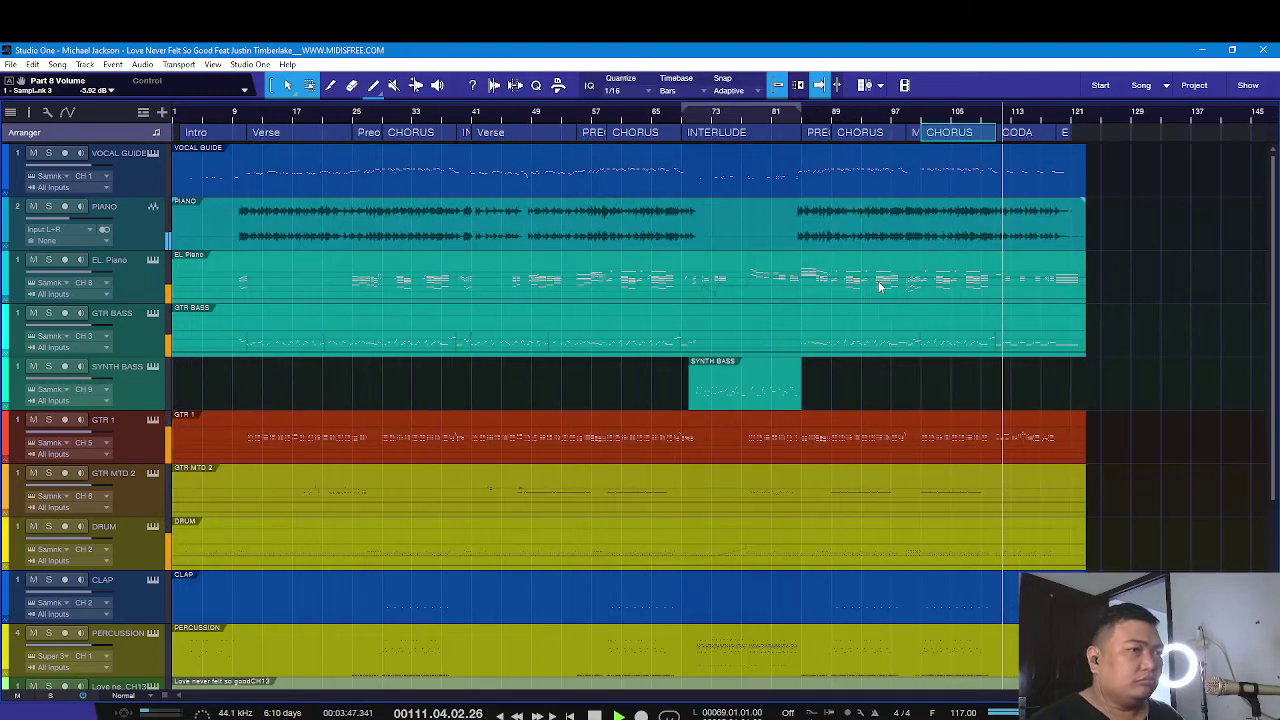
scroll(1030, 113, "up", 5)
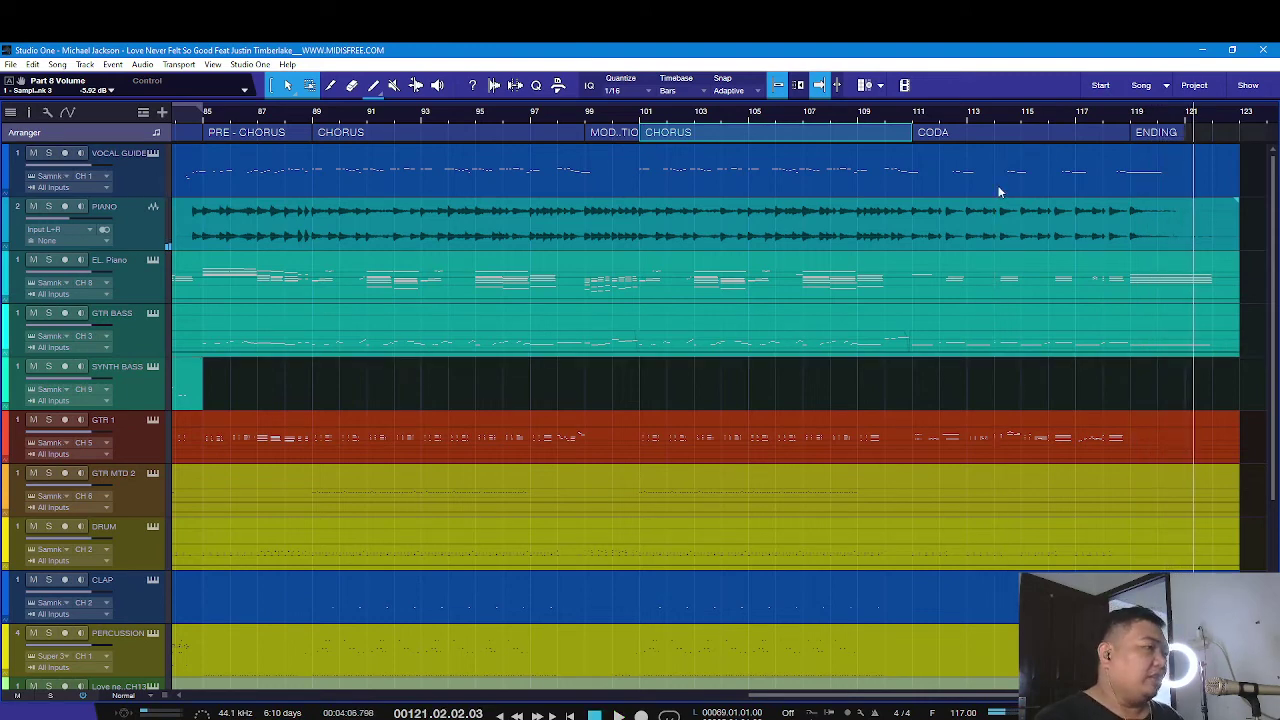
Switch to OBS and change the active scene from Scene 1 to Opening
key("alt+Tab")
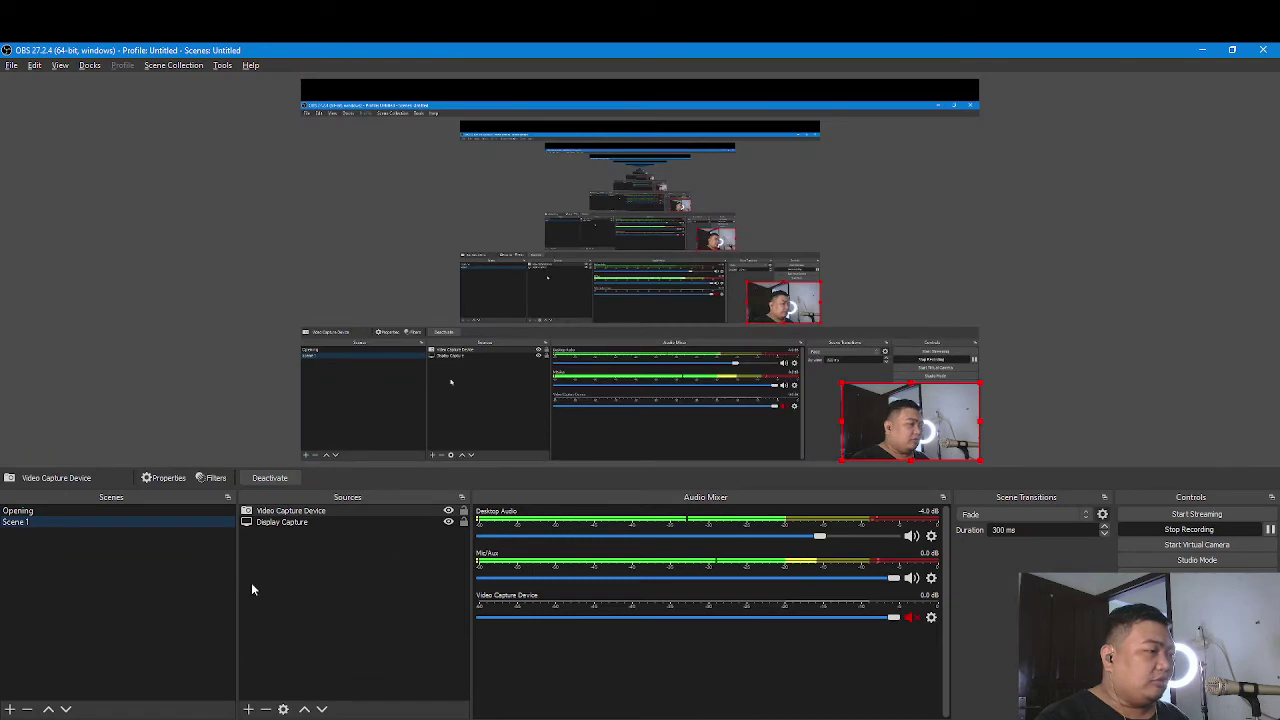
left_click(159, 508)
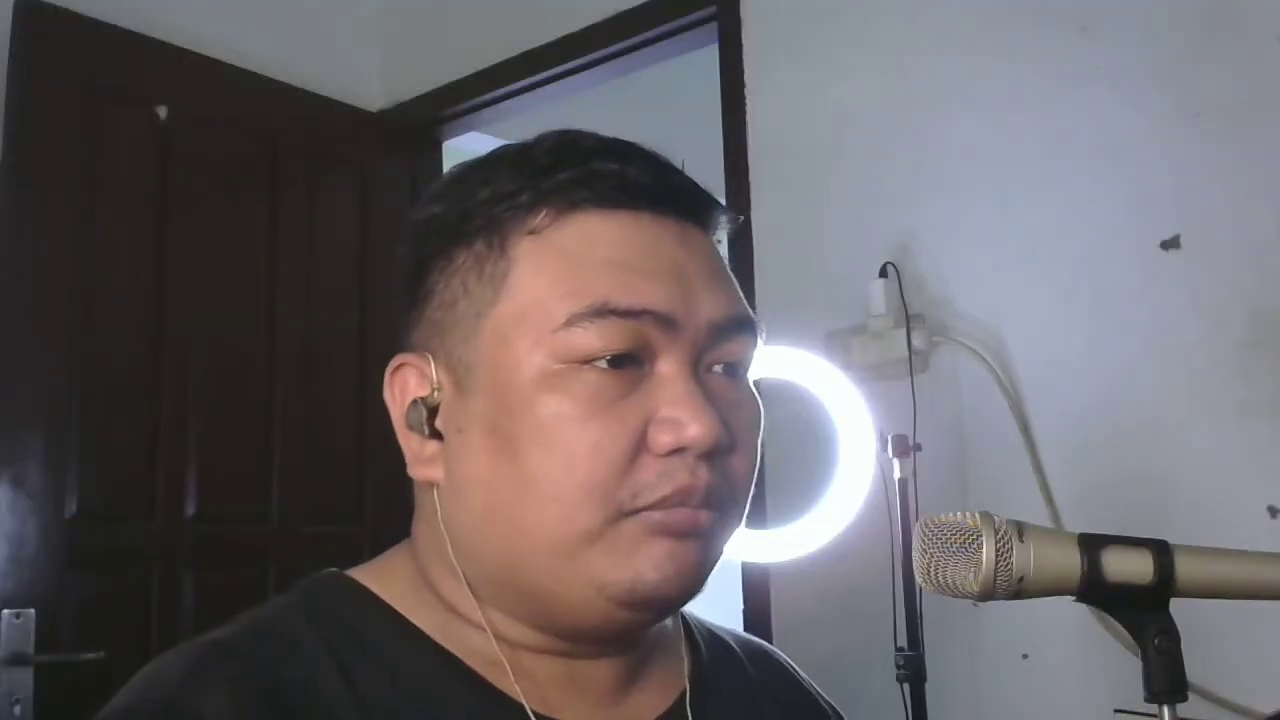